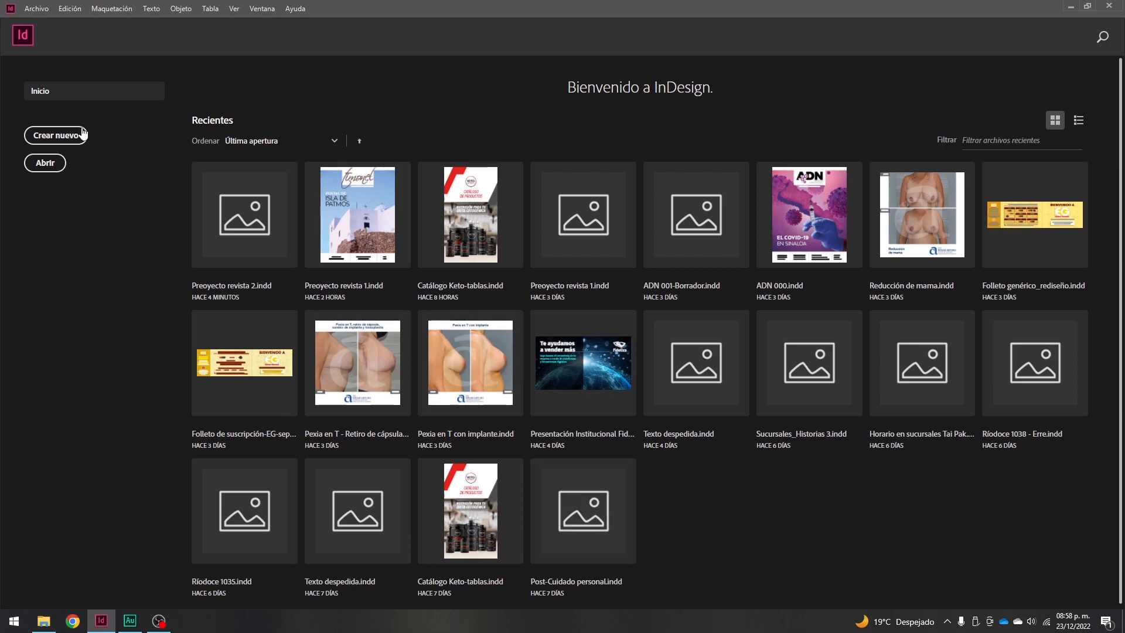
- Open the existing document "Preoyecto revista 2" from the Curso extraordinario de Indesign folder
{"action": "left_click", "coordinate": [36, 9]}
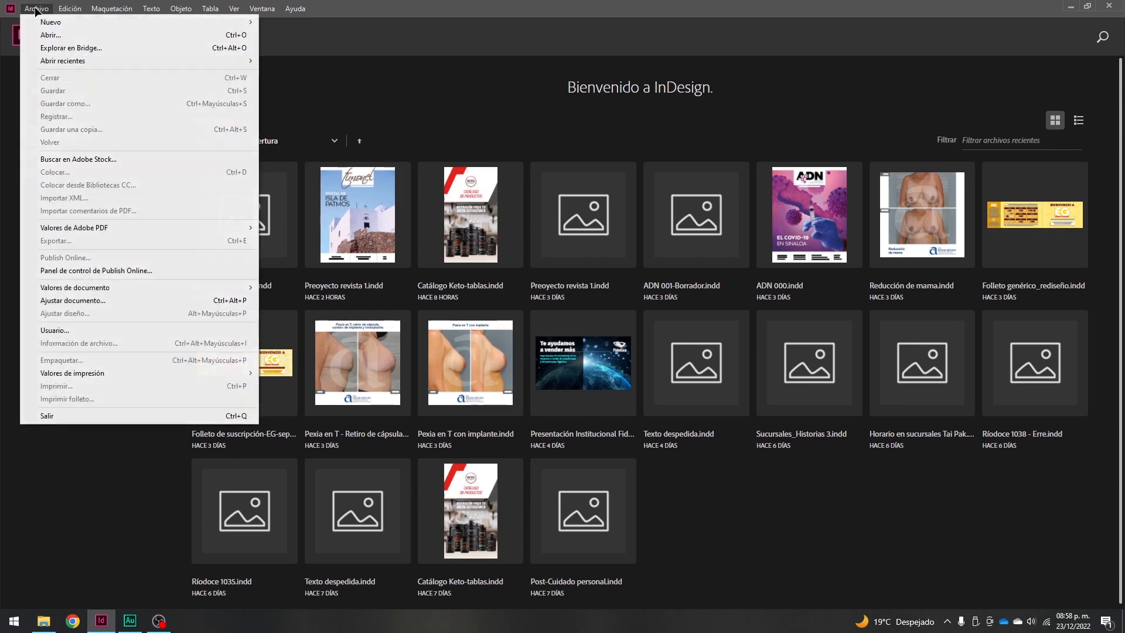
{"action": "left_click", "coordinate": [52, 35]}
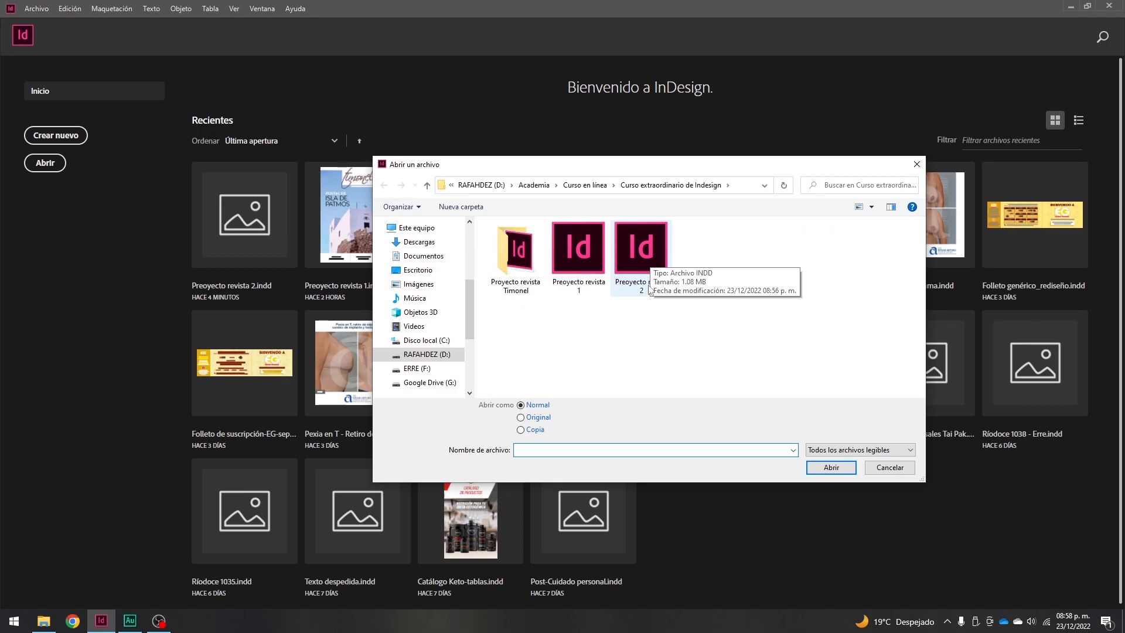
{"action": "left_click", "coordinate": [643, 252]}
{"action": "left_click", "coordinate": [832, 468]}
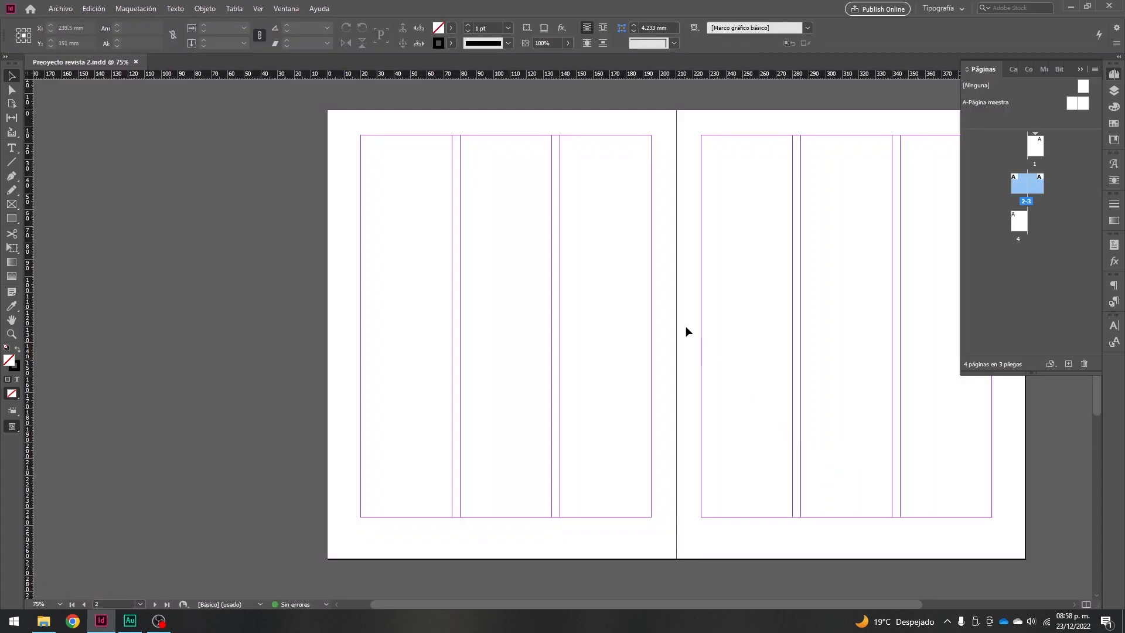
- Draw a text frame on page 1 from the upper margin corner, spanning all three columns
{"action": "left_click_drag", "start_coordinate": [742, 291], "coordinate": [592, 301]}
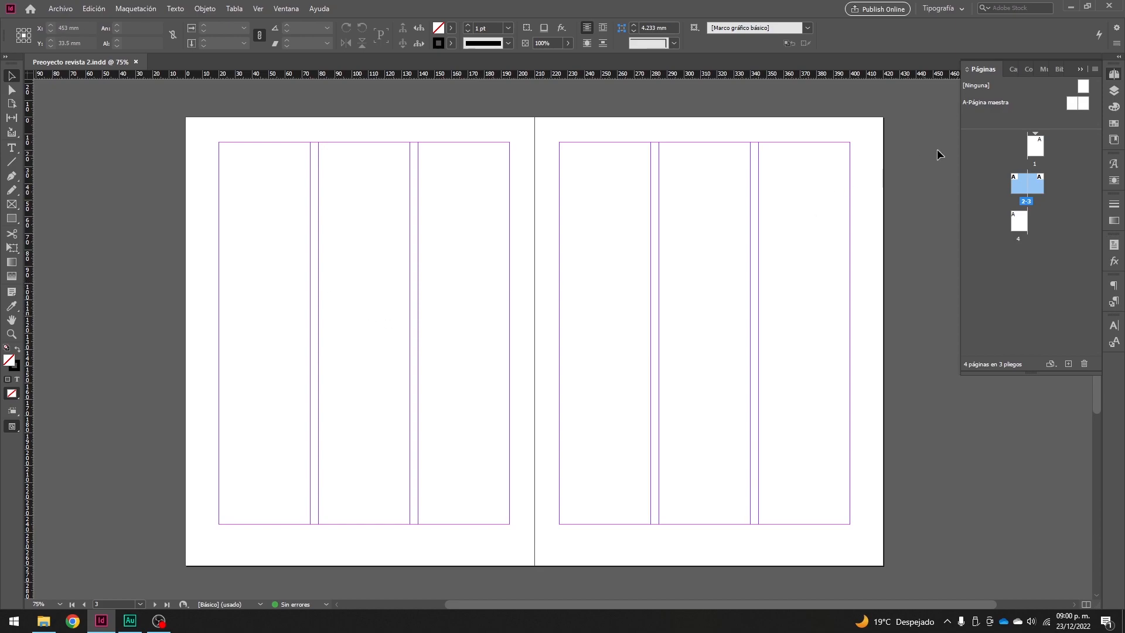
{"action": "double_click", "coordinate": [1036, 153]}
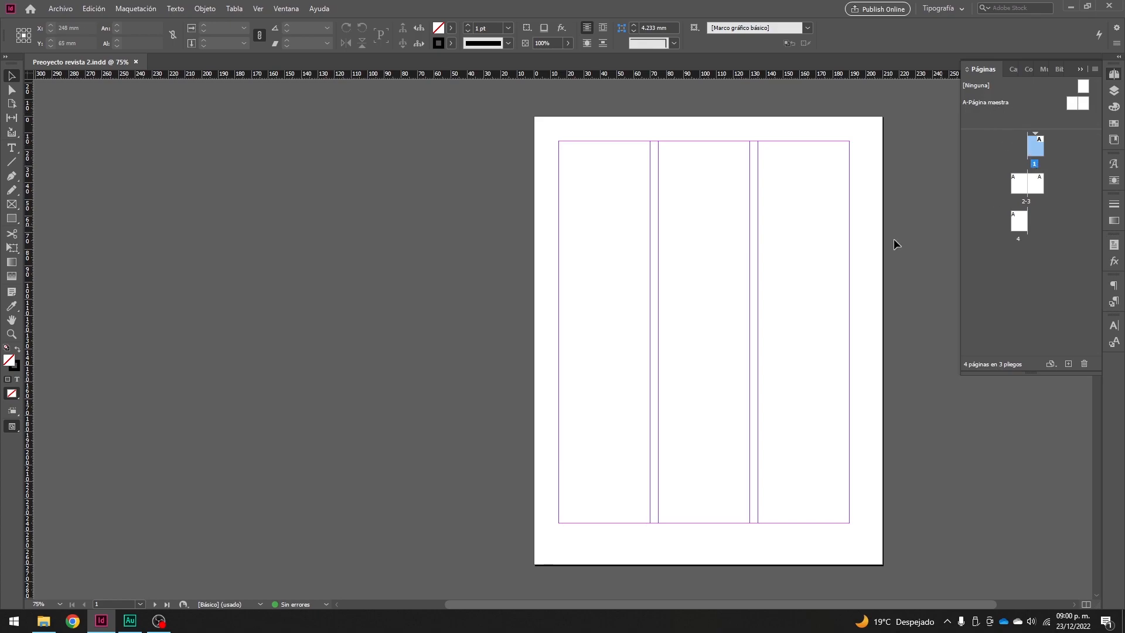
{"action": "key", "text": "ctrl+equal"}
{"action": "key", "text": "ctrl+equal"}
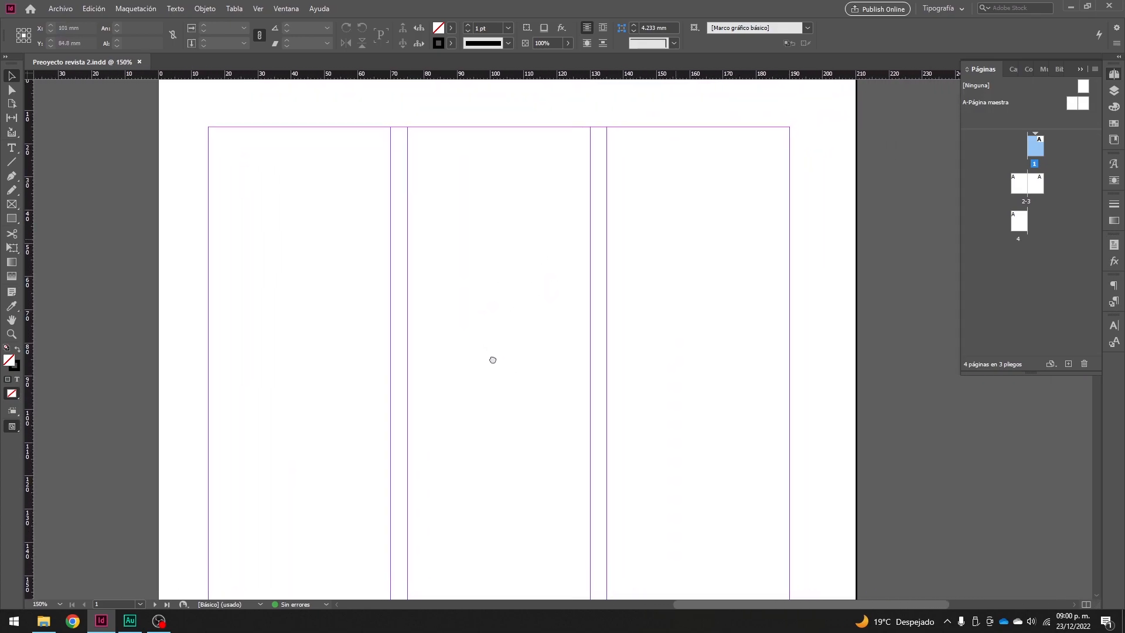
{"action": "key", "text": "ctrl+equal"}
{"action": "left_click_drag", "start_coordinate": [519, 345], "coordinate": [557, 424]}
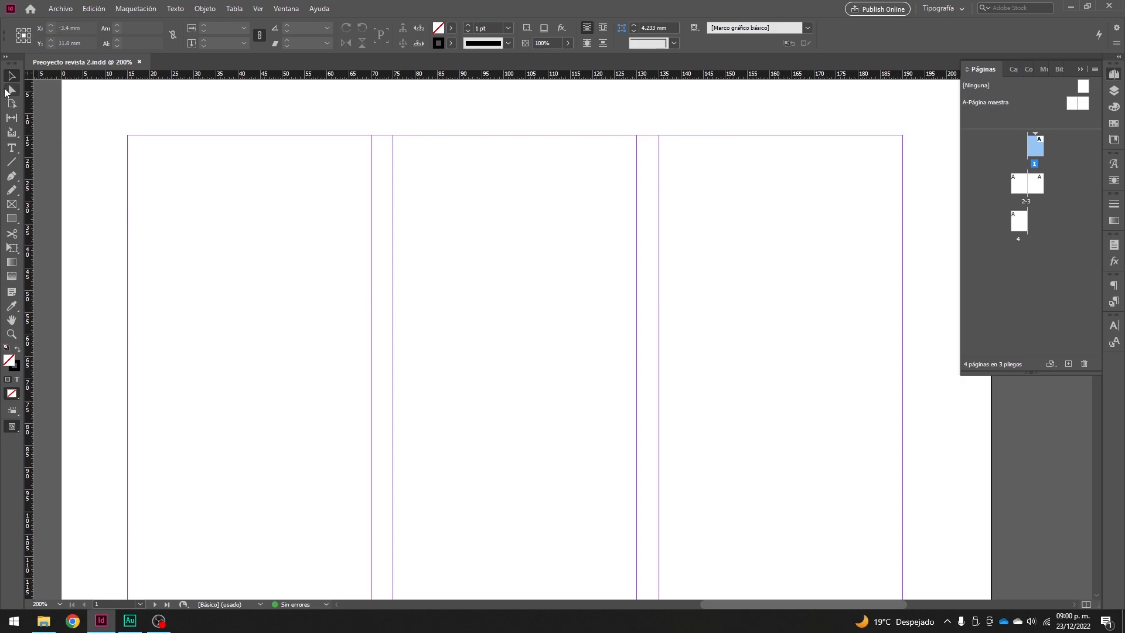
{"action": "left_click", "coordinate": [11, 150]}
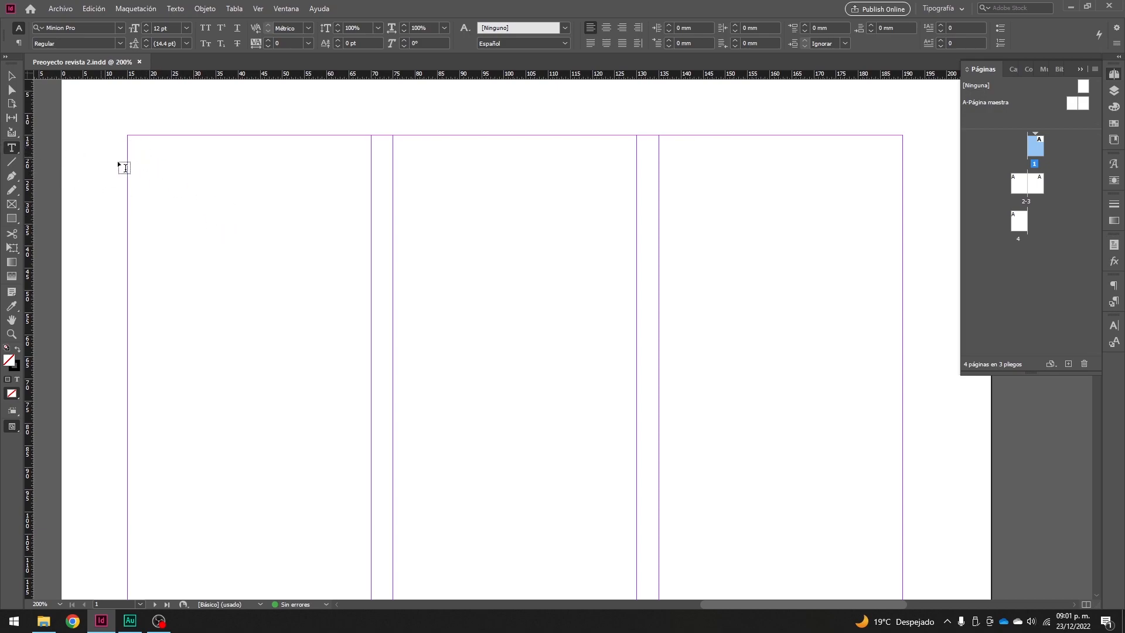
{"action": "left_click_drag", "start_coordinate": [128, 135], "coordinate": [902, 561]}
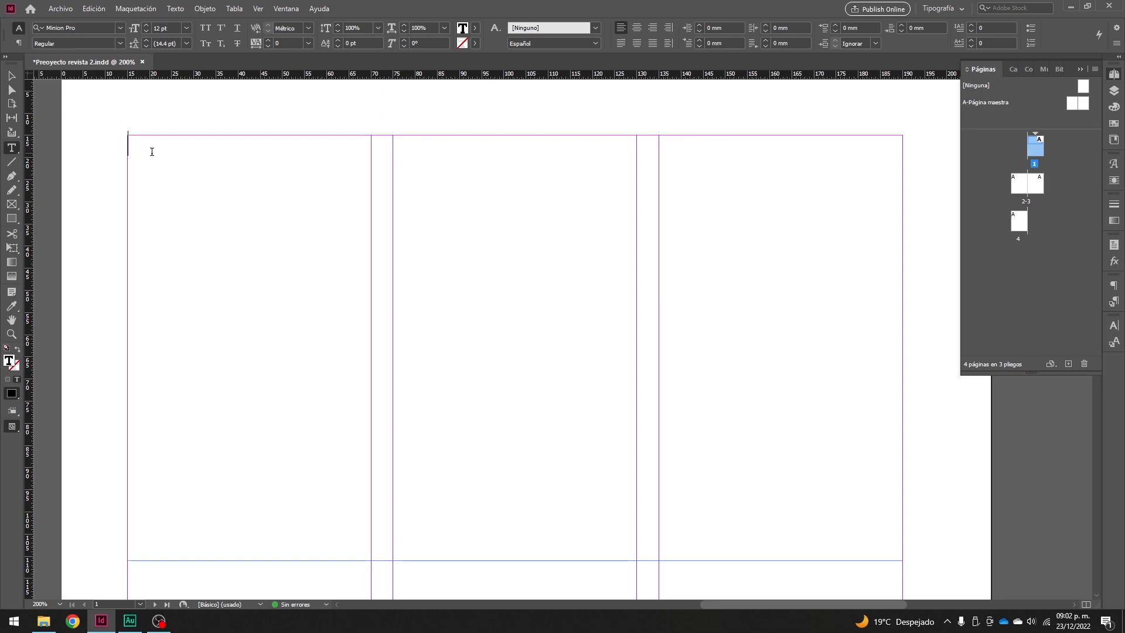
- Enter Cabeza, Balazo, Sumario 1, Sumario 2, Autor, Cuerpo de texto and Párrafo in the frame, each on its own line
{"action": "type", "text": "Cabeza"}
{"action": "key", "text": "Return"}
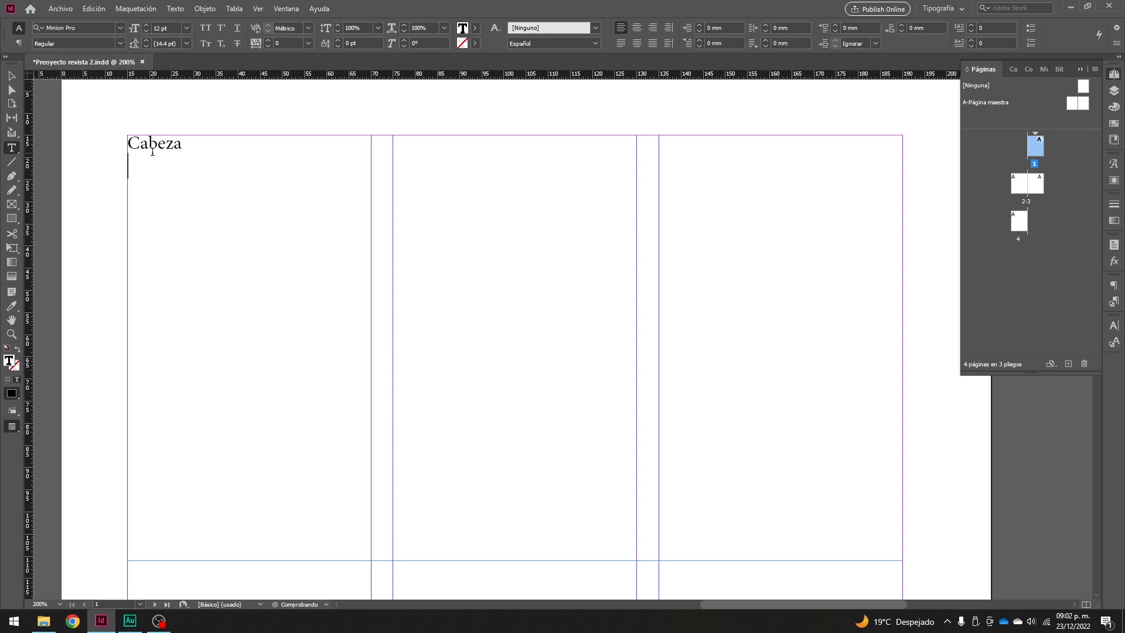
{"action": "type", "text": "Balazo"}
{"action": "key", "text": "Return"}
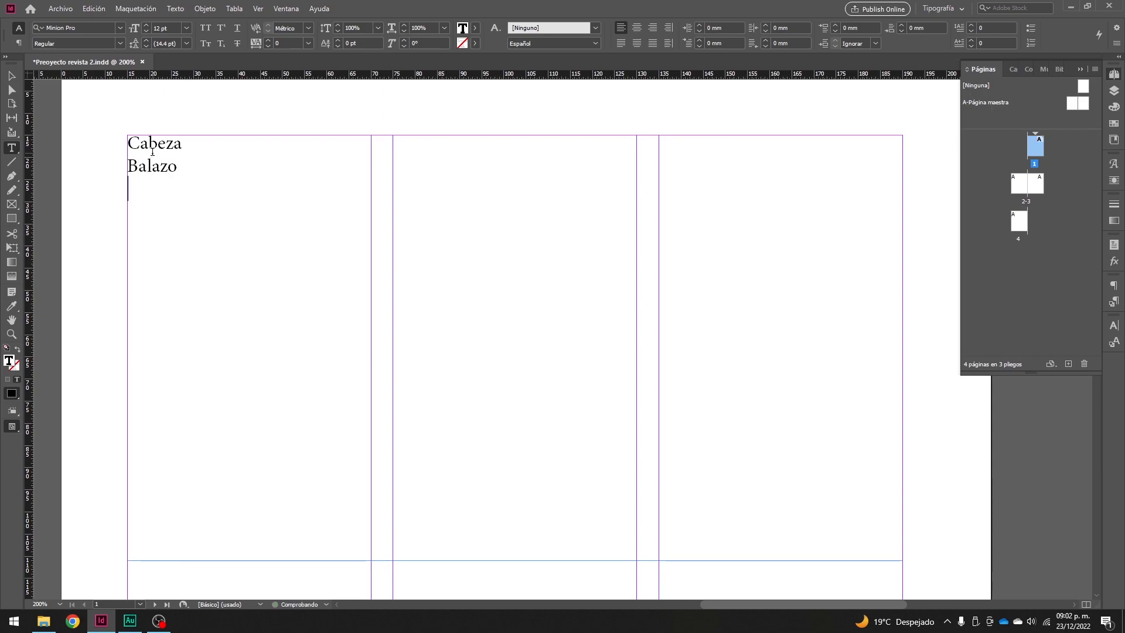
{"action": "type", "text": "Sumario 1"}
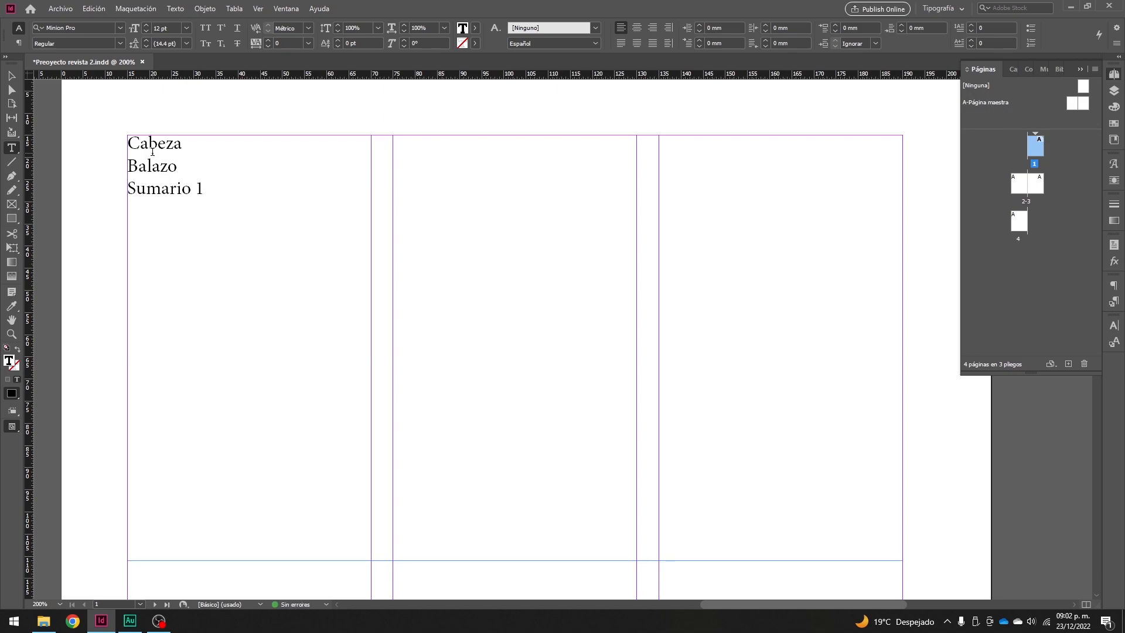
{"action": "key", "text": "Return"}
{"action": "type", "text": "Sumario 2"}
{"action": "key", "text": "Return"}
{"action": "type", "text": "Autor"}
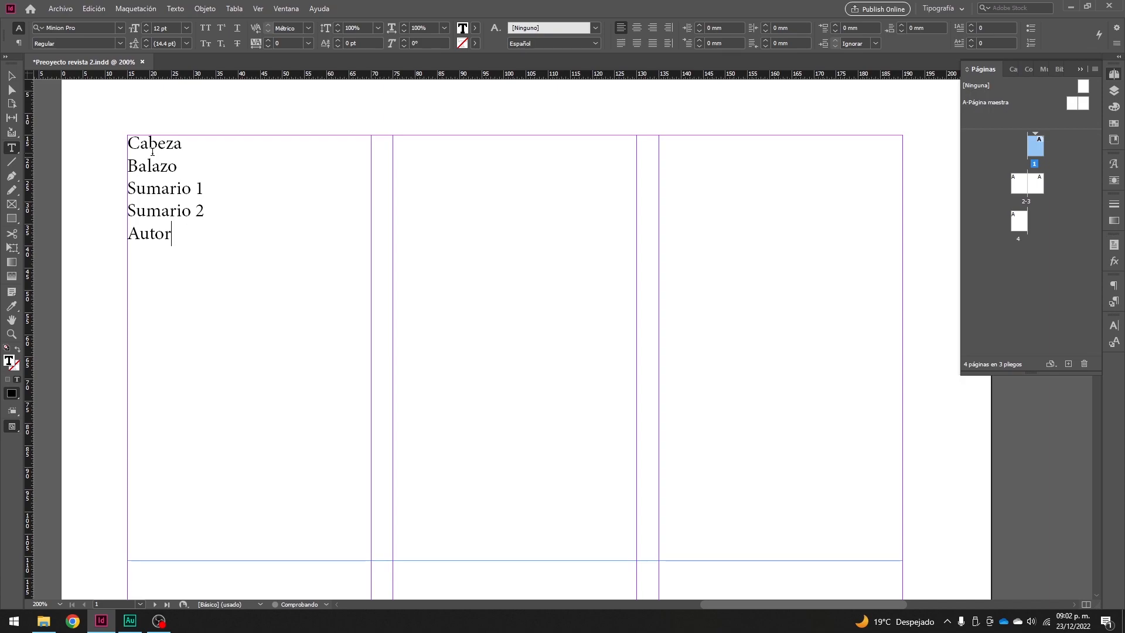
{"action": "key", "text": "Return"}
{"action": "type", "text": "Cuerpo de texto"}
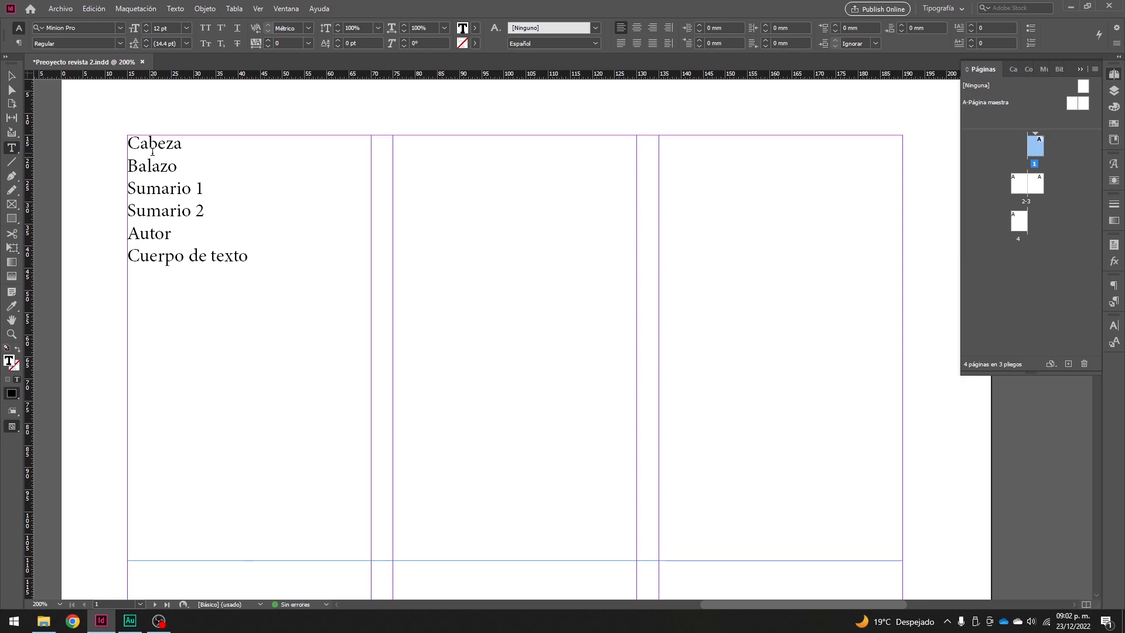
{"action": "key", "text": "Return"}
{"action": "type", "text": "Párrafo"}
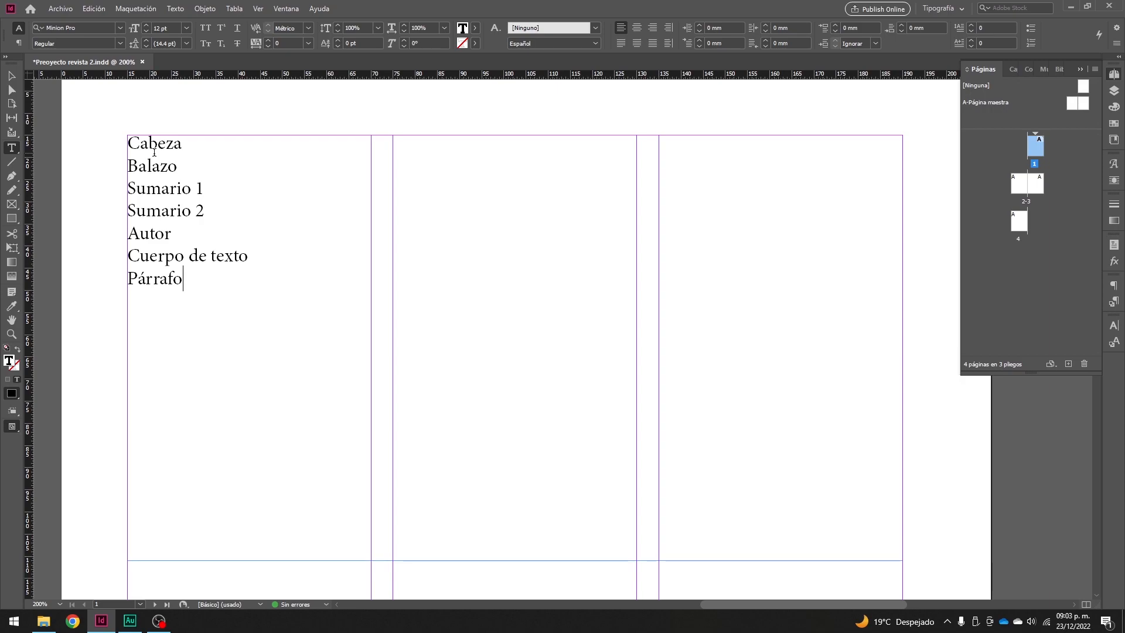
- Set the word "Cabeza" in the Bw Mitga Black font
{"action": "double_click", "coordinate": [160, 144]}
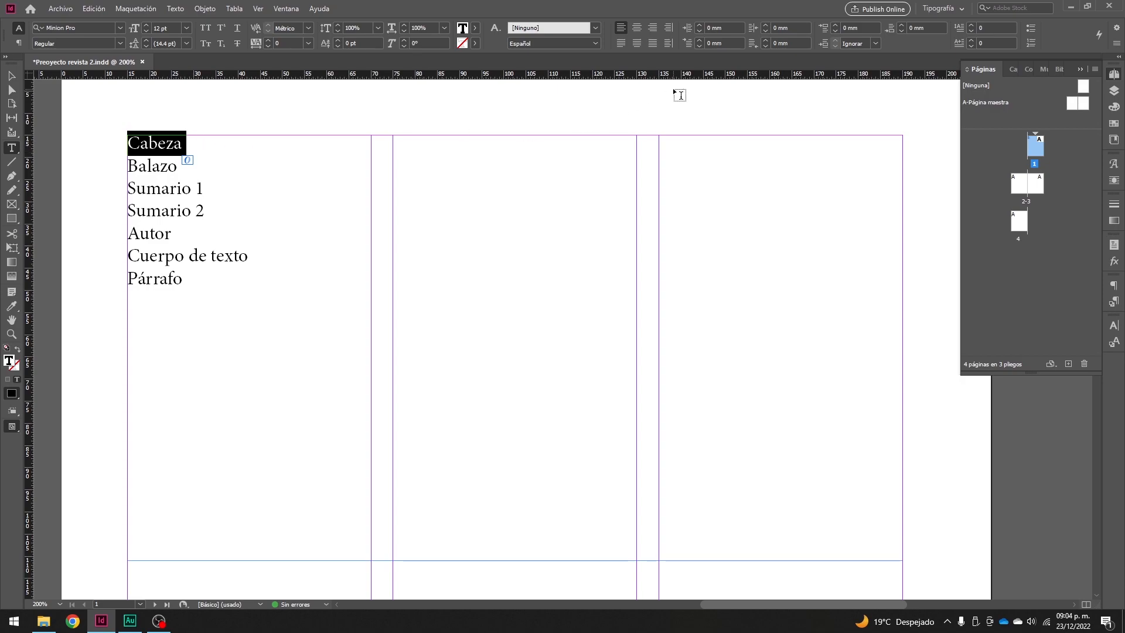
{"action": "key", "text": "ctrl+t"}
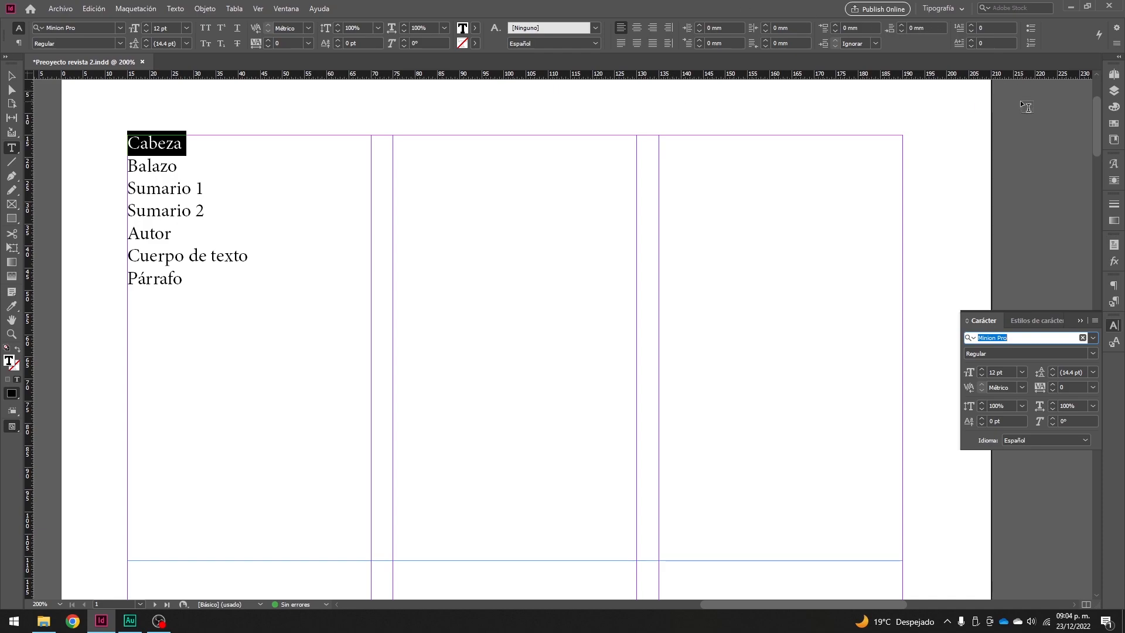
{"action": "type", "text": "Bw"}
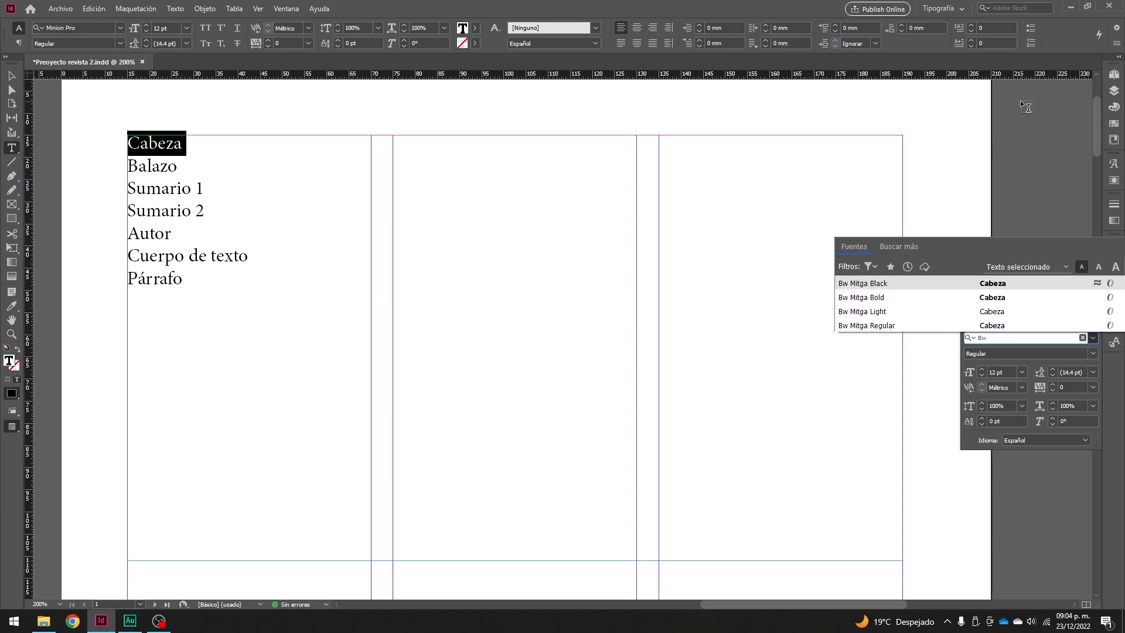
{"action": "left_click", "coordinate": [885, 286]}
- Set the font size of "Cabeza" to 30 pt and look over its leading options
{"action": "double_click", "coordinate": [159, 147]}
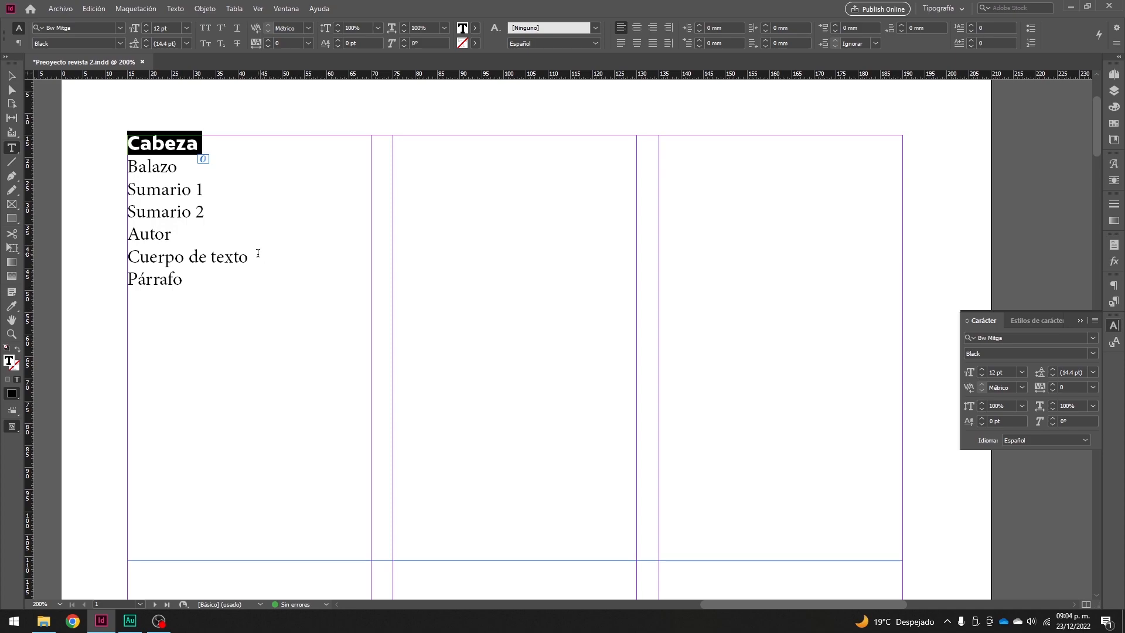
{"action": "left_click", "coordinate": [996, 372]}
{"action": "type", "text": "30"}
{"action": "key", "text": "Tab"}
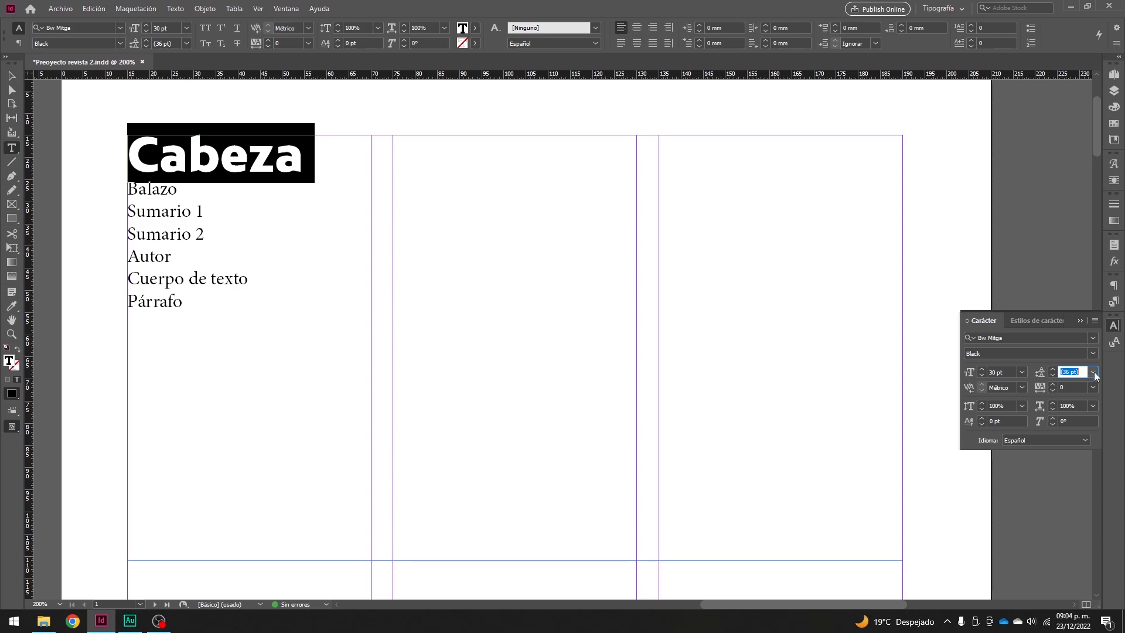
{"action": "left_click", "coordinate": [1093, 373]}
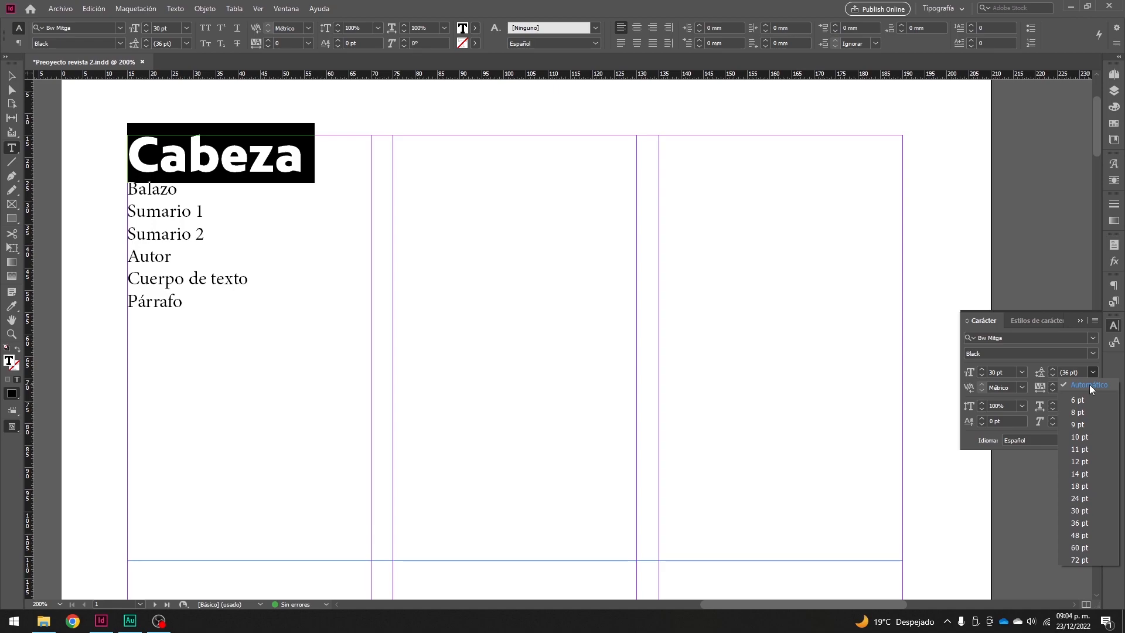
{"action": "left_click", "coordinate": [1022, 373]}
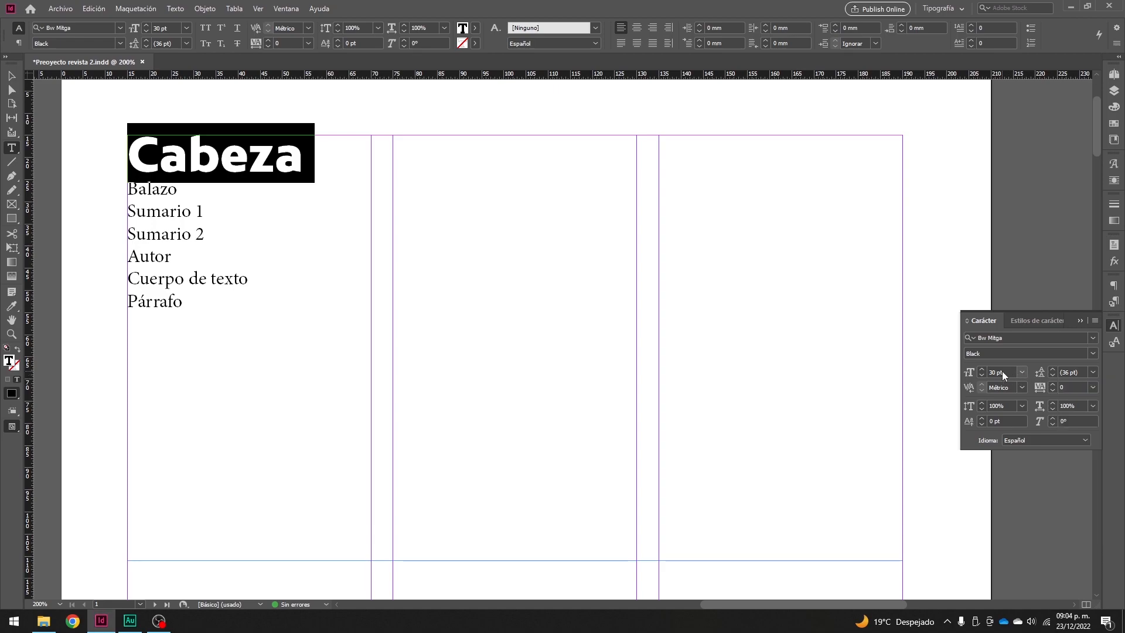
- Try increasing the font size of "Cabeza" to 33 pt, then return it to 30 pt
{"action": "left_click", "coordinate": [983, 369]}
{"action": "left_click", "coordinate": [983, 369]}
{"action": "left_click", "coordinate": [984, 369]}
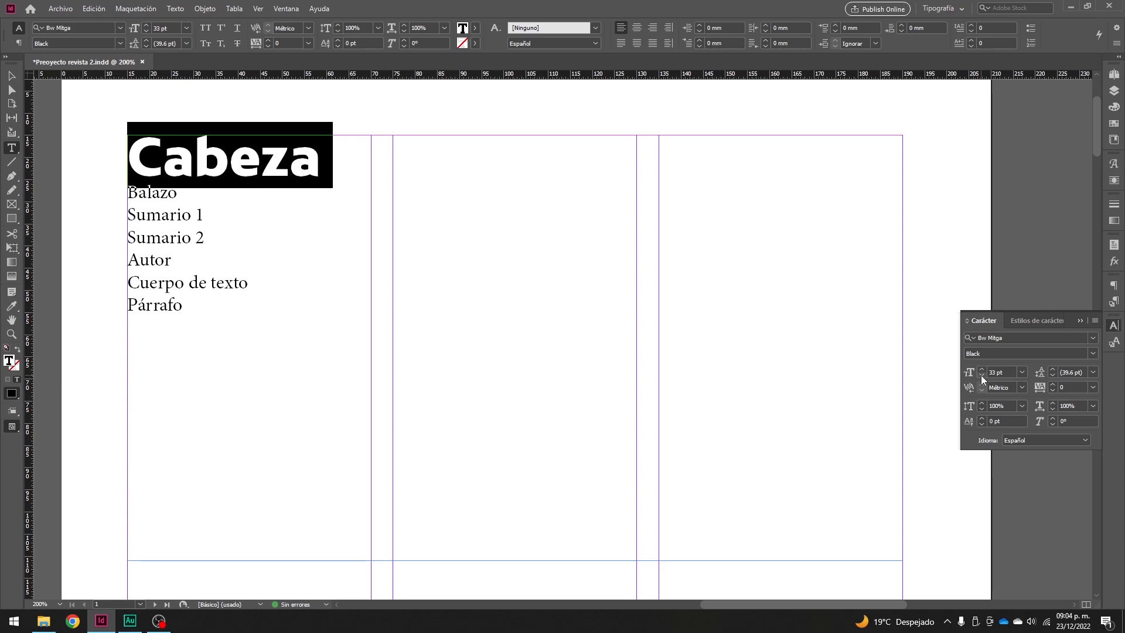
{"action": "left_click", "coordinate": [982, 376]}
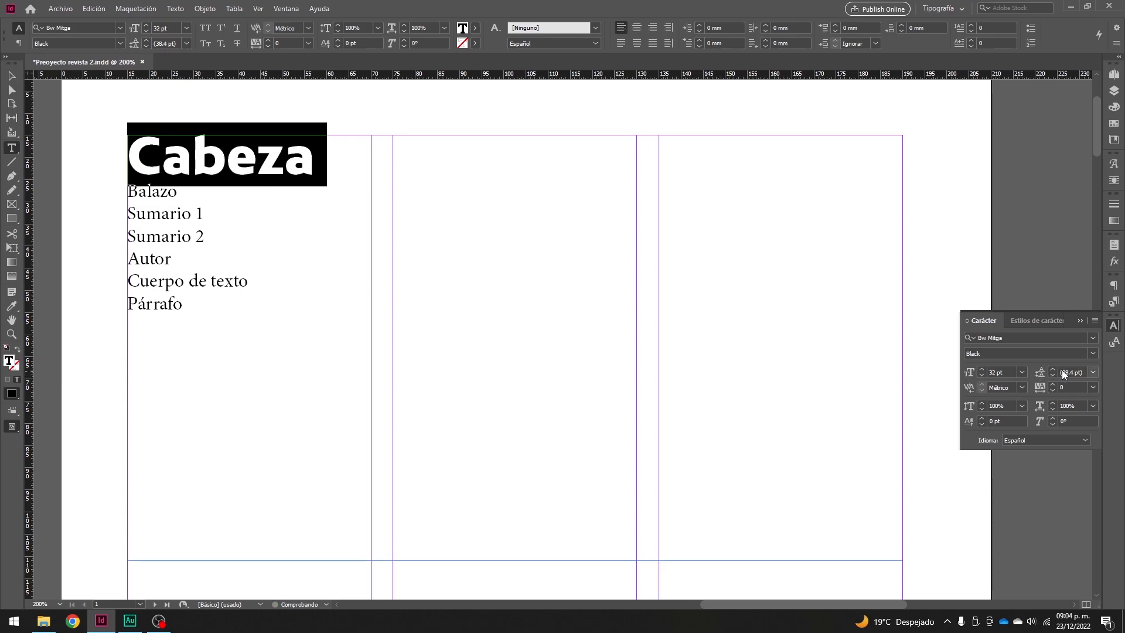
{"action": "left_click", "coordinate": [982, 374]}
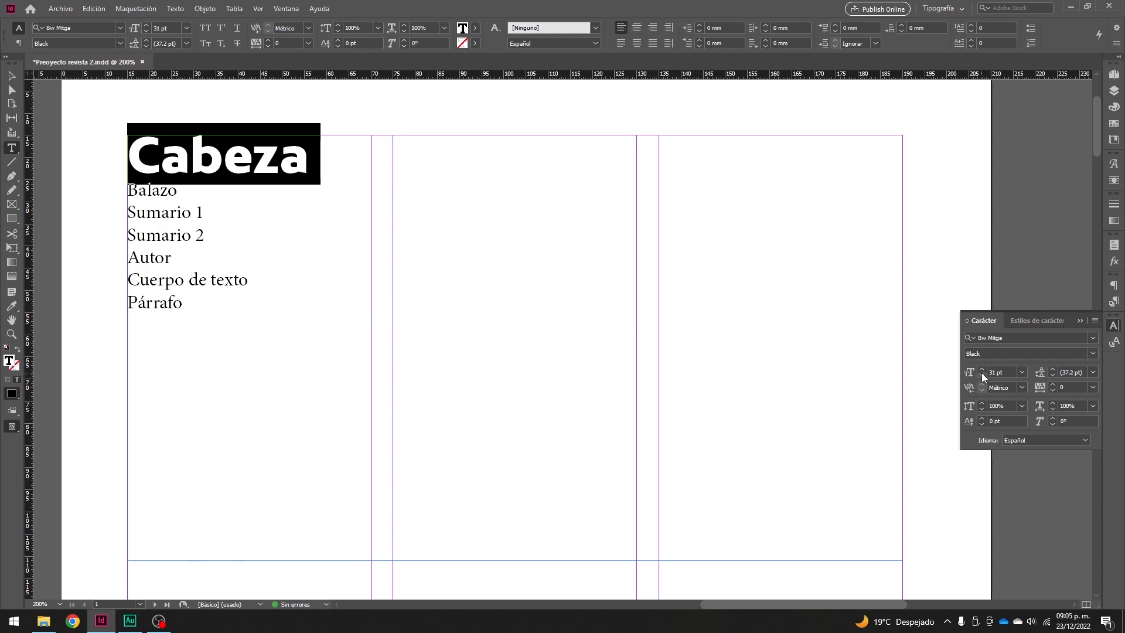
{"action": "left_click", "coordinate": [983, 374]}
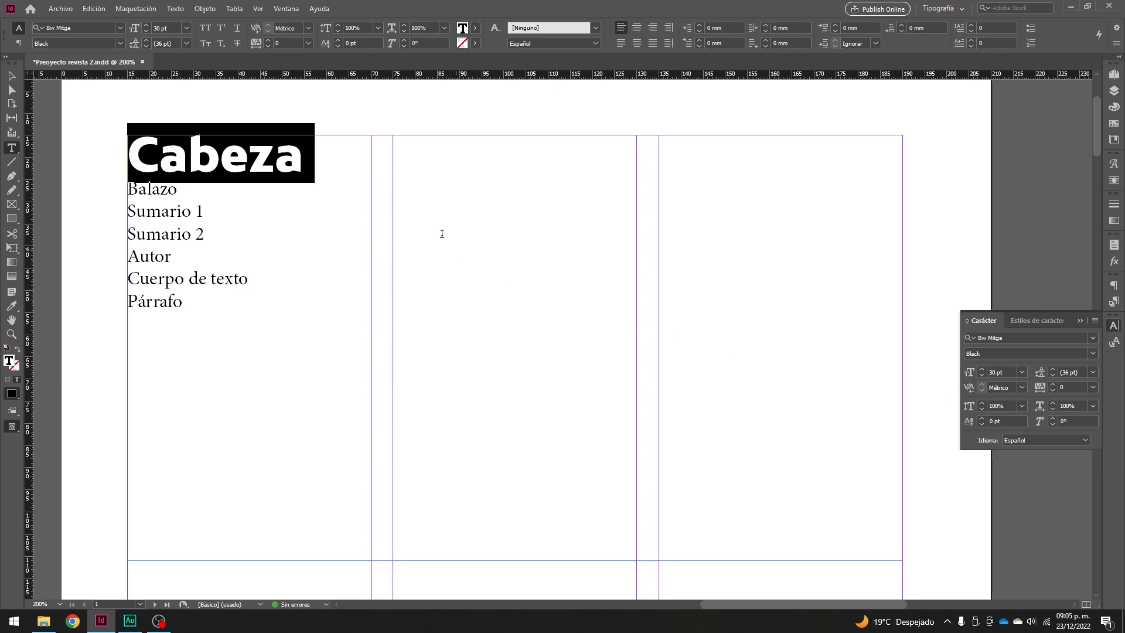
- Change the kerning of "Cabeza" to Óptico and inspect the spacing between its last two letters
{"action": "left_click", "coordinate": [1023, 387]}
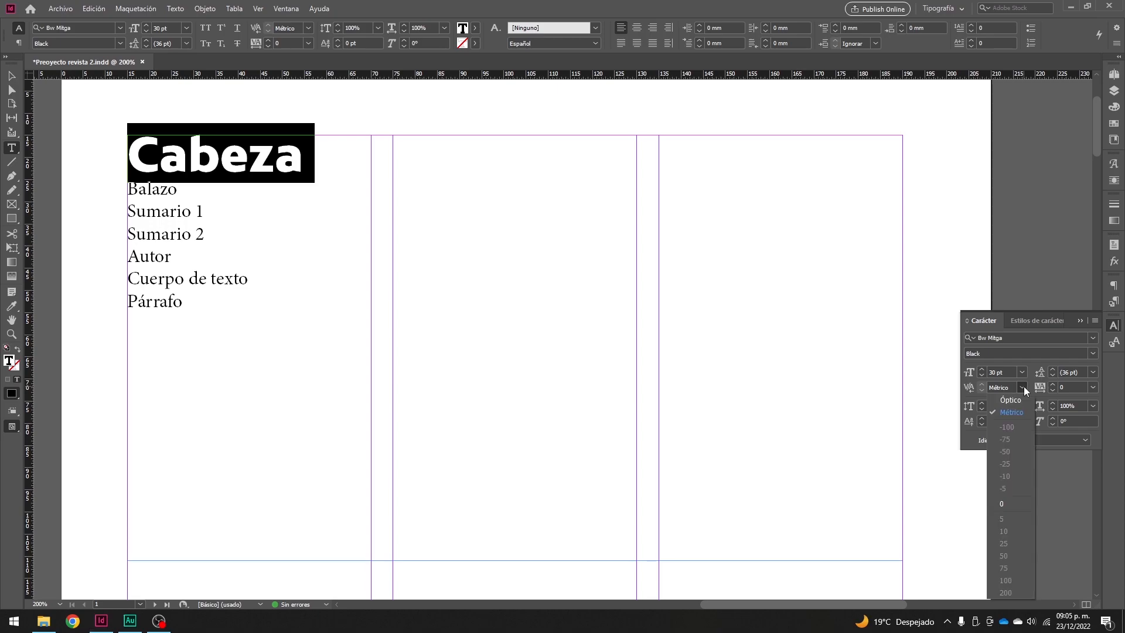
{"action": "left_click", "coordinate": [1017, 403]}
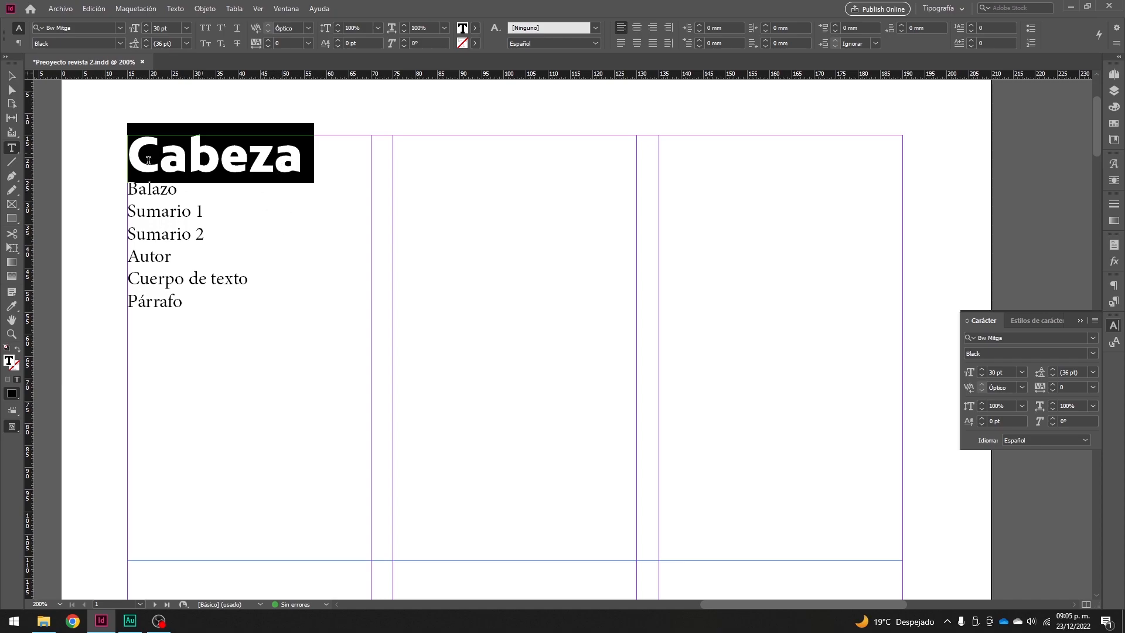
{"action": "left_click", "coordinate": [276, 166]}
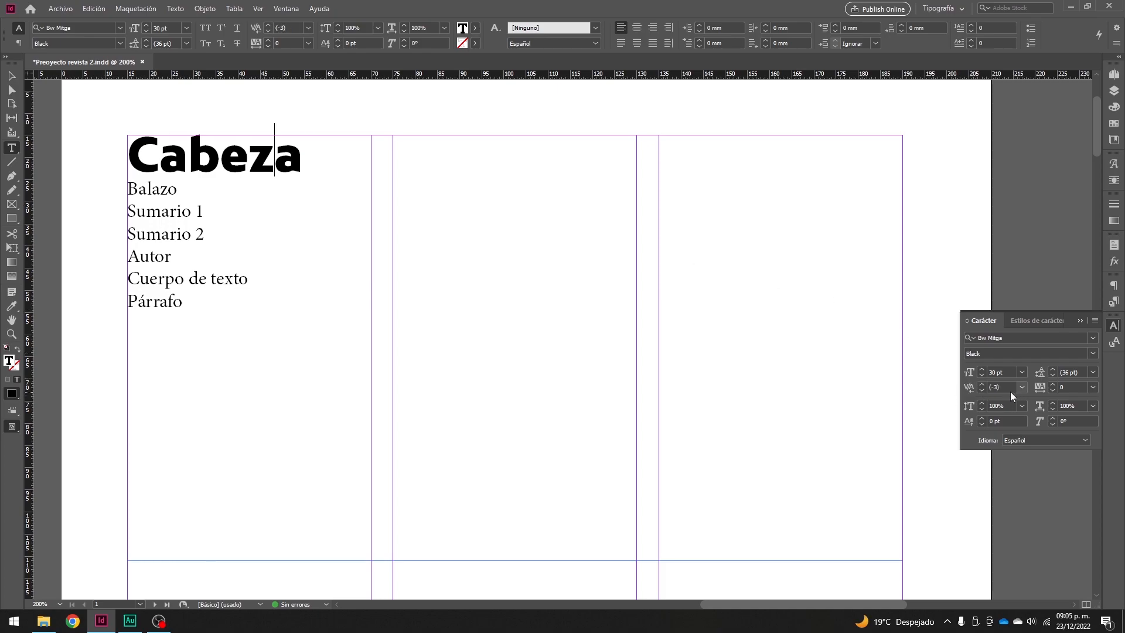
- Review the languages available for the "Cabeza" line without changing its language
{"action": "triple_click", "coordinate": [231, 179]}
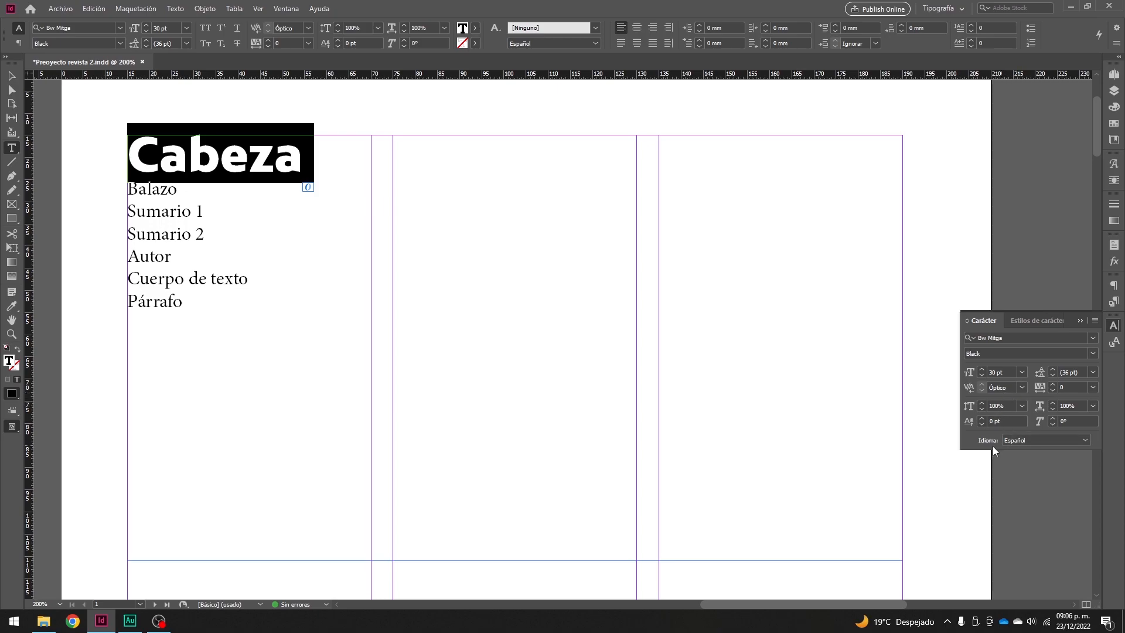
{"action": "left_click", "coordinate": [1041, 442]}
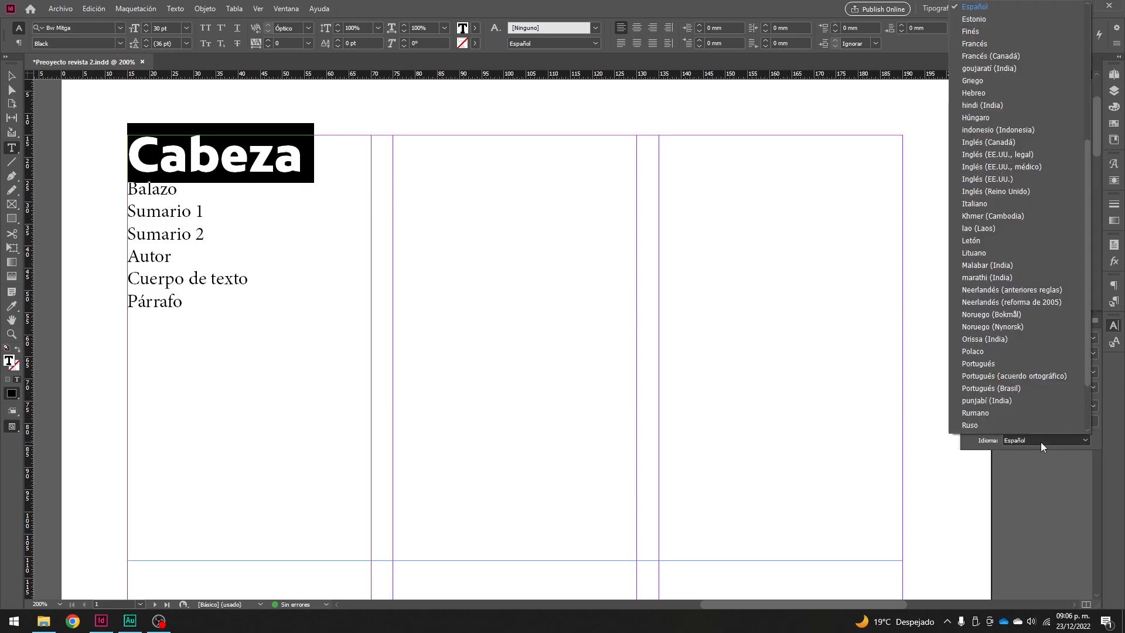
{"action": "left_click", "coordinate": [1041, 442]}
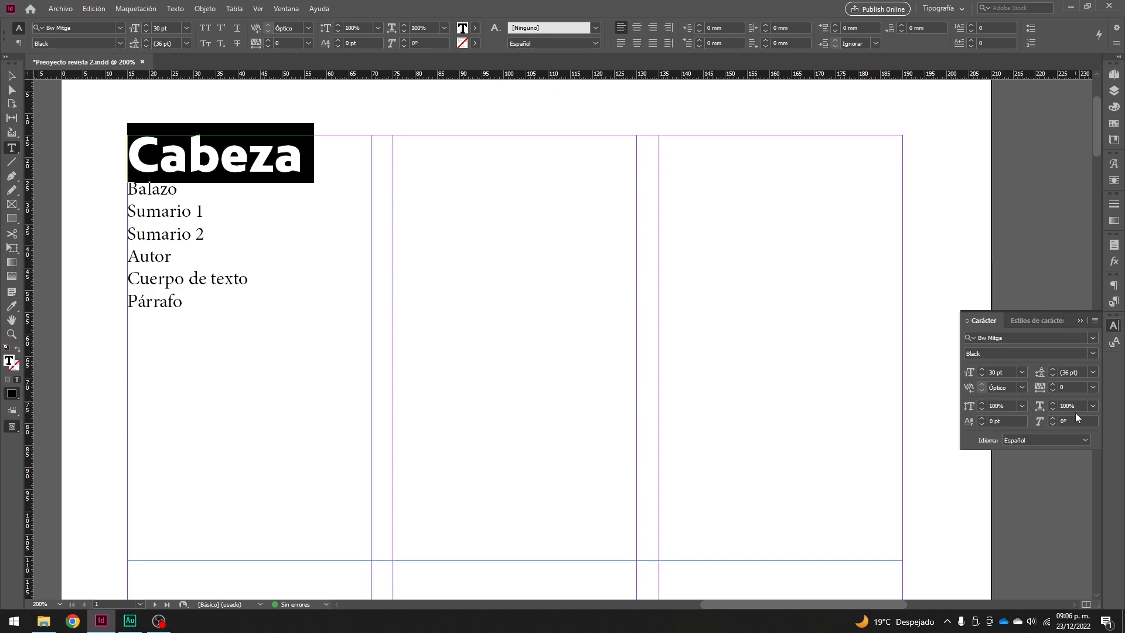
- Reselect the word "Cabeza" and bring up its paragraph settings
{"action": "left_click", "coordinate": [205, 162]}
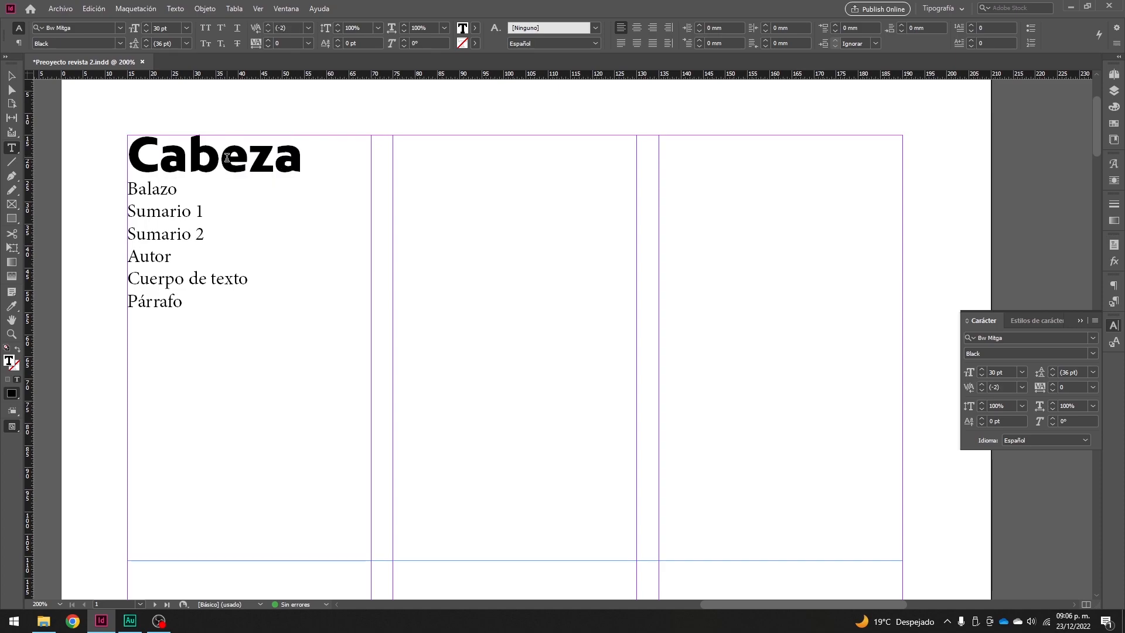
{"action": "double_click", "coordinate": [227, 157]}
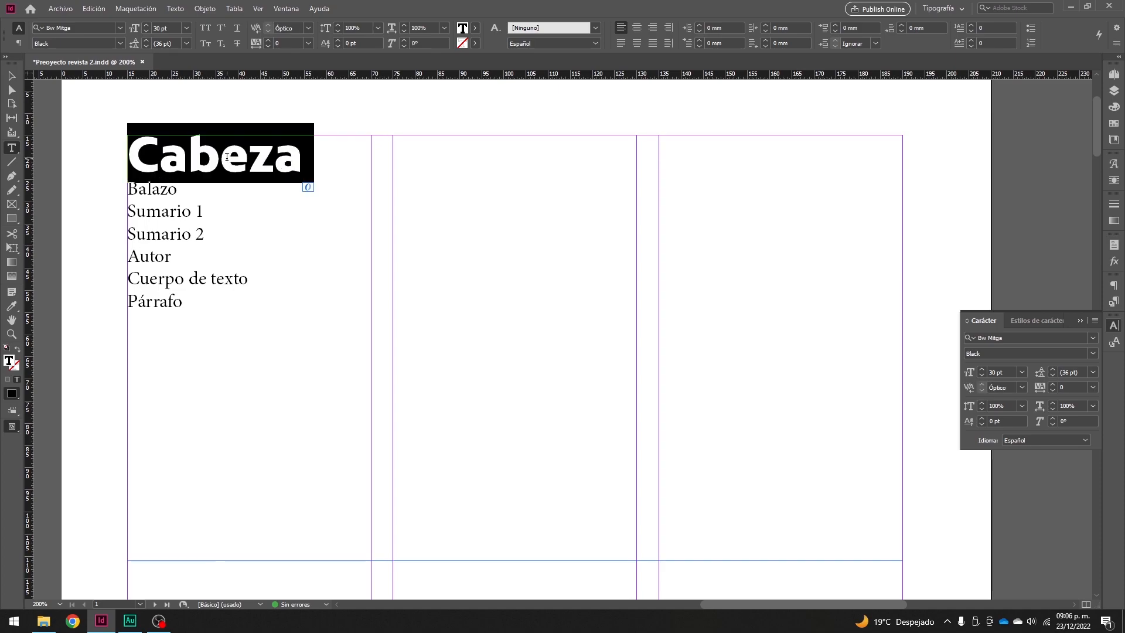
{"action": "left_click", "coordinate": [239, 147]}
{"action": "double_click", "coordinate": [241, 152]}
{"action": "left_click", "coordinate": [1115, 286]}
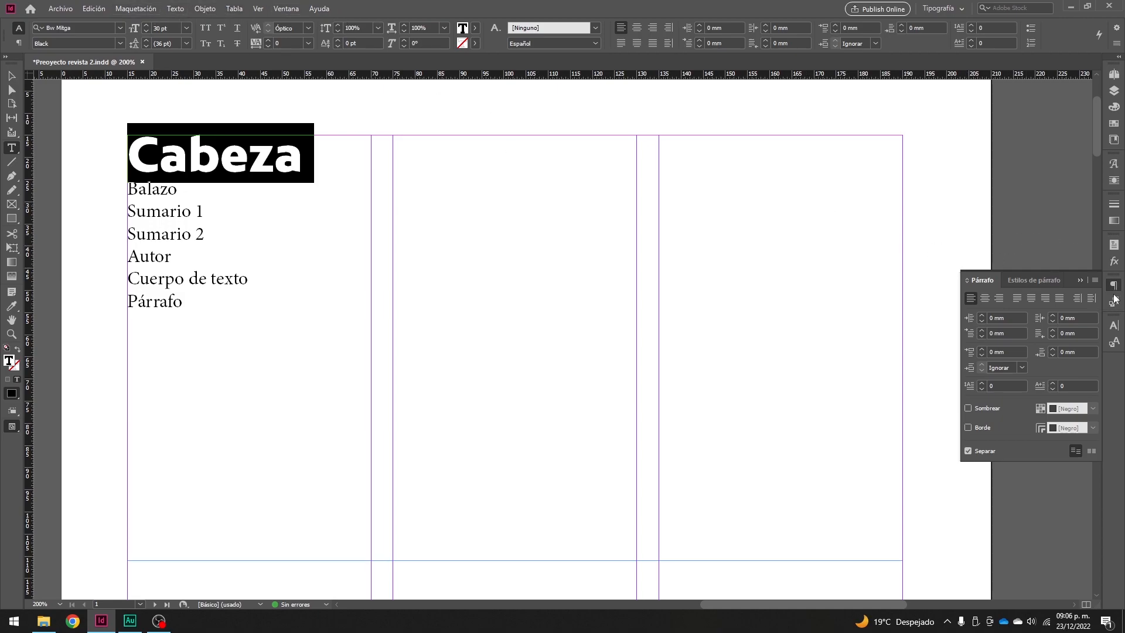
- Locate the Párrafo panel among the text and table panels, and float it on the page beside the heading
{"action": "left_click", "coordinate": [287, 9]}
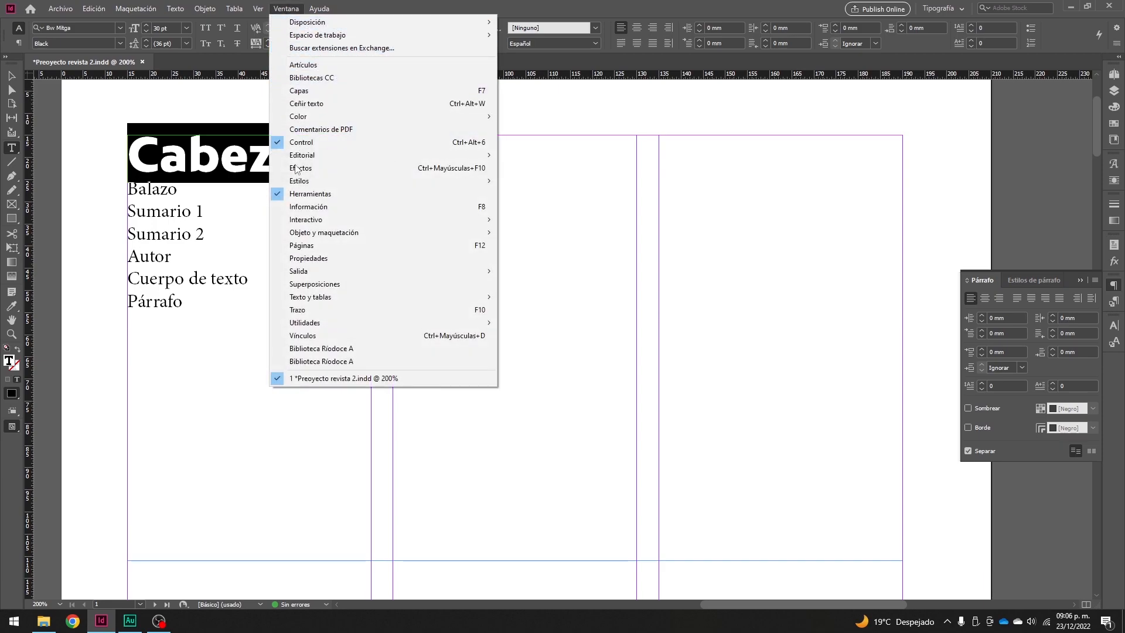
{"action": "mouse_move", "coordinate": [338, 299]}
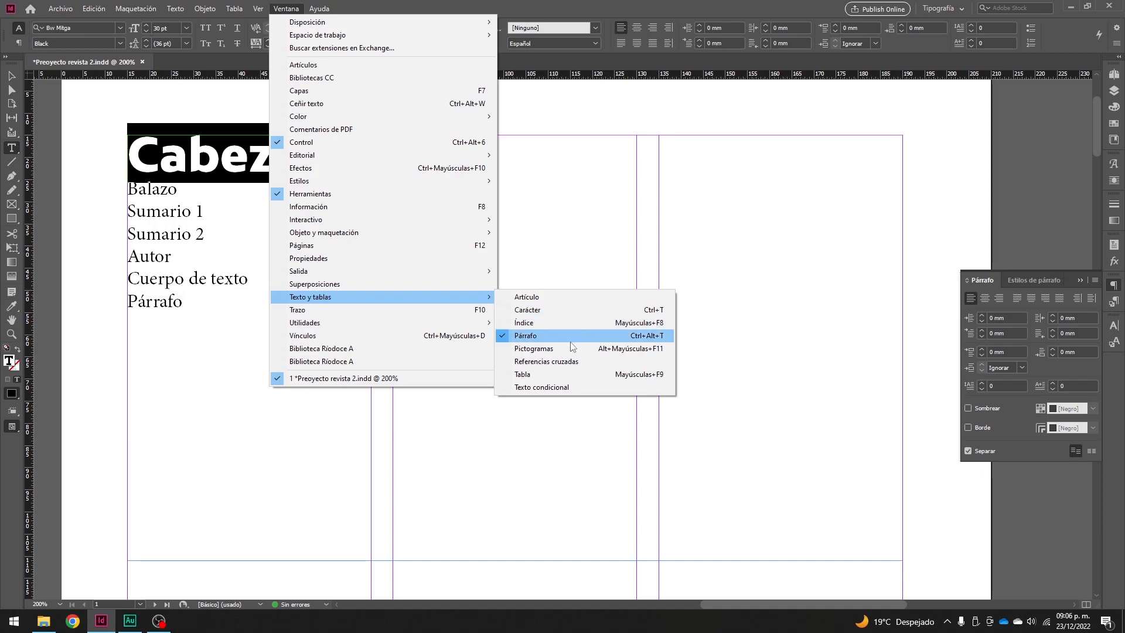
{"action": "left_click", "coordinate": [988, 279]}
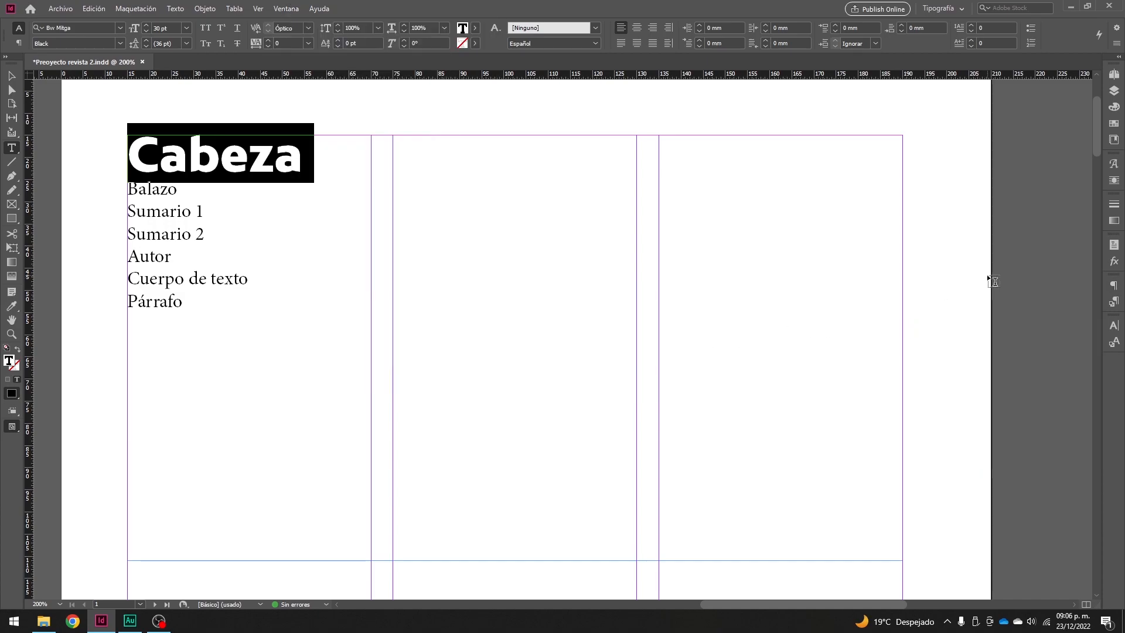
{"action": "left_click", "coordinate": [1115, 287]}
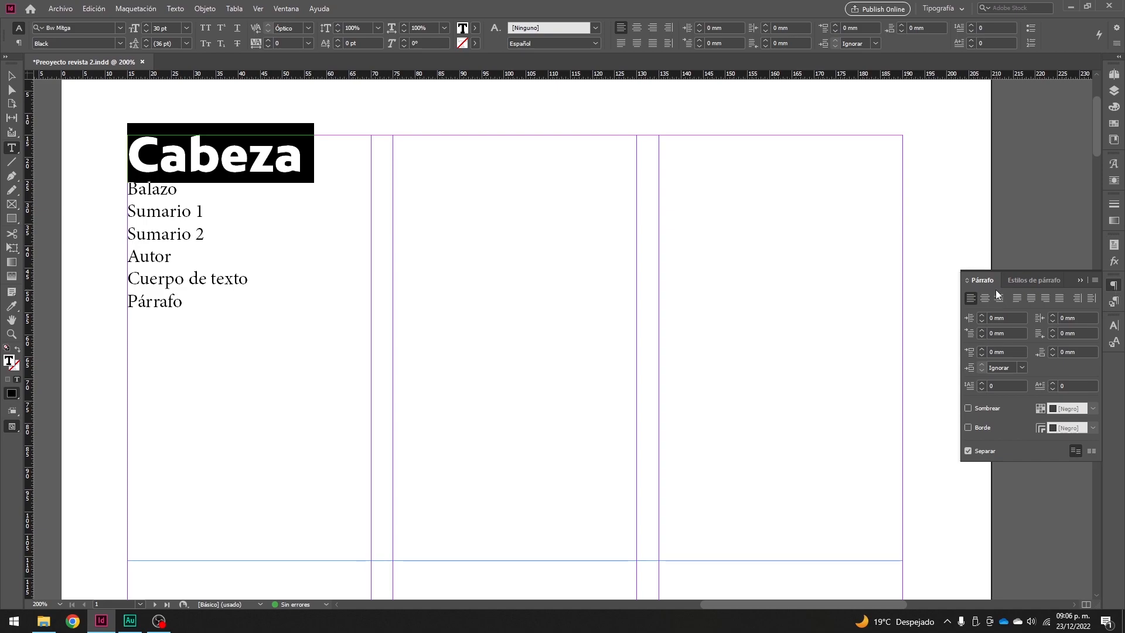
{"action": "left_click_drag", "start_coordinate": [987, 283], "coordinate": [455, 159]}
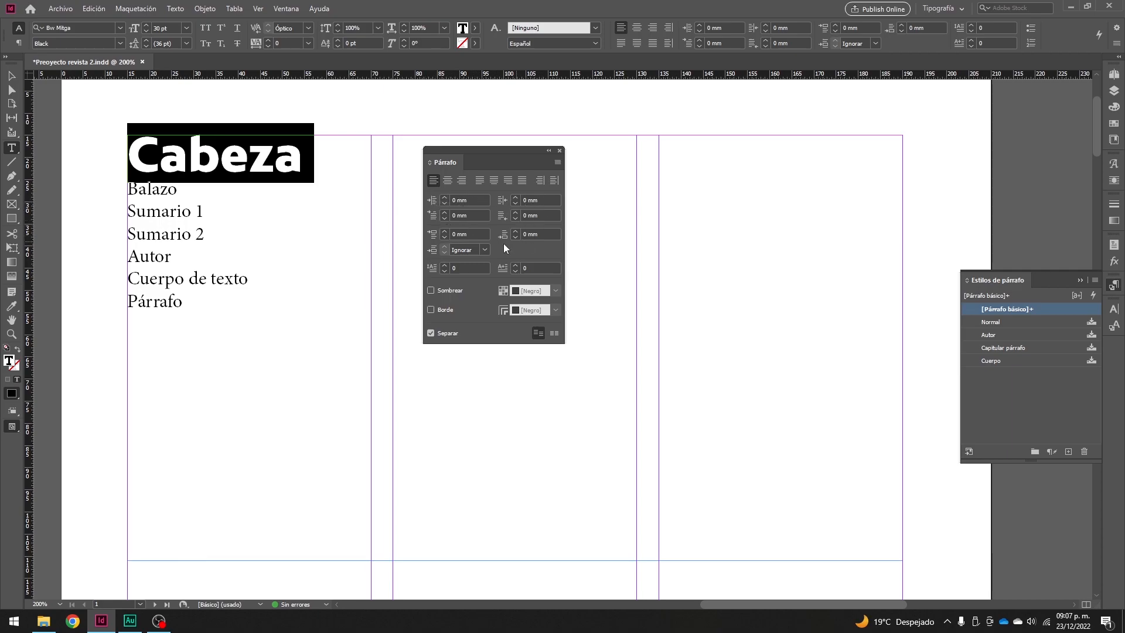
- Switch hyphenation off and back on for "Cabeza", moving the floating paragraph settings farther from the heading
{"action": "left_click", "coordinate": [431, 333]}
{"action": "left_click_drag", "start_coordinate": [497, 154], "coordinate": [593, 235]}
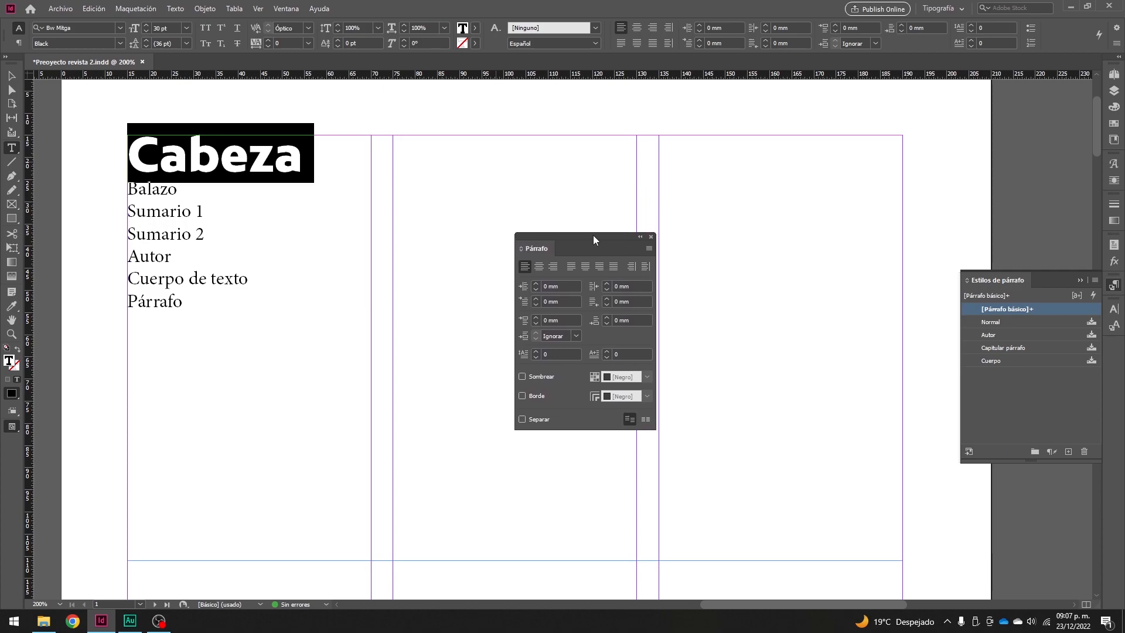
{"action": "left_click", "coordinate": [538, 419]}
- Try narrowing the text frame to about 35 mm wide to test how "Cabeza" hyphenates
{"action": "left_click", "coordinate": [11, 76]}
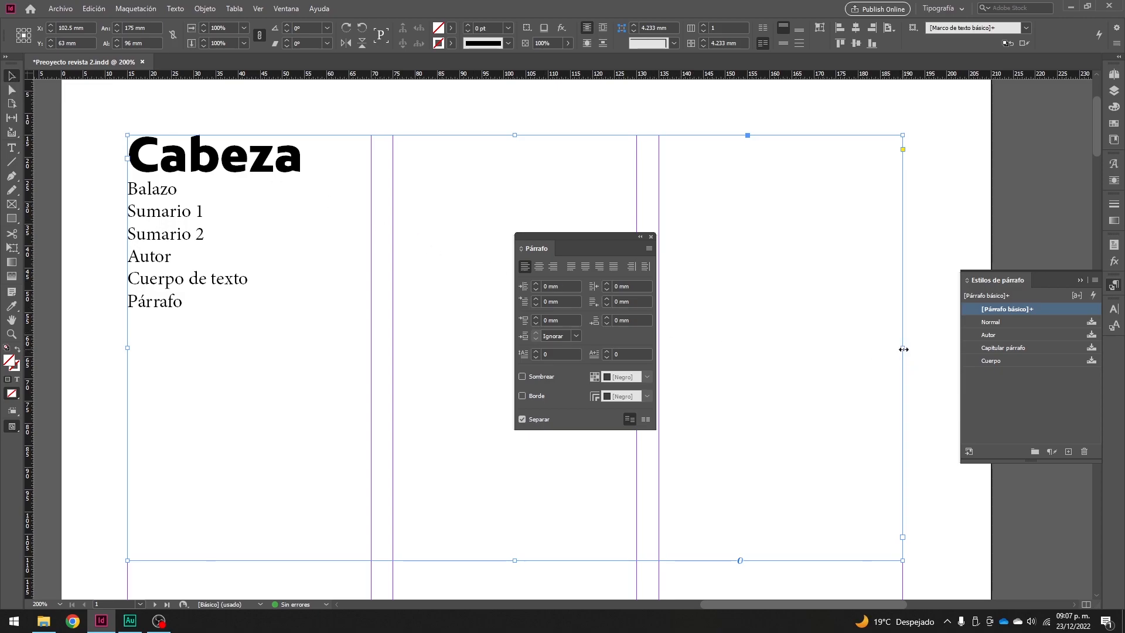
{"action": "left_click_drag", "start_coordinate": [904, 349], "coordinate": [280, 281]}
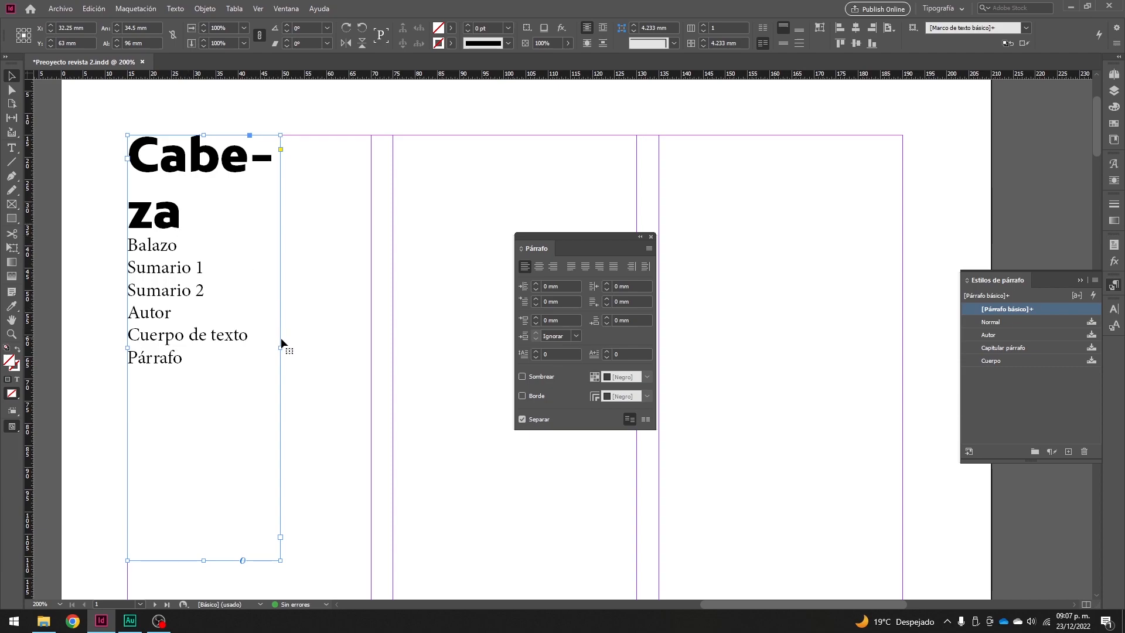
{"action": "left_click_drag", "start_coordinate": [280, 348], "coordinate": [253, 348]}
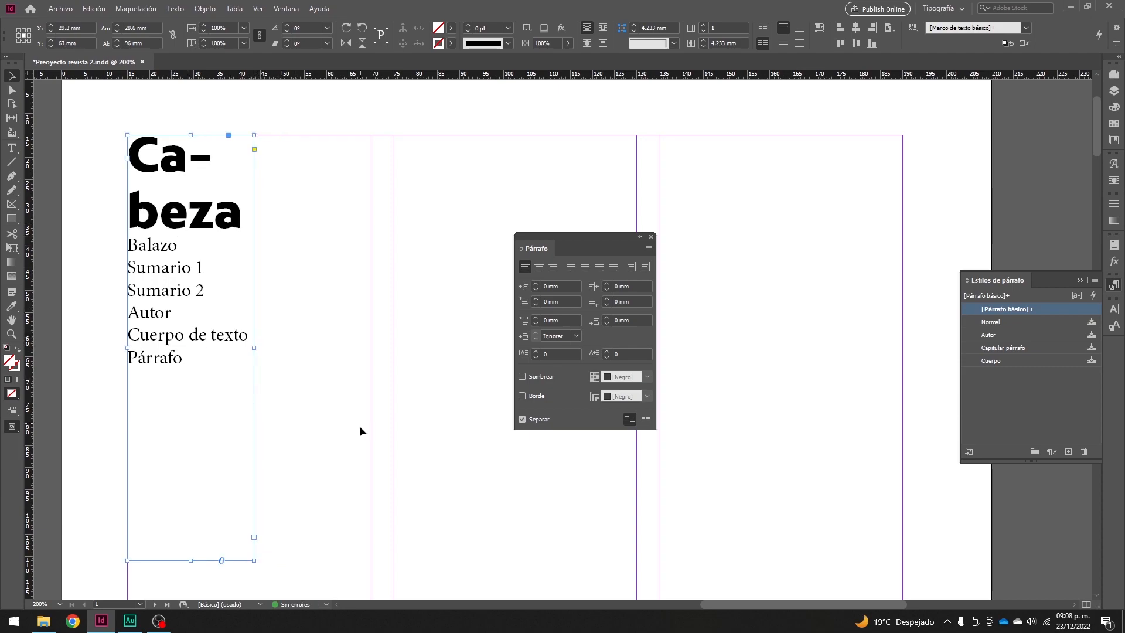
{"action": "left_click_drag", "start_coordinate": [254, 350], "coordinate": [282, 349]}
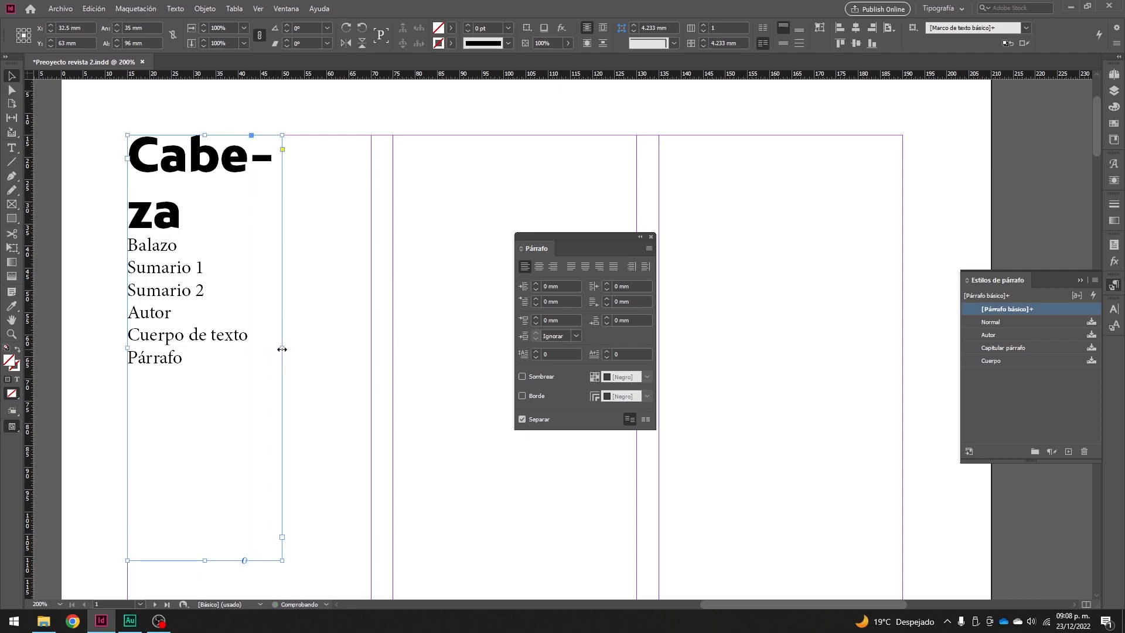
- Turn off hyphenation for the narrowed text frame and examine the TEXTO error in the preflight check
{"action": "left_click", "coordinate": [534, 420]}
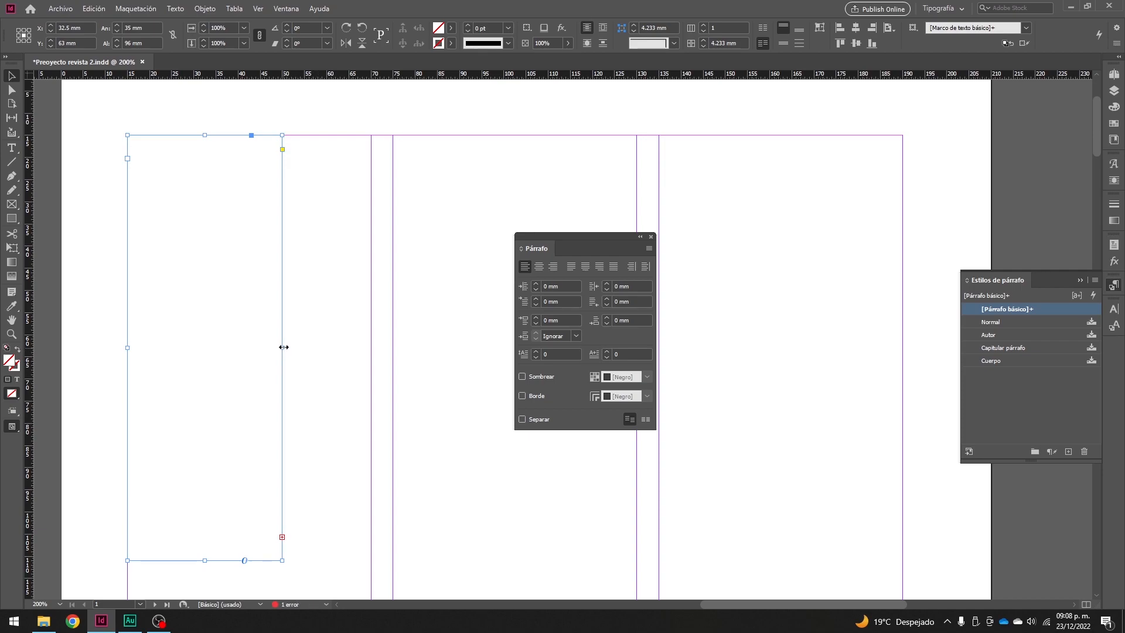
{"action": "mouse_move", "coordinate": [283, 347]}
{"action": "left_mouse_down"}
{"action": "mouse_move", "coordinate": [337, 347]}
{"action": "mouse_move", "coordinate": [297, 348]}
{"action": "left_mouse_up"}
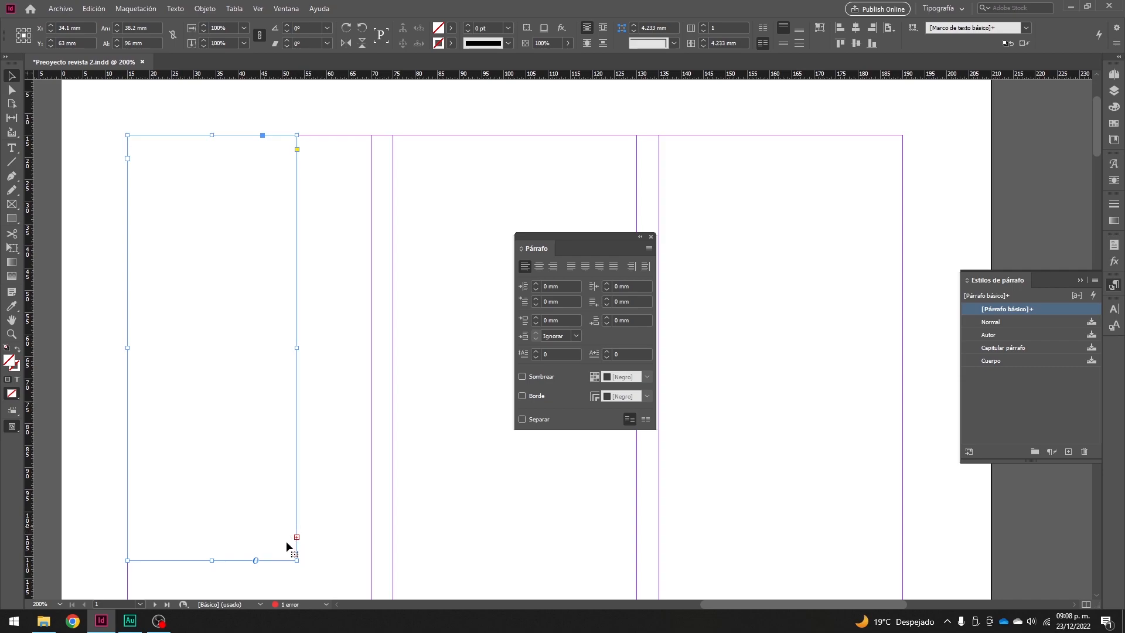
{"action": "double_click", "coordinate": [294, 606]}
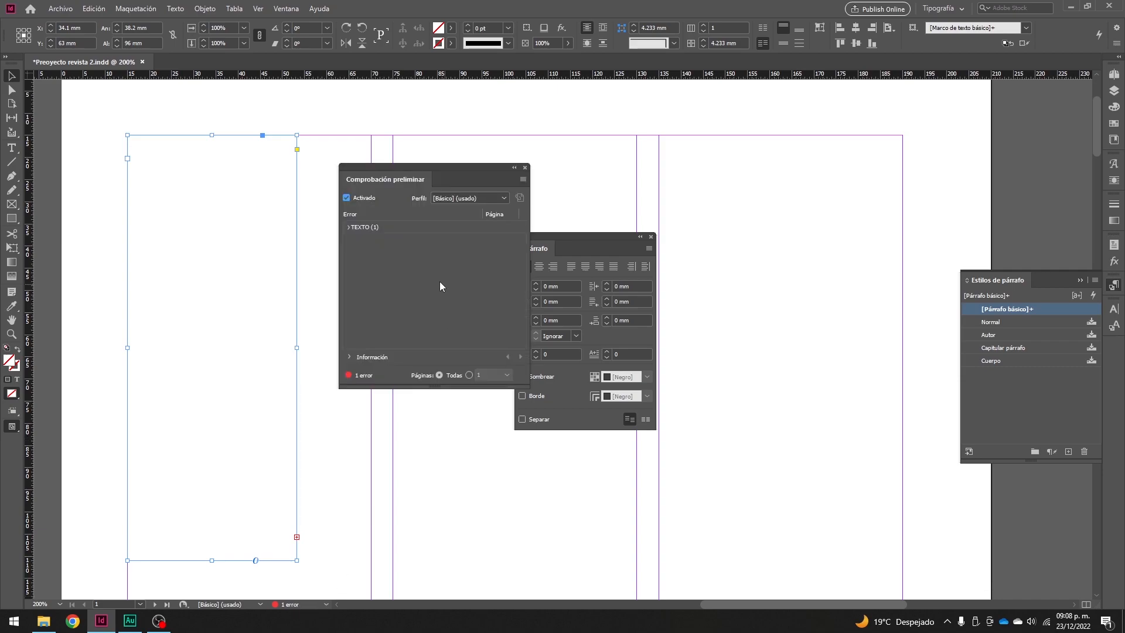
{"action": "left_click", "coordinate": [347, 228]}
- Resize the text frame to 175 mm wide and about 51 mm high, and close the preflight check
{"action": "left_click_drag", "start_coordinate": [297, 348], "coordinate": [324, 347]}
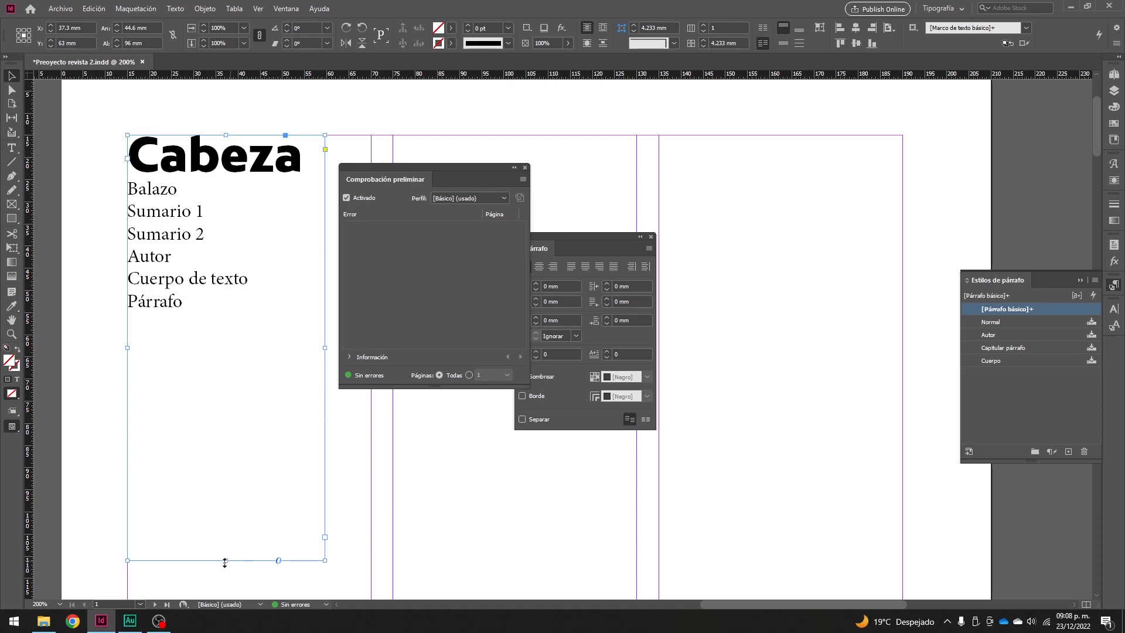
{"action": "left_click_drag", "start_coordinate": [225, 561], "coordinate": [227, 362]}
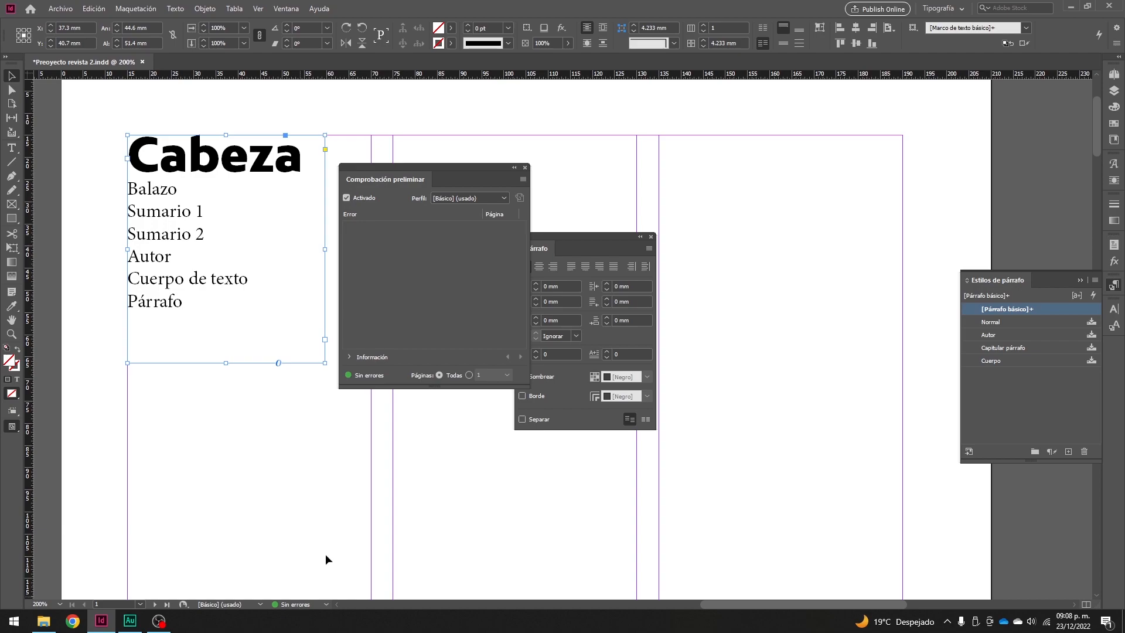
{"action": "left_click", "coordinate": [525, 169]}
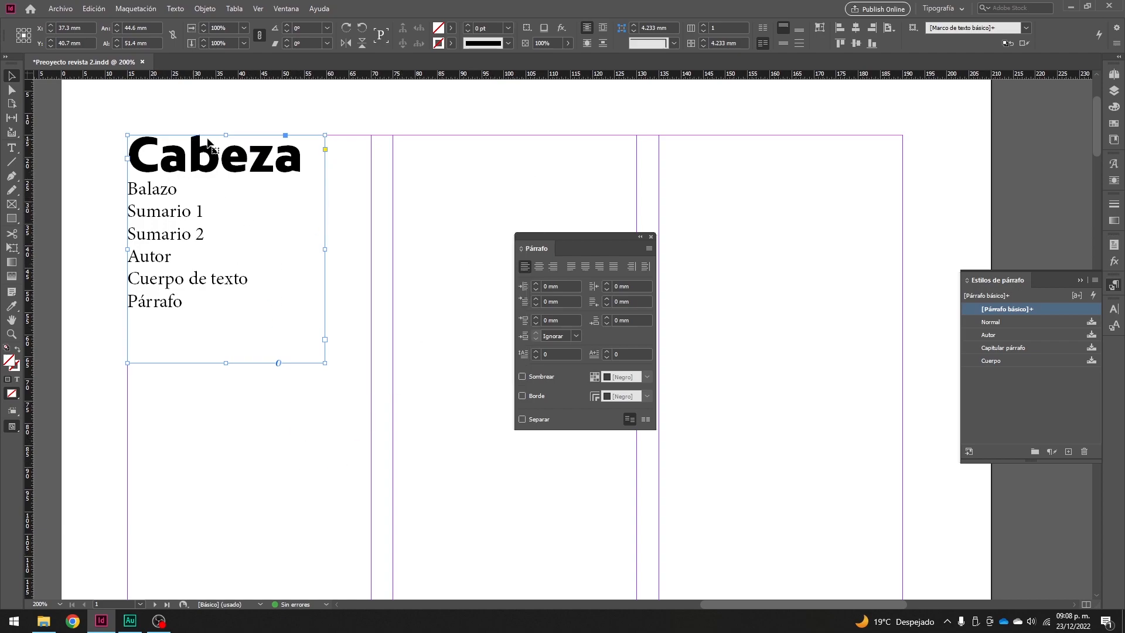
{"action": "left_click_drag", "start_coordinate": [326, 249], "coordinate": [901, 238]}
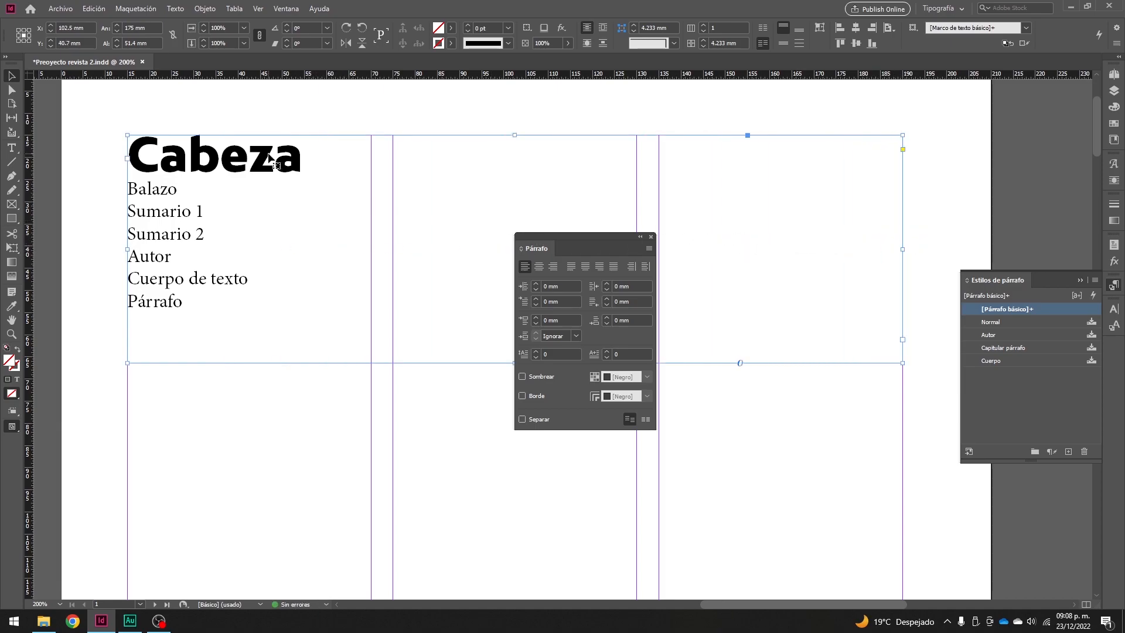
- Check the hyphenation setting of "Cabeza" and try different ways of selecting the "Balazo" text
{"action": "triple_click", "coordinate": [275, 159]}
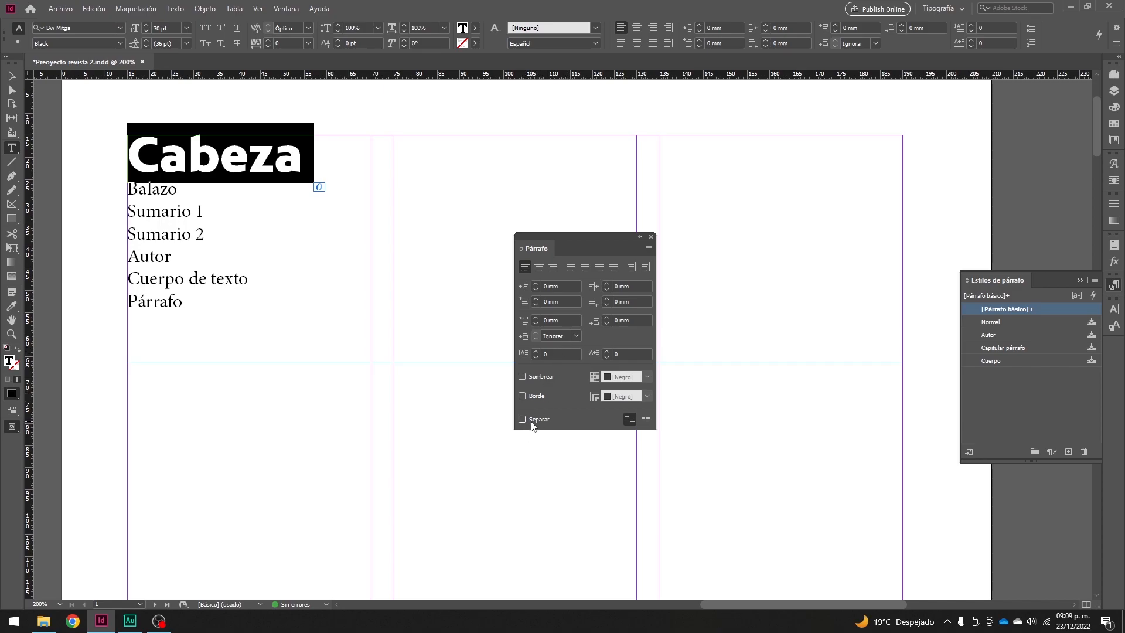
{"action": "triple_click", "coordinate": [176, 192]}
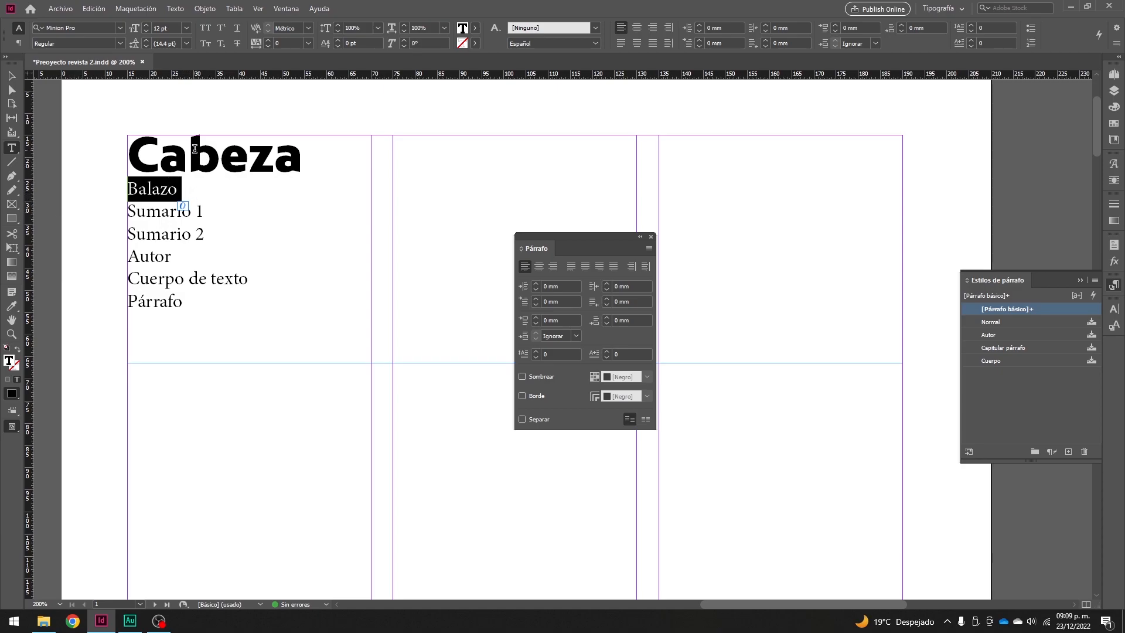
{"action": "double_click", "coordinate": [144, 191]}
{"action": "triple_click", "coordinate": [147, 187]}
{"action": "left_click", "coordinate": [152, 193]}
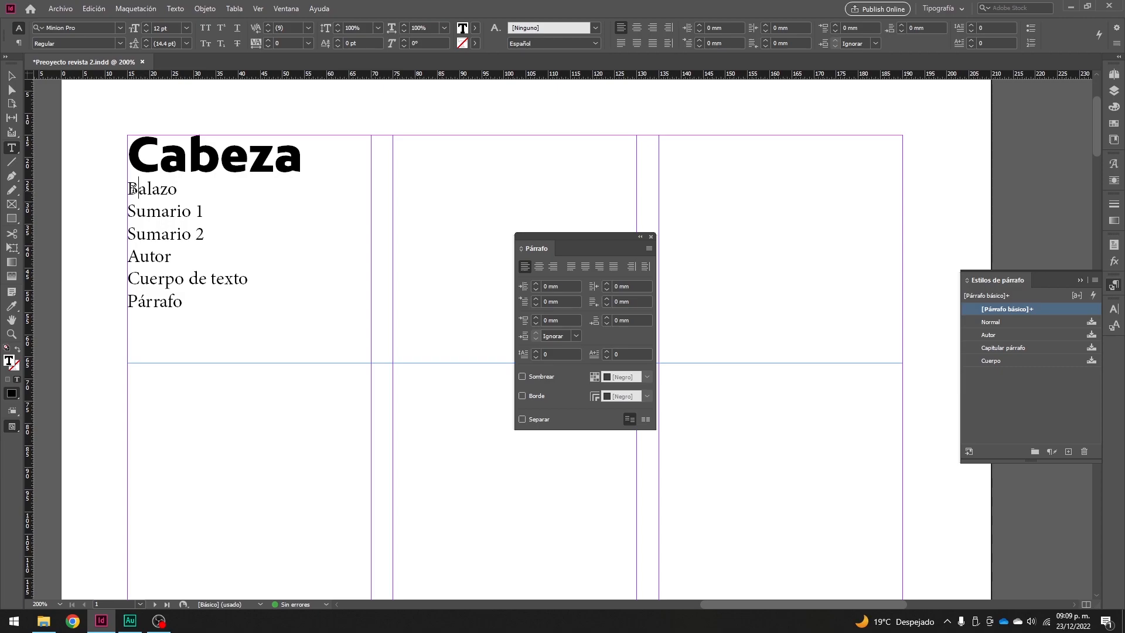
{"action": "double_click", "coordinate": [141, 188]}
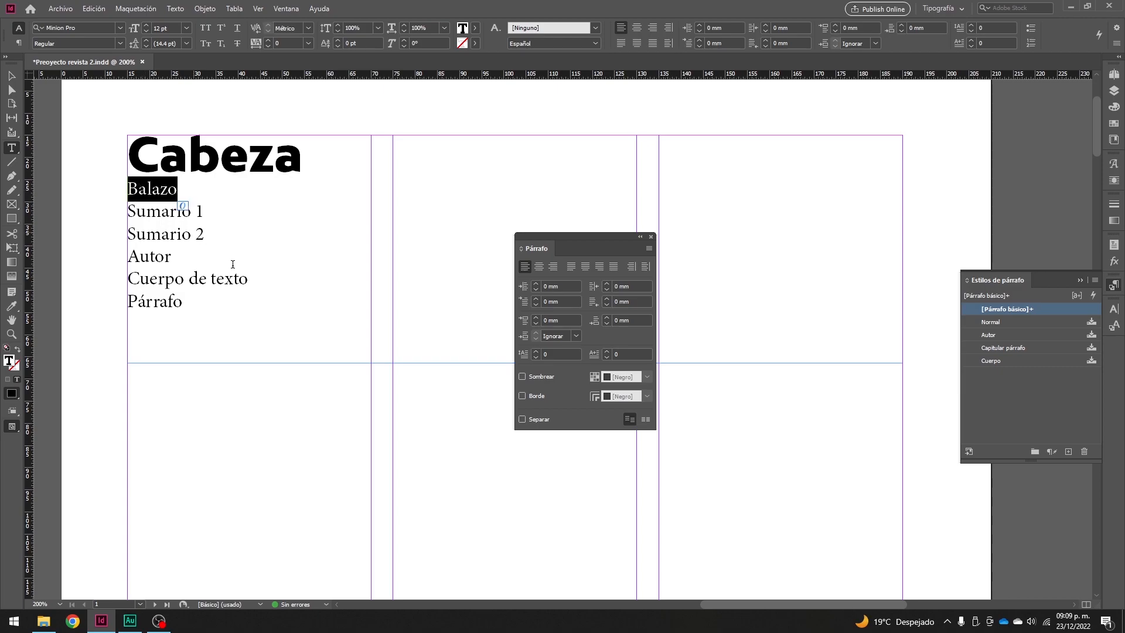
{"action": "left_click", "coordinate": [160, 190]}
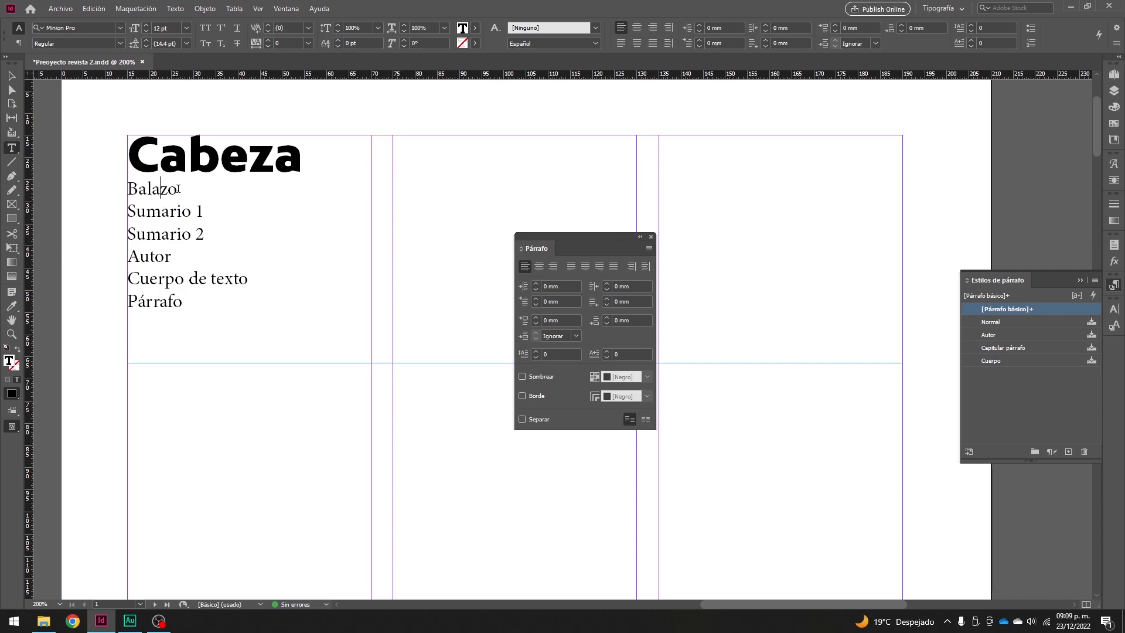
{"action": "left_click_drag", "start_coordinate": [178, 188], "coordinate": [127, 189]}
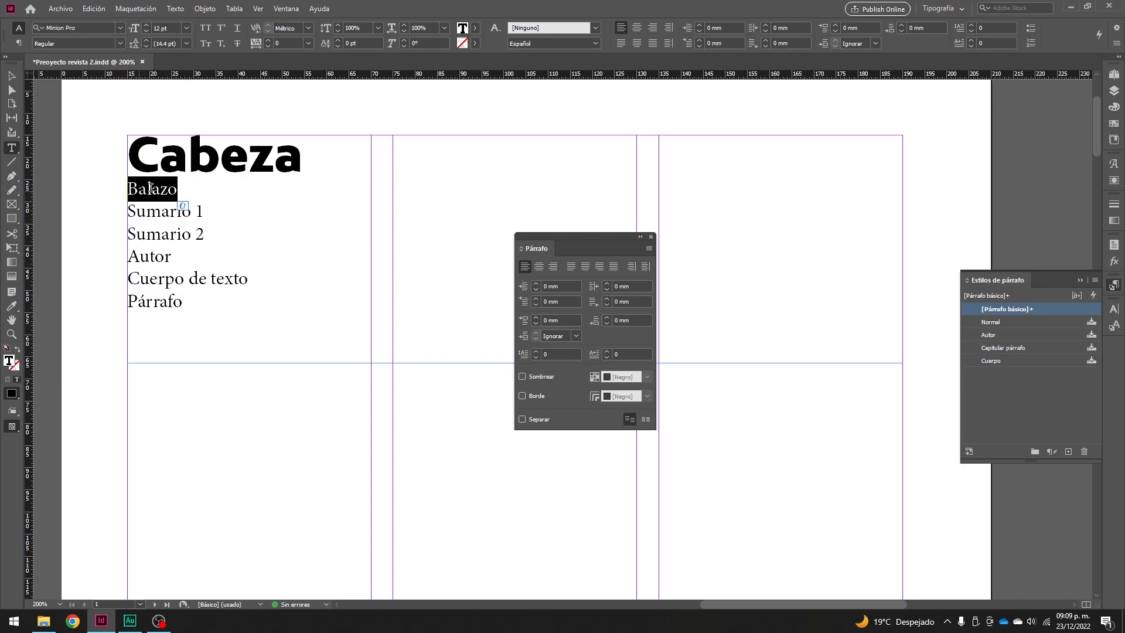
{"action": "left_click", "coordinate": [141, 189]}
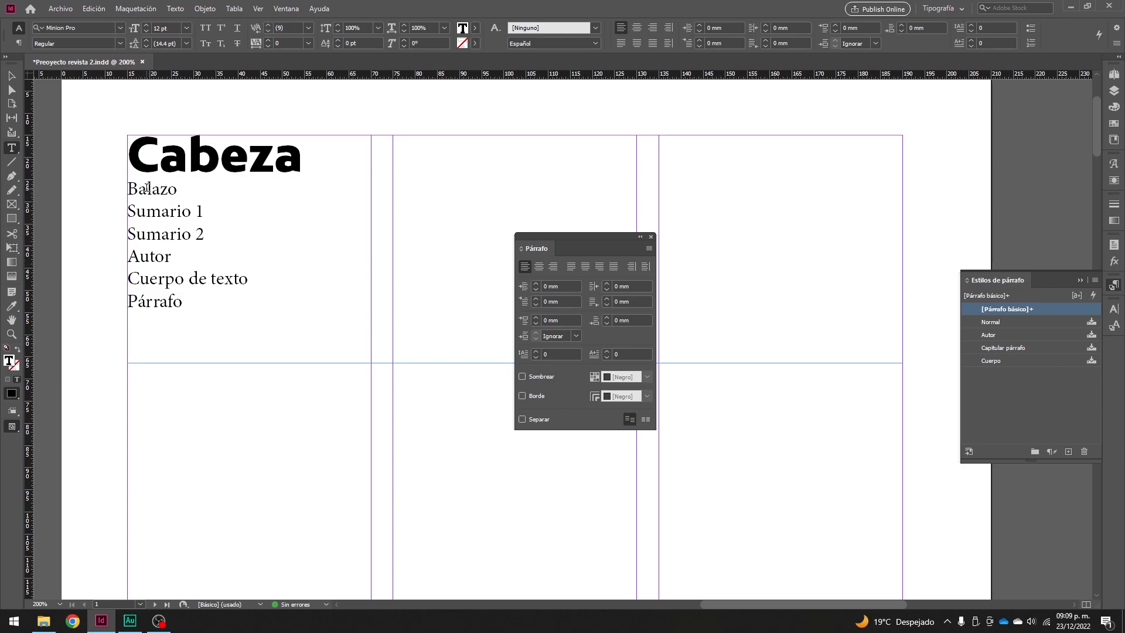
- Copy the formatting of "Cabeza" onto the word "Balazo" with the Eyedropper tool
{"action": "double_click", "coordinate": [147, 189]}
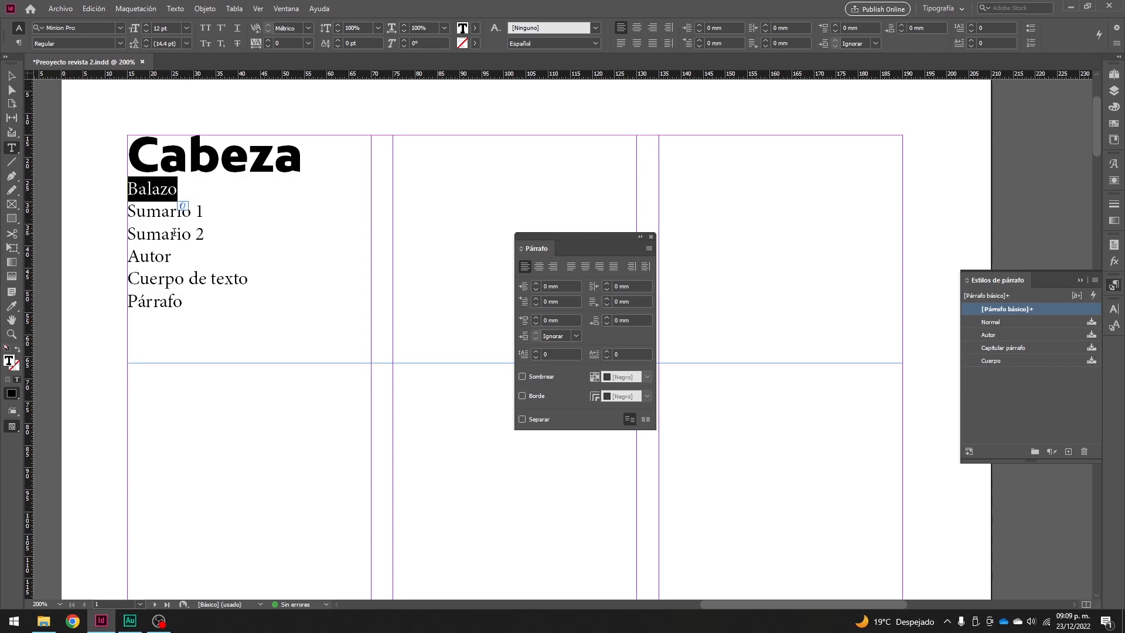
{"action": "left_click", "coordinate": [10, 309]}
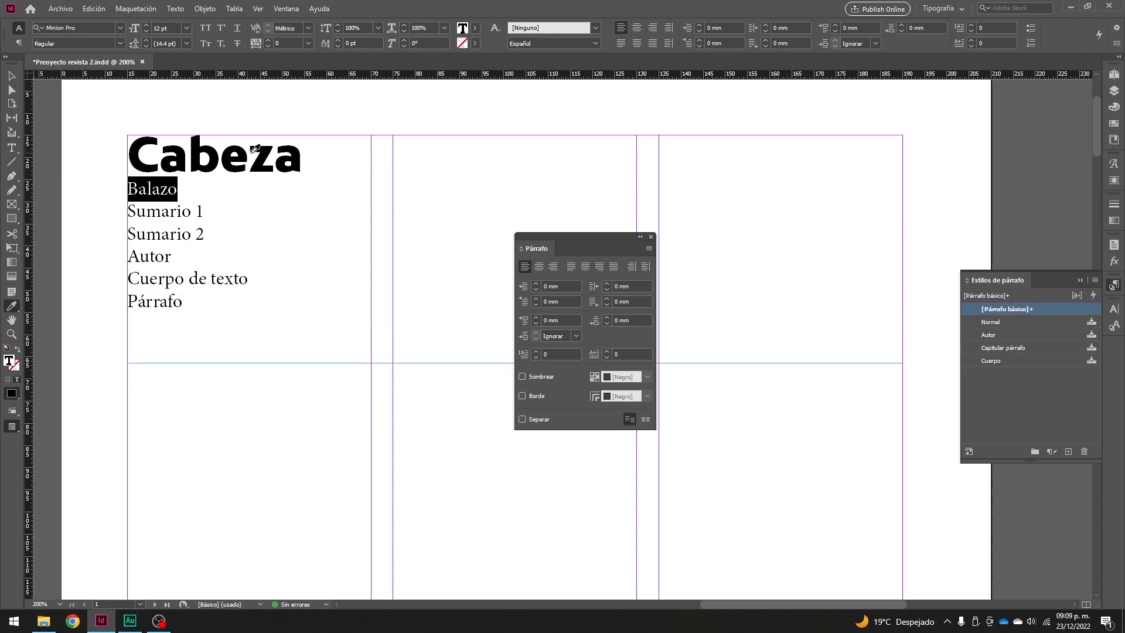
{"action": "left_click", "coordinate": [197, 149]}
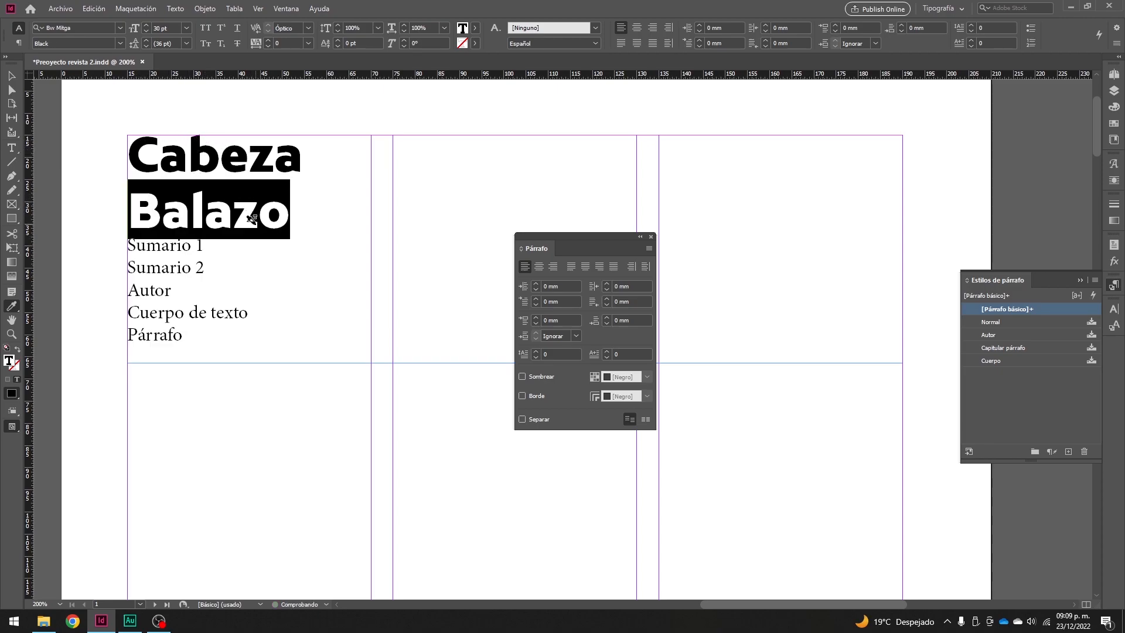
- Change the font style of "Balazo" to Regular in the character settings
{"action": "left_click", "coordinate": [13, 148]}
{"action": "left_click", "coordinate": [1114, 309]}
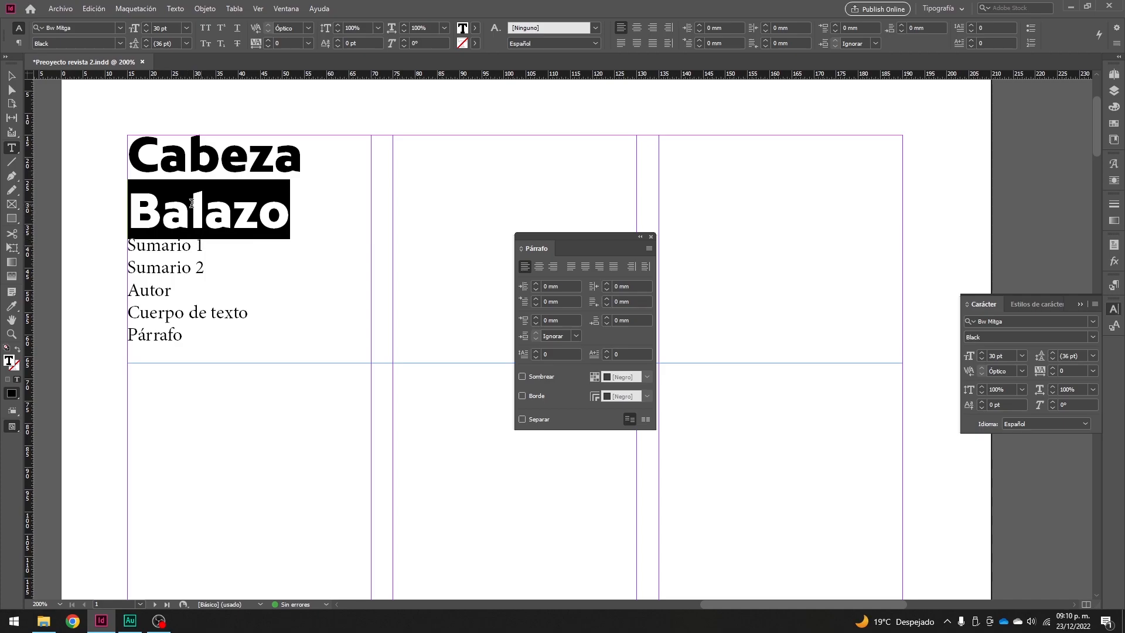
{"action": "left_click", "coordinate": [1094, 337]}
{"action": "left_click", "coordinate": [1031, 362]}
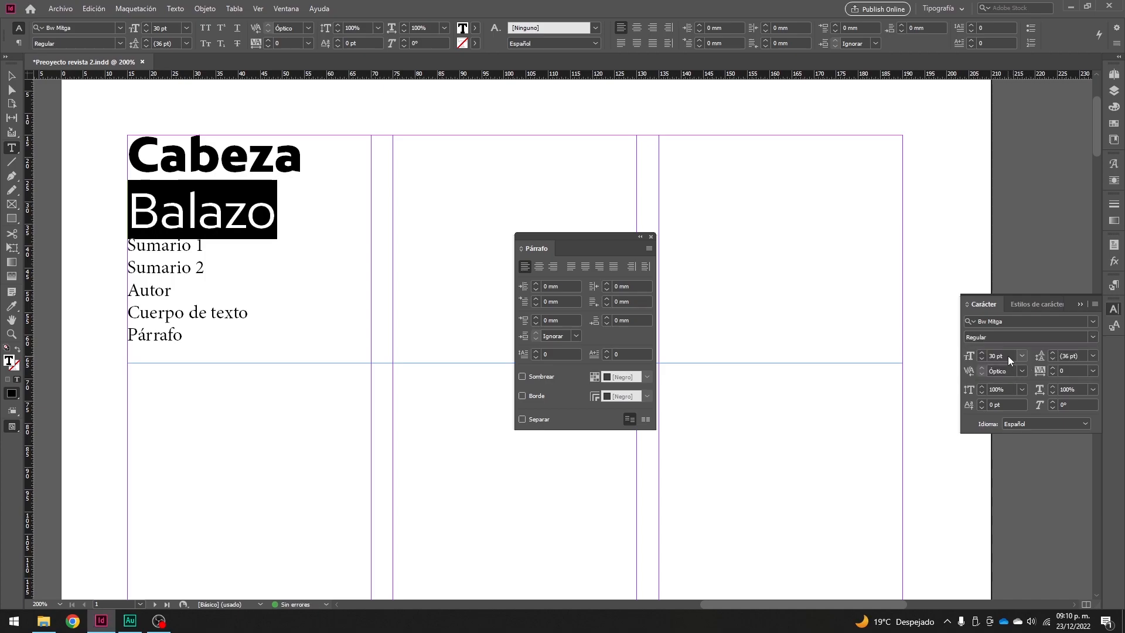
- Set the font size of "Balazo" to 17 pt and its tracking to 20
{"action": "left_click", "coordinate": [970, 356]}
{"action": "type", "text": "17"}
{"action": "key", "text": "Tab"}
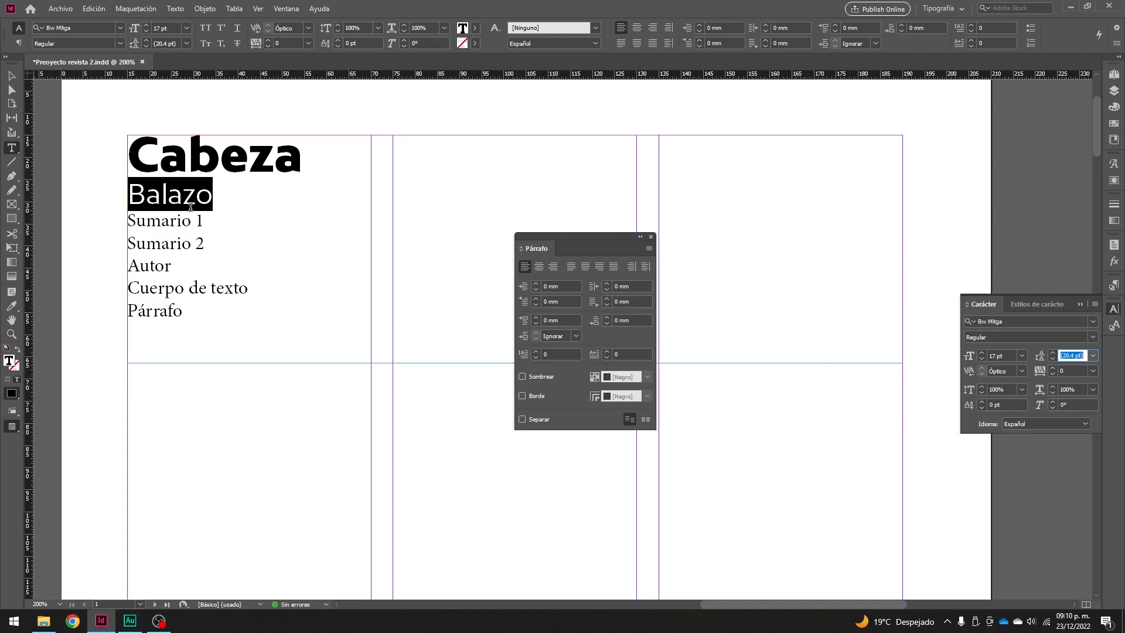
{"action": "left_click", "coordinate": [1076, 371]}
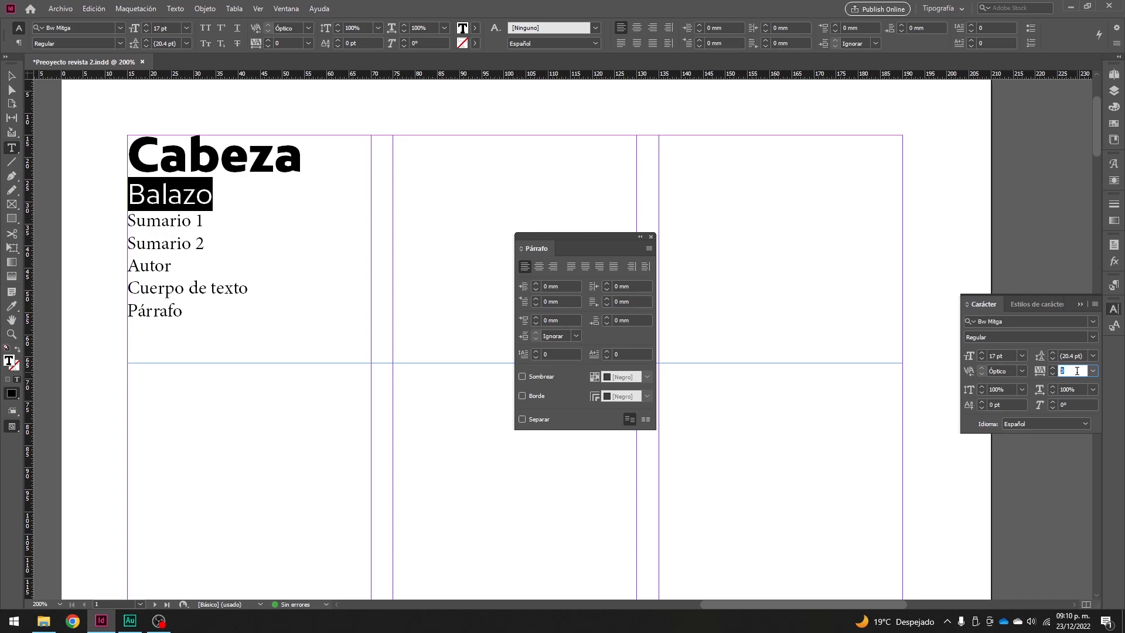
{"action": "type", "text": "20"}
{"action": "key", "text": "Return"}
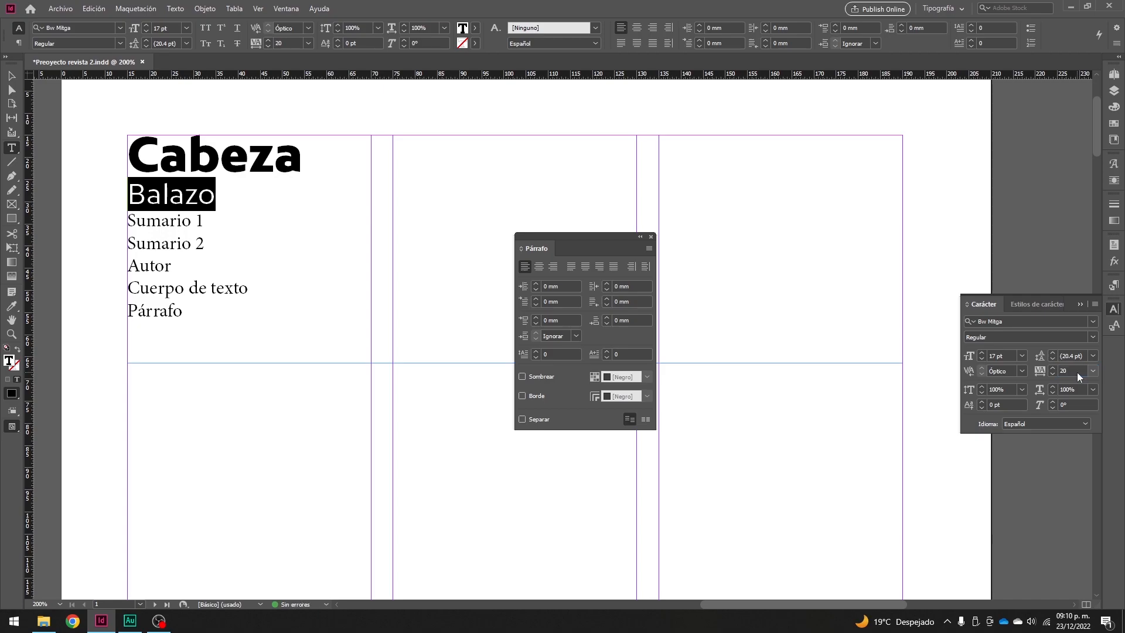
- Try a tracking value of 200 on the word "Balazo" and set it back to 20
{"action": "left_click", "coordinate": [1069, 371]}
{"action": "type", "text": "200"}
{"action": "key", "text": "Return"}
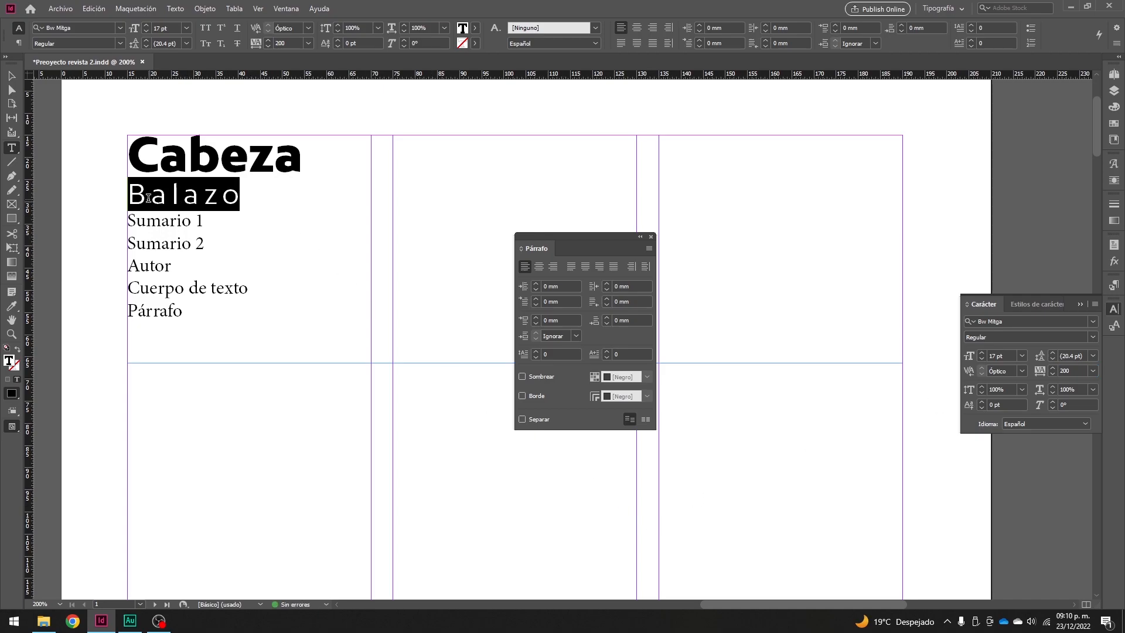
{"action": "left_click", "coordinate": [130, 197]}
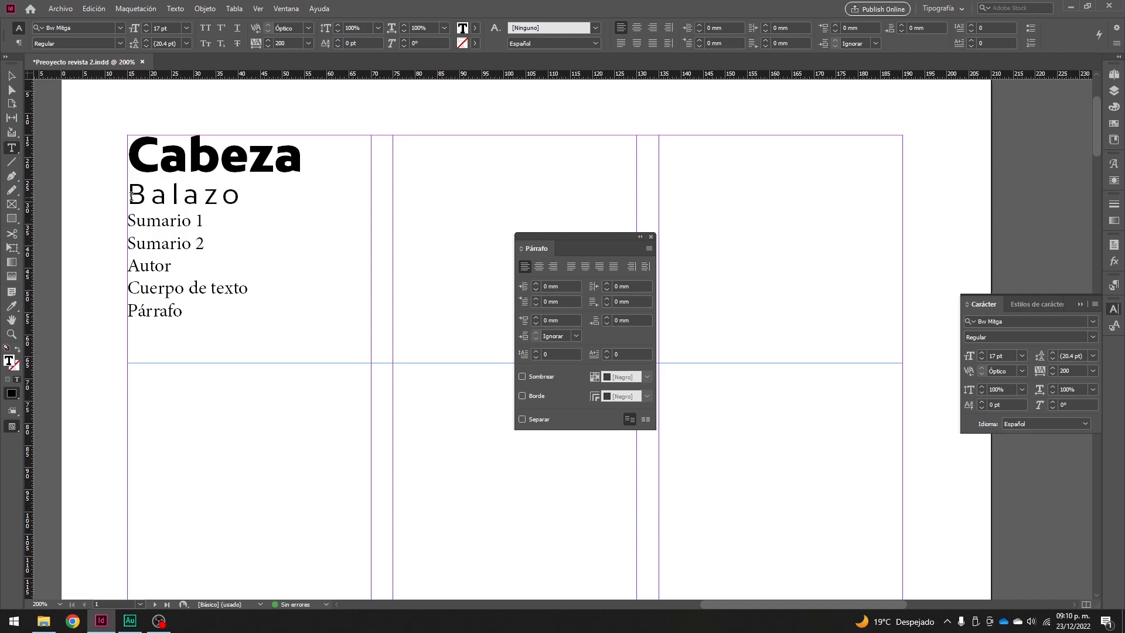
{"action": "double_click", "coordinate": [230, 195]}
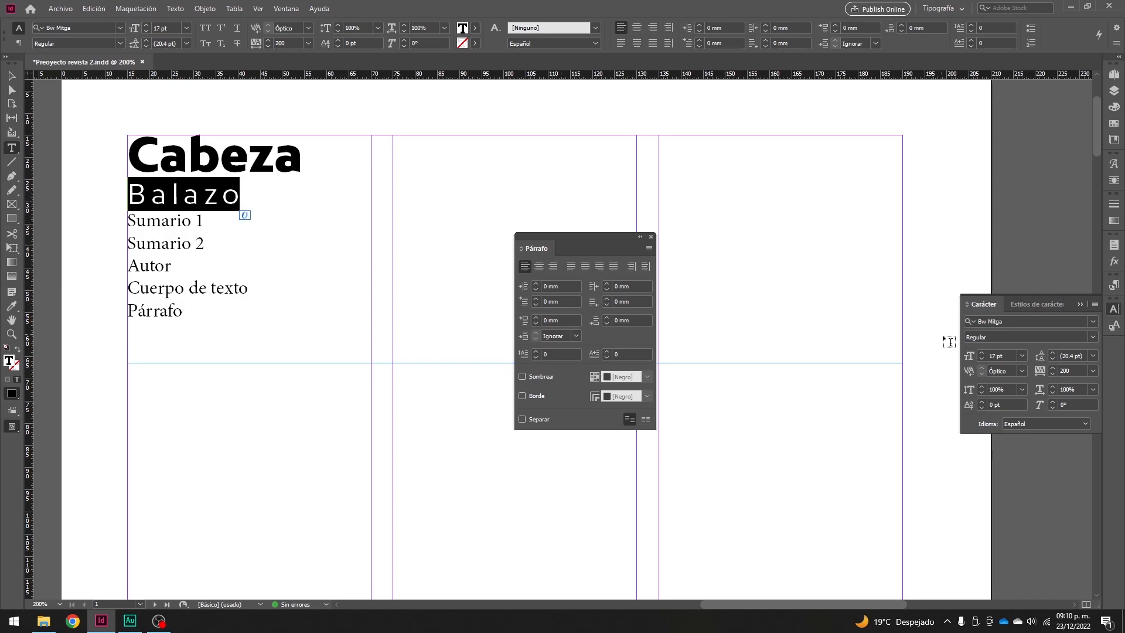
{"action": "left_click", "coordinate": [1044, 368]}
{"action": "type", "text": "20"}
{"action": "key", "text": "Return"}
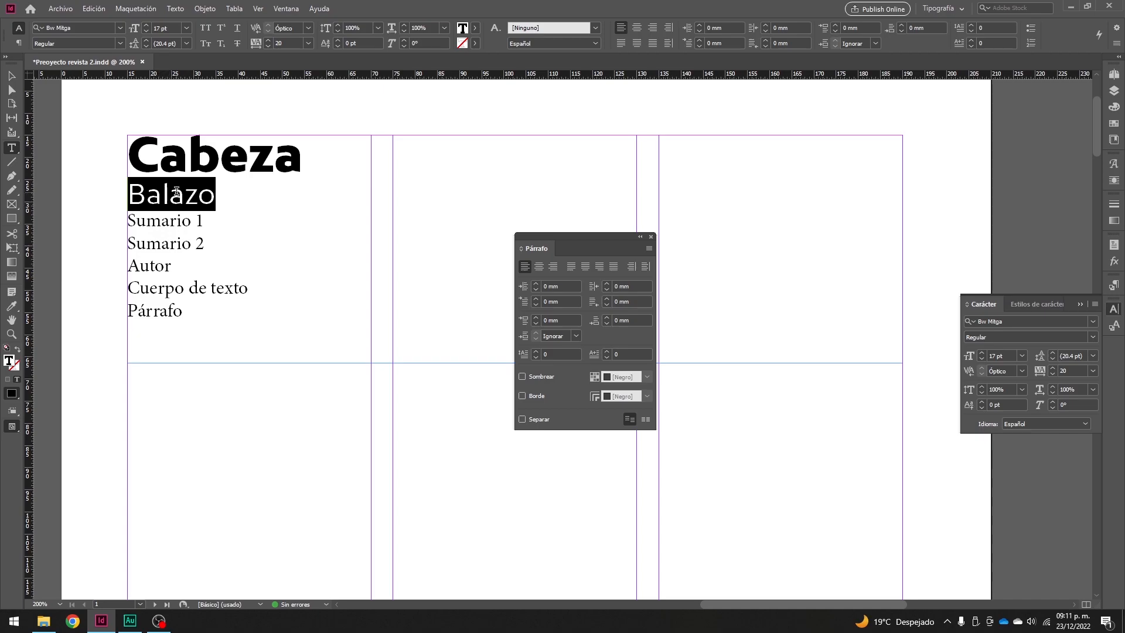
- Change the font of the "Sumario 1" line to MetaPro Medium
{"action": "left_click_drag", "start_coordinate": [563, 241], "coordinate": [735, 253]}
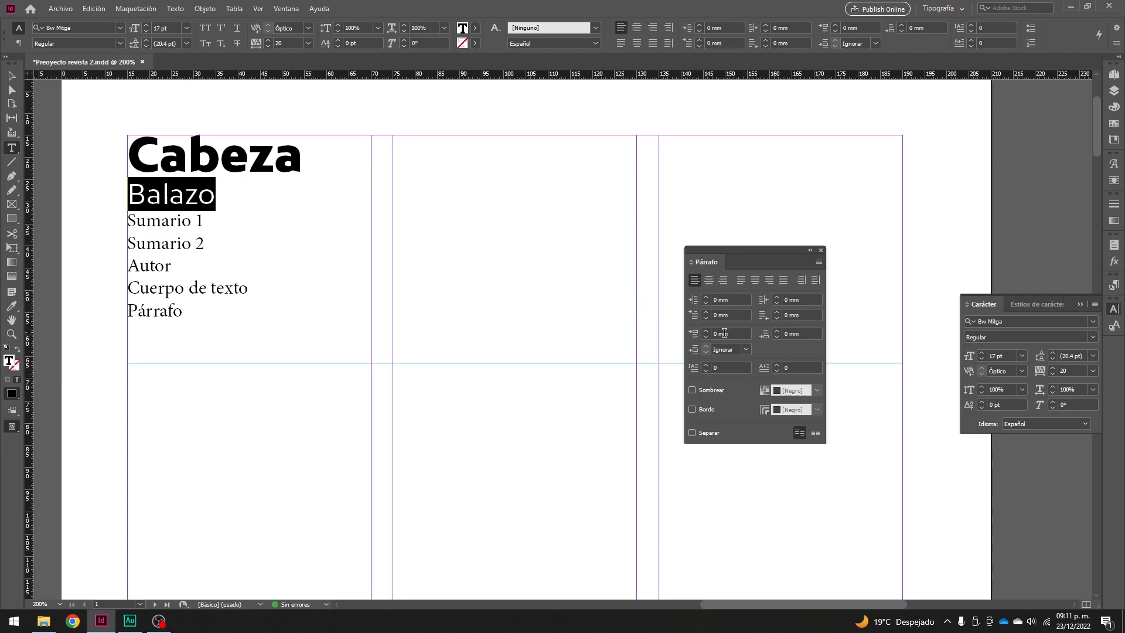
{"action": "triple_click", "coordinate": [169, 221]}
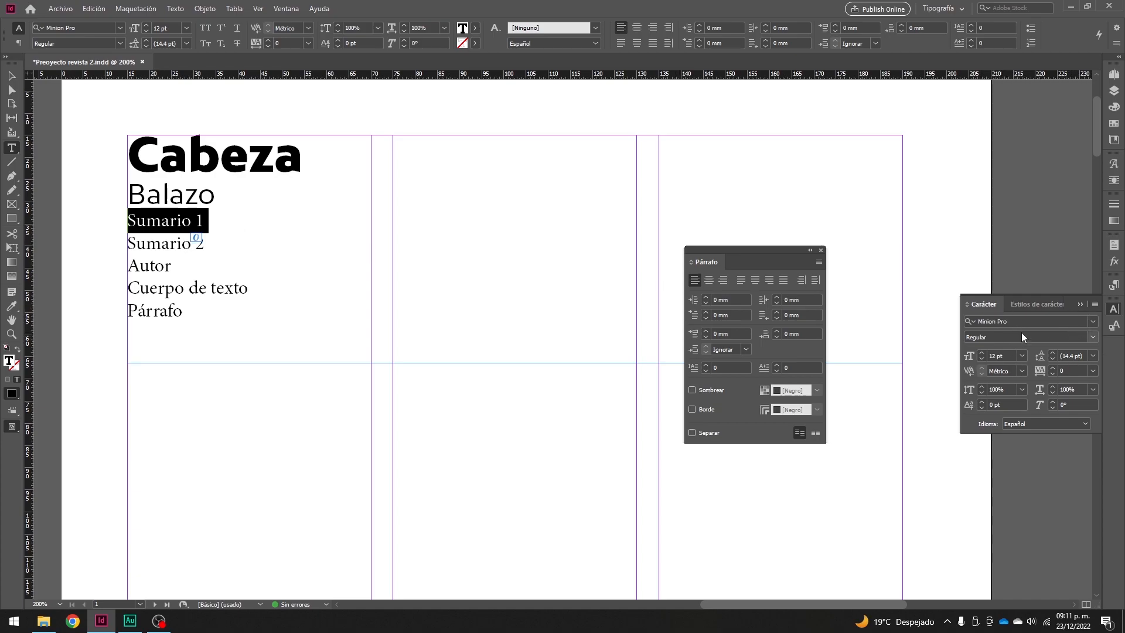
{"action": "left_click", "coordinate": [1041, 320]}
{"action": "type", "text": "M"}
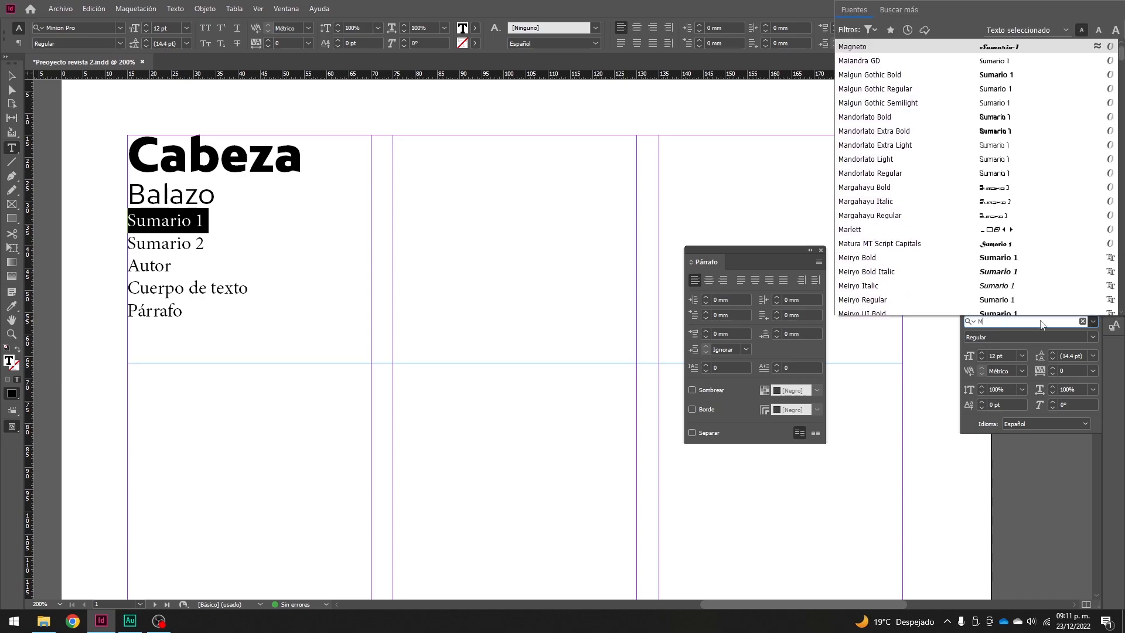
{"action": "type", "text": "eta"}
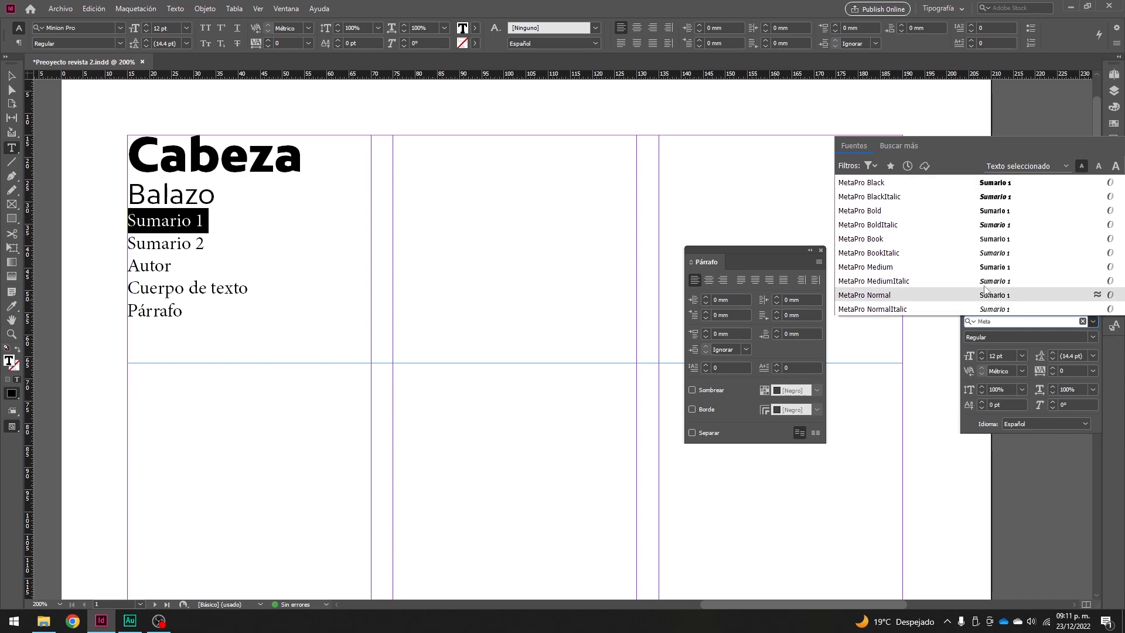
{"action": "left_click", "coordinate": [873, 268]}
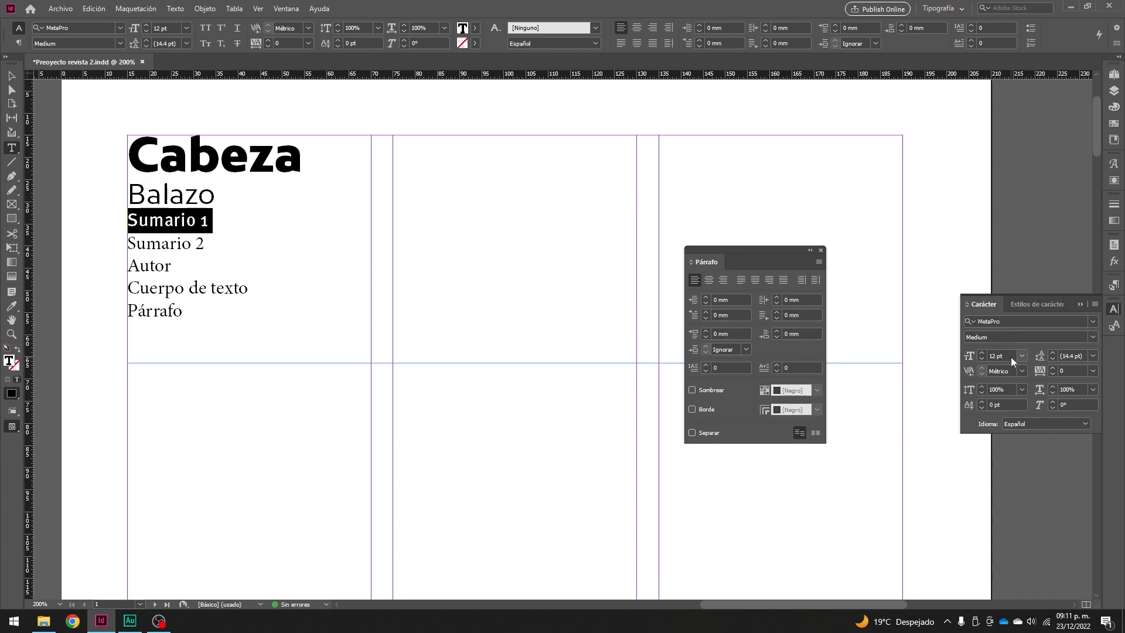
- Set "Sumario 1" to a 14 pt font size with 20 pt leading and Óptico kerning
{"action": "left_click", "coordinate": [968, 355]}
{"action": "type", "text": "14"}
{"action": "key", "text": "Tab"}
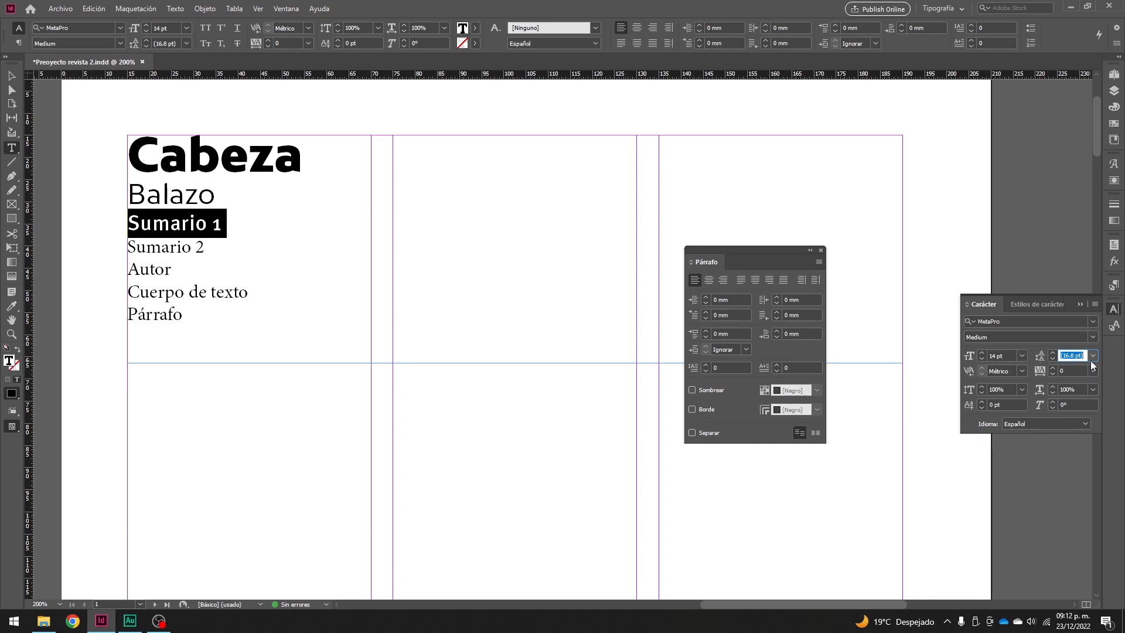
{"action": "type", "text": "20"}
{"action": "key", "text": "Tab"}
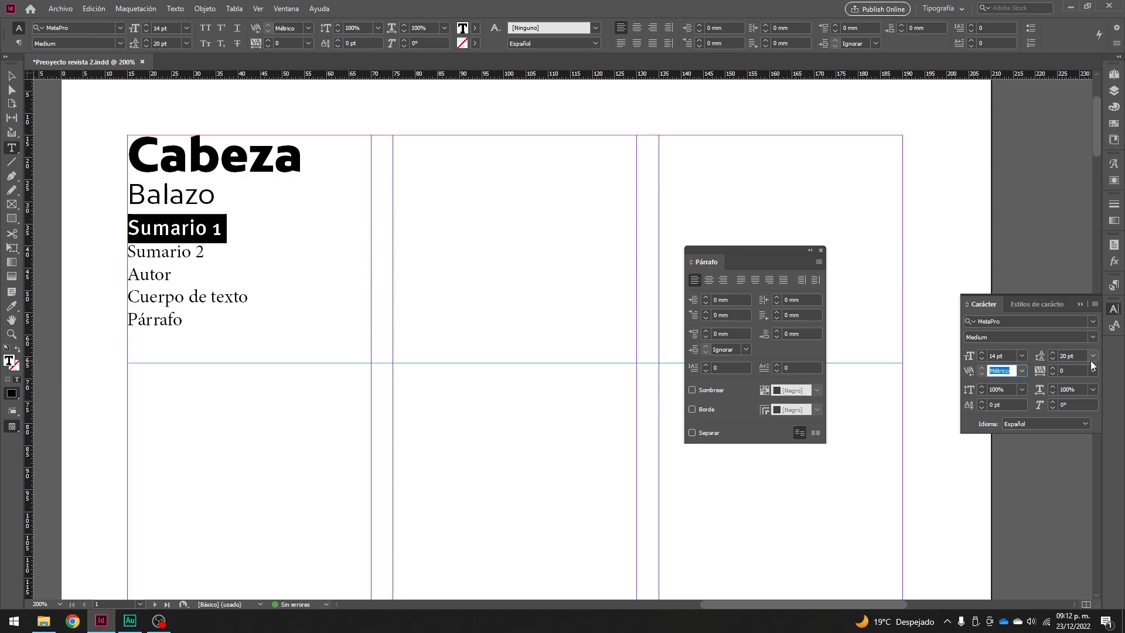
{"action": "left_click", "coordinate": [1021, 372]}
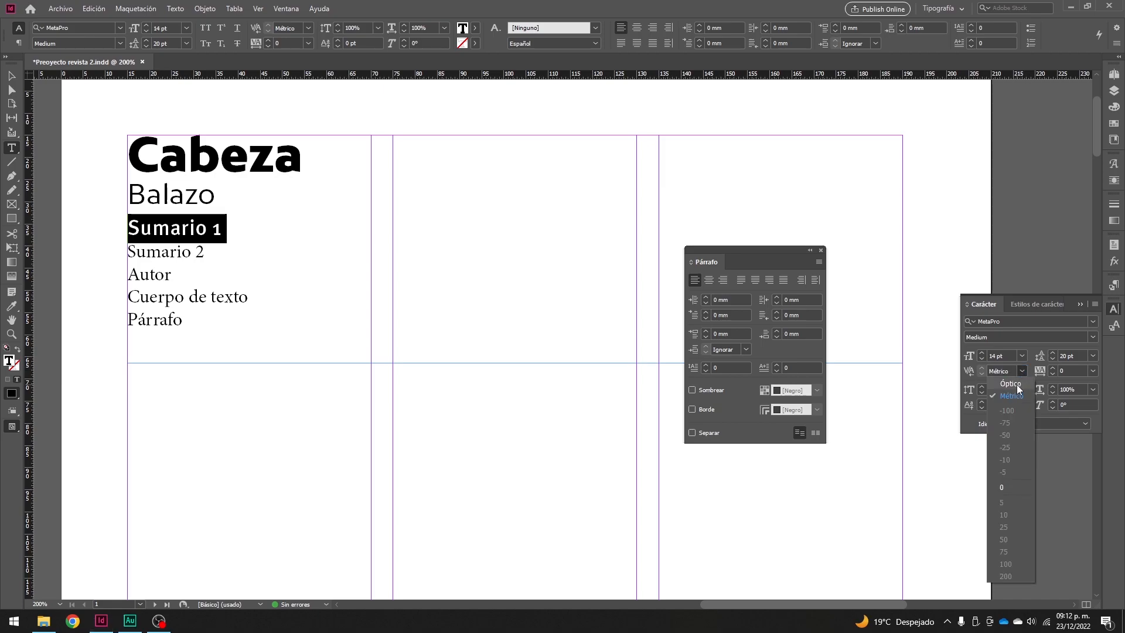
{"action": "left_click", "coordinate": [1018, 385]}
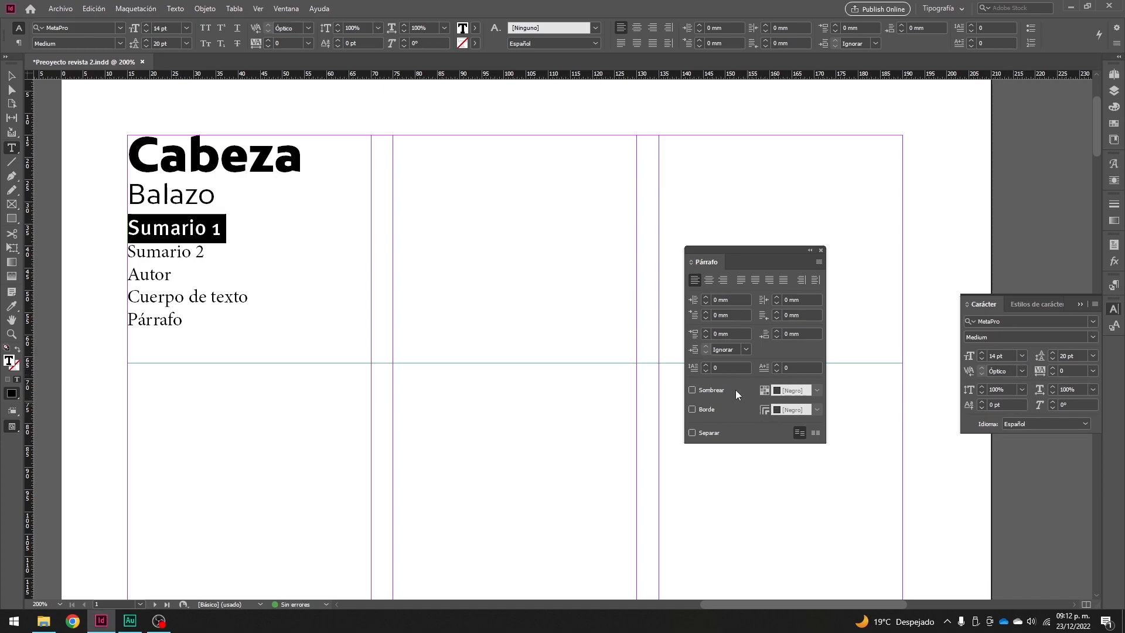
{"action": "left_click_drag", "start_coordinate": [729, 248], "coordinate": [732, 254]}
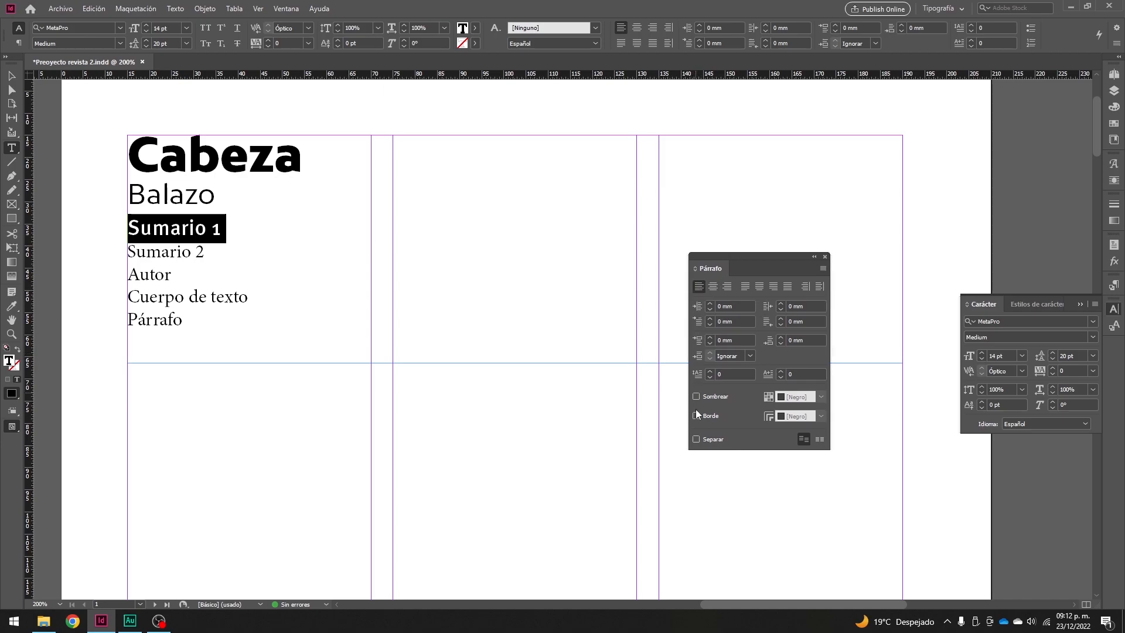
{"action": "left_click", "coordinate": [714, 443]}
- Change the font of the "Sumario 2" line to Bw Mitga Light
{"action": "triple_click", "coordinate": [197, 252]}
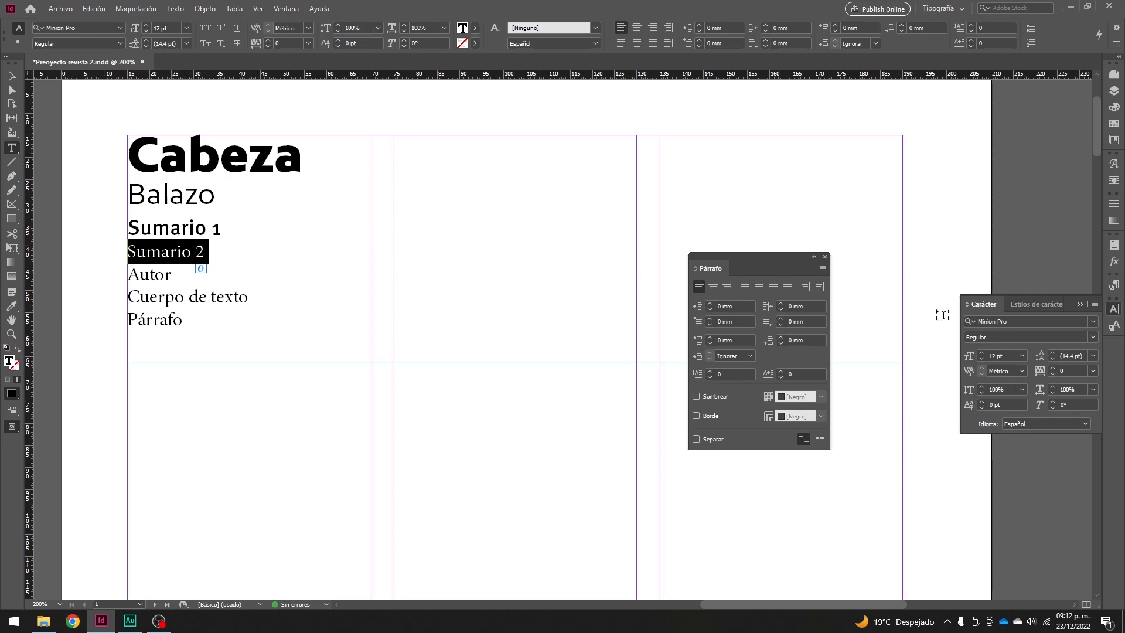
{"action": "left_click", "coordinate": [1025, 323]}
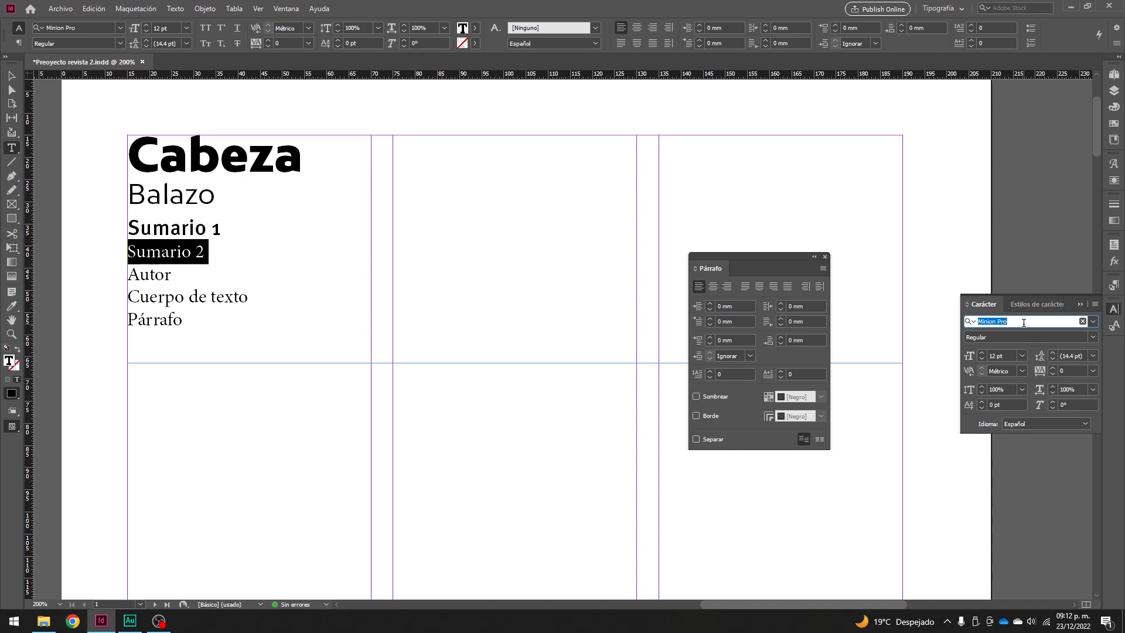
{"action": "type", "text": "B"}
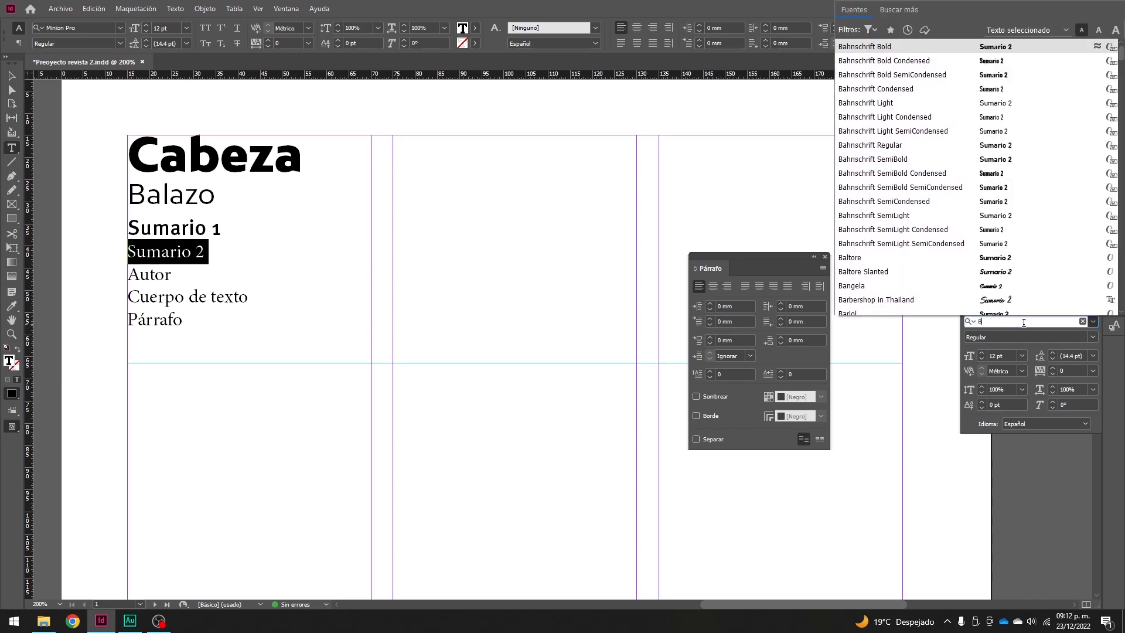
{"action": "type", "text": "w"}
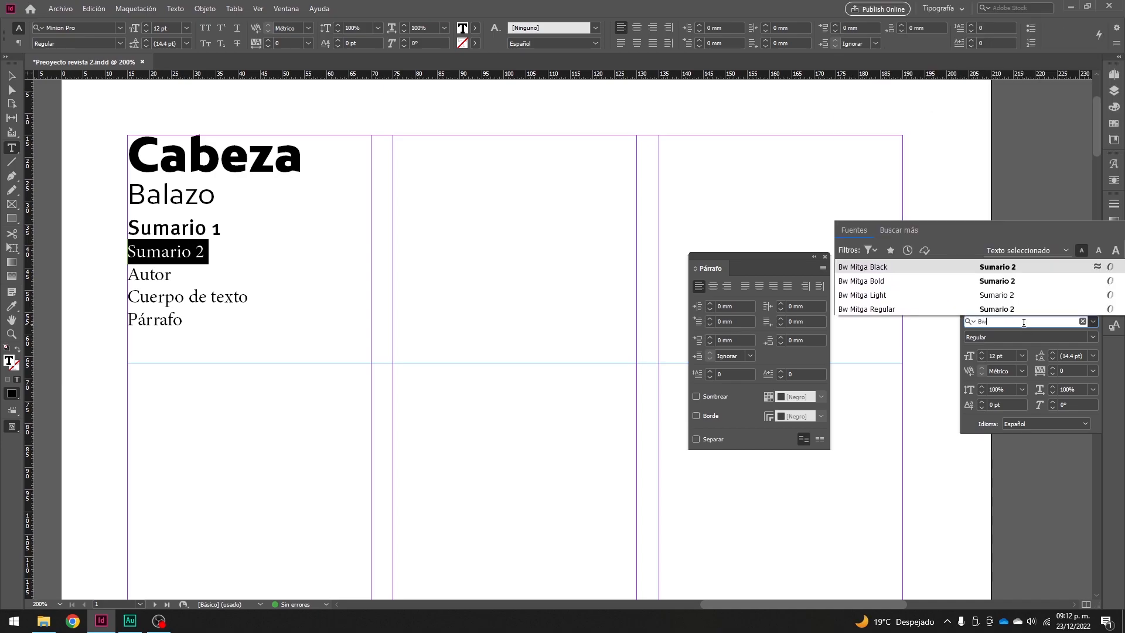
{"action": "left_click", "coordinate": [887, 296]}
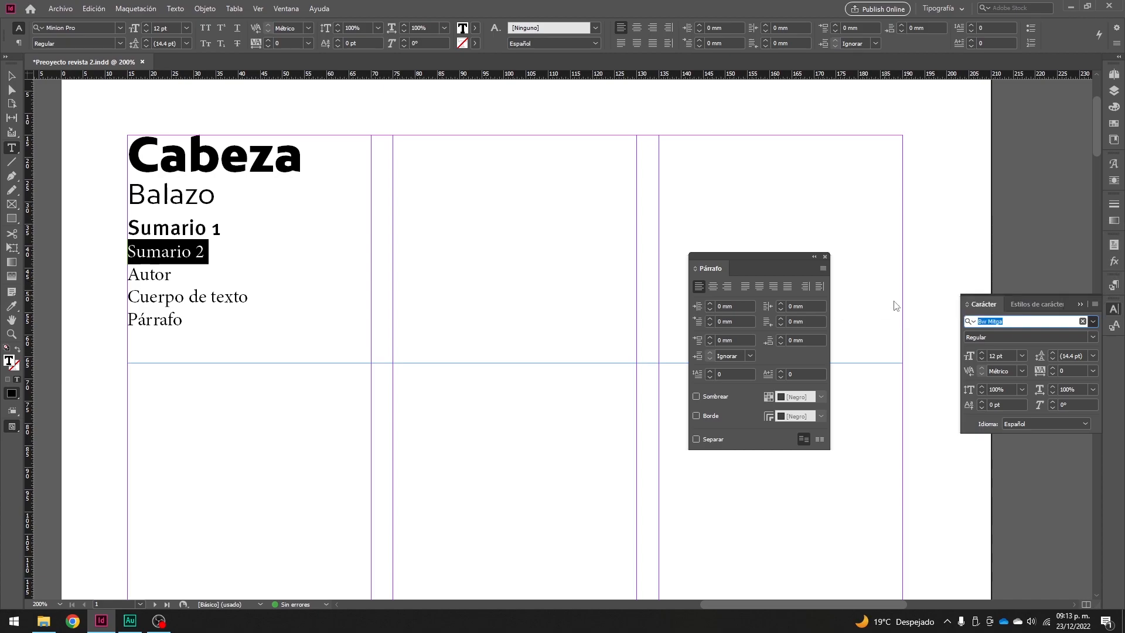
- Set the leading of "Sumario 2" to 20 pt and its kerning to Óptico
{"action": "left_click", "coordinate": [1072, 354]}
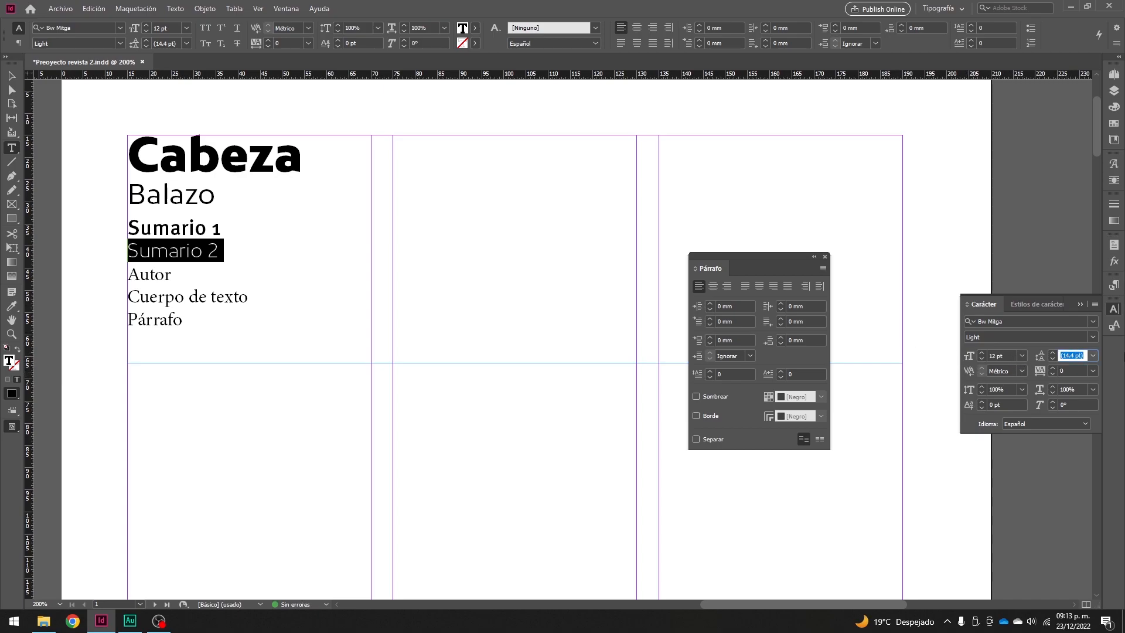
{"action": "type", "text": "20"}
{"action": "left_click", "coordinate": [1022, 371]}
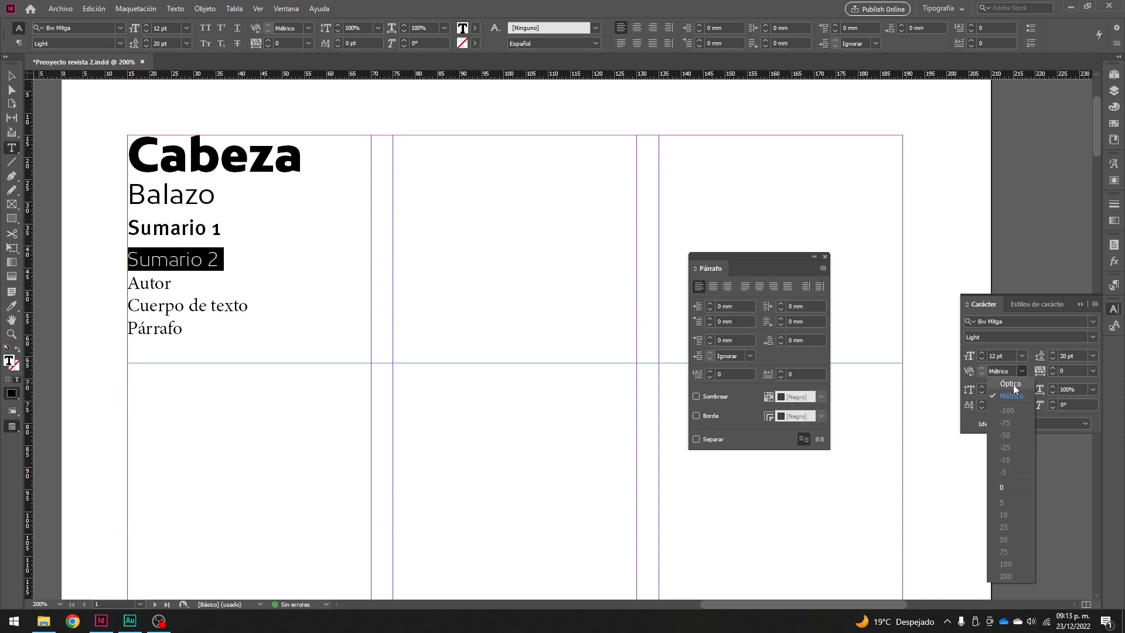
{"action": "left_click", "coordinate": [1014, 384]}
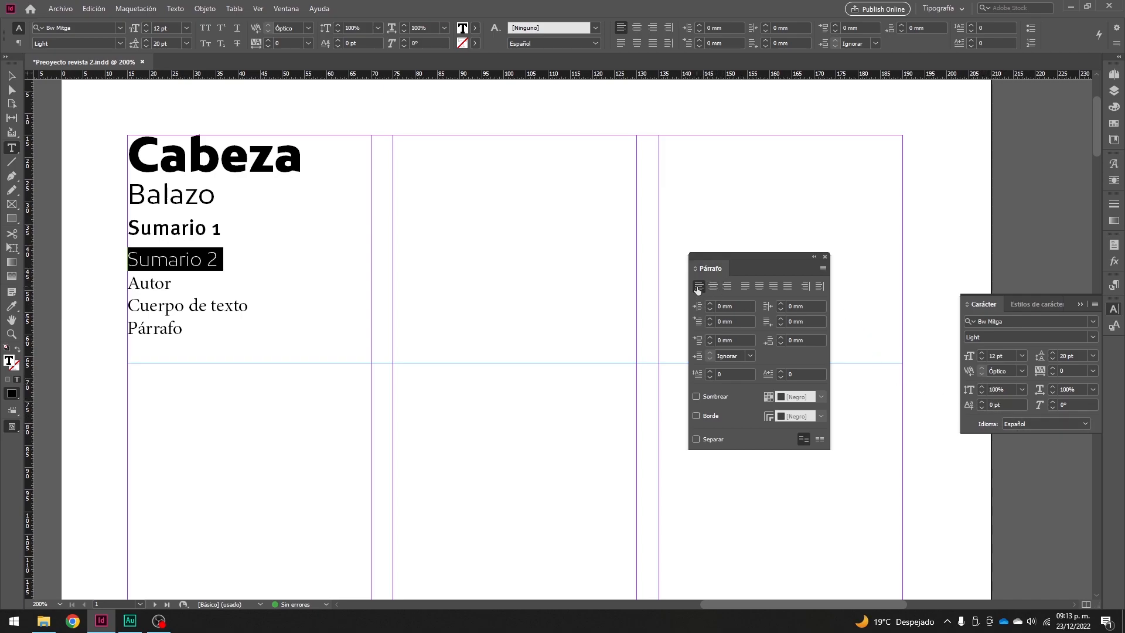
{"action": "left_click", "coordinate": [710, 442]}
- Change the font of the "Autor" line to Bw Mitga Bold
{"action": "left_click", "coordinate": [164, 279]}
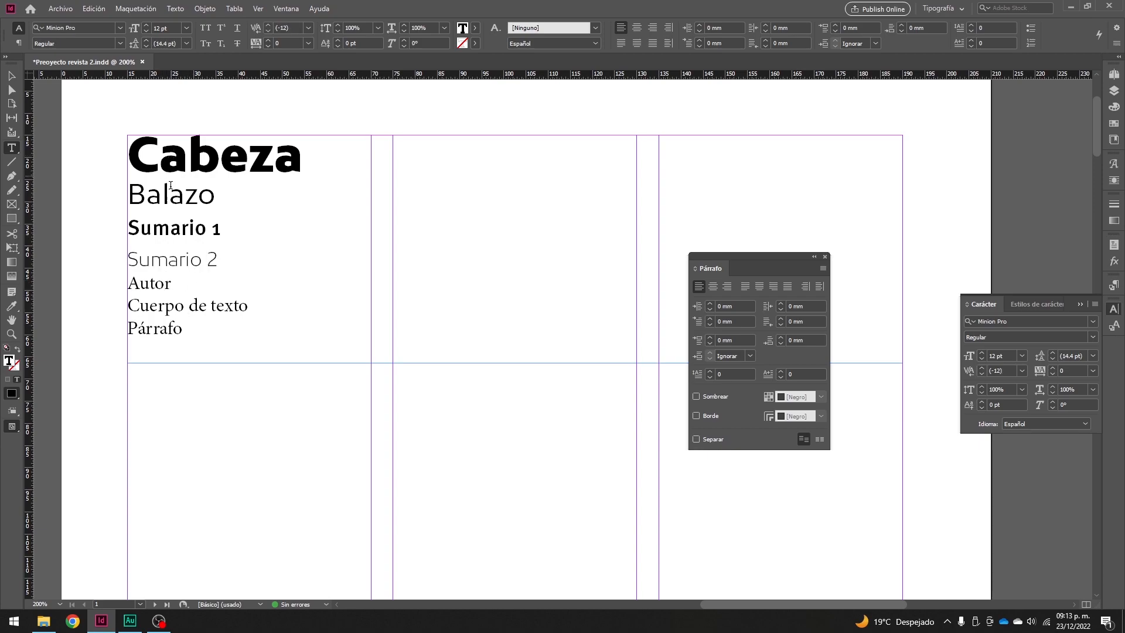
{"action": "double_click", "coordinate": [143, 286]}
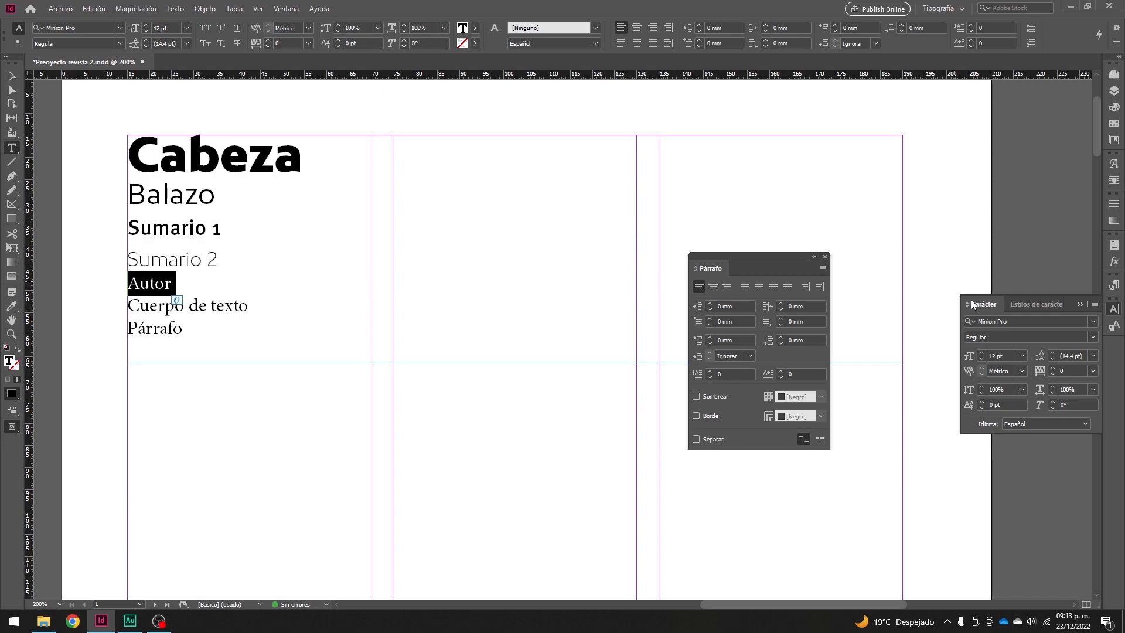
{"action": "left_click", "coordinate": [1029, 321]}
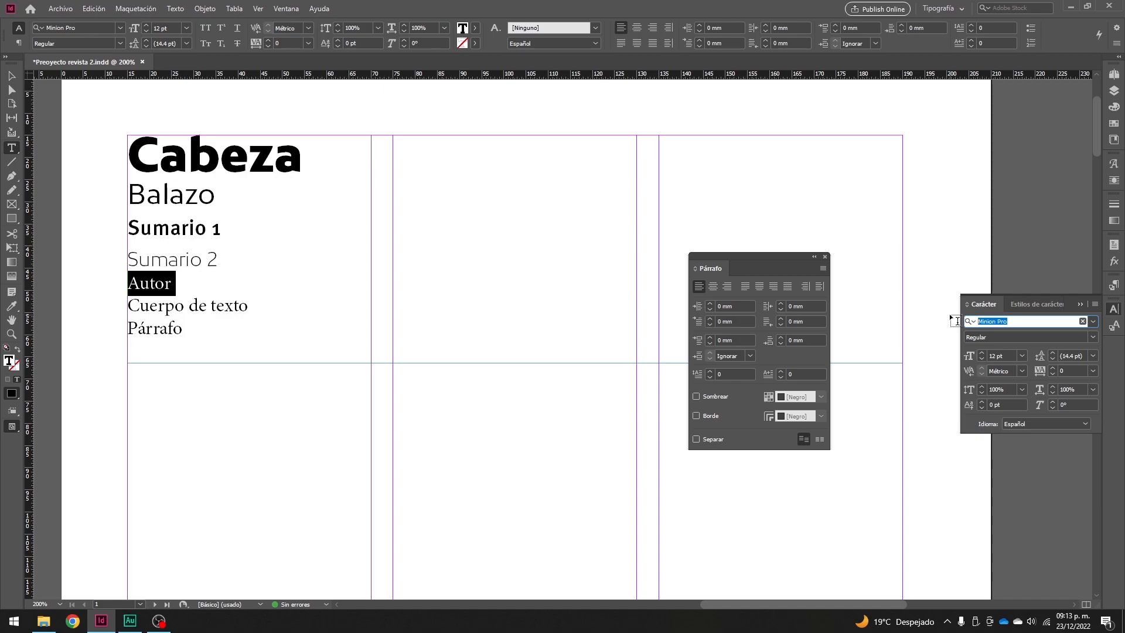
{"action": "type", "text": "Bw"}
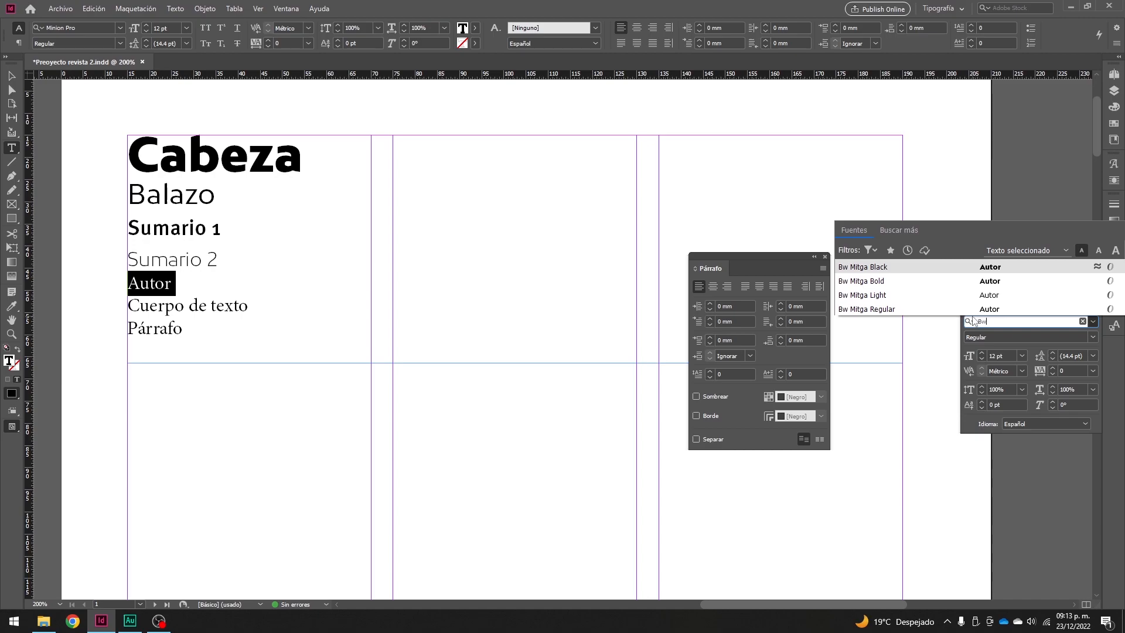
{"action": "left_click", "coordinate": [912, 282]}
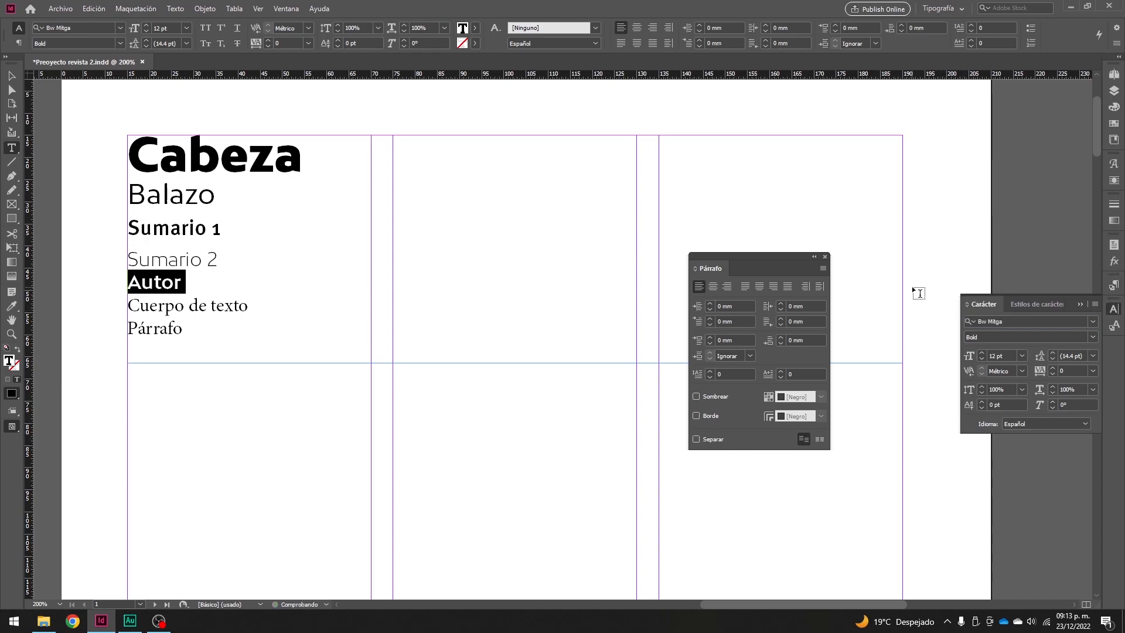
- Format "Autor" with a 6.5 pt font size, 11.3 pt leading, tracking of 100 and right alignment
{"action": "left_click", "coordinate": [1010, 357]}
{"action": "type", "text": "6,5"}
{"action": "left_click", "coordinate": [1084, 357]}
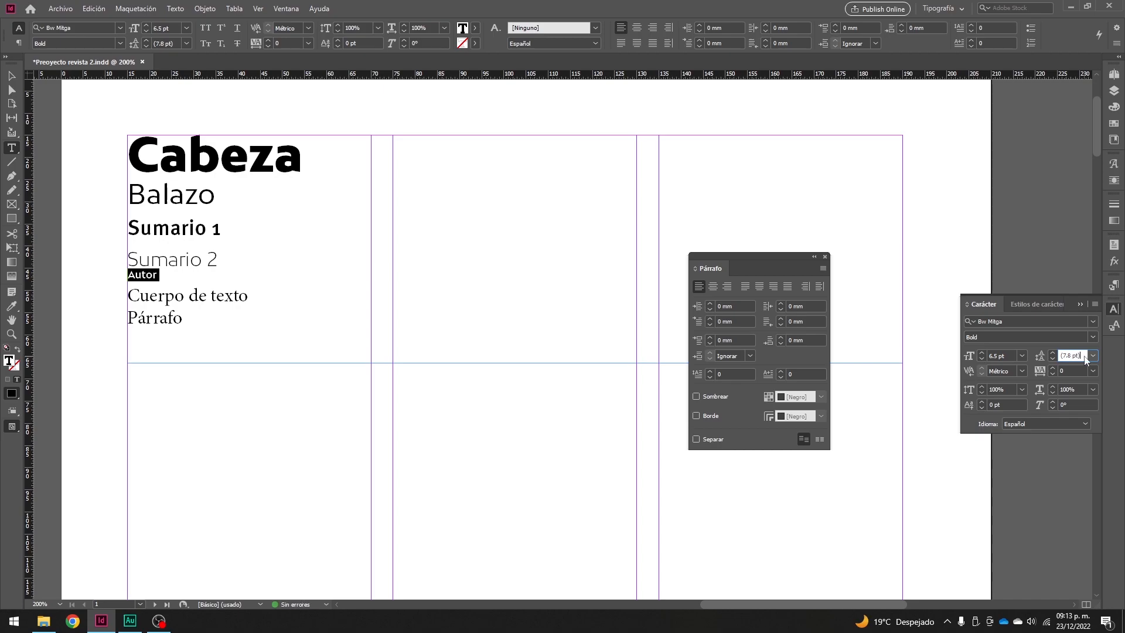
{"action": "left_click_drag", "start_coordinate": [1085, 356], "coordinate": [1053, 344]}
{"action": "key", "text": "Tab"}
{"action": "type", "text": "100"}
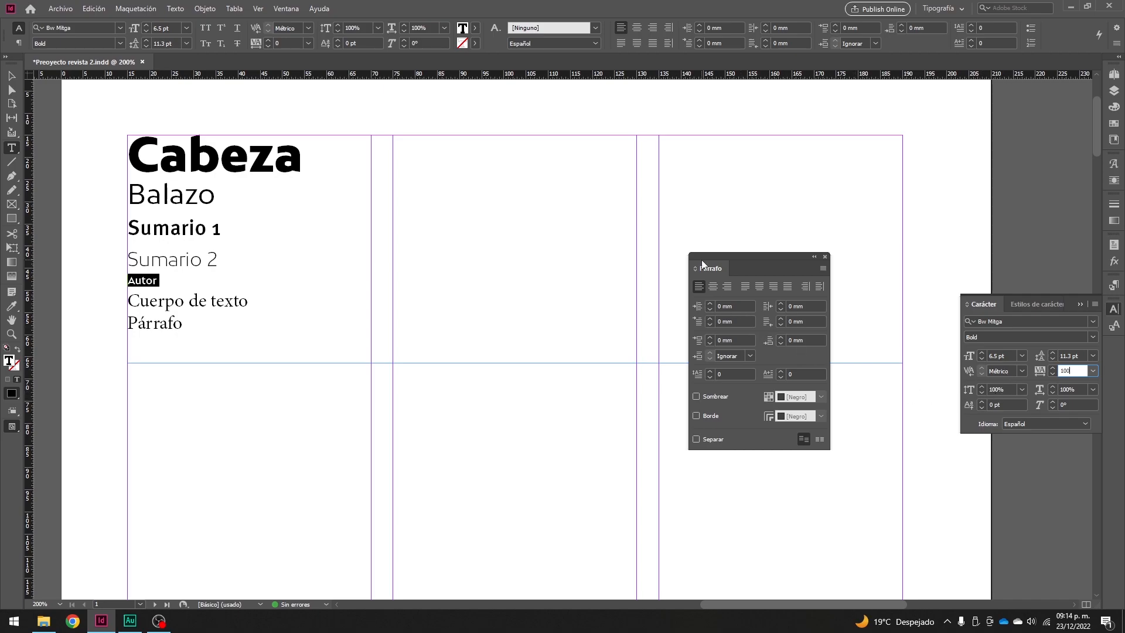
{"action": "left_click", "coordinate": [727, 287]}
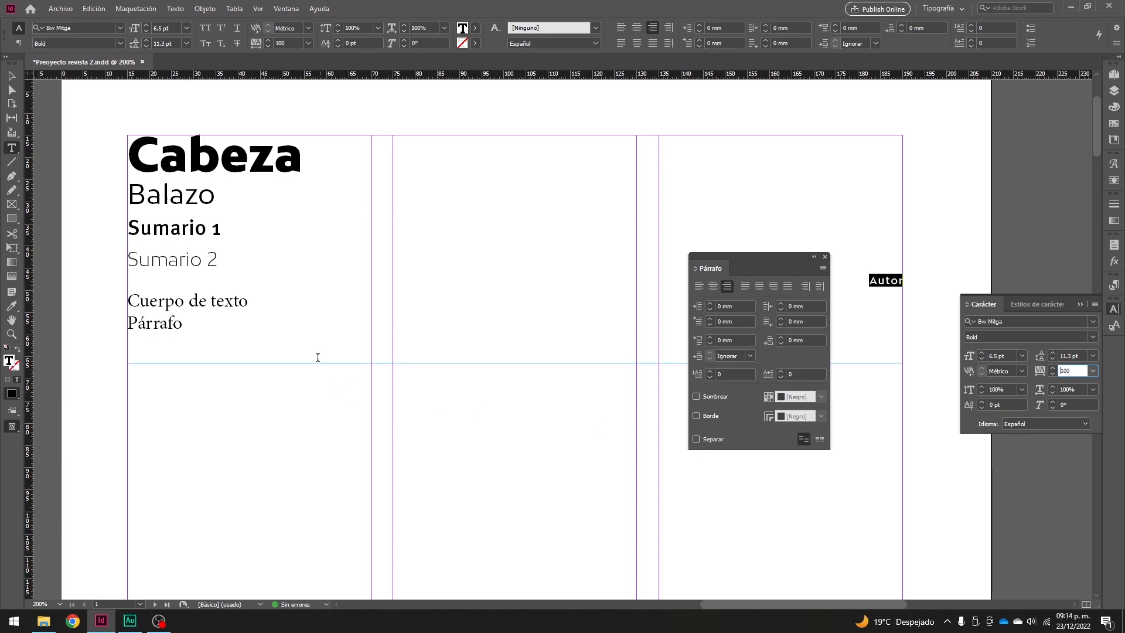
- Narrow the text frame to the first column, 55 mm wide, and extend it downward to about 97 mm high
{"action": "left_click_drag", "start_coordinate": [762, 255], "coordinate": [1020, 178]}
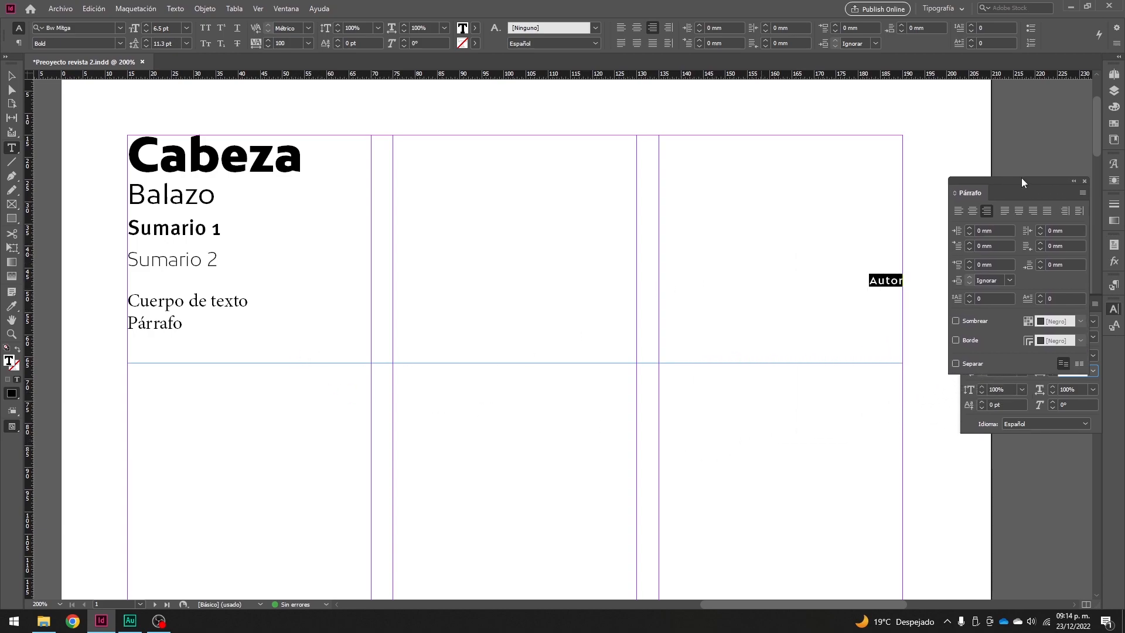
{"action": "left_click", "coordinate": [11, 76]}
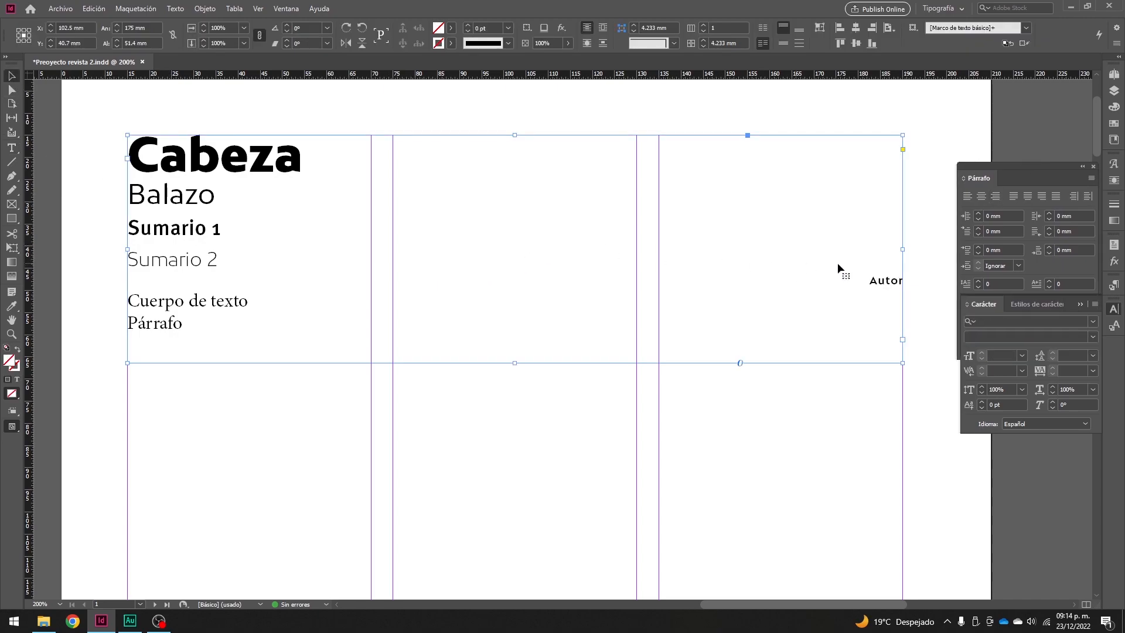
{"action": "left_click_drag", "start_coordinate": [904, 251], "coordinate": [371, 249]}
{"action": "left_click_drag", "start_coordinate": [250, 363], "coordinate": [252, 564]}
{"action": "triple_click", "coordinate": [245, 300]}
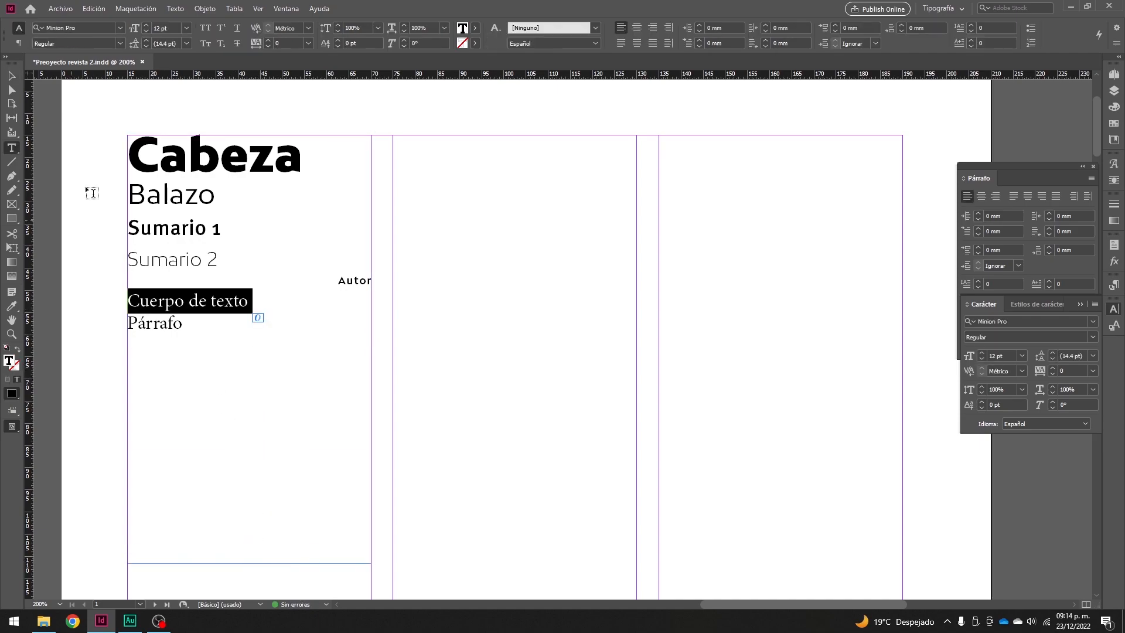
{"action": "left_click", "coordinate": [11, 76]}
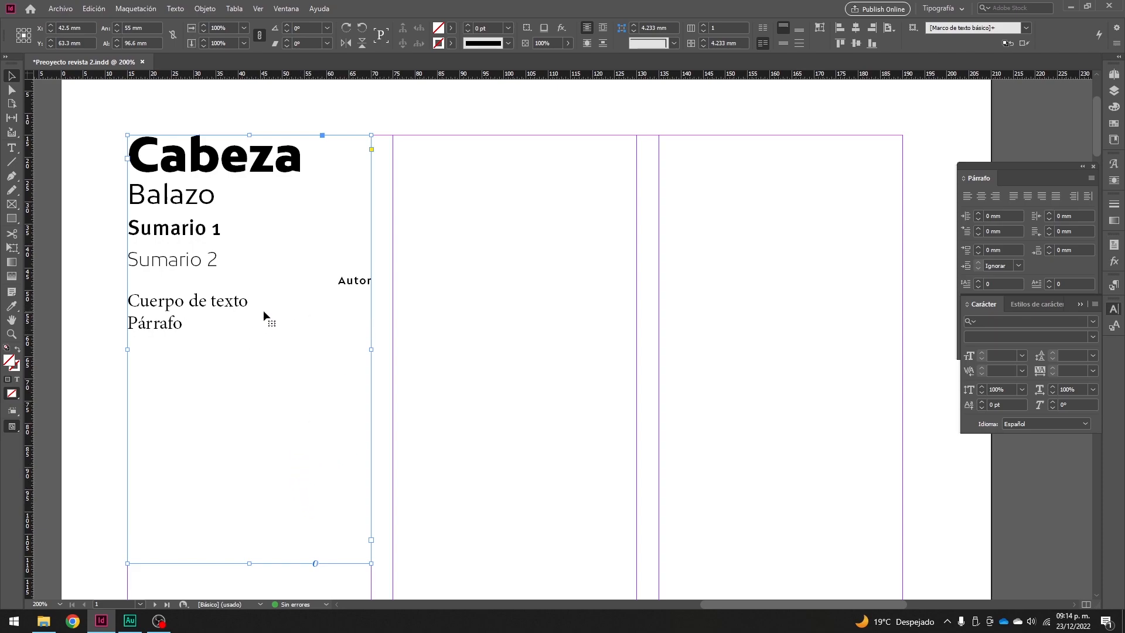
{"action": "left_click", "coordinate": [11, 148]}
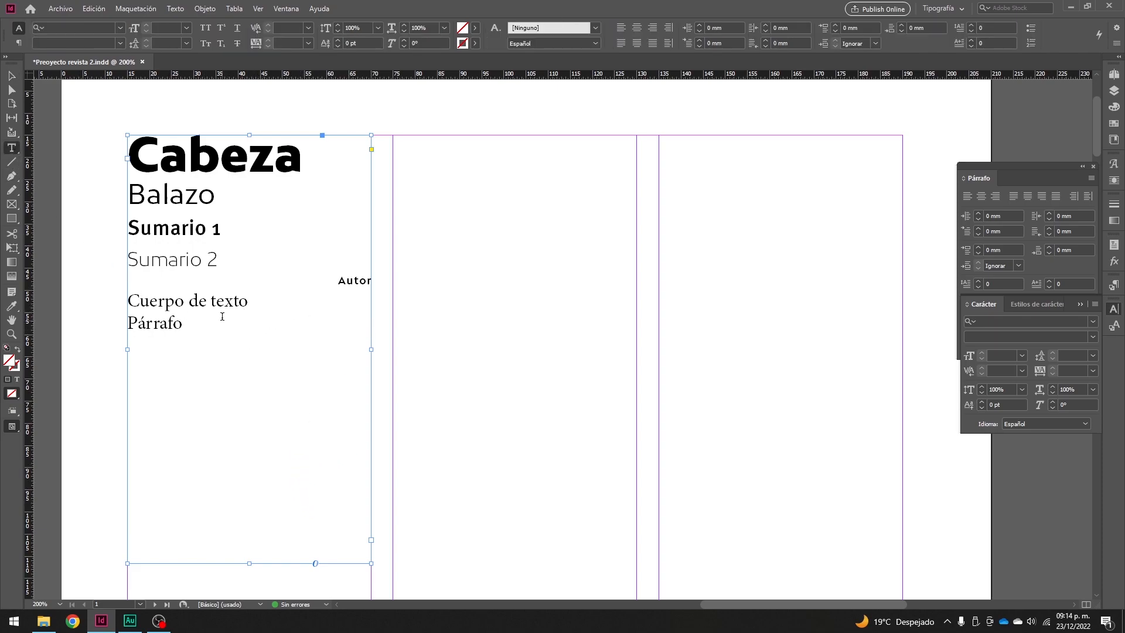
{"action": "left_click", "coordinate": [12, 77]}
{"action": "mouse_move", "coordinate": [371, 349]}
{"action": "left_mouse_down"}
{"action": "mouse_move", "coordinate": [680, 349]}
{"action": "mouse_move", "coordinate": [371, 341]}
{"action": "left_mouse_up"}
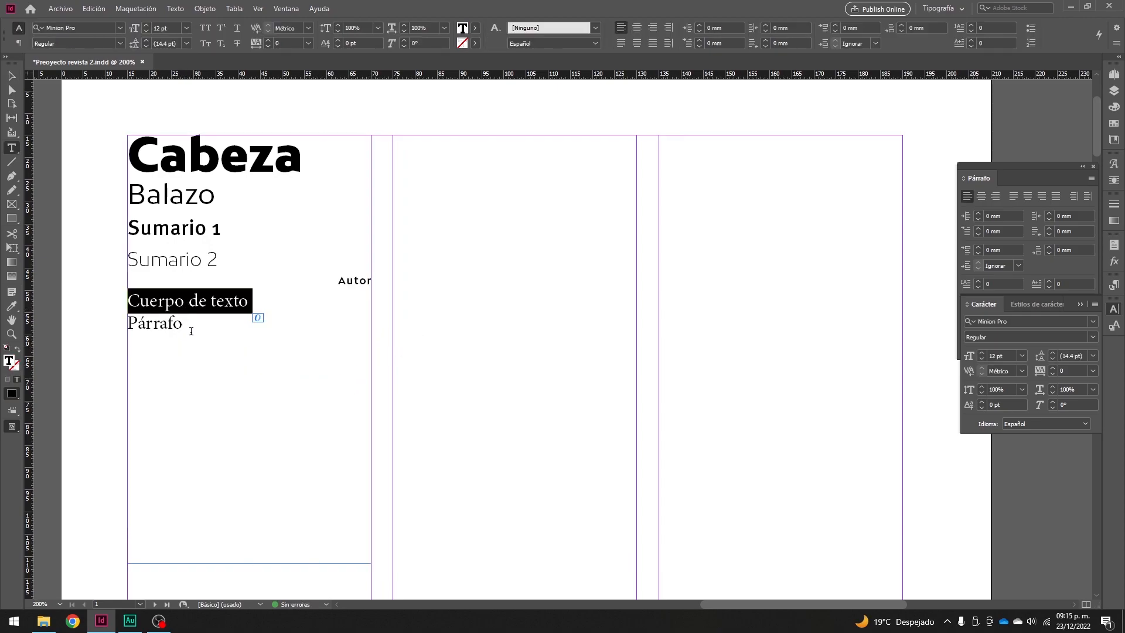
- Fill the text frame with placeholder text directly after the word "Párrafo"
{"action": "left_click", "coordinate": [189, 325]}
{"action": "triple_click", "coordinate": [213, 305]}
{"action": "left_click", "coordinate": [176, 8]}
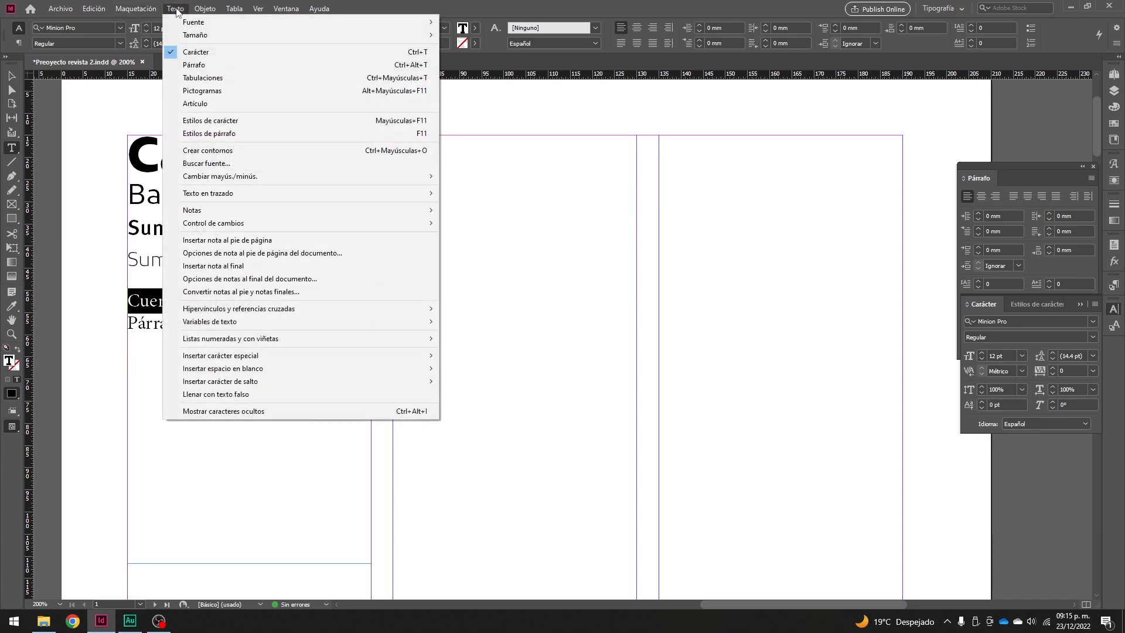
{"action": "left_click", "coordinate": [249, 394]}
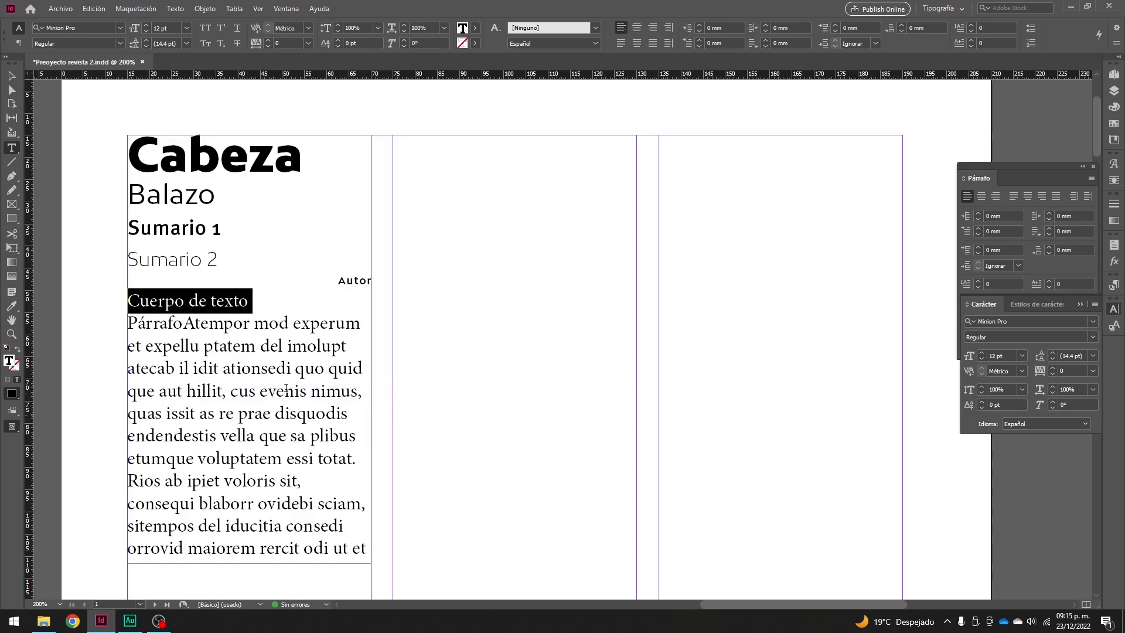
- Stretch the text frame downward to about 117 mm high and fit its height back to the text
{"action": "left_click", "coordinate": [172, 344]}
{"action": "key", "text": "Escape"}
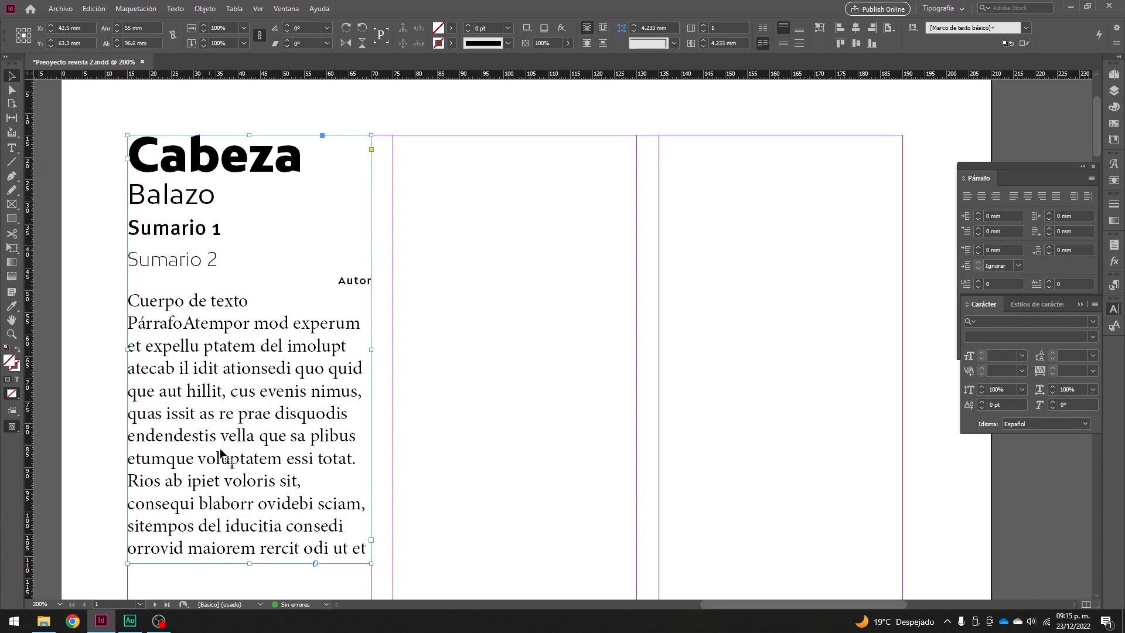
{"action": "scroll", "coordinate": [264, 452], "scroll_direction": "down", "scroll_amount": 3}
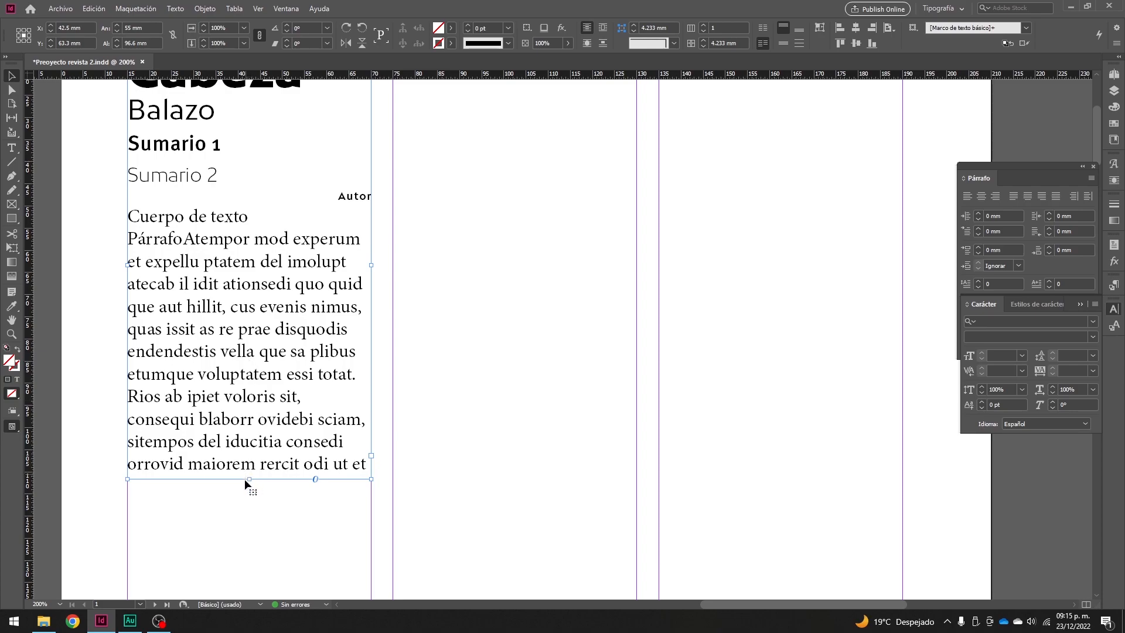
{"action": "left_click_drag", "start_coordinate": [248, 479], "coordinate": [250, 568]}
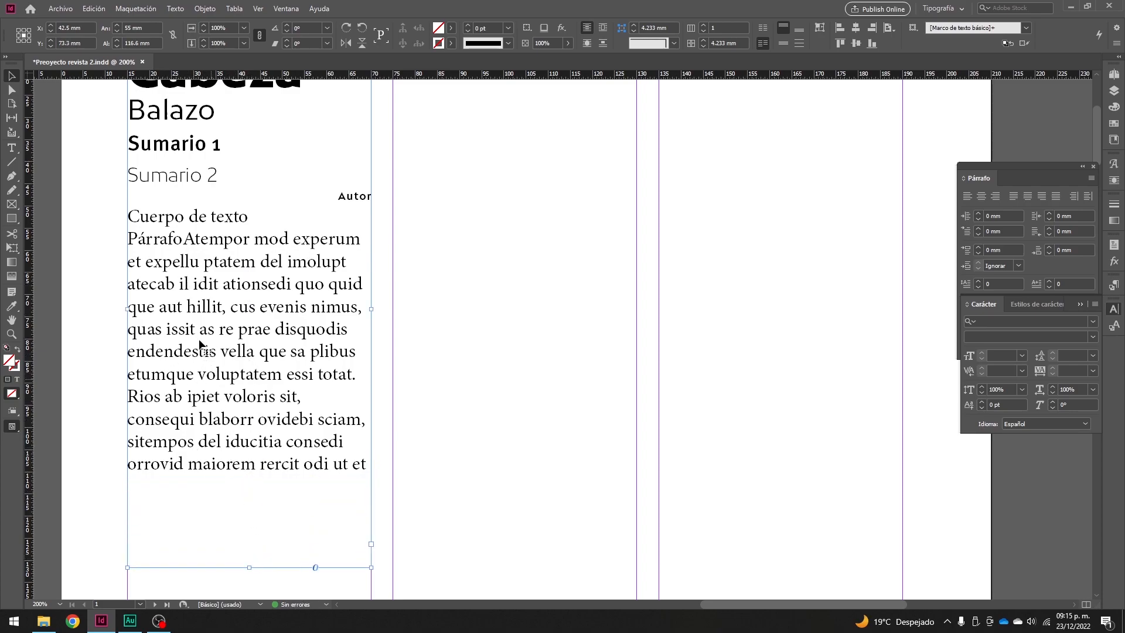
{"action": "double_click", "coordinate": [249, 567]}
{"action": "scroll", "coordinate": [291, 388], "scroll_direction": "up", "scroll_amount": 2}
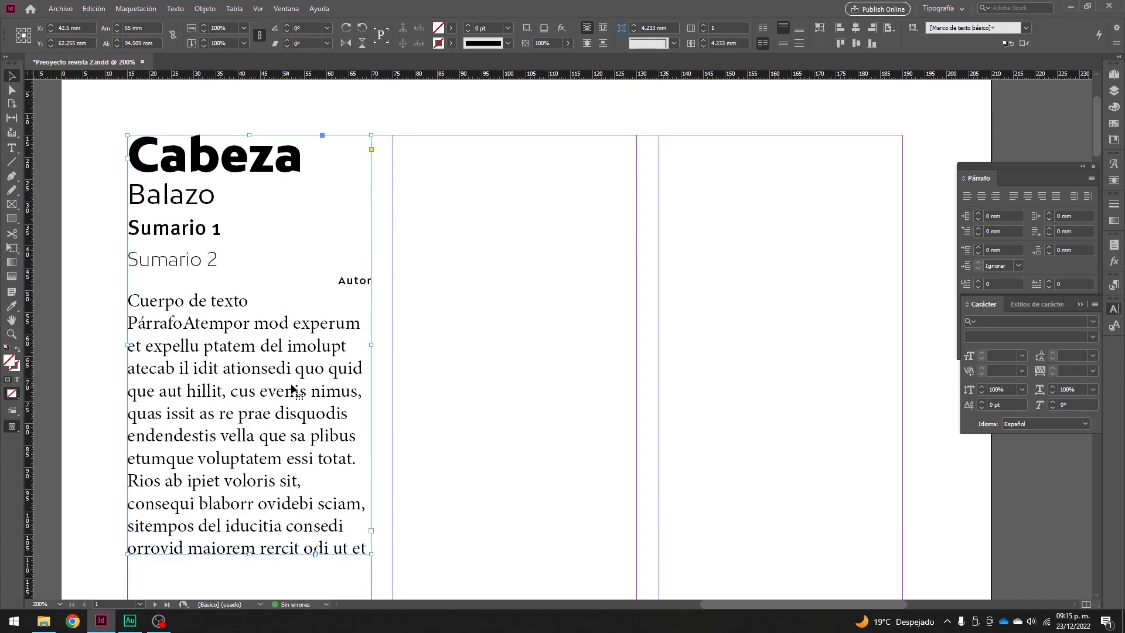
- Delete the word "Párrafo" at the start of the placeholder text
{"action": "scroll", "coordinate": [235, 404], "scroll_direction": "down", "scroll_amount": 1}
{"action": "left_click", "coordinate": [12, 148]}
{"action": "left_click_drag", "start_coordinate": [183, 281], "coordinate": [106, 279]}
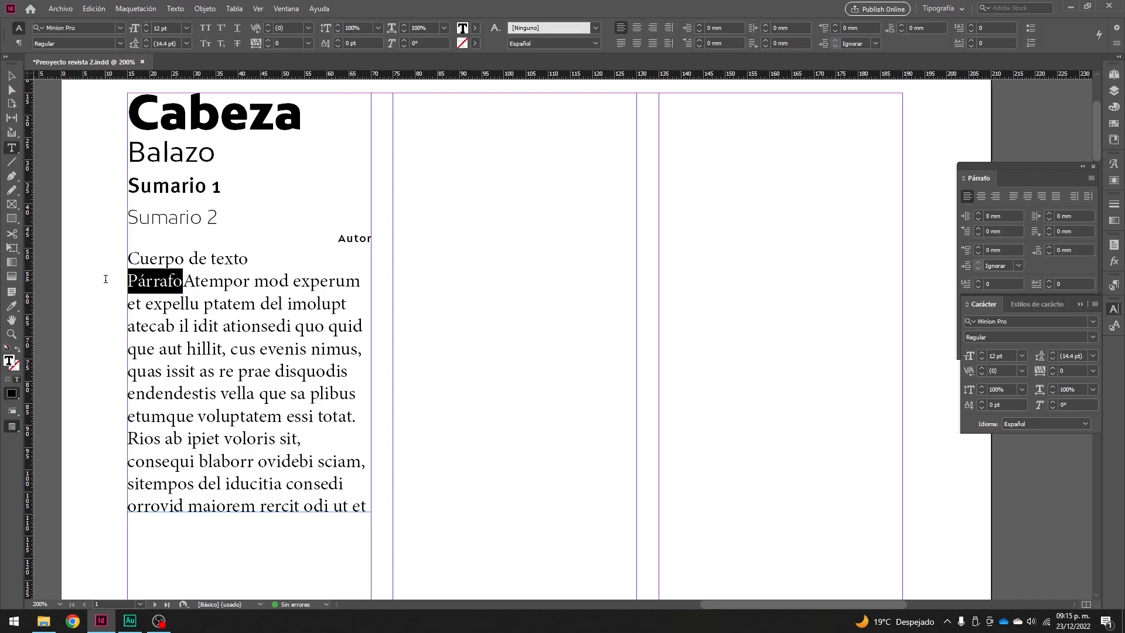
{"action": "key", "text": "BackSpace"}
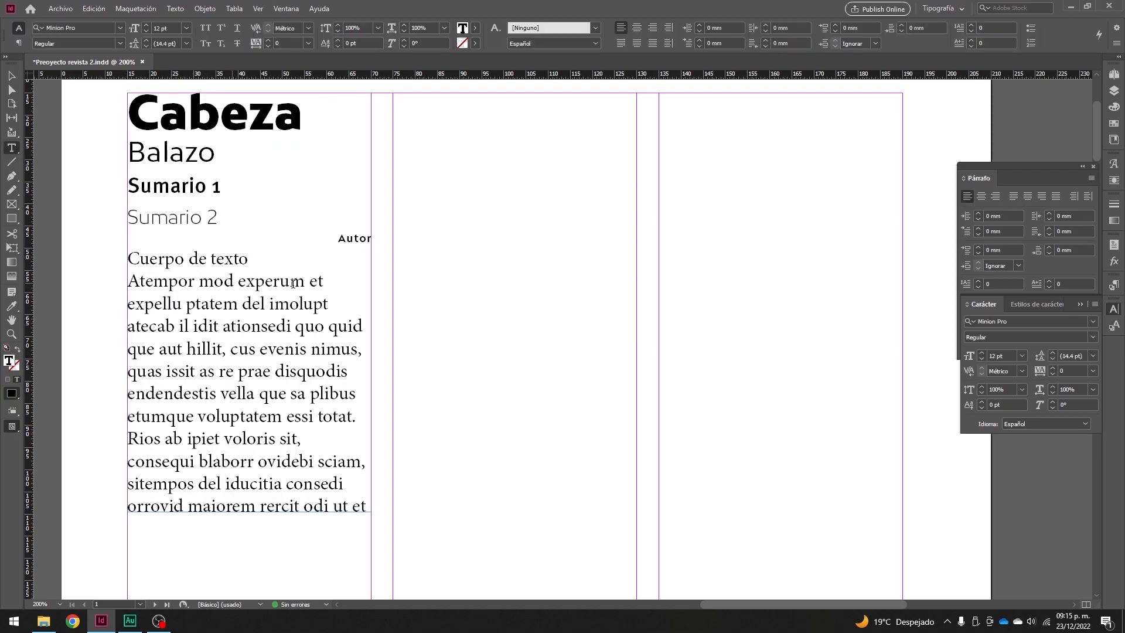
- Practise selecting the placeholder text by single word, by line and by whole paragraph
{"action": "triple_click", "coordinate": [254, 320]}
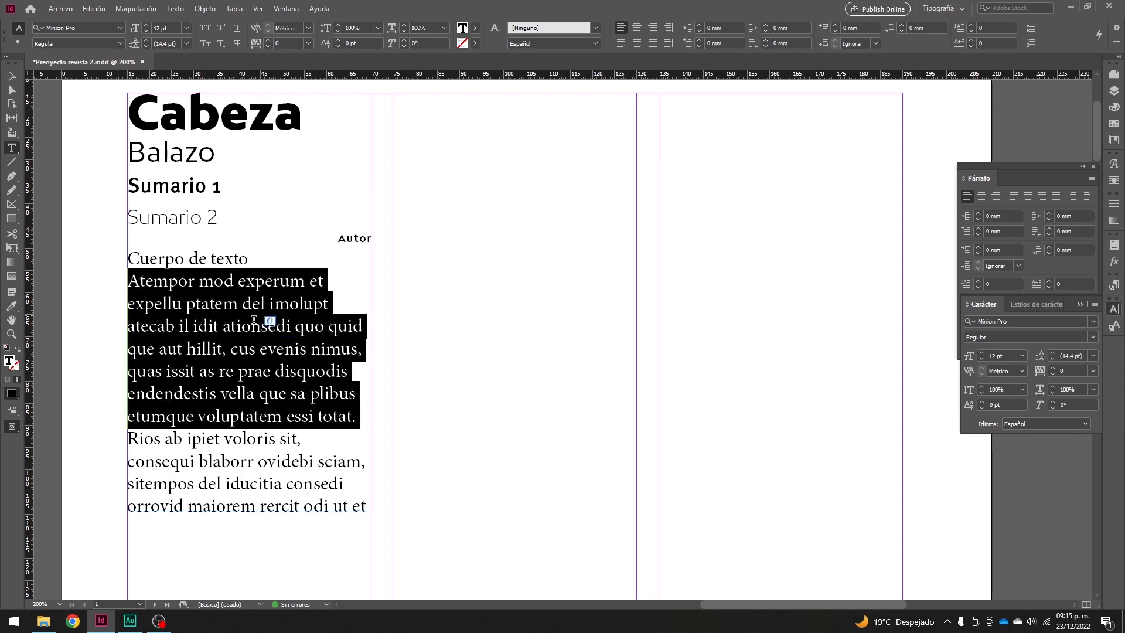
{"action": "left_click", "coordinate": [191, 297]}
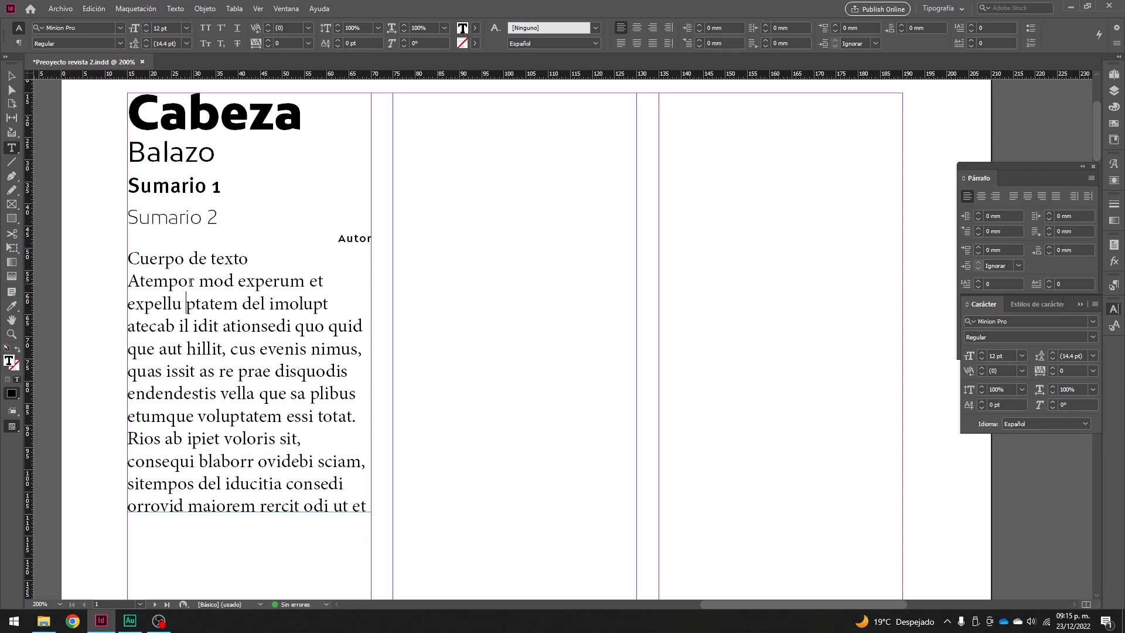
{"action": "left_click", "coordinate": [154, 281]}
{"action": "triple_click", "coordinate": [154, 281]}
{"action": "left_click", "coordinate": [154, 281]}
{"action": "left_click", "coordinate": [162, 284]}
{"action": "double_click", "coordinate": [161, 284]}
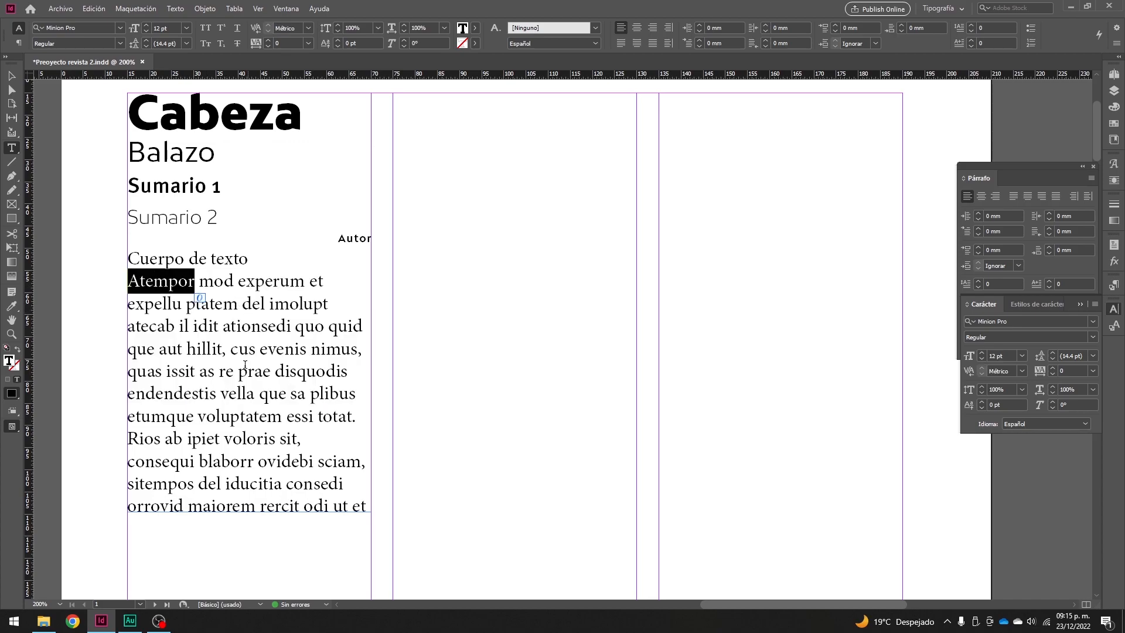
{"action": "left_click", "coordinate": [153, 281]}
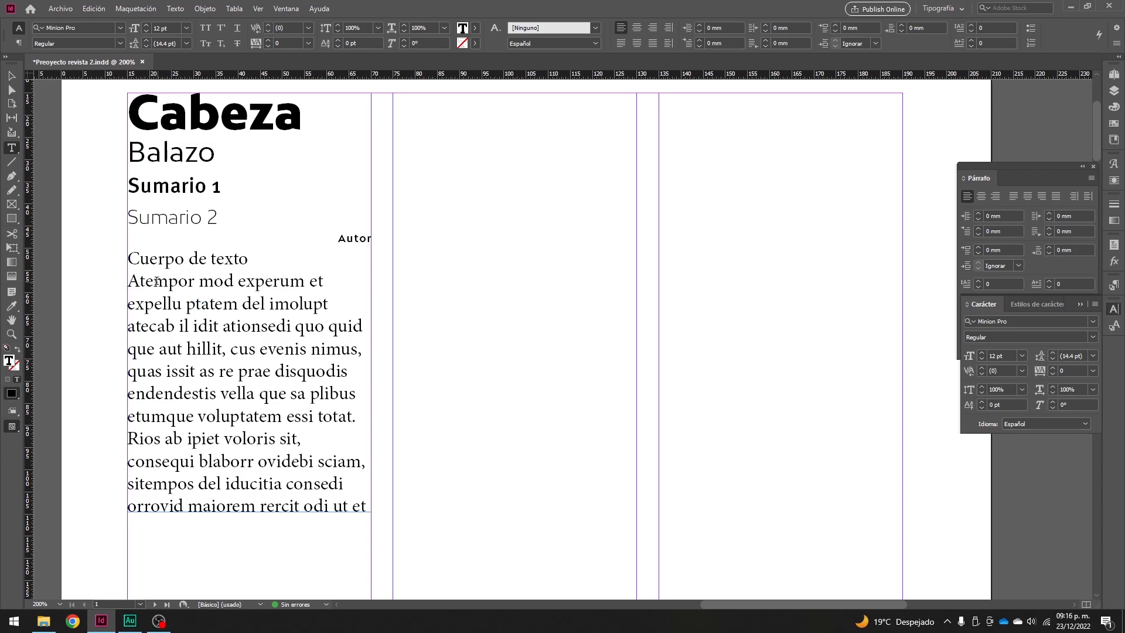
{"action": "triple_click", "coordinate": [153, 281]}
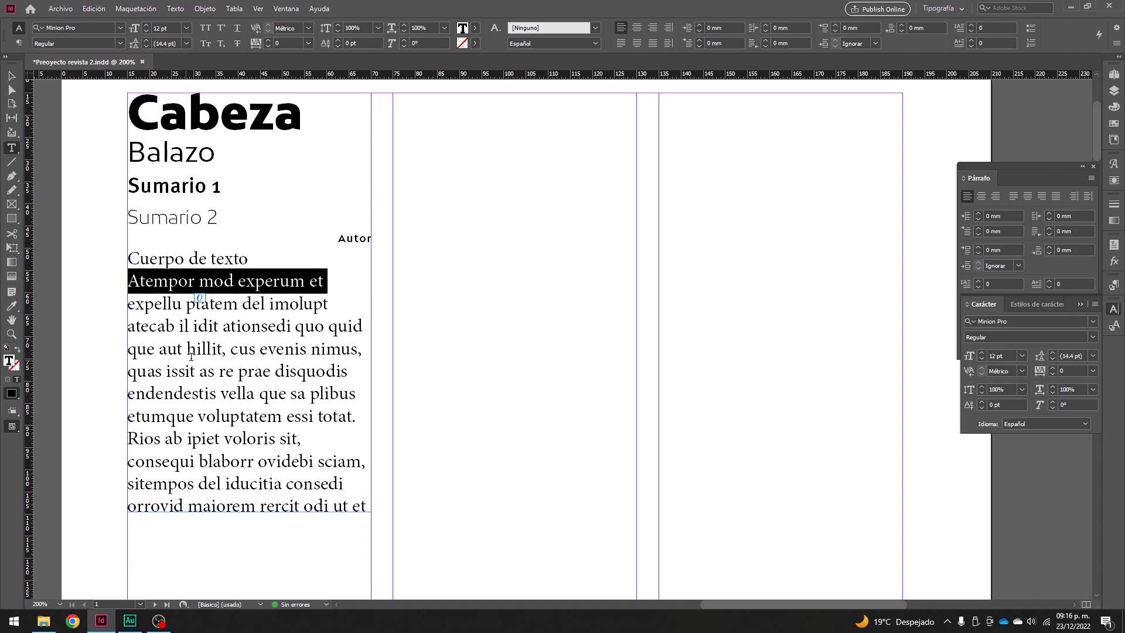
{"action": "left_click", "coordinate": [158, 284]}
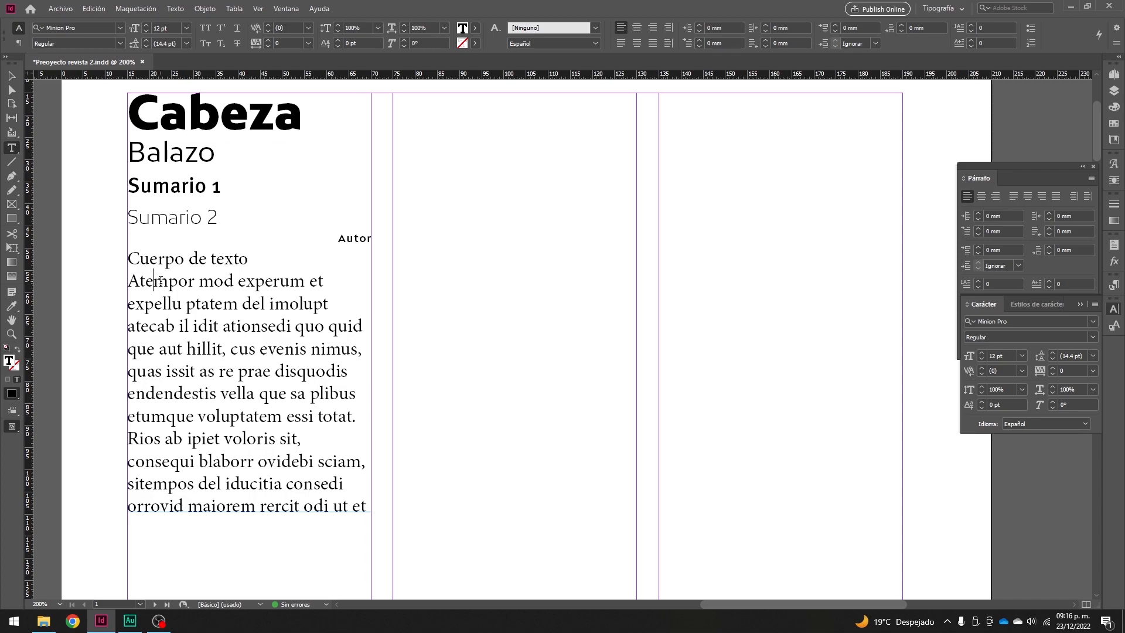
{"action": "double_click", "coordinate": [160, 281]}
{"action": "double_click", "coordinate": [160, 282]}
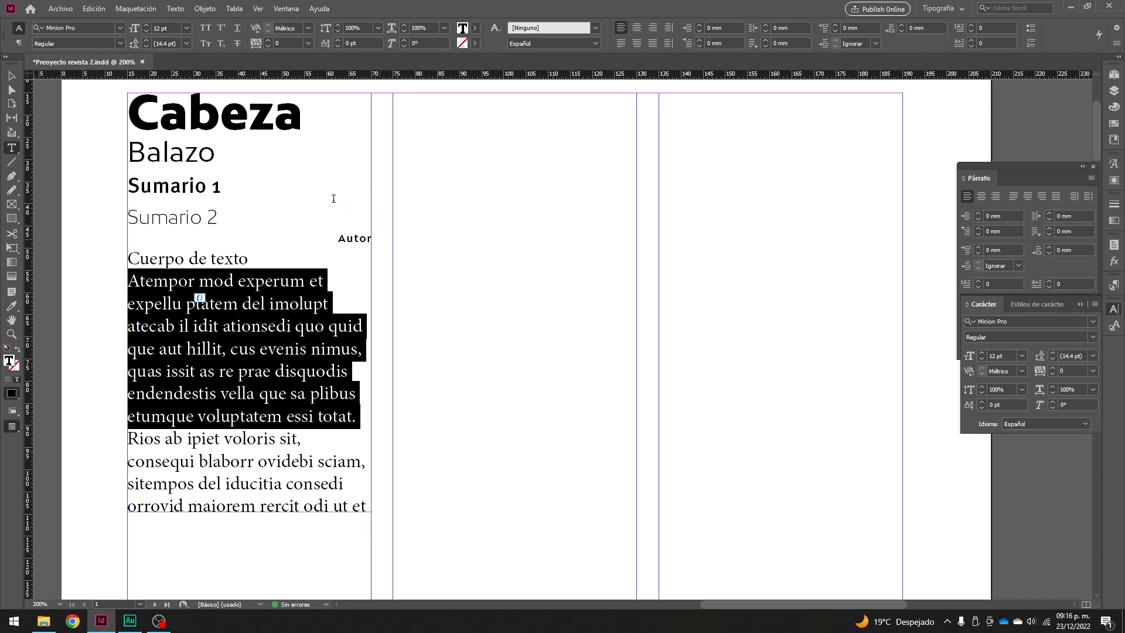
- Place the text cursor at several points in the placeholder text and select the entire story
{"action": "left_click", "coordinate": [149, 322]}
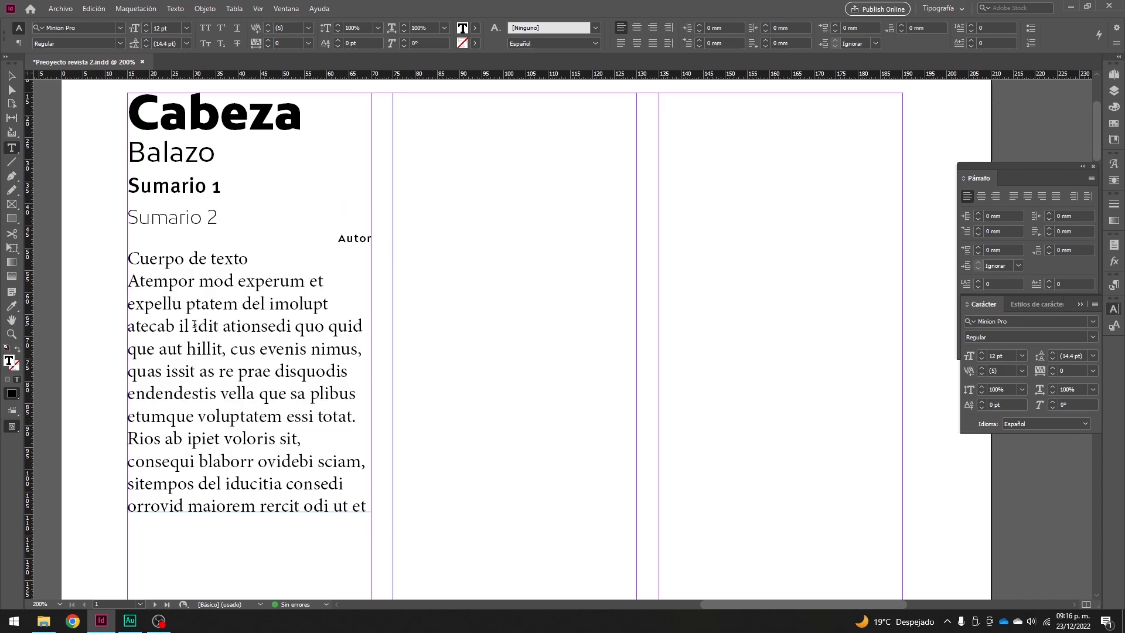
{"action": "left_click", "coordinate": [154, 303]}
{"action": "left_click", "coordinate": [237, 306]}
{"action": "left_click", "coordinate": [219, 326]}
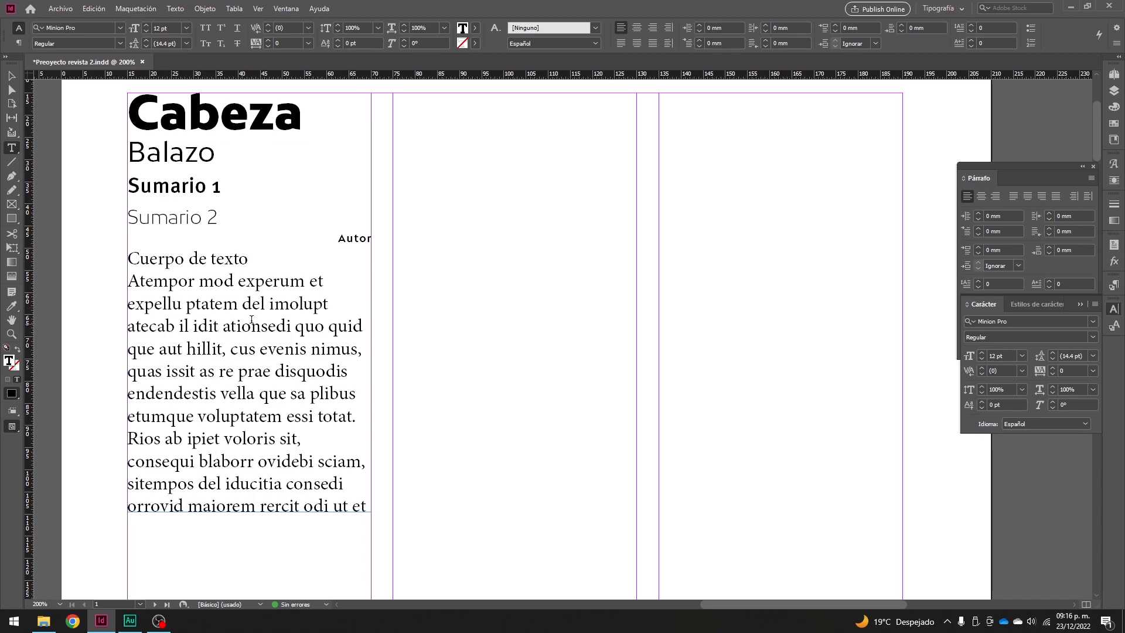
{"action": "triple_click", "coordinate": [221, 326]}
{"action": "left_click", "coordinate": [221, 326]}
{"action": "left_click", "coordinate": [221, 326]}
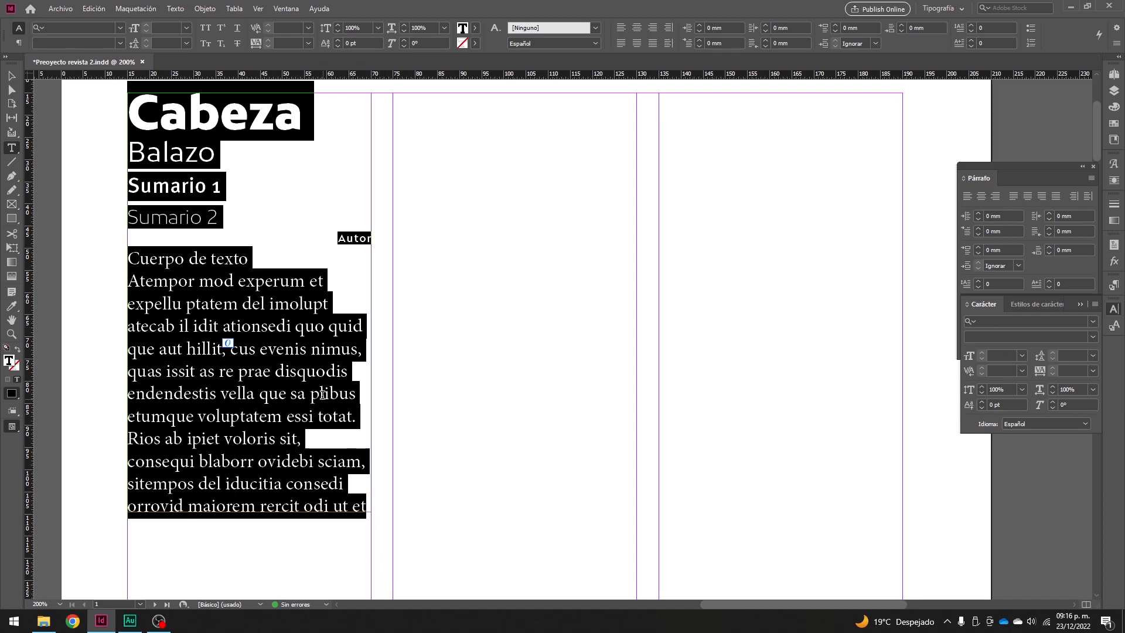
{"action": "left_click", "coordinate": [323, 395]}
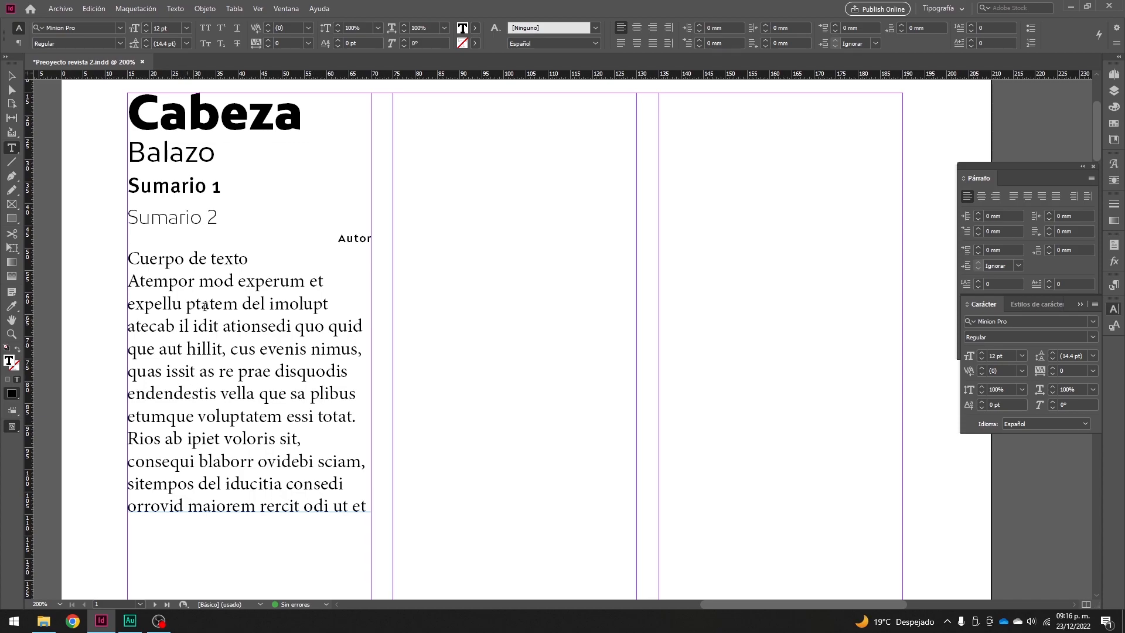
- Change the font of the first placeholder paragraph below "Cuerpo de texto" to MetaPro Book
{"action": "double_click", "coordinate": [233, 368]}
{"action": "double_click", "coordinate": [233, 368]}
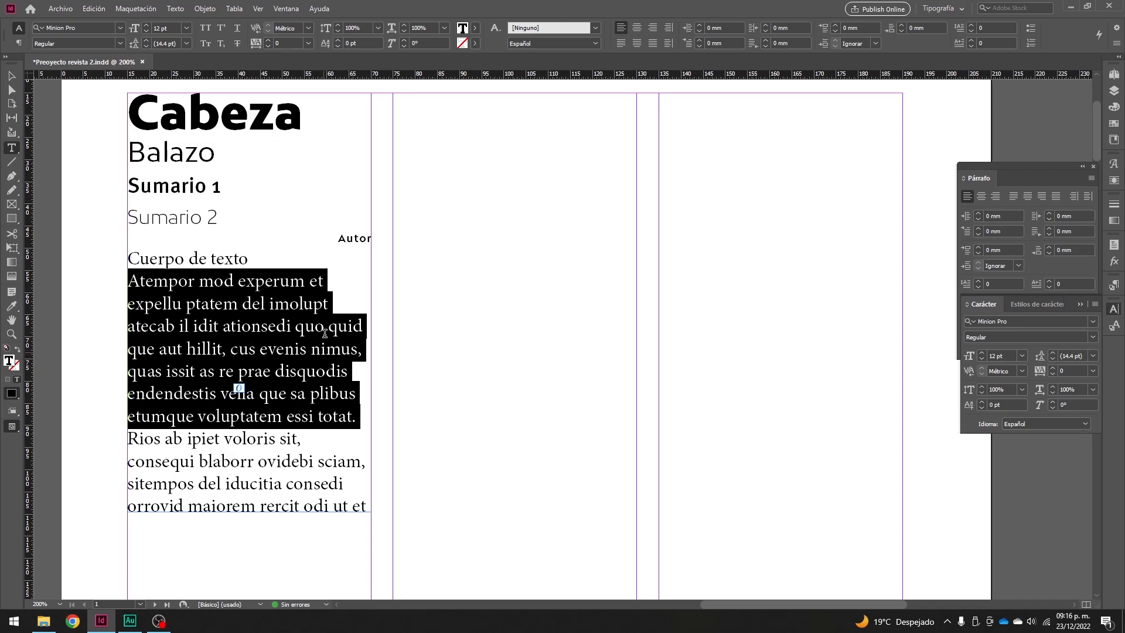
{"action": "left_click", "coordinate": [1024, 320]}
{"action": "type", "text": "meta"}
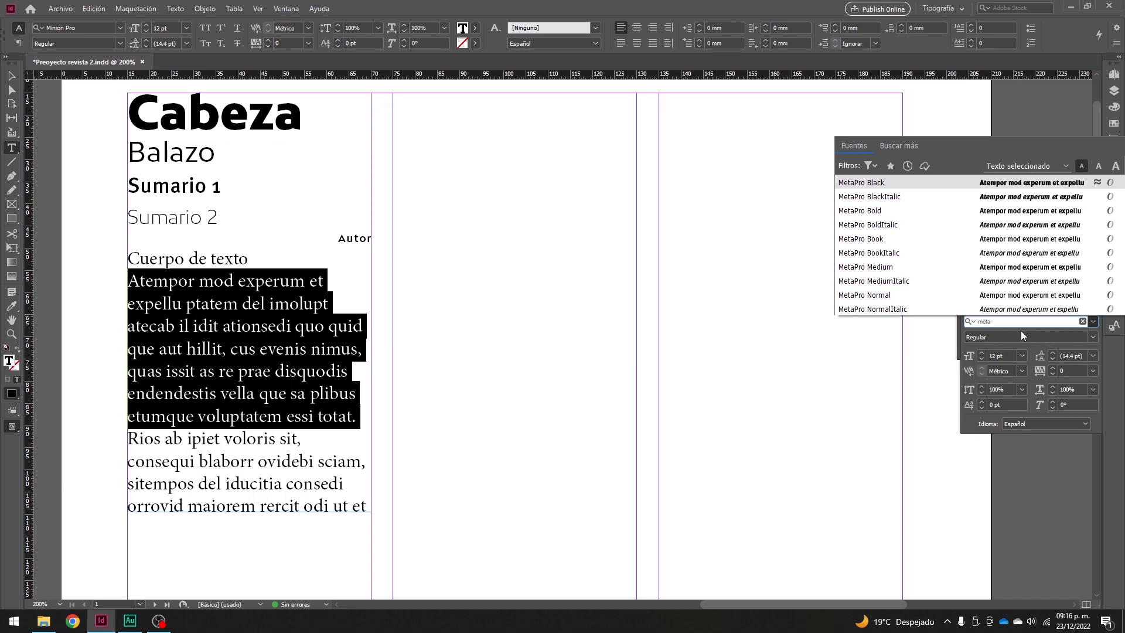
{"action": "left_click", "coordinate": [895, 240]}
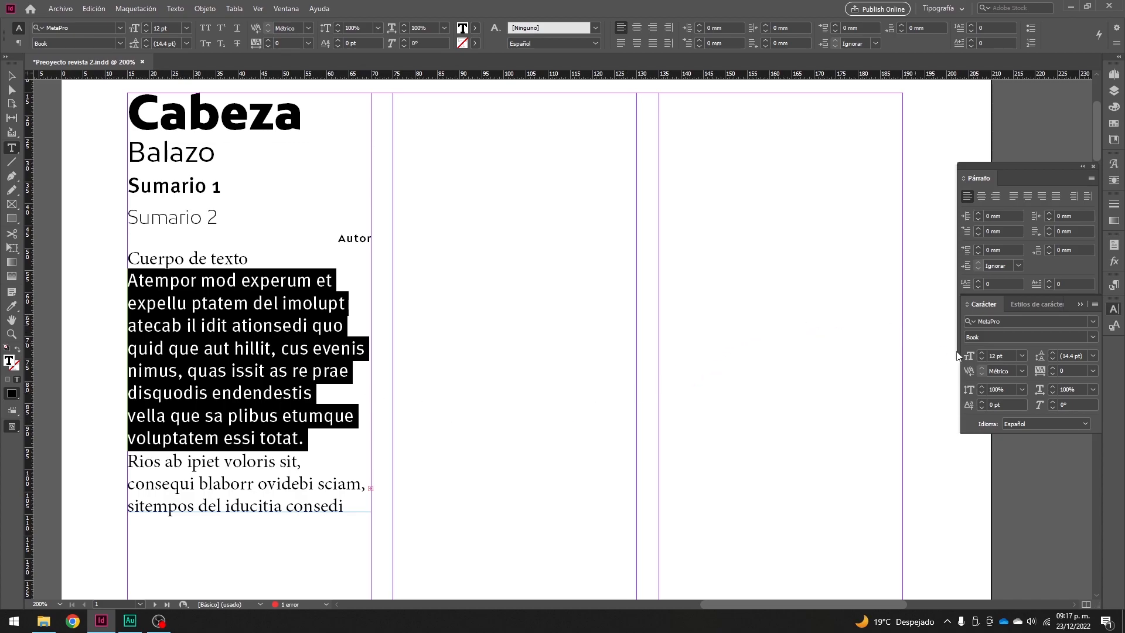
- Set the first placeholder paragraph to a 9 pt font size with 11.3 pt leading
{"action": "left_click", "coordinate": [1007, 357]}
{"action": "type", "text": "9"}
{"action": "key", "text": "Tab"}
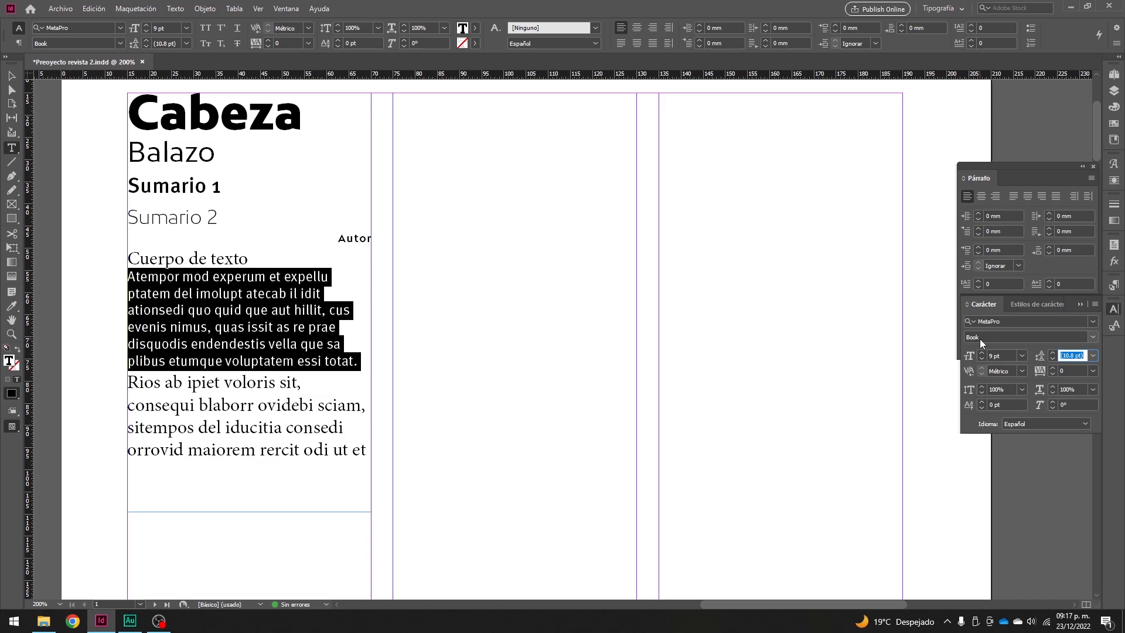
{"action": "type", "text": "11.3"}
{"action": "key", "text": "Tab"}
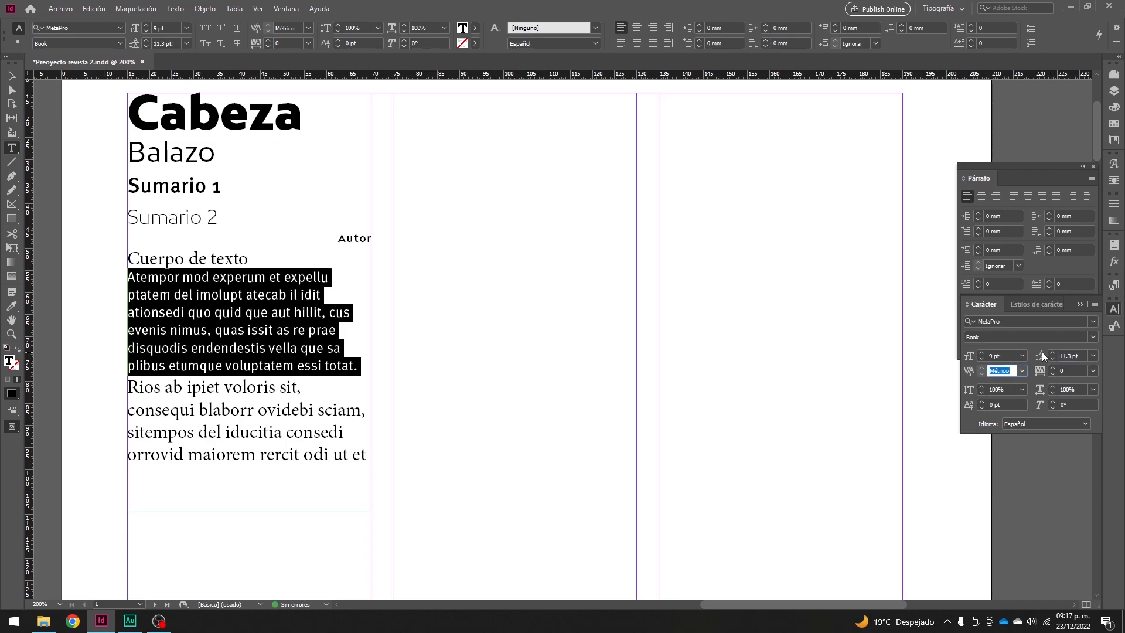
- Justify the first placeholder paragraph with its last line aligned left and enable hyphenation (Separar)
{"action": "left_click_drag", "start_coordinate": [1005, 164], "coordinate": [593, 135]}
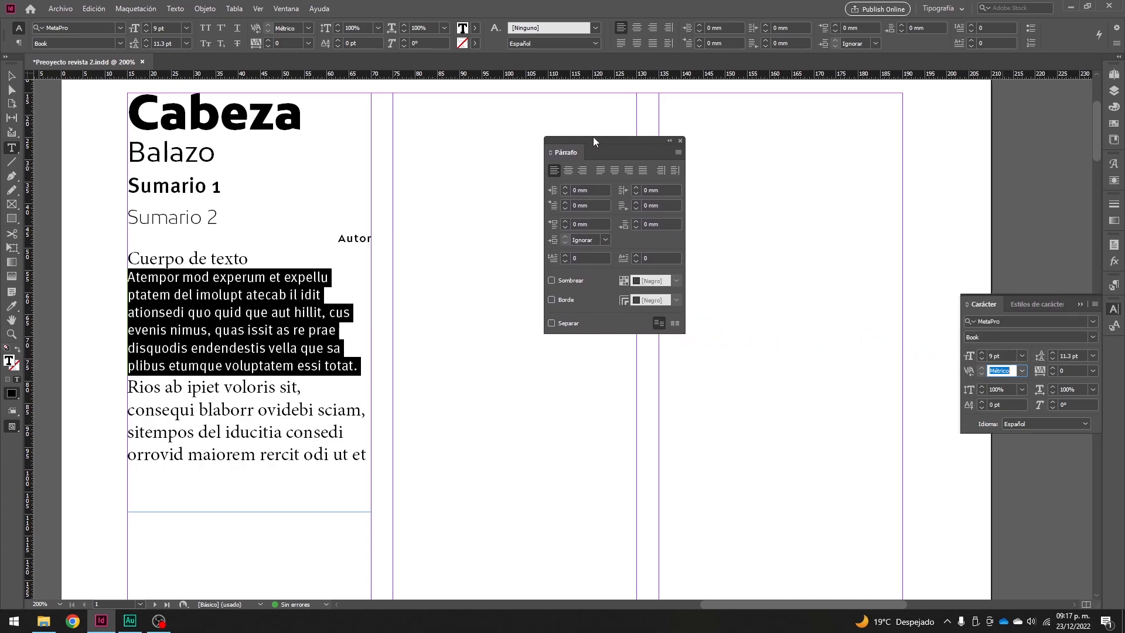
{"action": "left_click", "coordinate": [601, 171]}
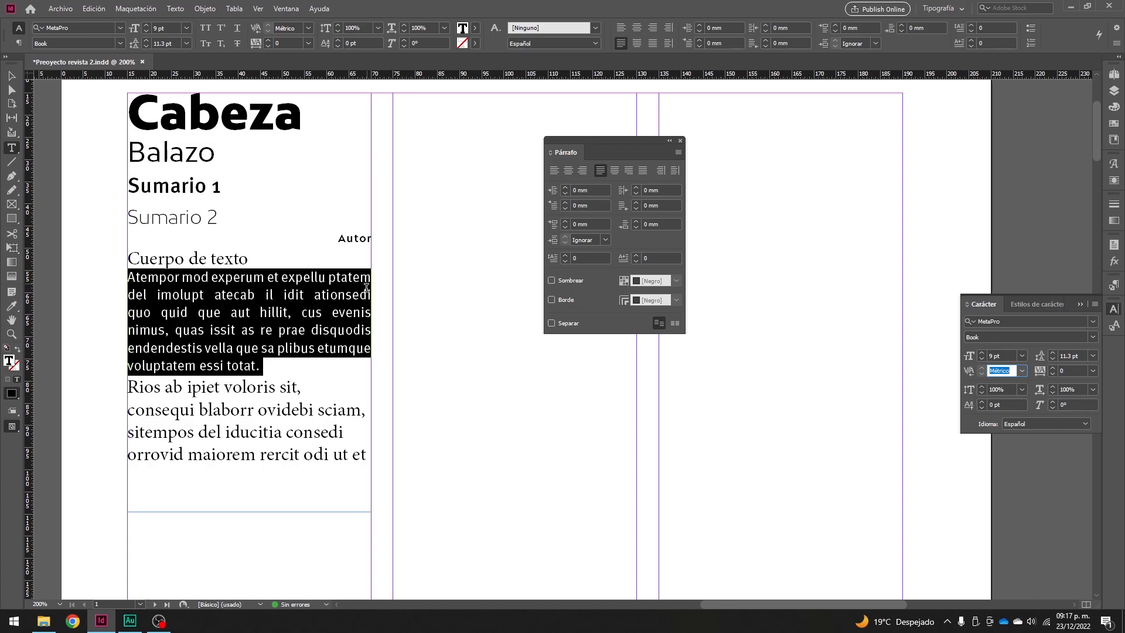
{"action": "left_click", "coordinate": [568, 325]}
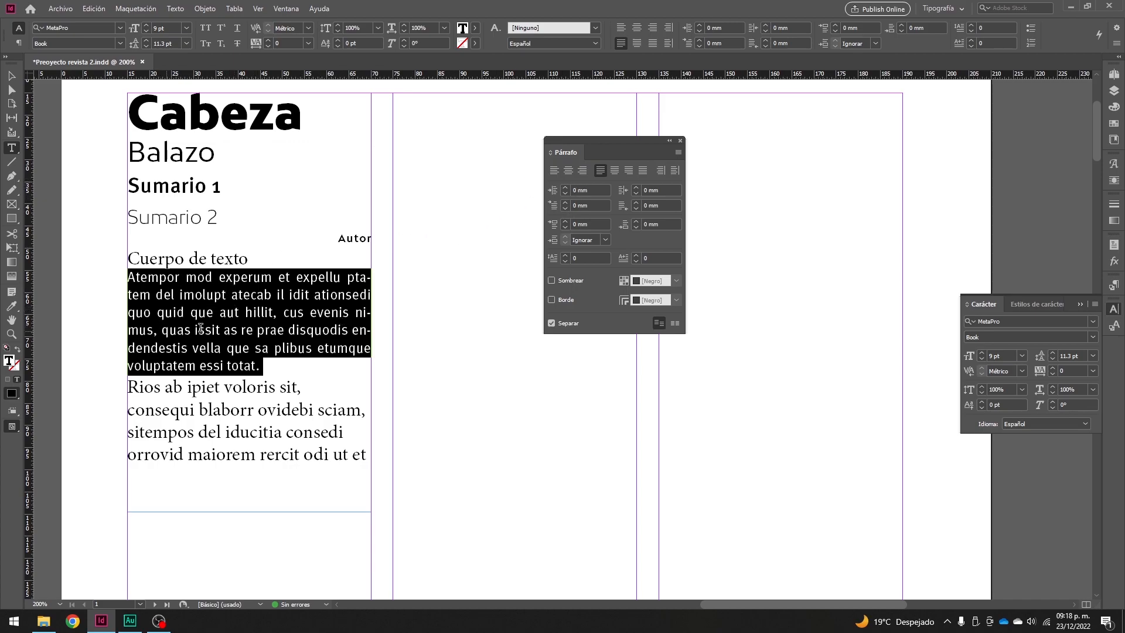
- Set the paragraph's left and right indents to 10 mm and its first-line indent to 5 mm
{"action": "left_click", "coordinate": [597, 205]}
{"action": "left_click", "coordinate": [605, 190]}
{"action": "left_click", "coordinate": [551, 188]}
{"action": "type", "text": "10"}
{"action": "key", "text": "Tab"}
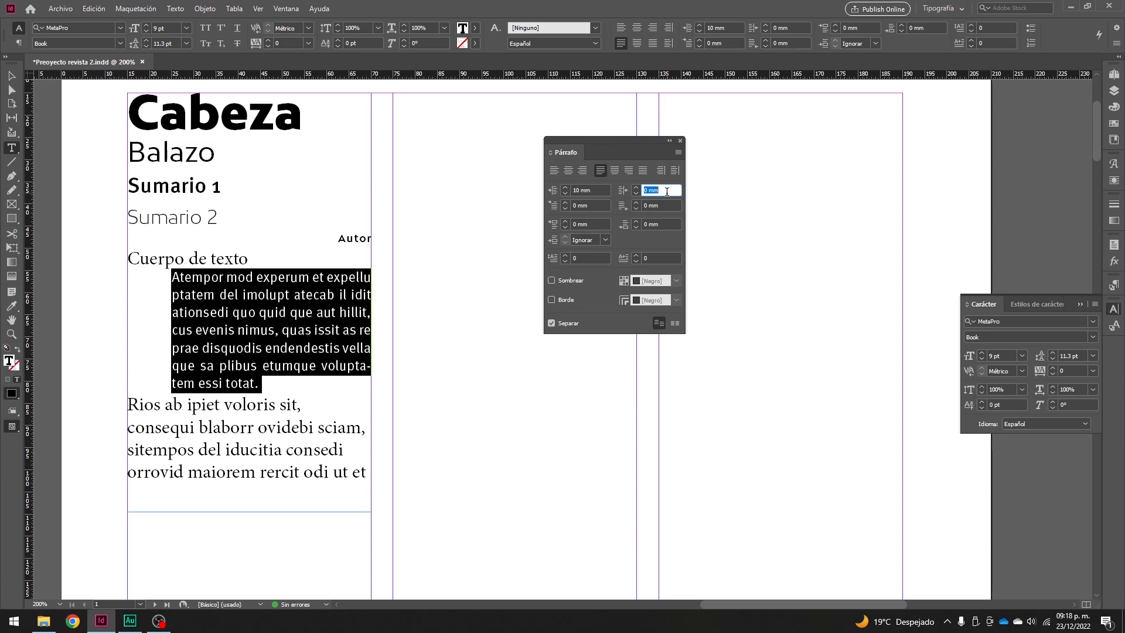
{"action": "type", "text": "10"}
{"action": "key", "text": "Tab"}
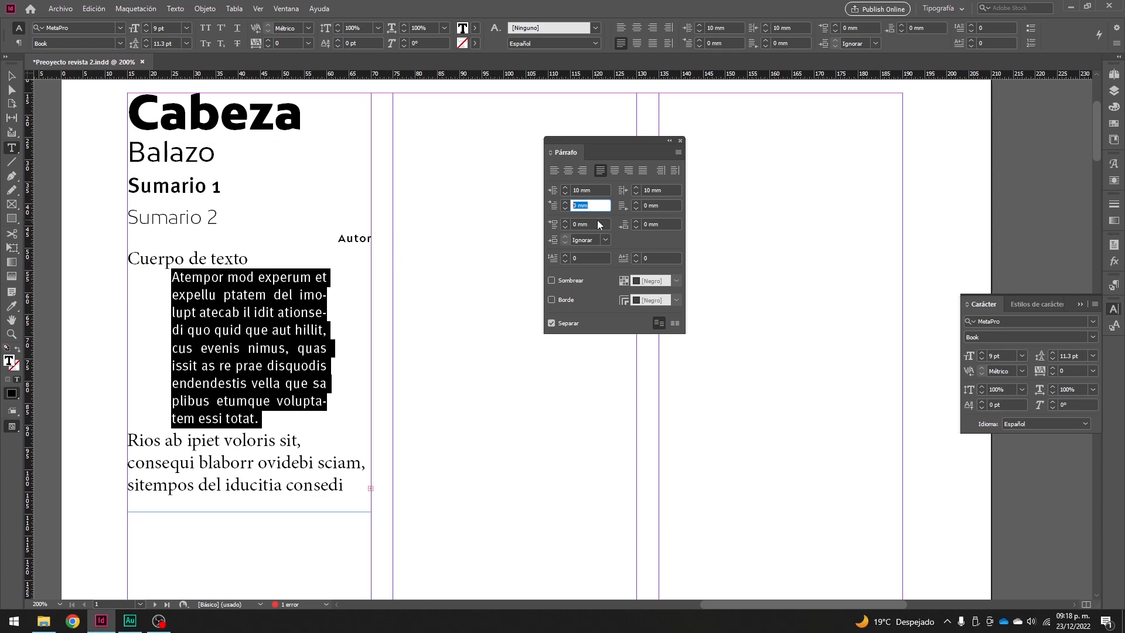
{"action": "type", "text": "5"}
{"action": "key", "text": "Tab"}
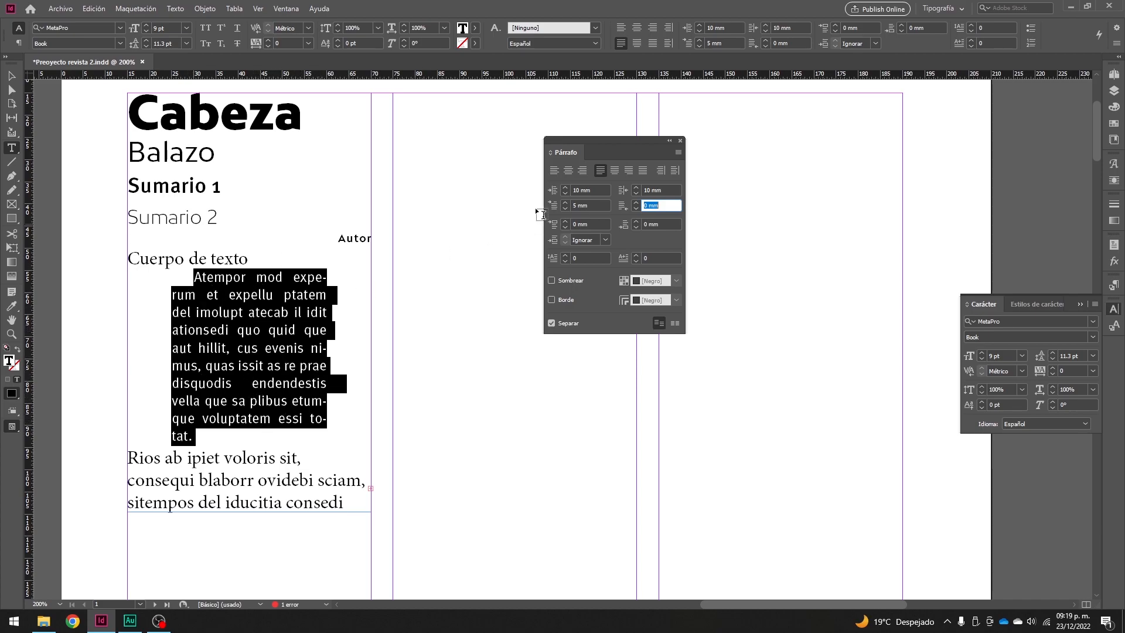
- Reset the left and right indents of the first placeholder paragraph to 0 mm
{"action": "left_click", "coordinate": [600, 190]}
{"action": "type", "text": "0"}
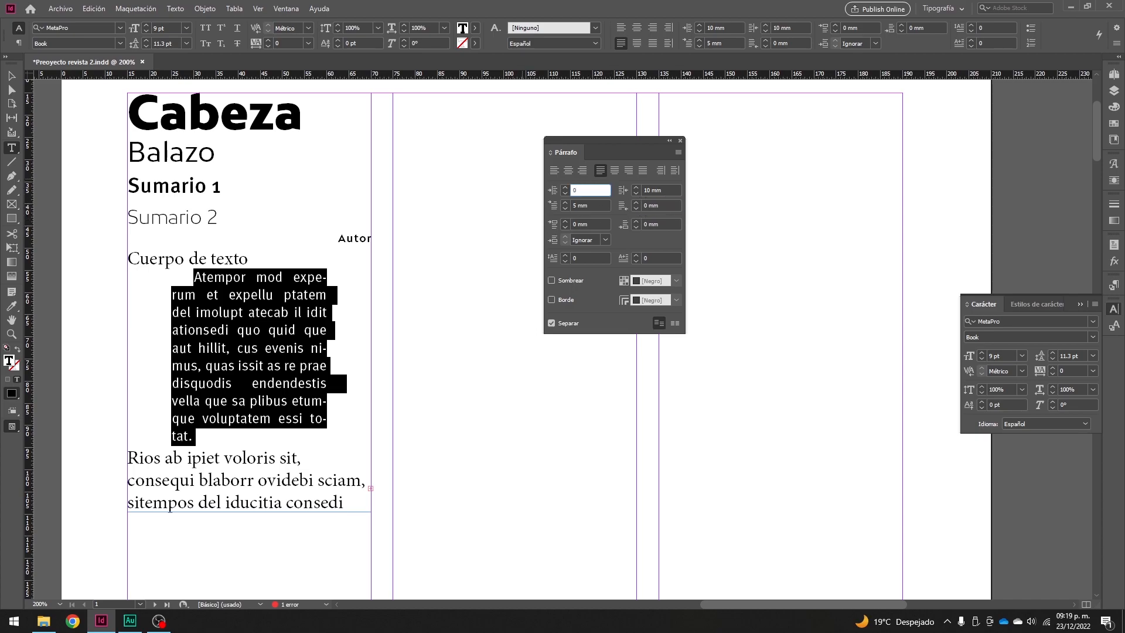
{"action": "key", "text": "Return"}
{"action": "left_click", "coordinate": [664, 190]}
{"action": "type", "text": "0"}
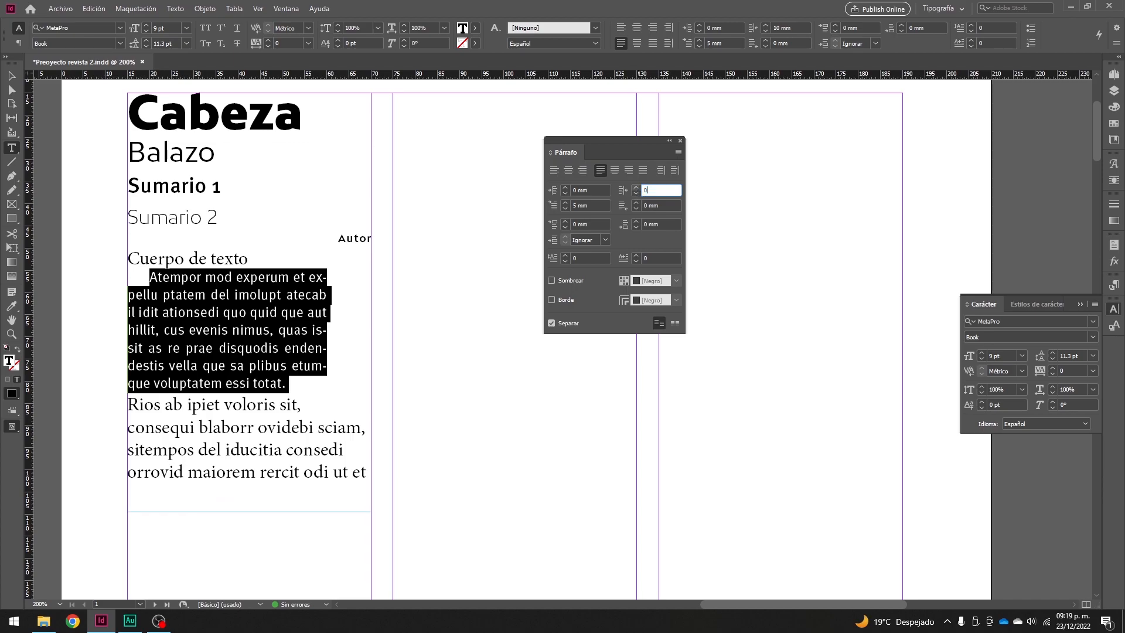
{"action": "key", "text": "Tab"}
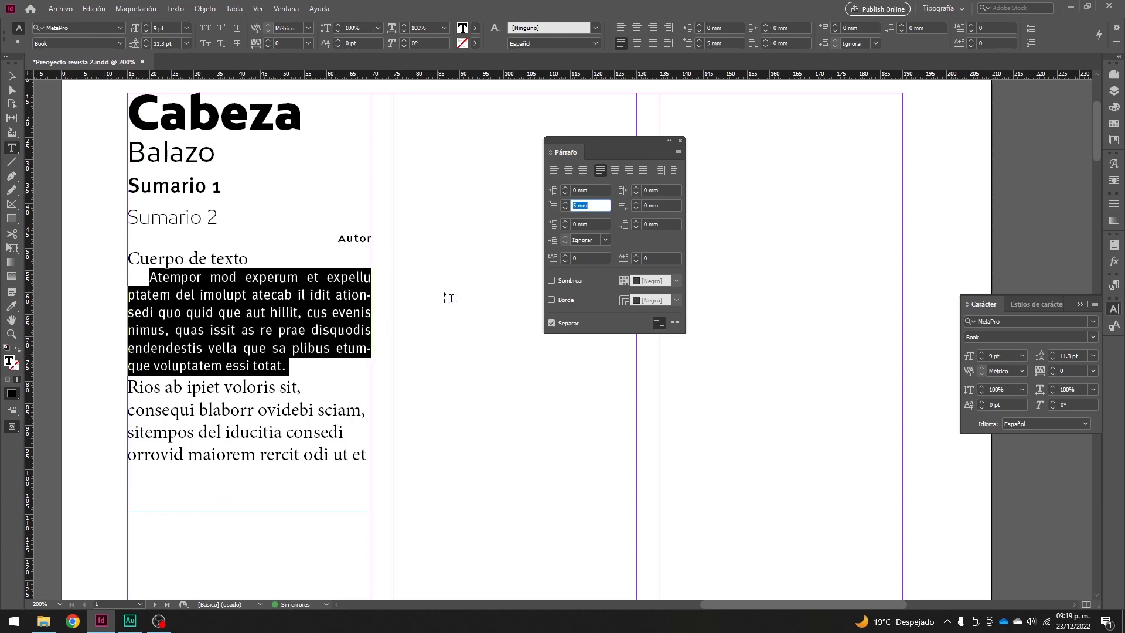
{"action": "left_click", "coordinate": [592, 209]}
- Delete the unformatted placeholder text after the first body paragraph and the "Cuerpo de texto" line above it
{"action": "left_click", "coordinate": [213, 346]}
{"action": "left_click", "coordinate": [259, 421]}
{"action": "left_click_drag", "start_coordinate": [127, 384], "coordinate": [413, 483]}
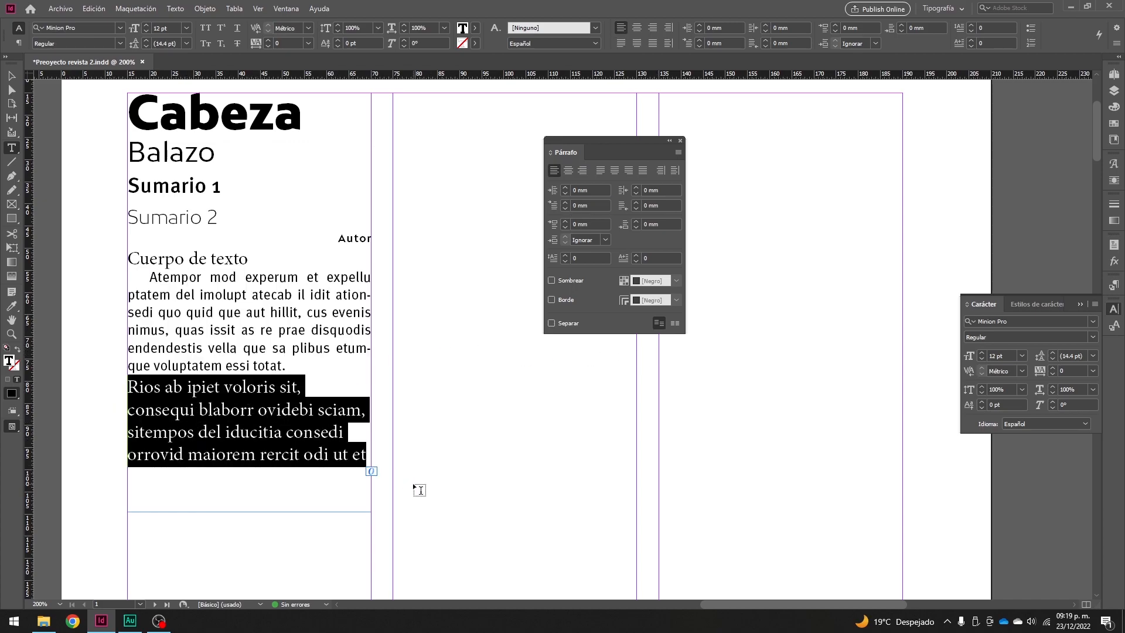
{"action": "key", "text": "BackSpace"}
{"action": "triple_click", "coordinate": [233, 259]}
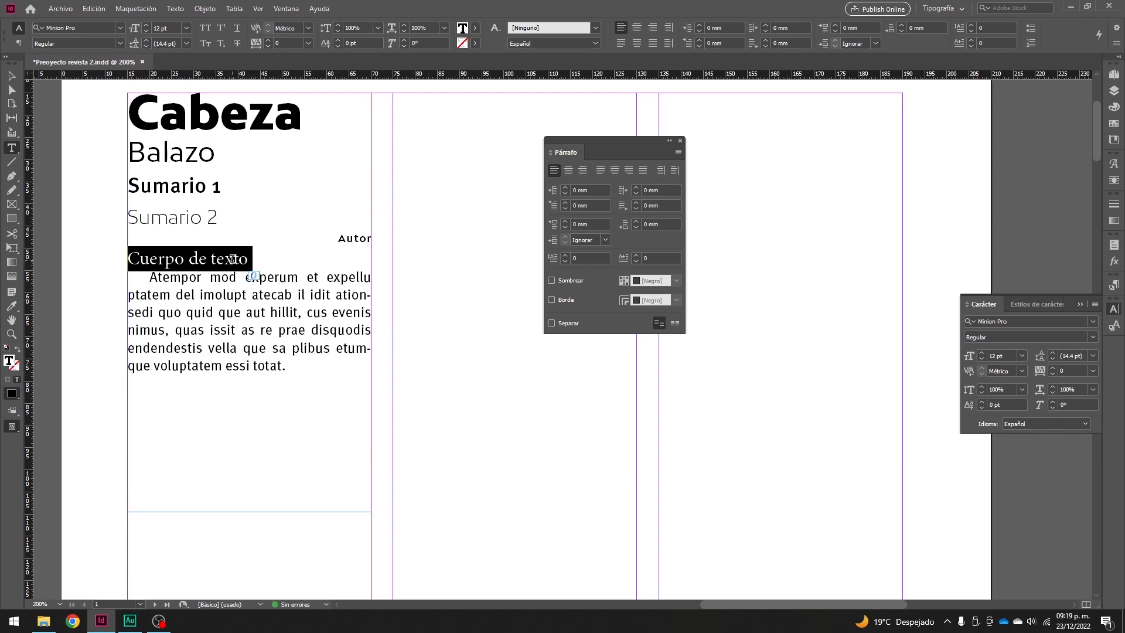
{"action": "key", "text": "BackSpace"}
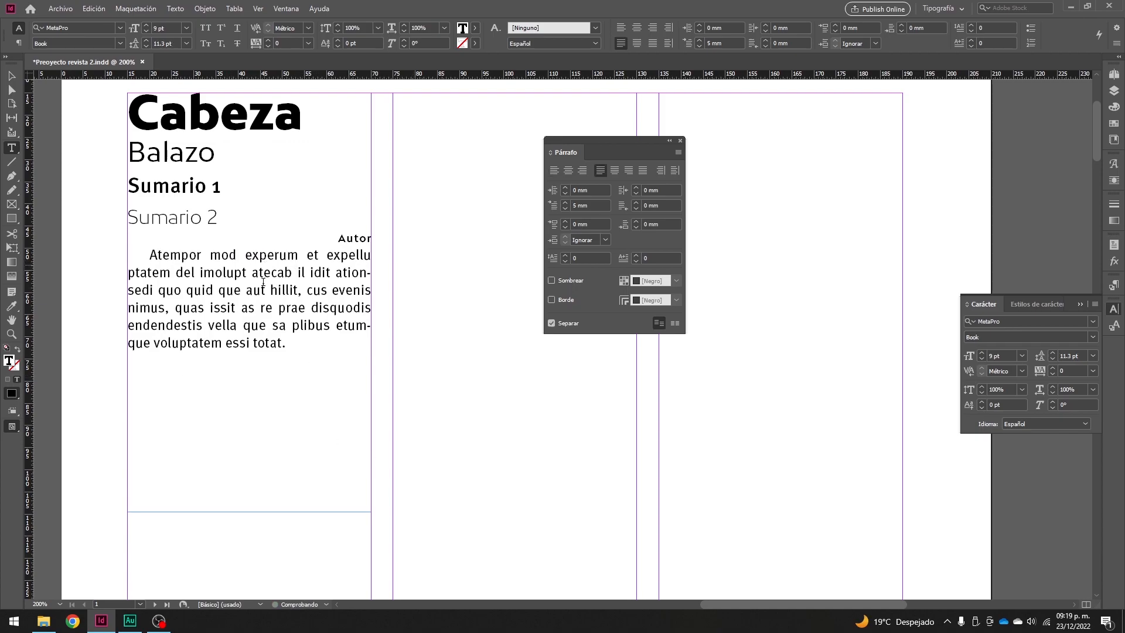
{"action": "left_click", "coordinate": [305, 347]}
- Extend the text frame downward until it is about 86 mm high
{"action": "left_click", "coordinate": [11, 76]}
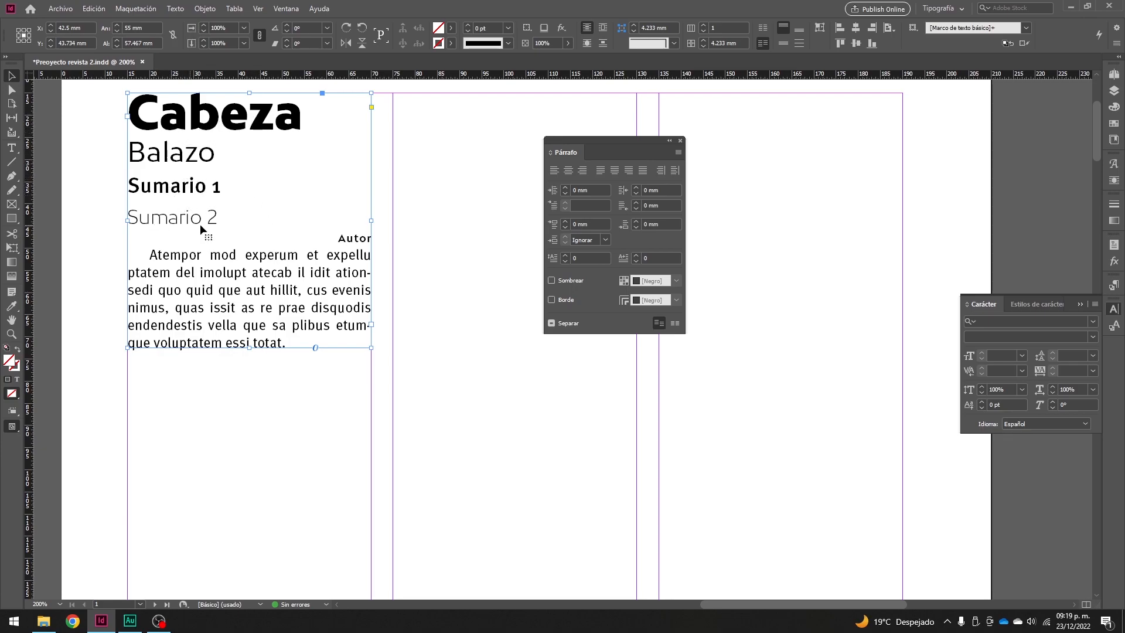
{"action": "double_click", "coordinate": [239, 292]}
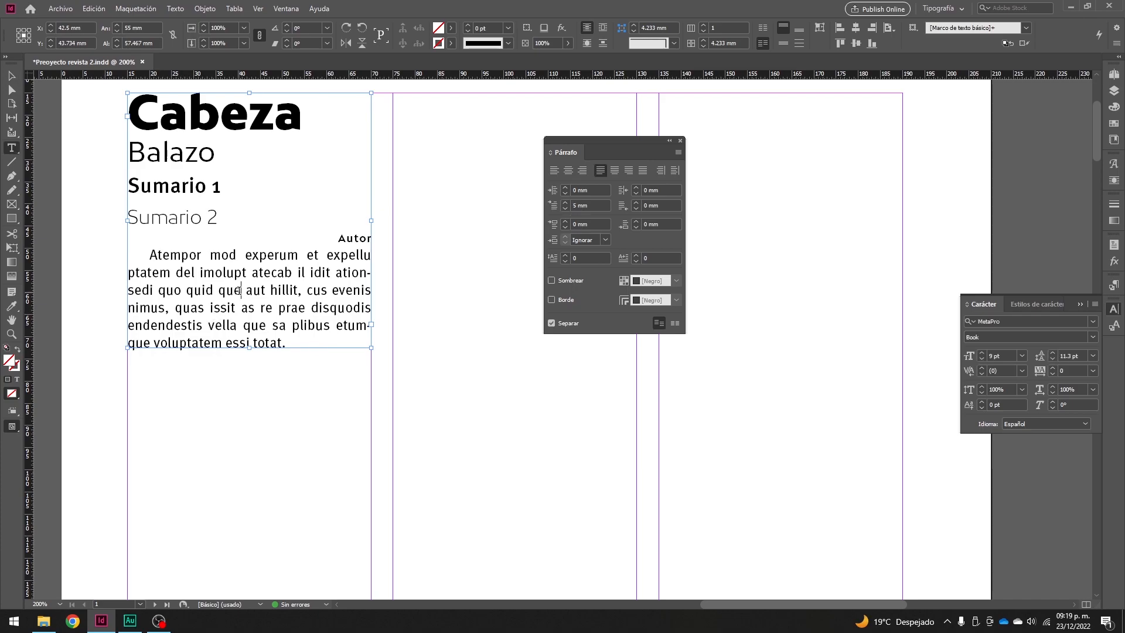
{"action": "triple_click", "coordinate": [239, 290]}
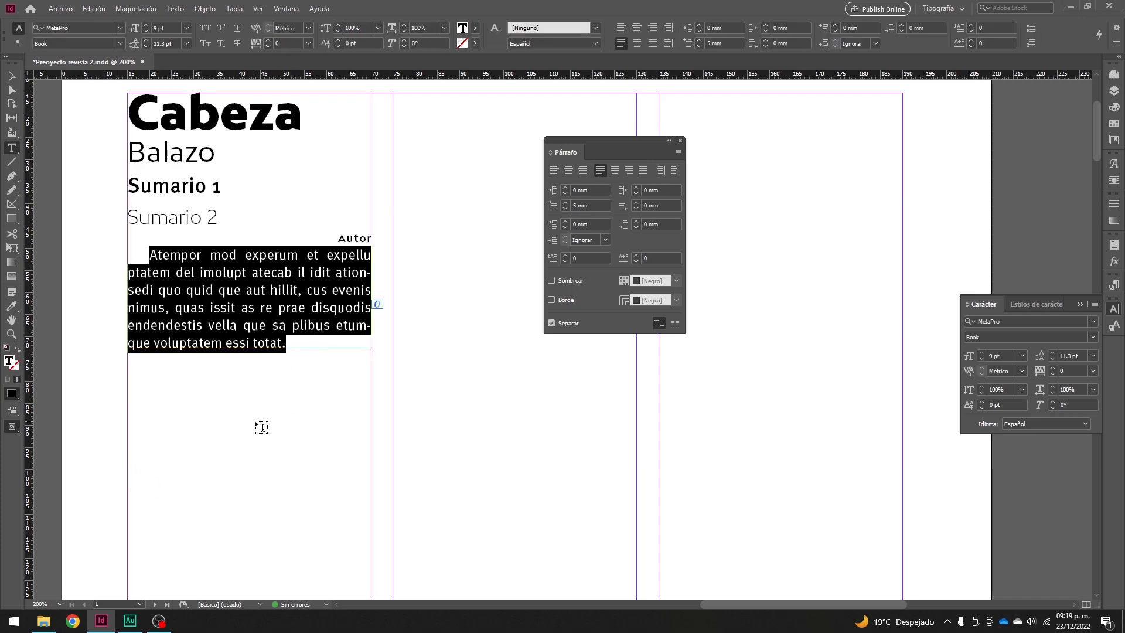
{"action": "left_click", "coordinate": [12, 76]}
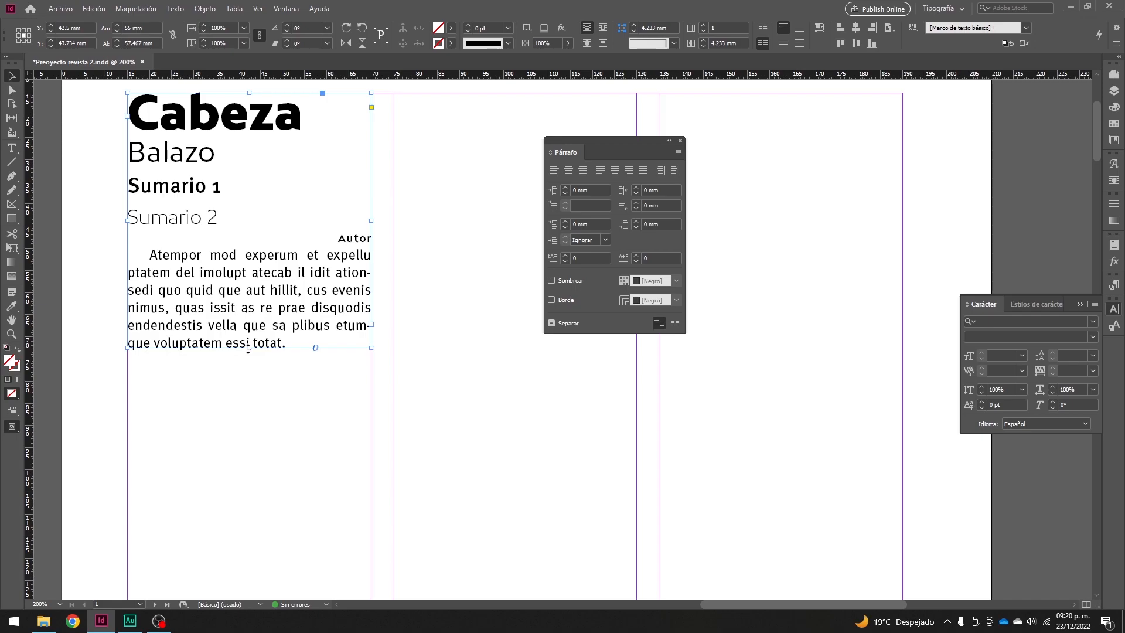
{"action": "left_click_drag", "start_coordinate": [249, 349], "coordinate": [249, 473]}
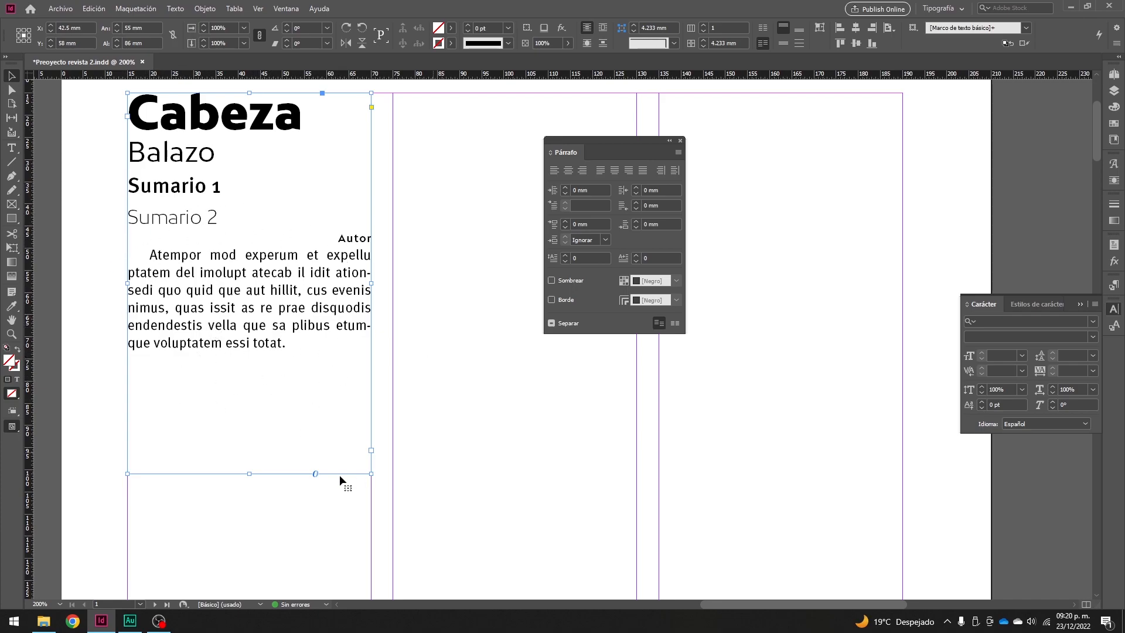
- Close the floating paragraph settings and open the paragraph styles list (Estilos de párrafo) beside the sample text
{"action": "left_click_drag", "start_coordinate": [617, 145], "coordinate": [553, 322]}
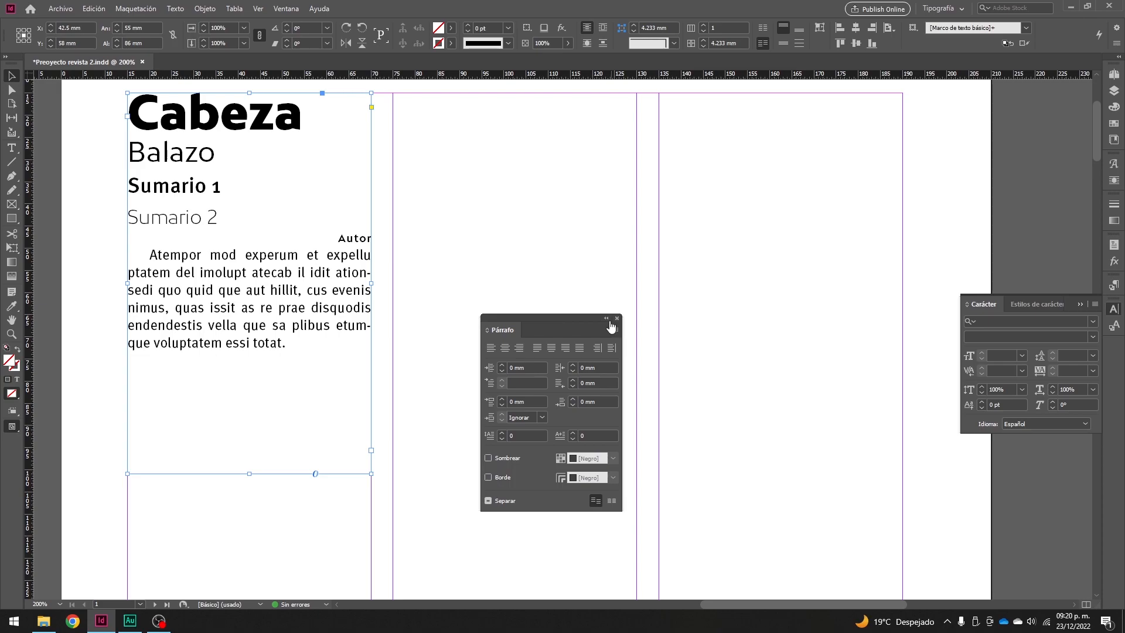
{"action": "left_click", "coordinate": [619, 319]}
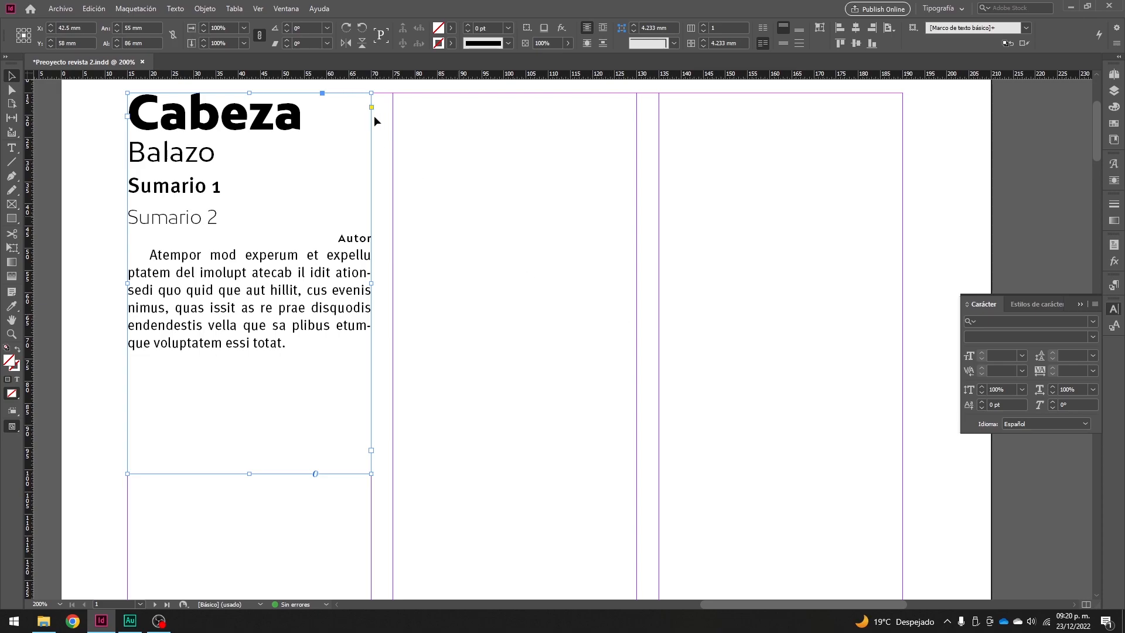
{"action": "left_click", "coordinate": [286, 9]}
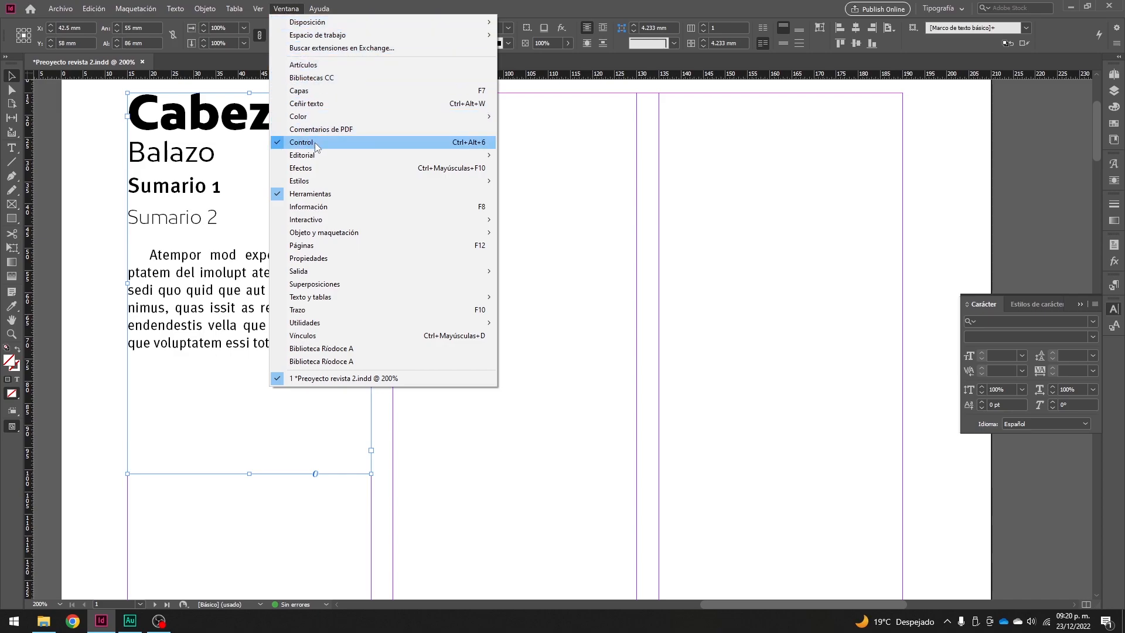
{"action": "mouse_move", "coordinate": [314, 186]}
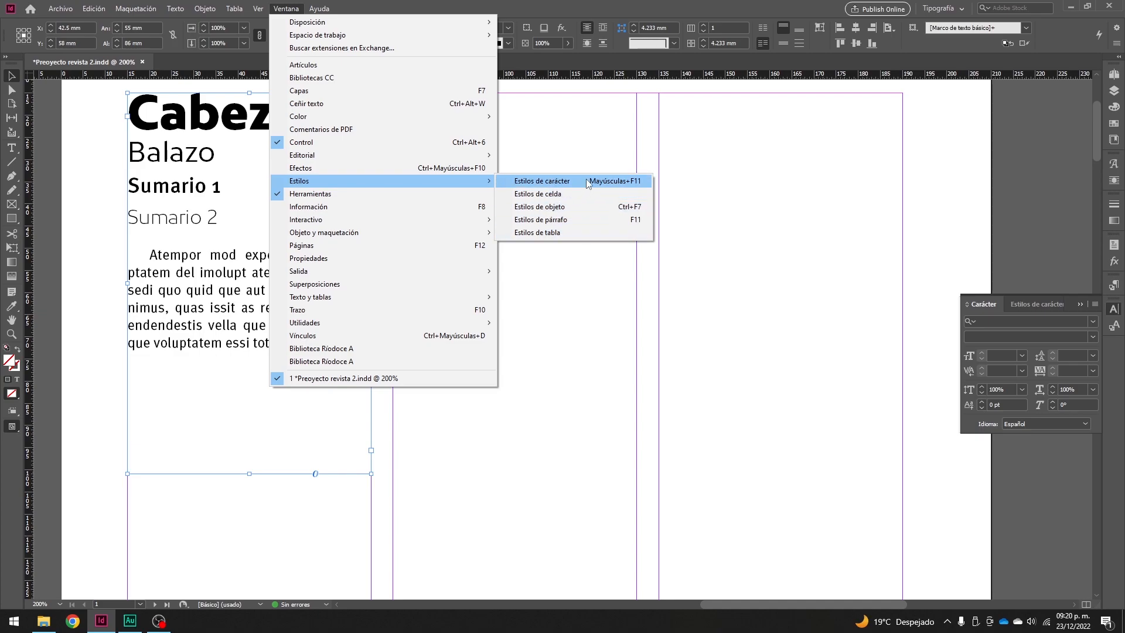
{"action": "left_click", "coordinate": [569, 225]}
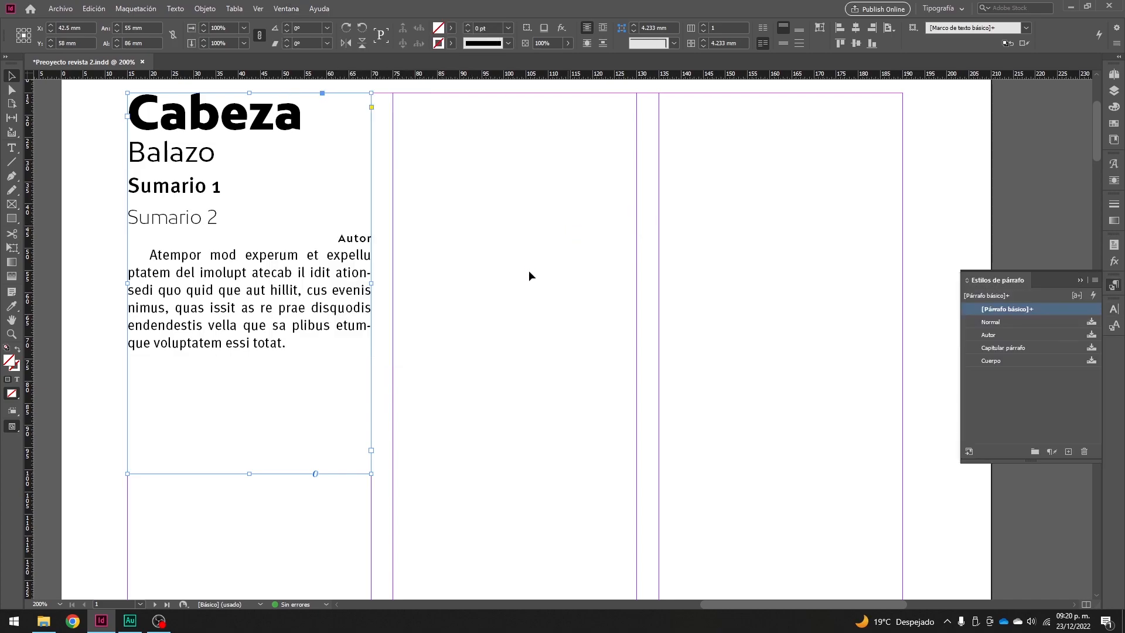
{"action": "left_click_drag", "start_coordinate": [1006, 281], "coordinate": [477, 105]}
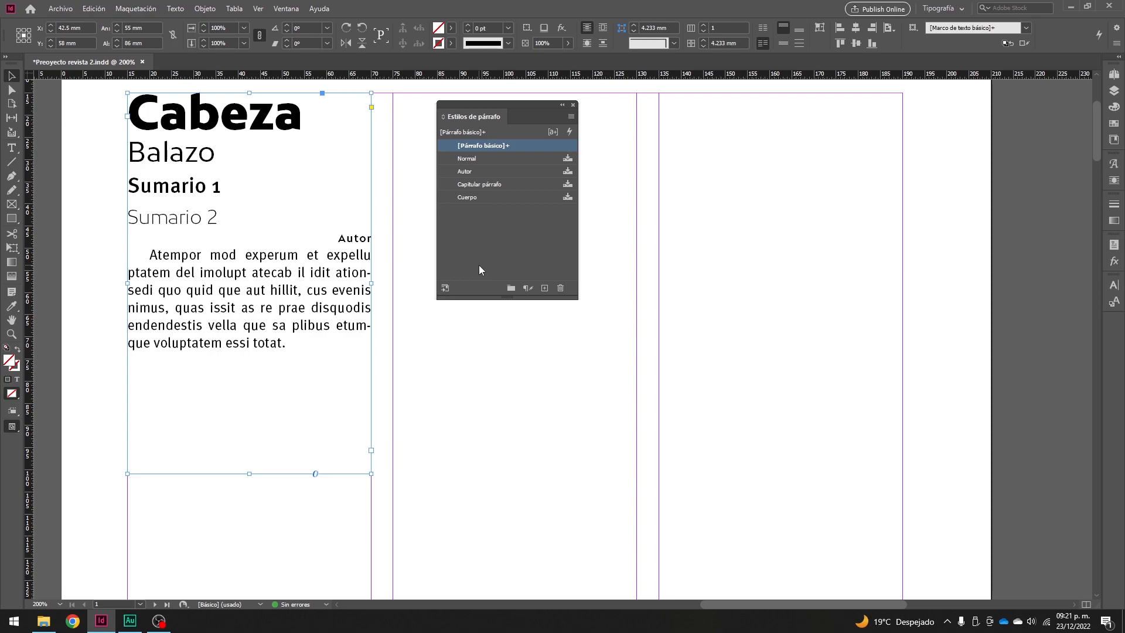
- Try the Normal paragraph style on the whole text frame and undo it
{"action": "left_click", "coordinate": [468, 158]}
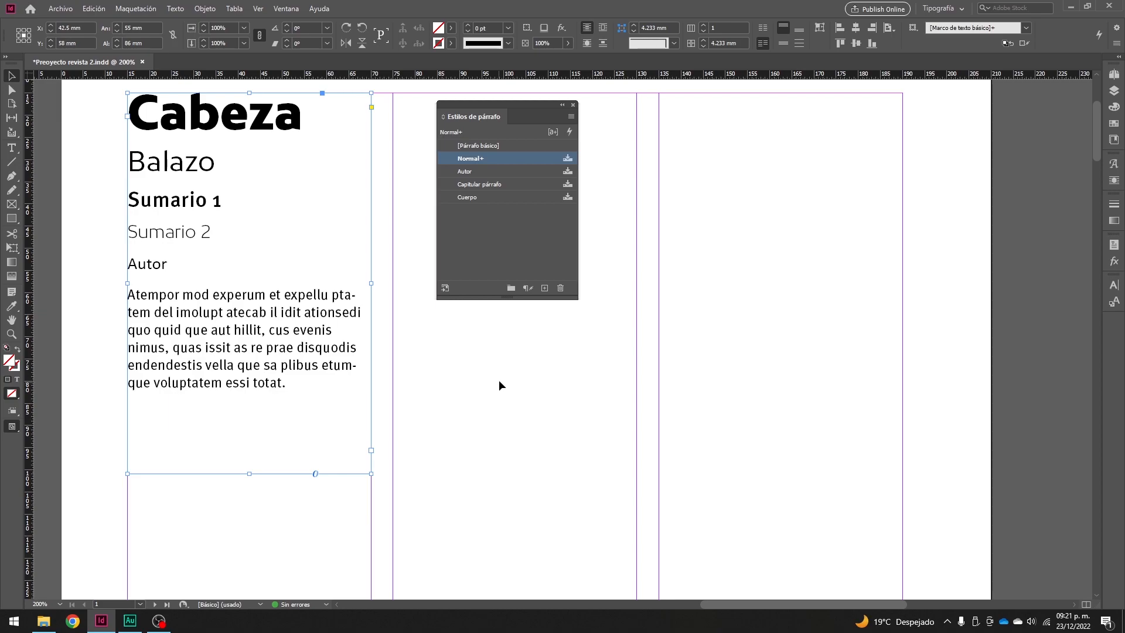
{"action": "key", "text": "ctrl+z"}
- With nothing selected, delete the paragraph styles Normal, Autor, Capitular párrafo and Cuerpo, and enlarge the styles list
{"action": "left_click", "coordinate": [520, 372]}
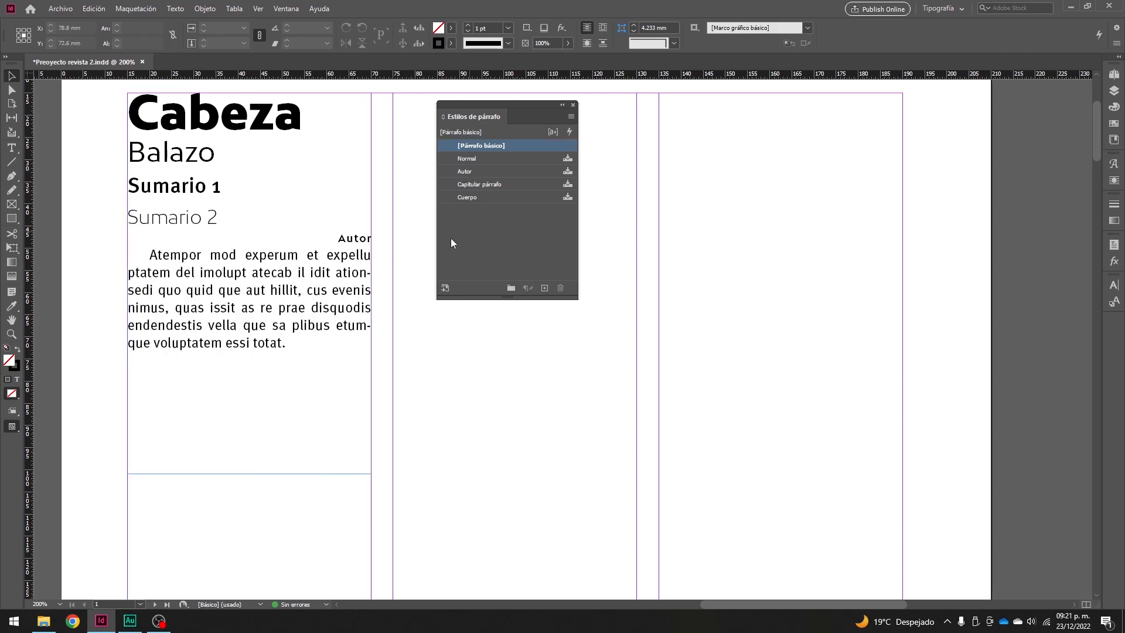
{"action": "left_click", "coordinate": [310, 256]}
{"action": "left_click", "coordinate": [522, 477]}
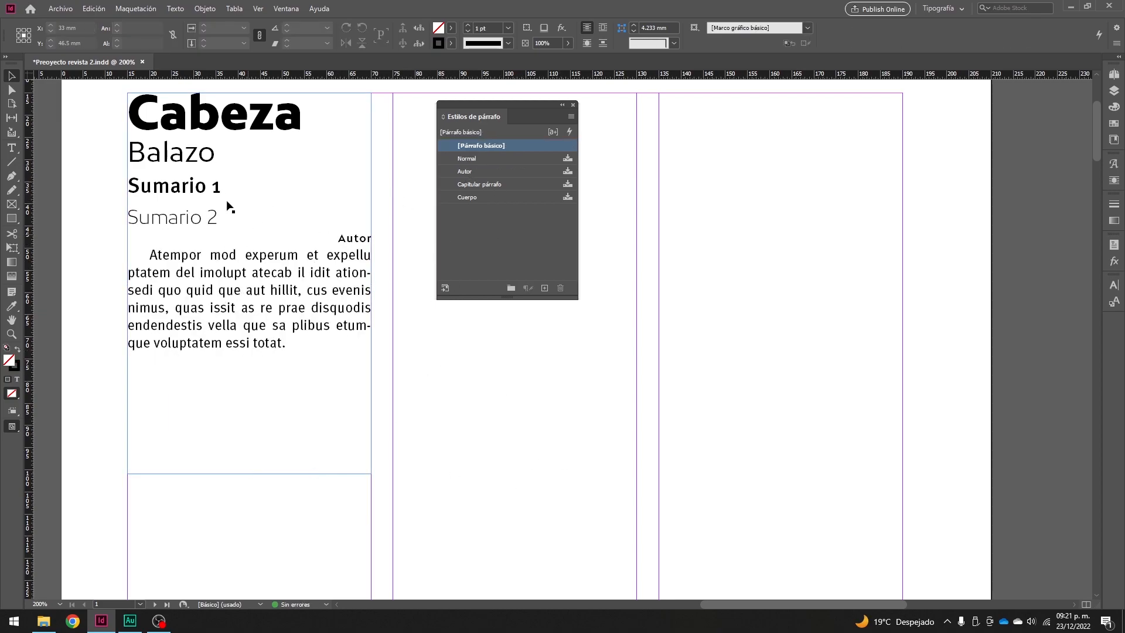
{"action": "left_click", "coordinate": [473, 160]}
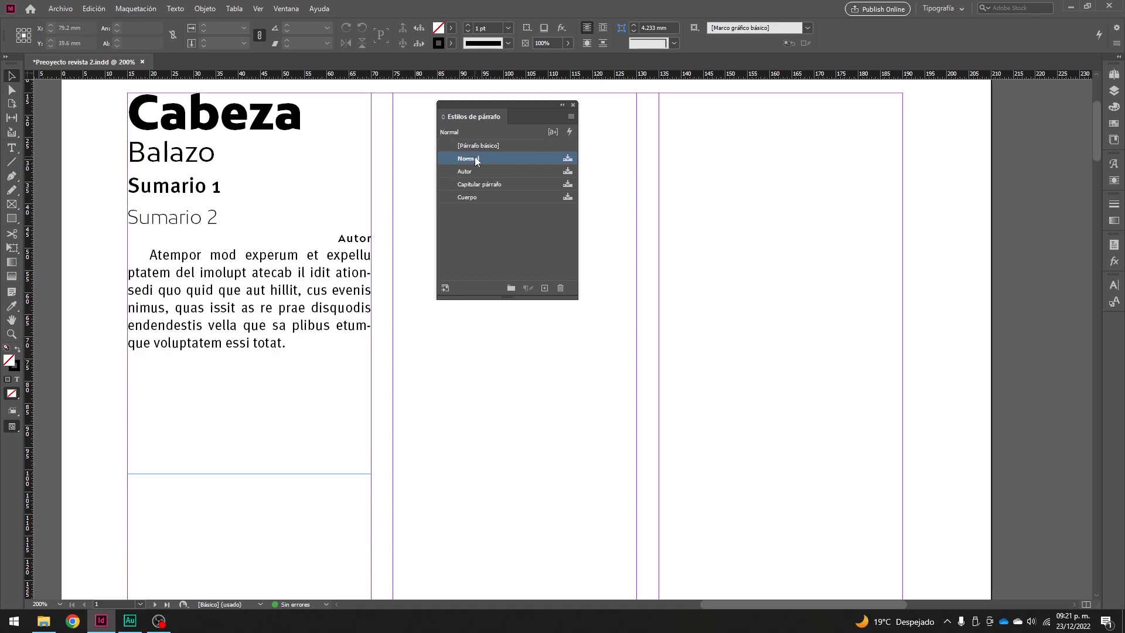
{"action": "left_click", "coordinate": [485, 197], "text": "shift"}
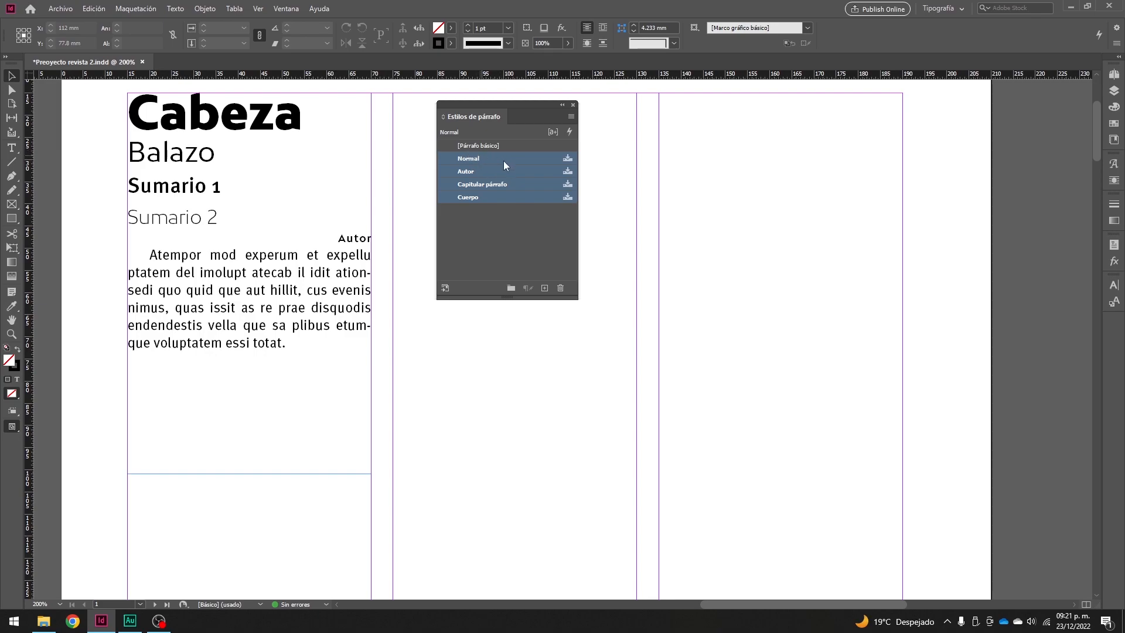
{"action": "left_click", "coordinate": [561, 288]}
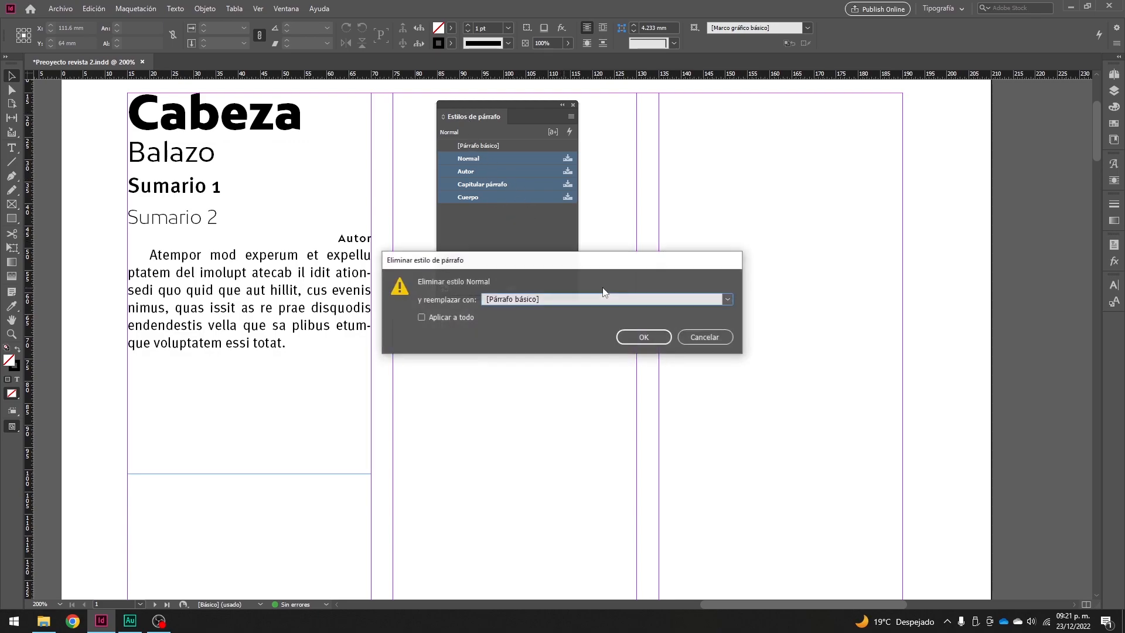
{"action": "left_click", "coordinate": [644, 338]}
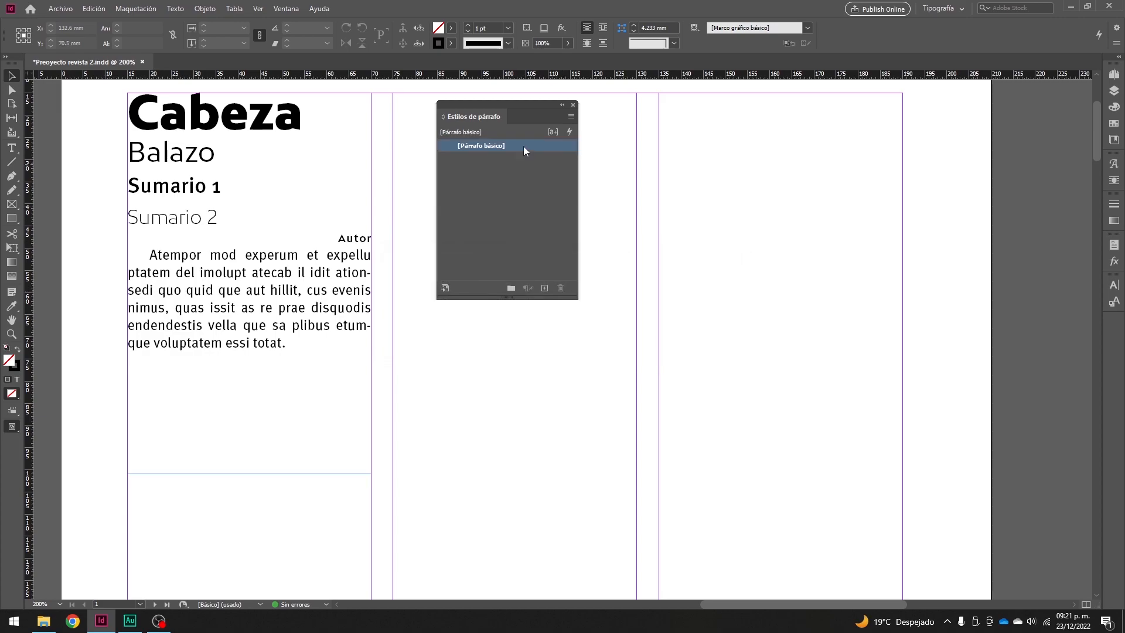
{"action": "left_click_drag", "start_coordinate": [506, 298], "coordinate": [501, 326]}
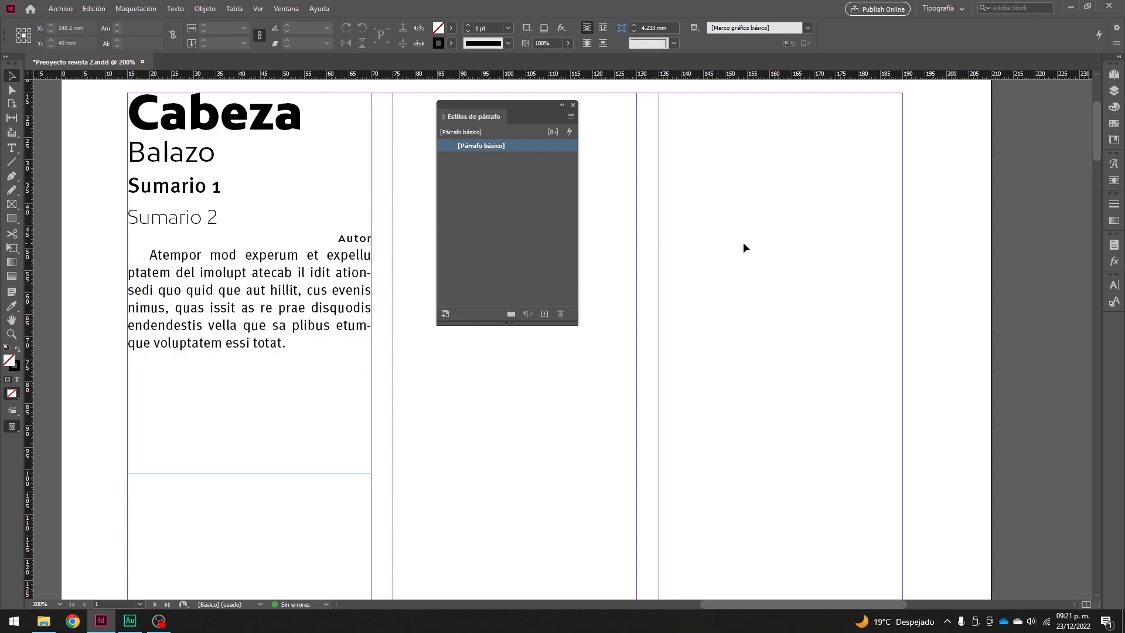
{"action": "double_click", "coordinate": [258, 124]}
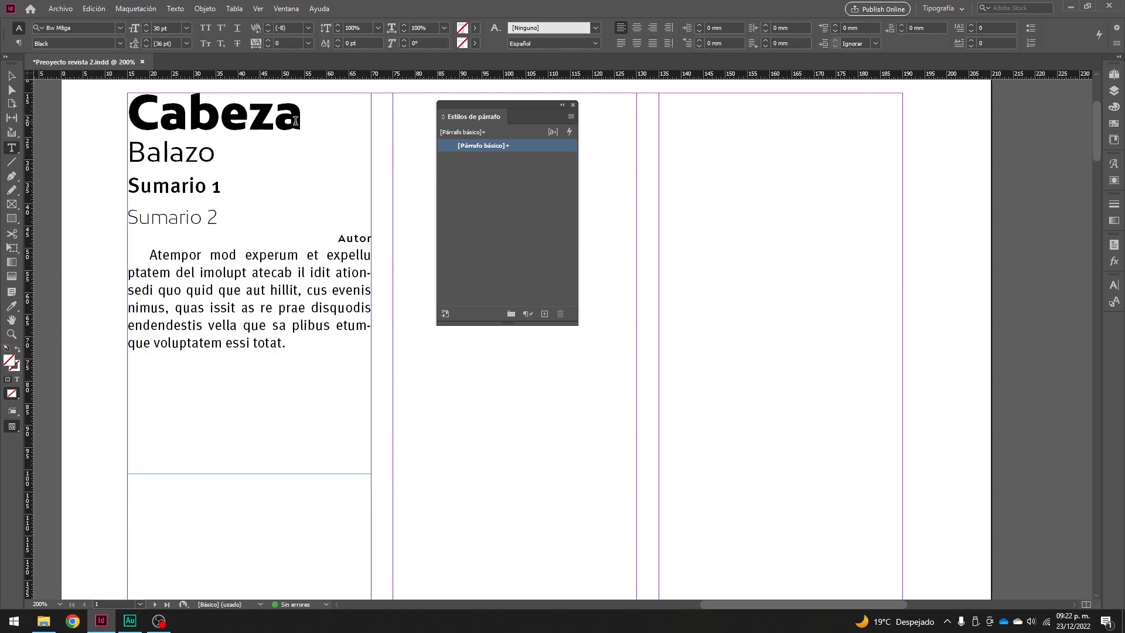
{"action": "left_click", "coordinate": [190, 157]}
{"action": "left_click", "coordinate": [188, 188]}
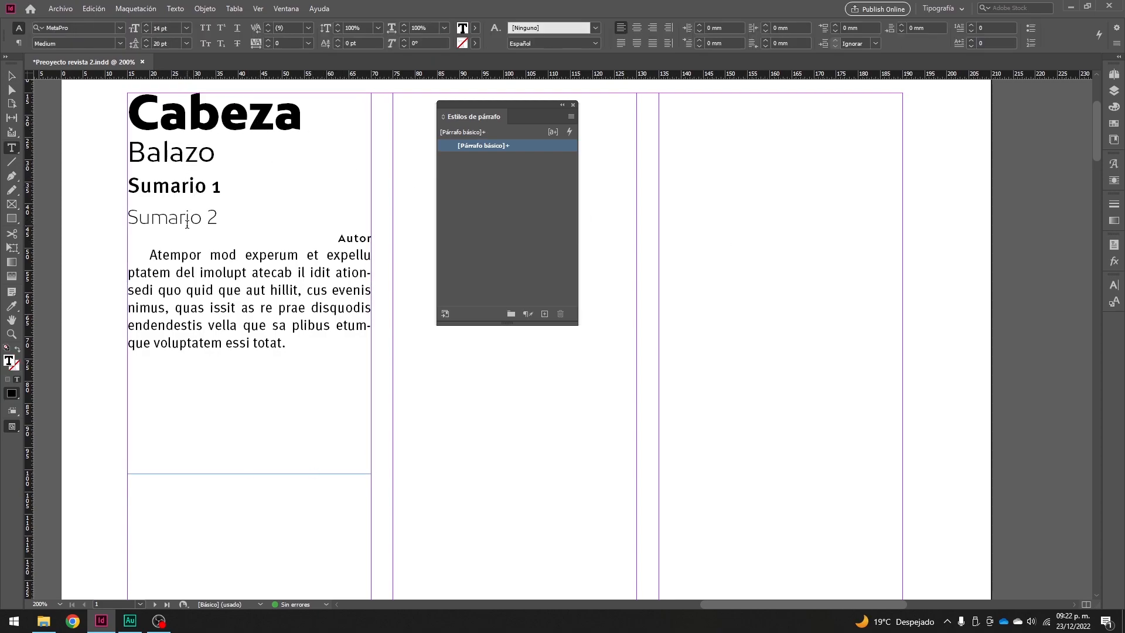
{"action": "left_click", "coordinate": [187, 224]}
{"action": "left_click_drag", "start_coordinate": [338, 238], "coordinate": [361, 399]}
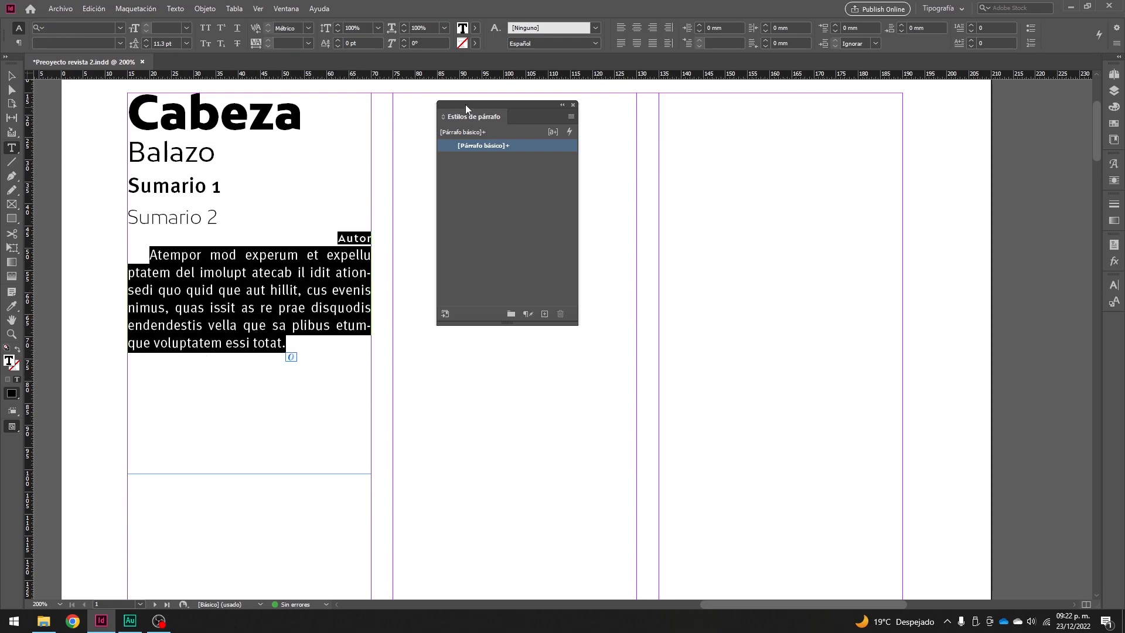
- Move the paragraph styles list over the third column and start a new paragraph style from the "Cabeza" headline's formatting
{"action": "left_click_drag", "start_coordinate": [476, 102], "coordinate": [716, 100]}
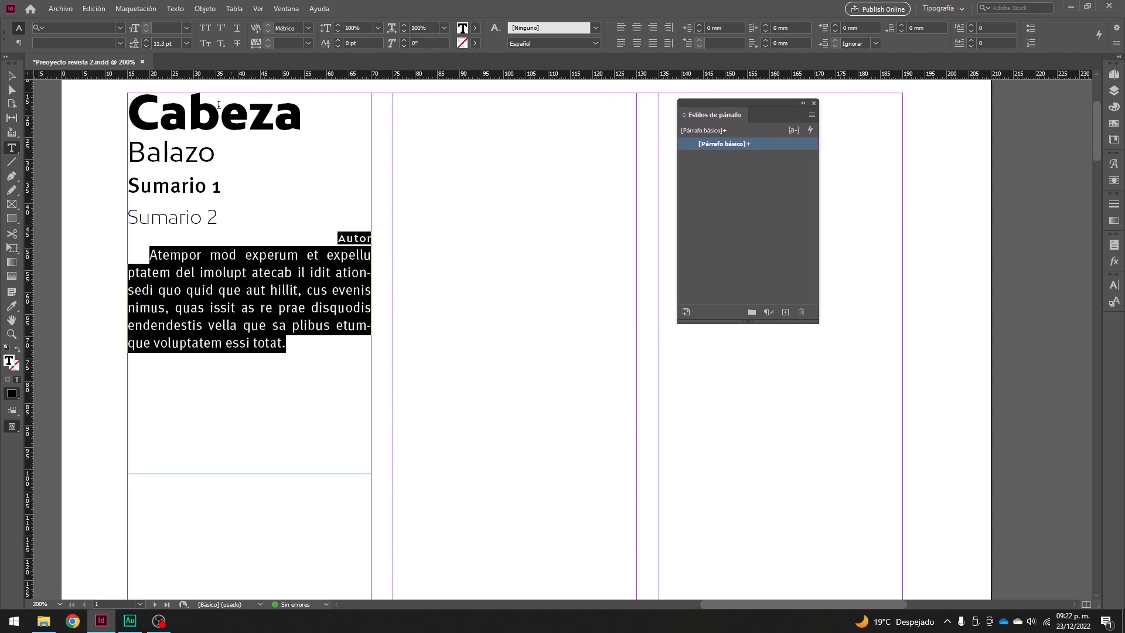
{"action": "left_click", "coordinate": [196, 103]}
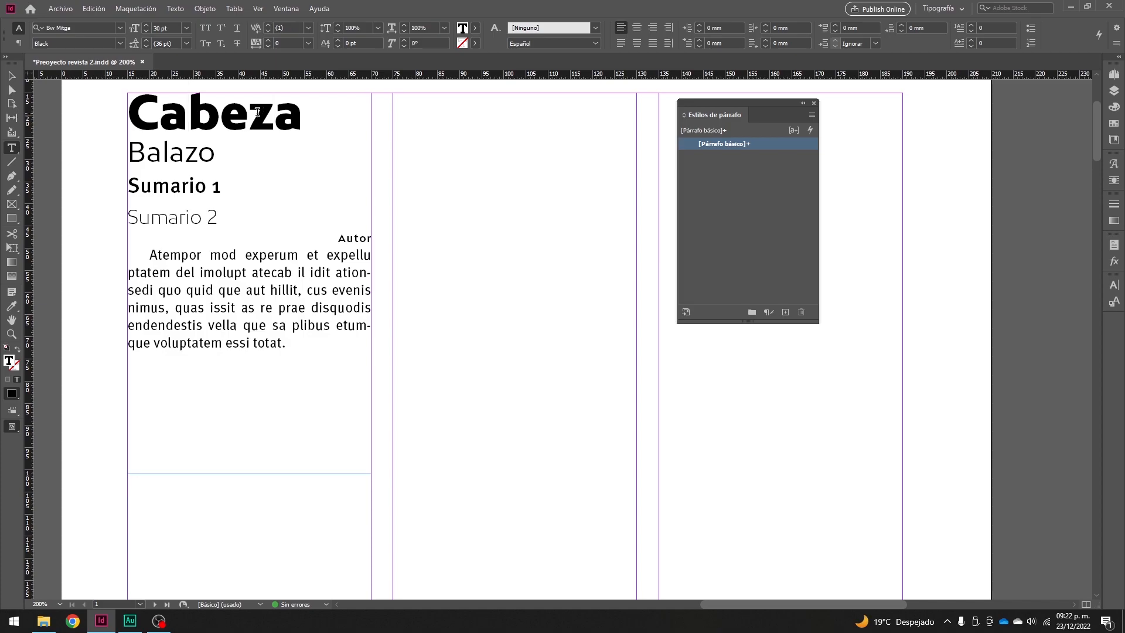
{"action": "left_click", "coordinate": [210, 119]}
{"action": "left_click", "coordinate": [181, 120]}
{"action": "left_click_drag", "start_coordinate": [716, 101], "coordinate": [713, 116]}
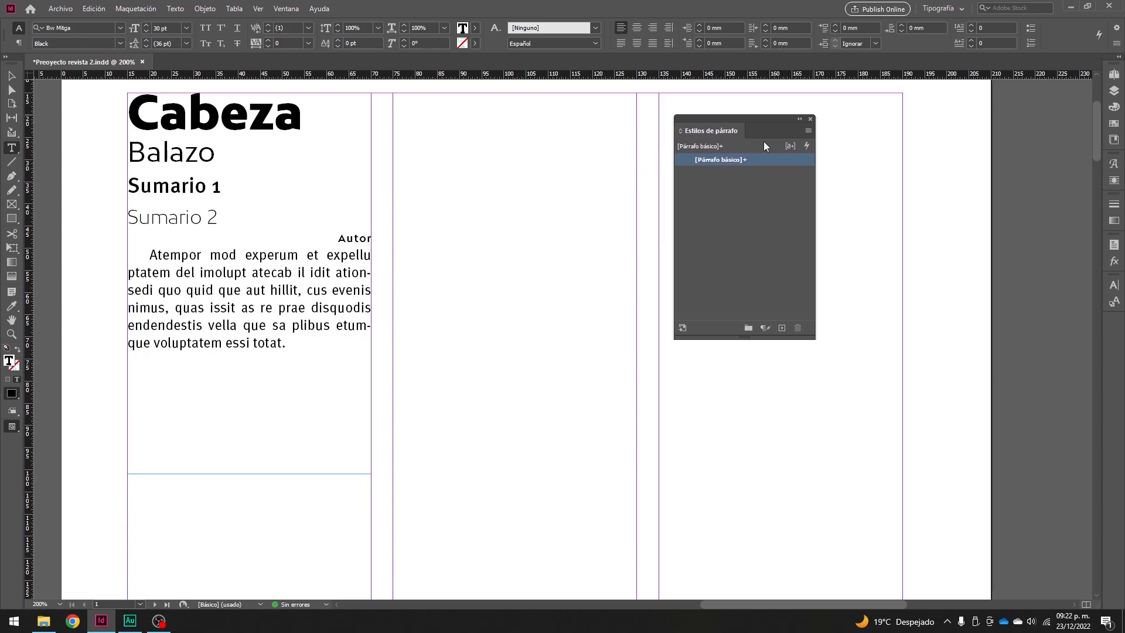
{"action": "left_click", "coordinate": [808, 131]}
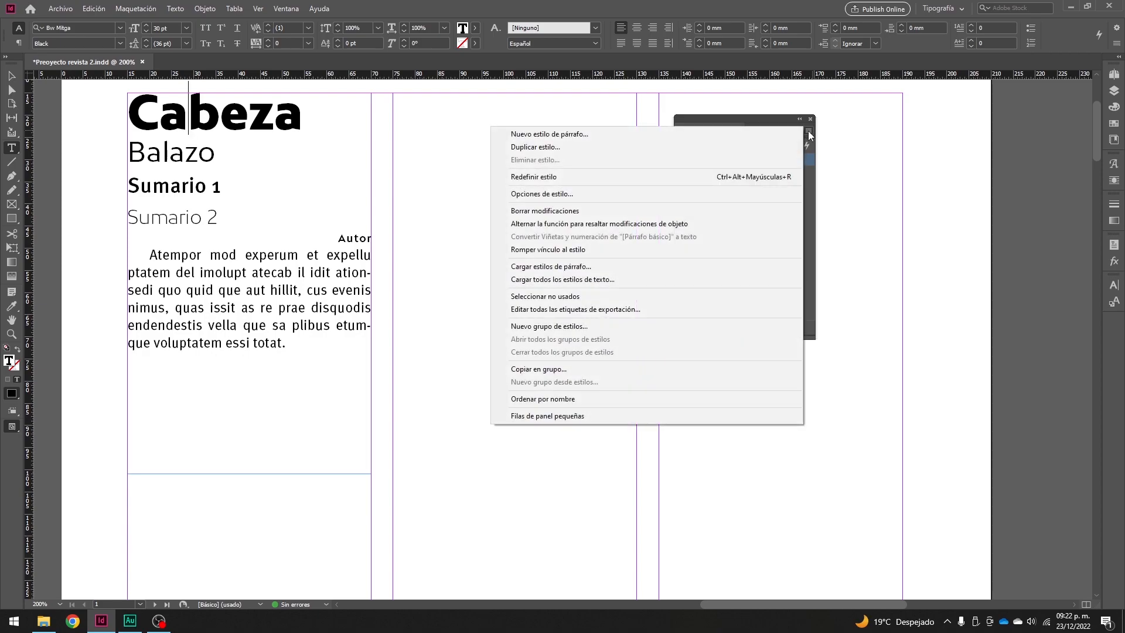
{"action": "left_click", "coordinate": [567, 136]}
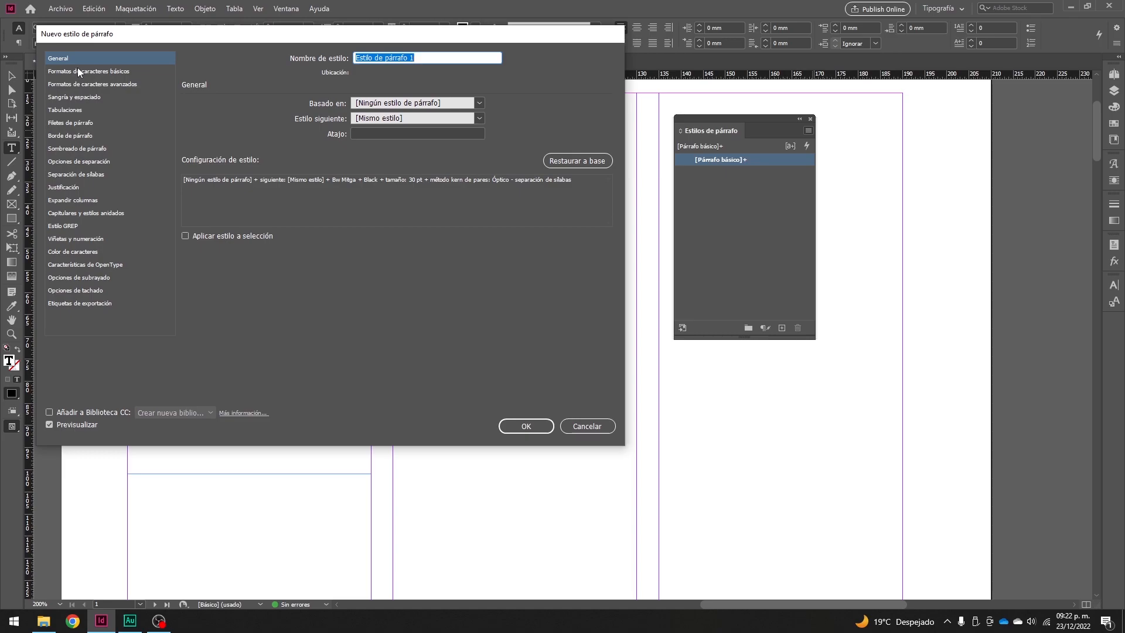
- Examine the new style's setting categories beside the sample text, including basic characters, indents and spacing, tabs, paragraph border and export tags
{"action": "left_click_drag", "start_coordinate": [280, 40], "coordinate": [437, 94]}
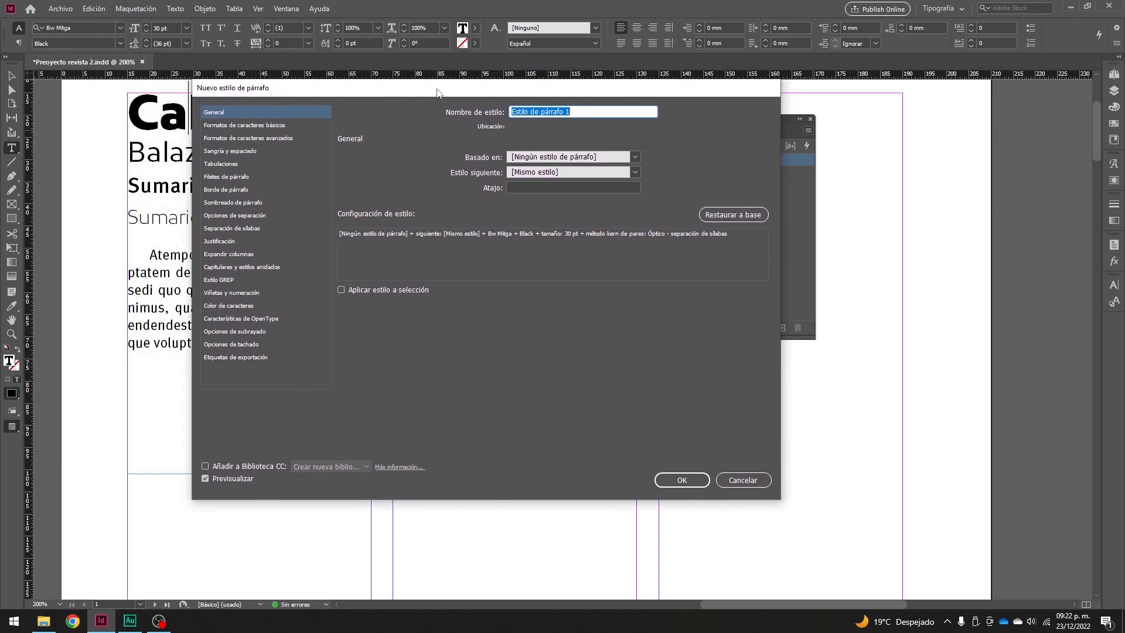
{"action": "left_click", "coordinate": [255, 125]}
{"action": "left_click", "coordinate": [254, 138]}
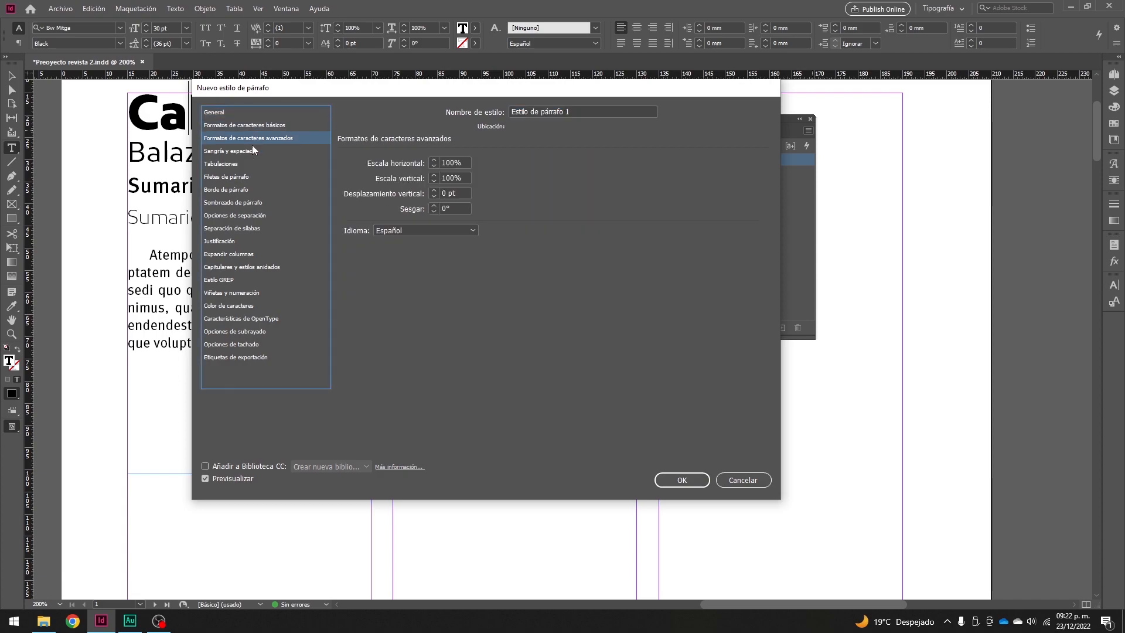
{"action": "left_click", "coordinate": [248, 127]}
{"action": "left_click", "coordinate": [240, 150]}
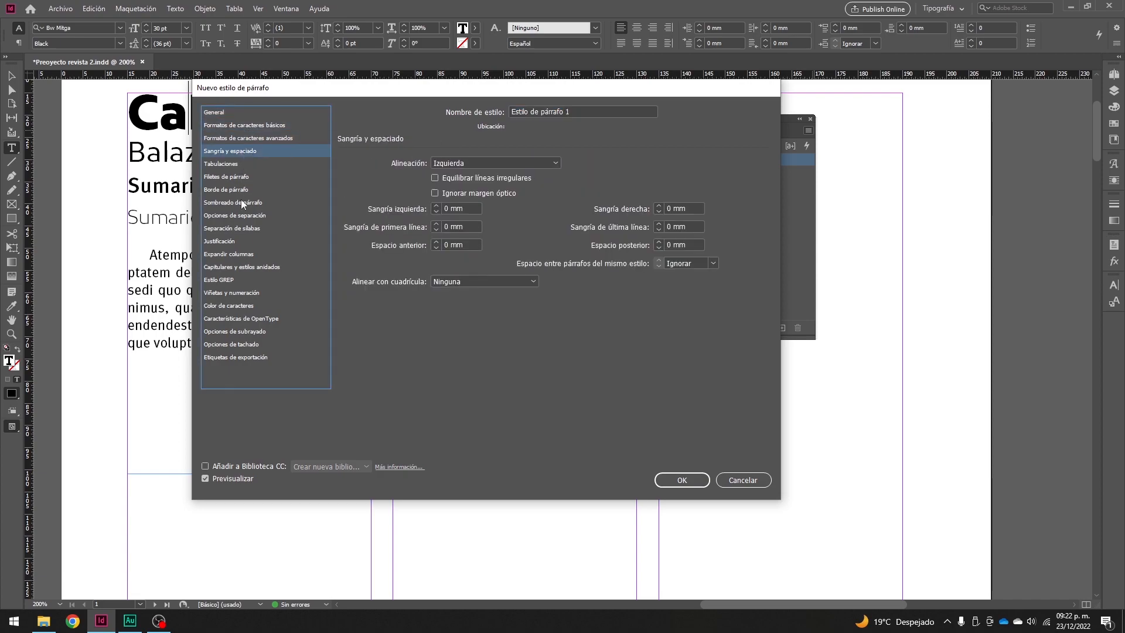
{"action": "left_click_drag", "start_coordinate": [287, 91], "coordinate": [432, 110]}
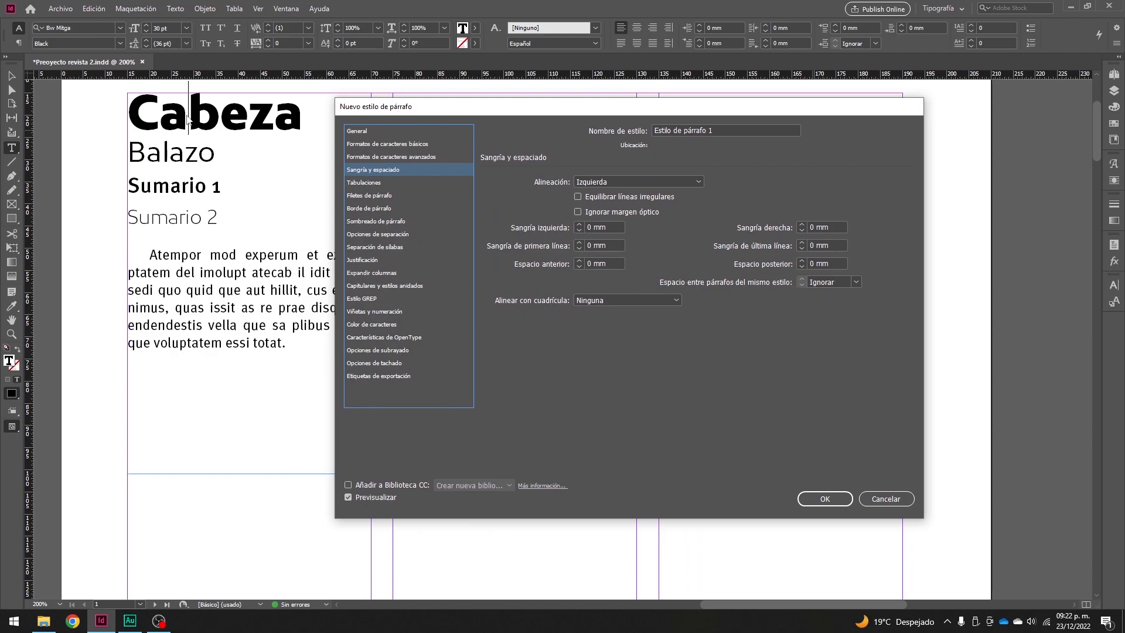
{"action": "left_click", "coordinate": [375, 183]}
{"action": "left_click", "coordinate": [369, 206]}
{"action": "left_click", "coordinate": [378, 261]}
{"action": "left_click", "coordinate": [379, 311]}
{"action": "left_click", "coordinate": [380, 375]}
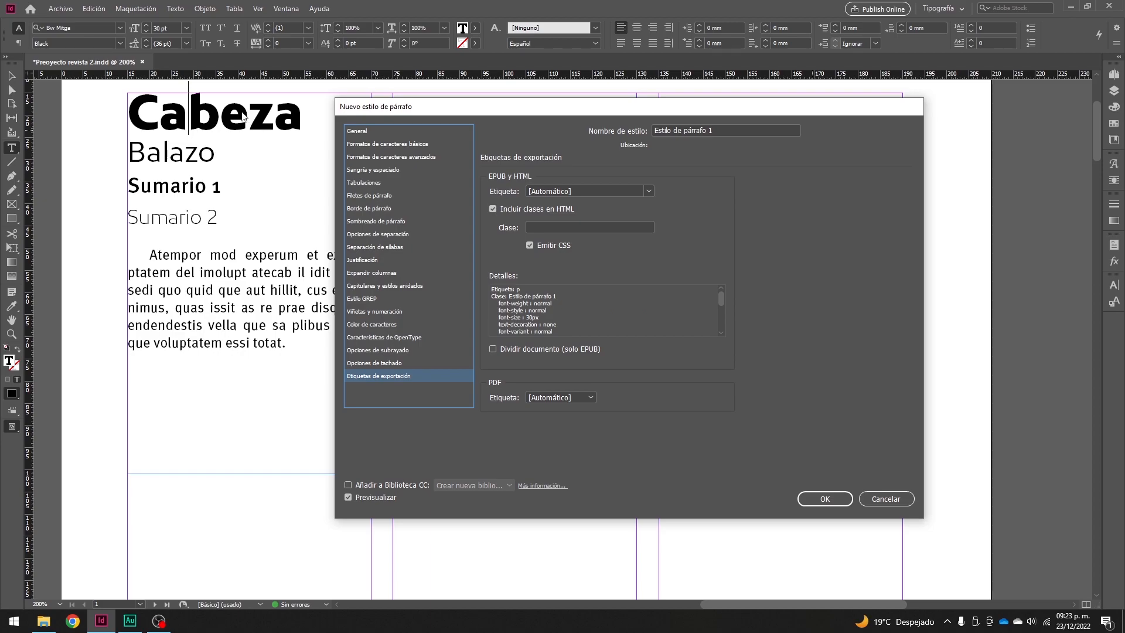
{"action": "left_click", "coordinate": [387, 143]}
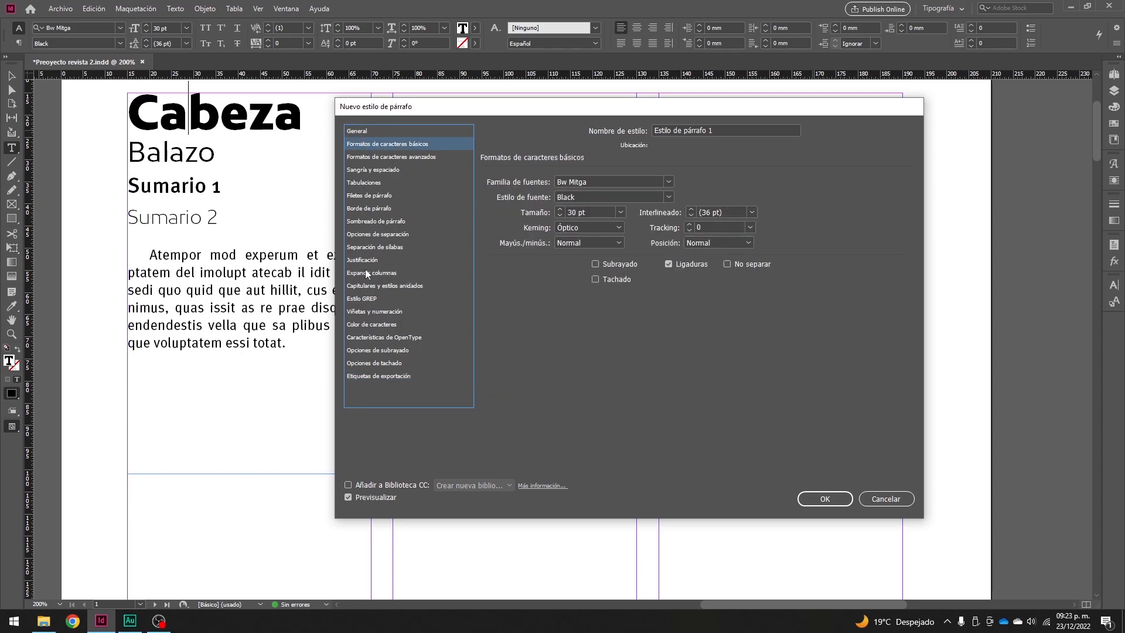
{"action": "left_click", "coordinate": [366, 131]}
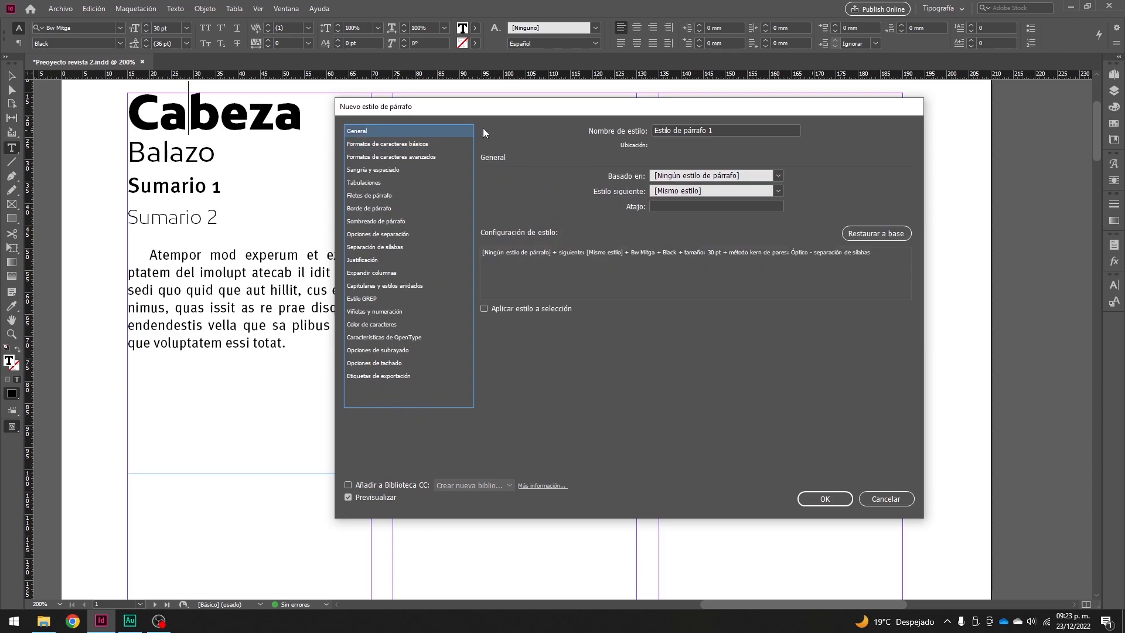
- Name the new paragraph style "Cabeza" and create it
{"action": "left_click", "coordinate": [736, 131]}
{"action": "left_click_drag", "start_coordinate": [743, 130], "coordinate": [601, 129]}
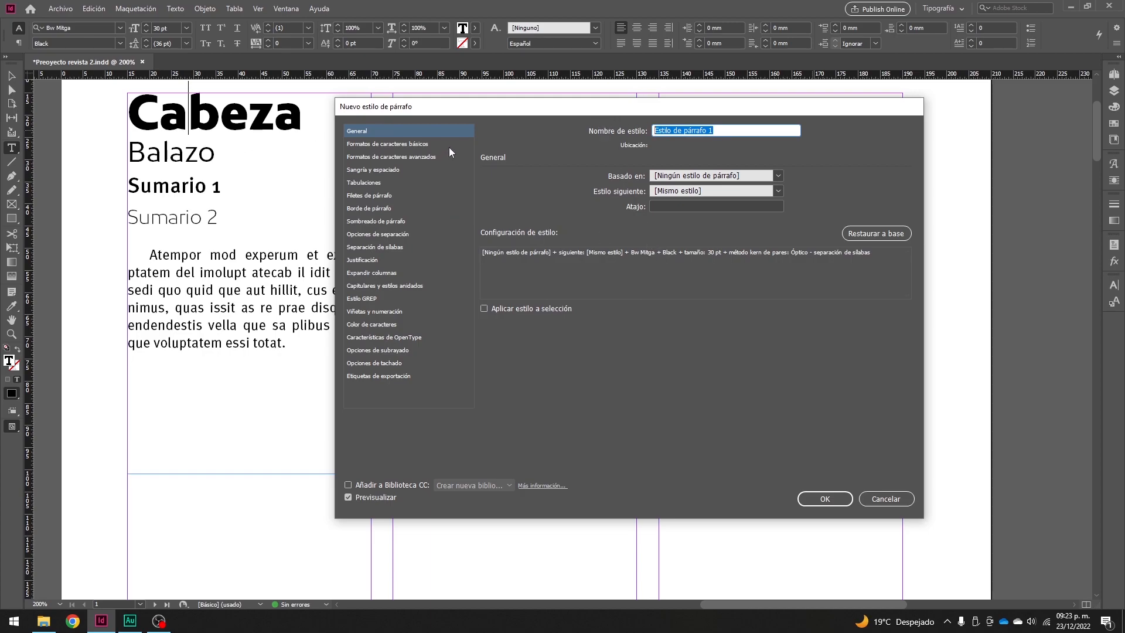
{"action": "type", "text": "Cabeza"}
{"action": "left_click", "coordinate": [813, 500]}
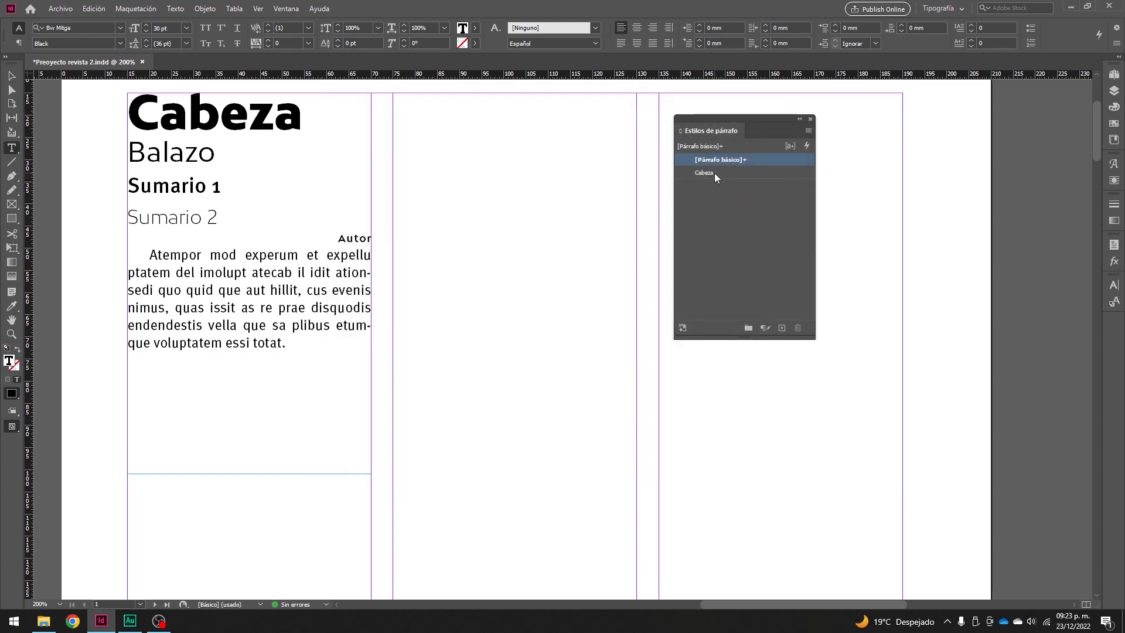
- Create a new paragraph style named "Balazo" from the formatting of the Balazo line
{"action": "left_click", "coordinate": [194, 154]}
{"action": "left_click", "coordinate": [809, 131]}
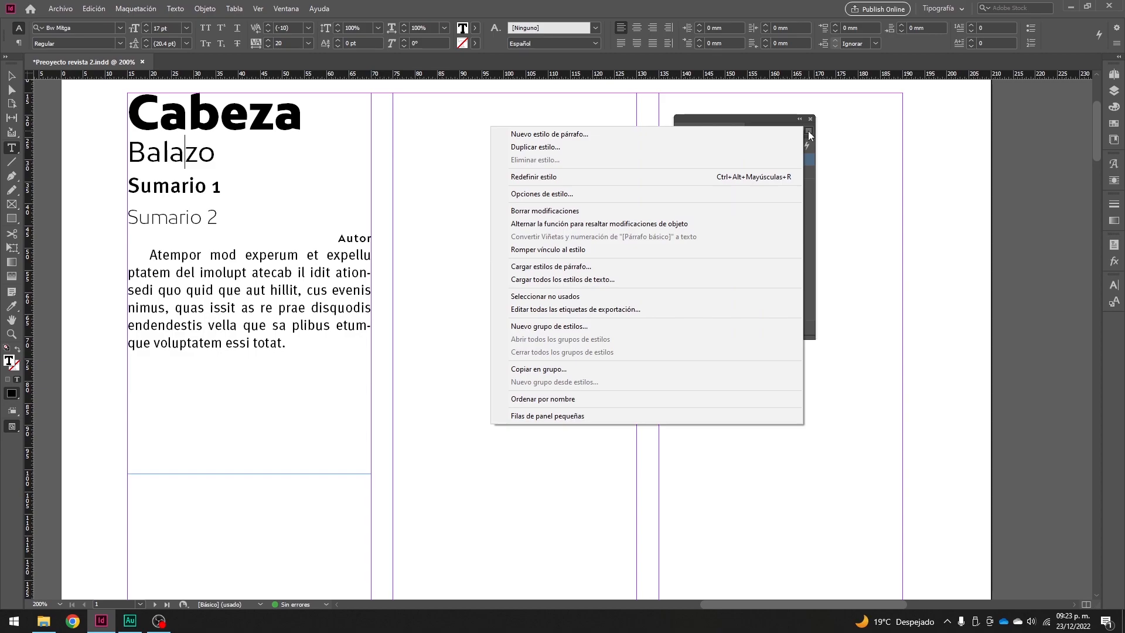
{"action": "left_click", "coordinate": [571, 134]}
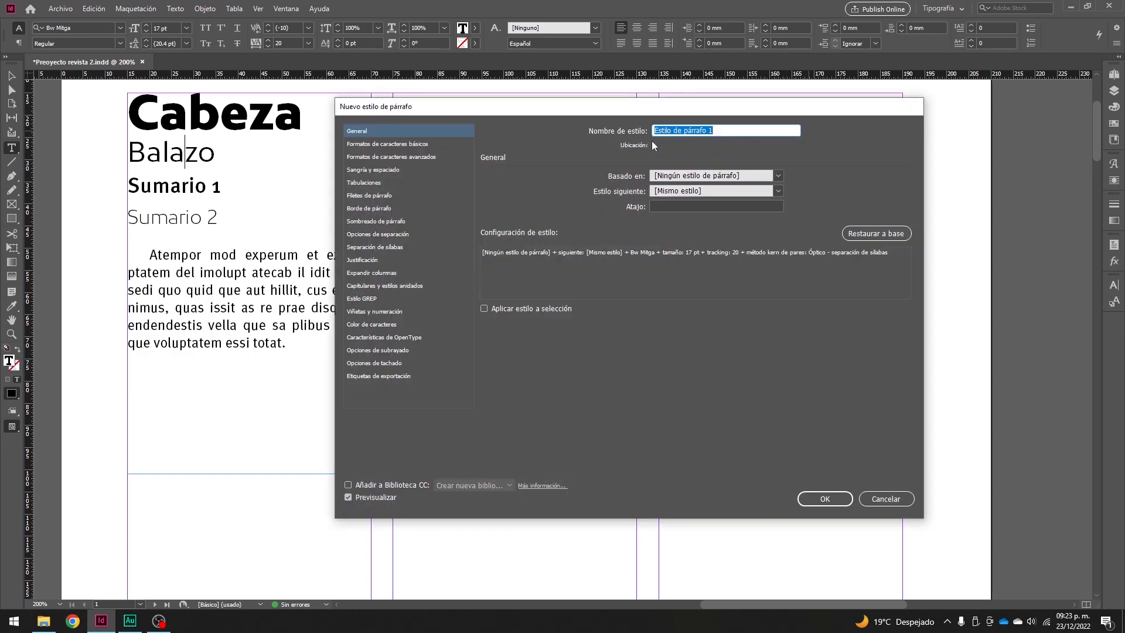
{"action": "type", "text": "Balazo"}
{"action": "key", "text": "Return"}
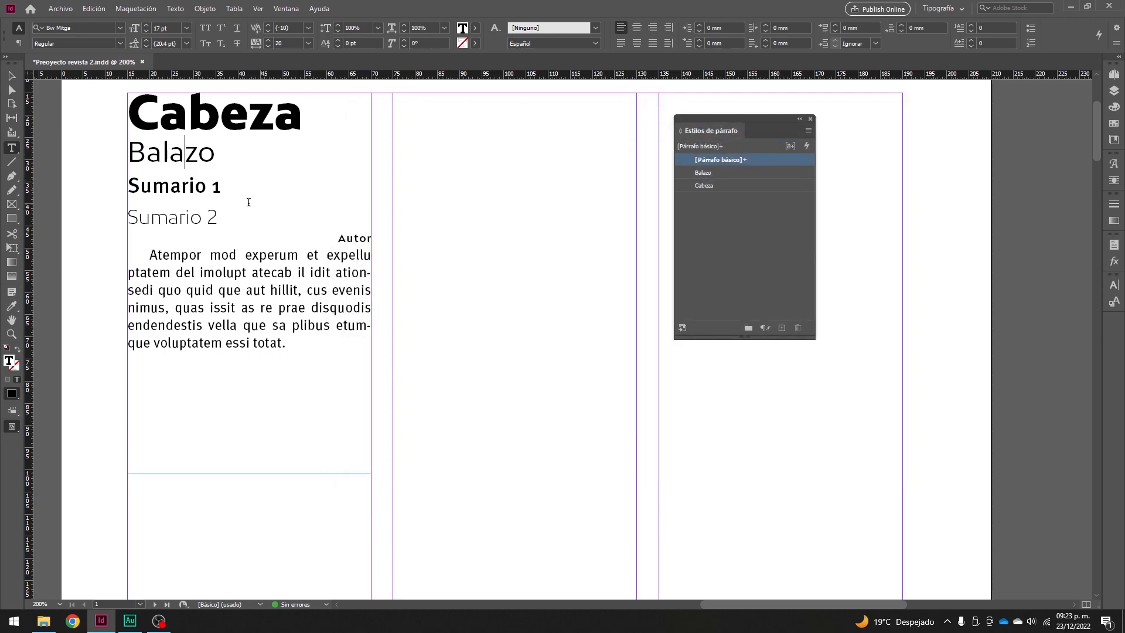
- Create a new paragraph style named "Sumario 1" from the formatting of the Sumario 1 line
{"action": "left_click", "coordinate": [191, 186]}
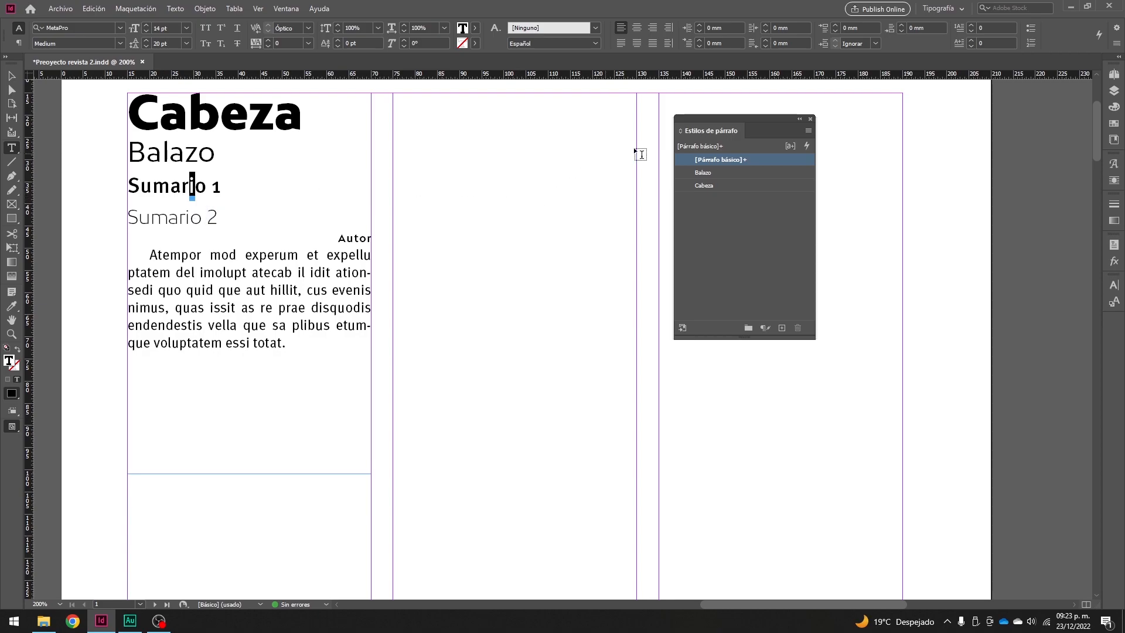
{"action": "left_click", "coordinate": [805, 132]}
{"action": "left_click", "coordinate": [603, 132]}
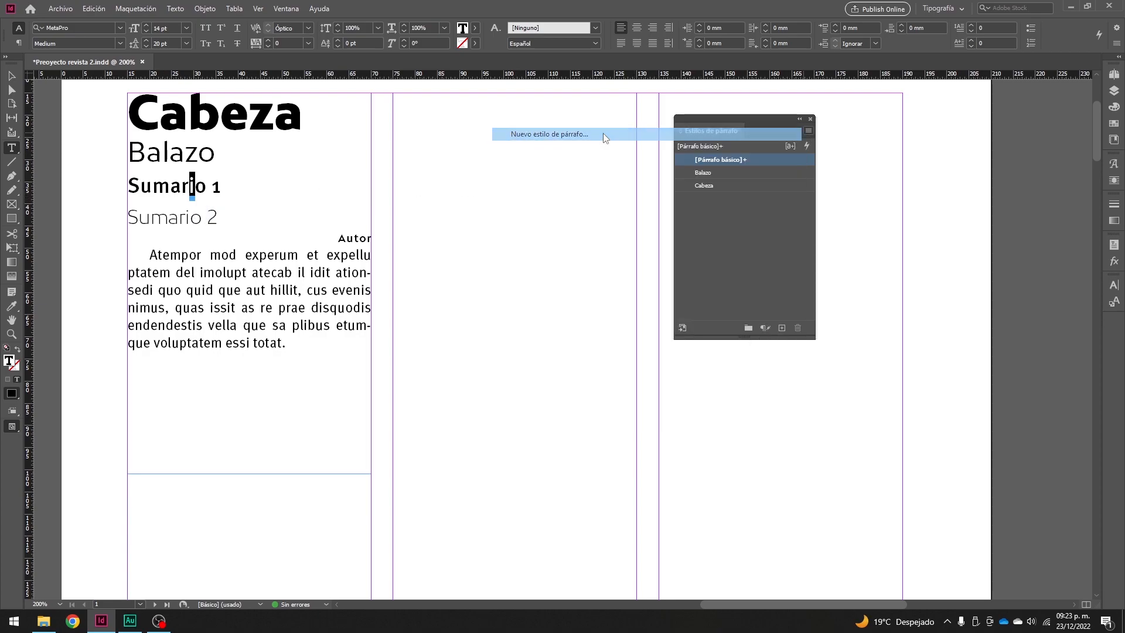
{"action": "type", "text": "Su"}
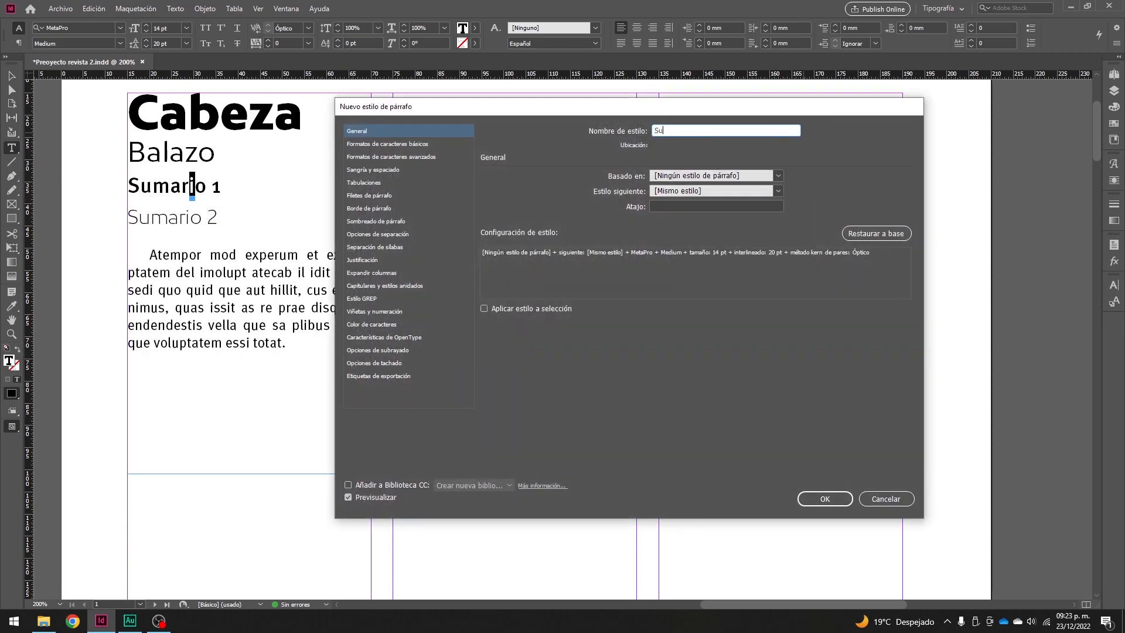
{"action": "type", "text": "mario 1"}
{"action": "key", "text": "Return"}
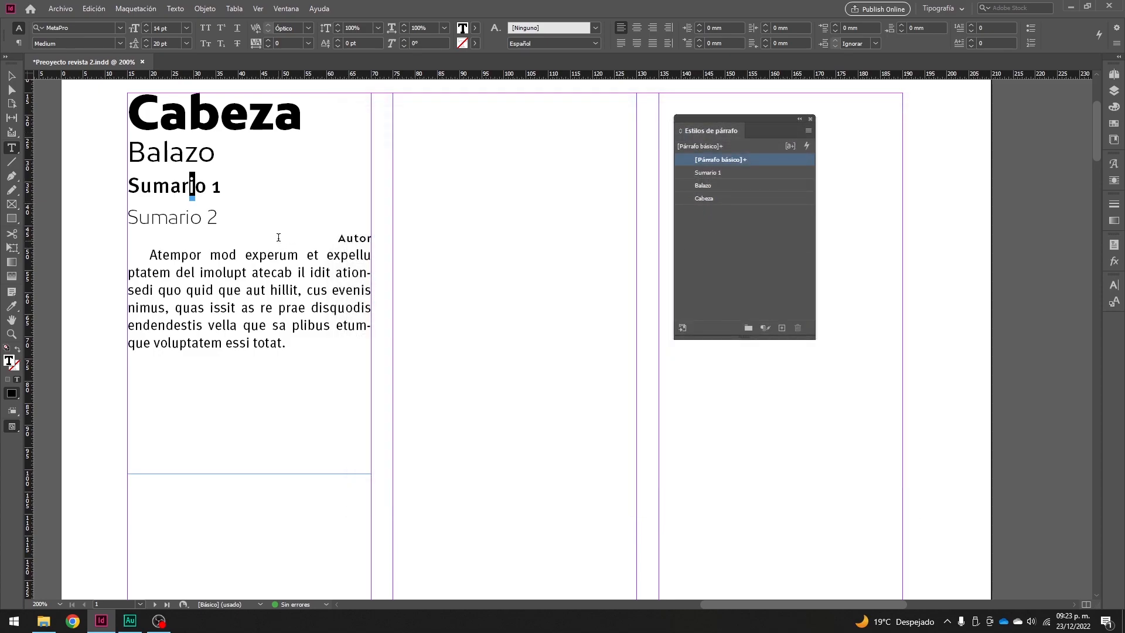
- Create a new paragraph style named "Sumario 2" from the formatting of the Sumario 2 line
{"action": "left_click", "coordinate": [199, 221]}
{"action": "left_click", "coordinate": [809, 130]}
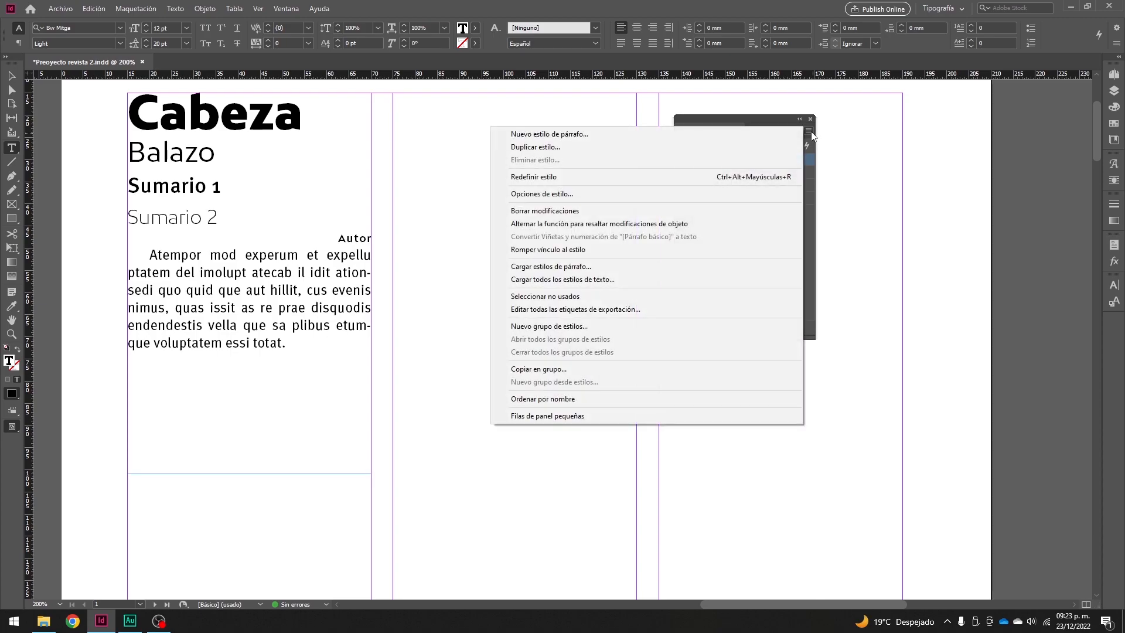
{"action": "left_click", "coordinate": [610, 135]}
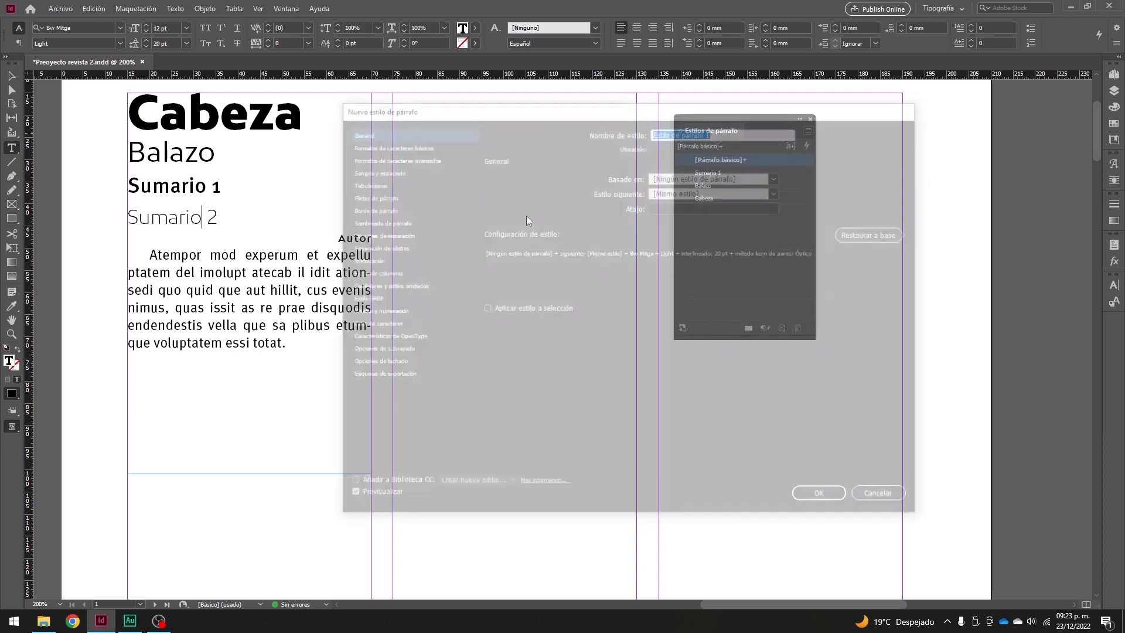
{"action": "type", "text": "Suma"}
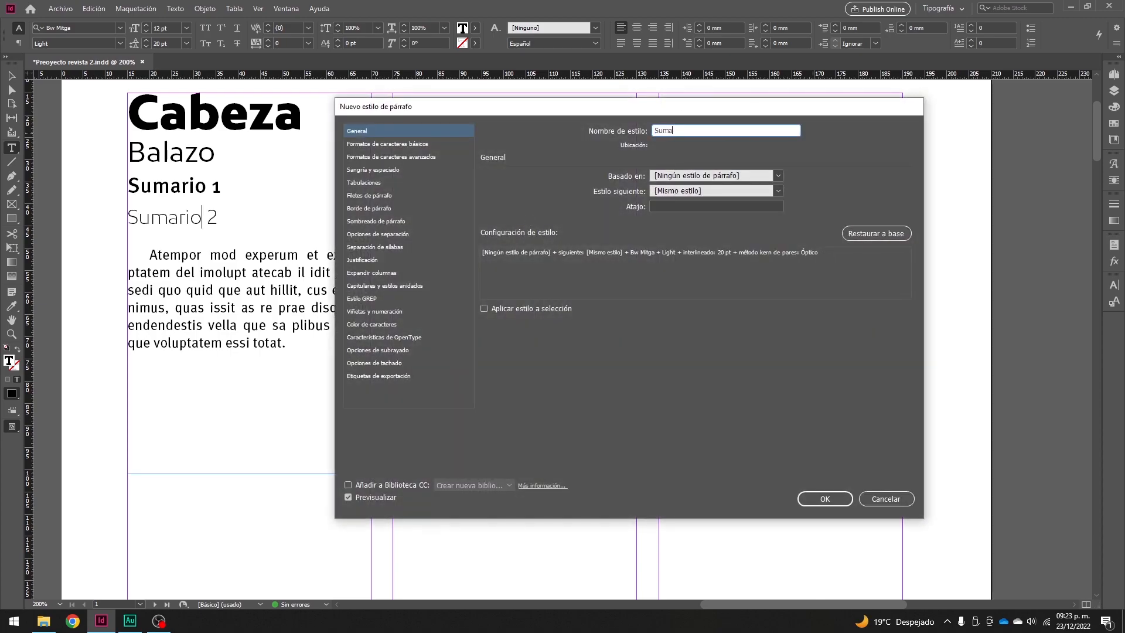
{"action": "type", "text": "rio 2"}
{"action": "key", "text": "Return"}
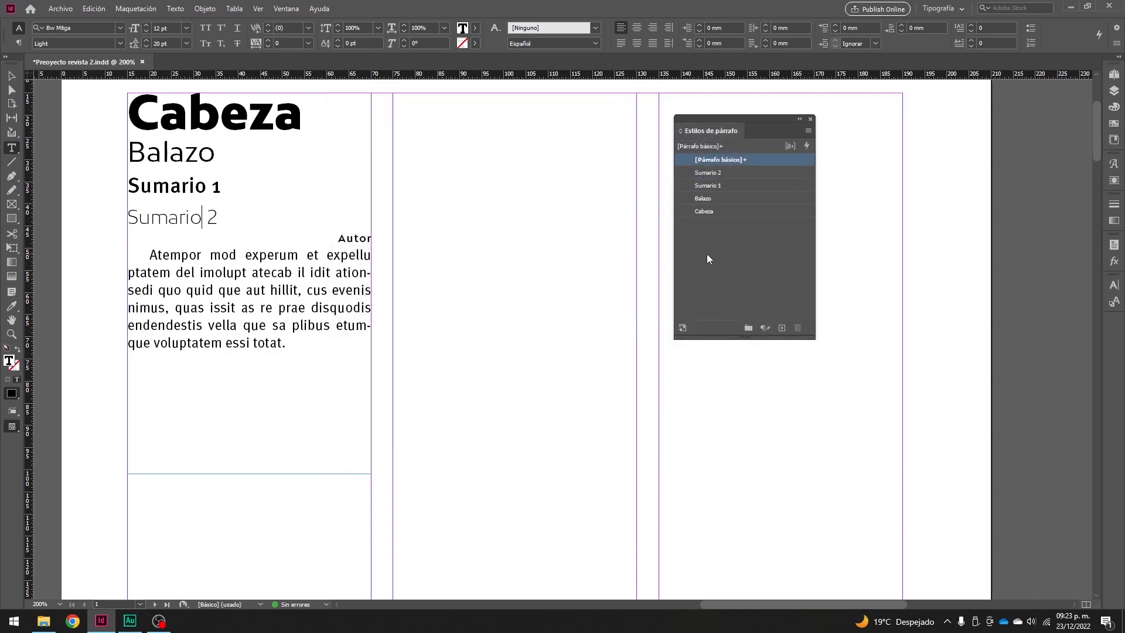
- Reorder the paragraph styles as Cabeza, Balazo, Sumario 1, Sumario 2, and move the styles list to the page's outer edge
{"action": "left_click", "coordinate": [726, 212]}
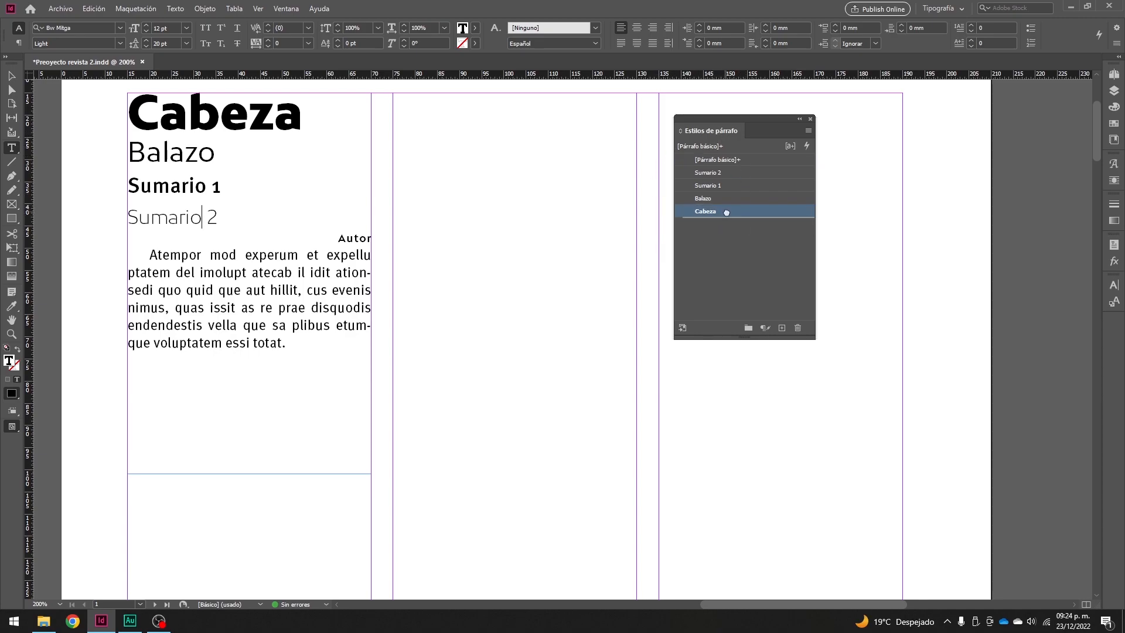
{"action": "left_click_drag", "start_coordinate": [717, 214], "coordinate": [722, 167]}
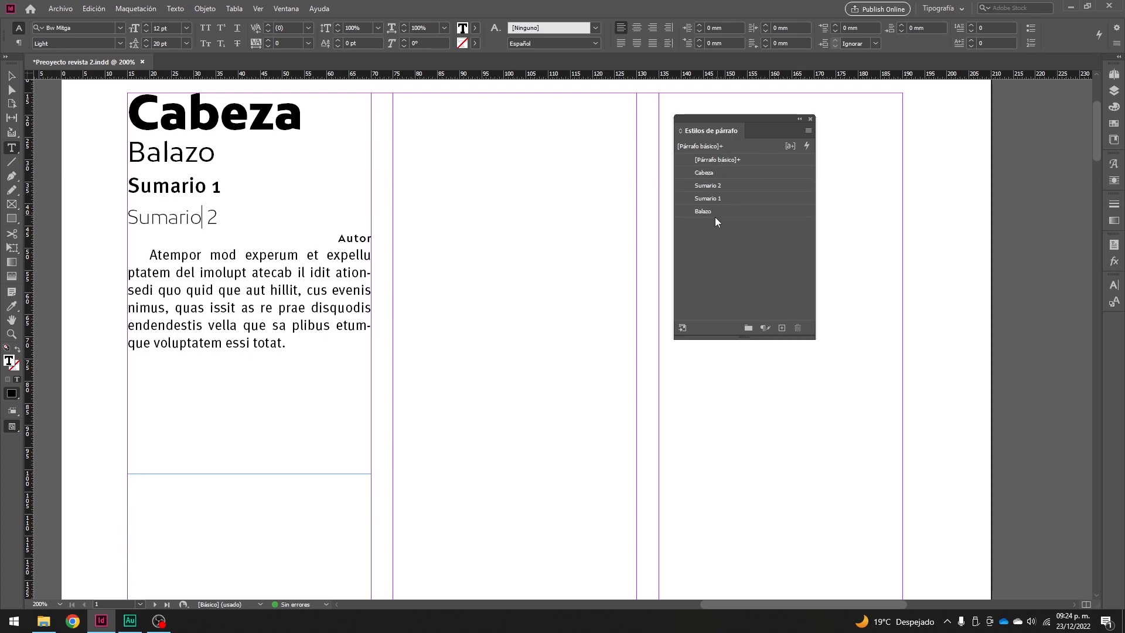
{"action": "left_click_drag", "start_coordinate": [708, 212], "coordinate": [720, 182]}
{"action": "left_click_drag", "start_coordinate": [709, 197], "coordinate": [719, 215]}
{"action": "left_click_drag", "start_coordinate": [739, 118], "coordinate": [933, 108]}
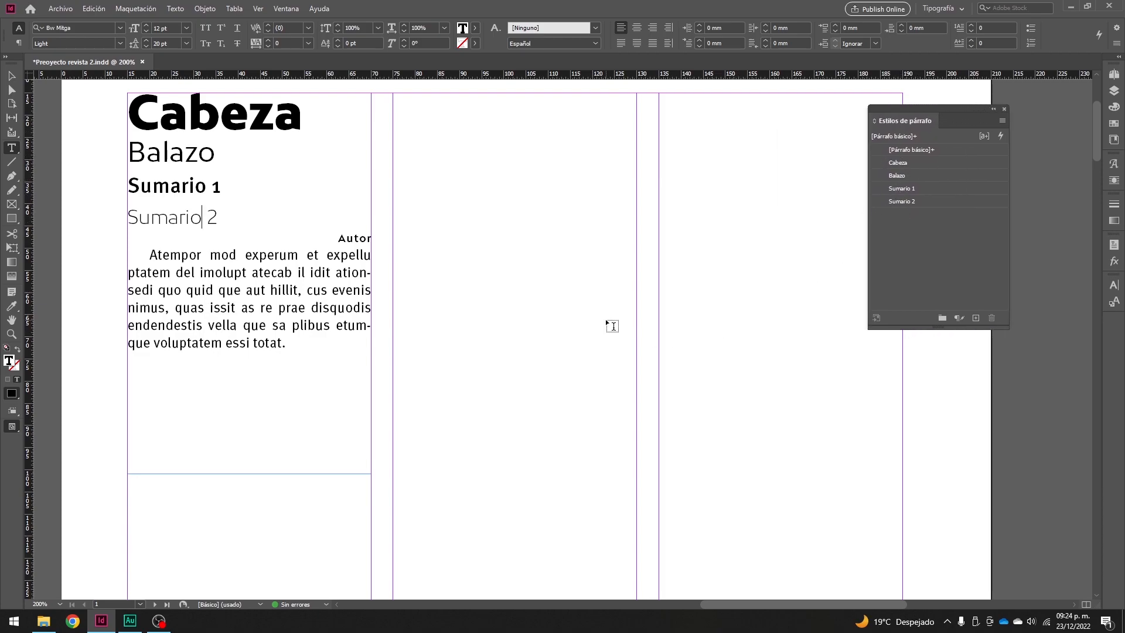
- With nothing selected, place the first Word document from the Textos folder in the second column as a 55 by 221.5 mm text frame
{"action": "left_click", "coordinate": [12, 75]}
{"action": "left_click", "coordinate": [453, 296]}
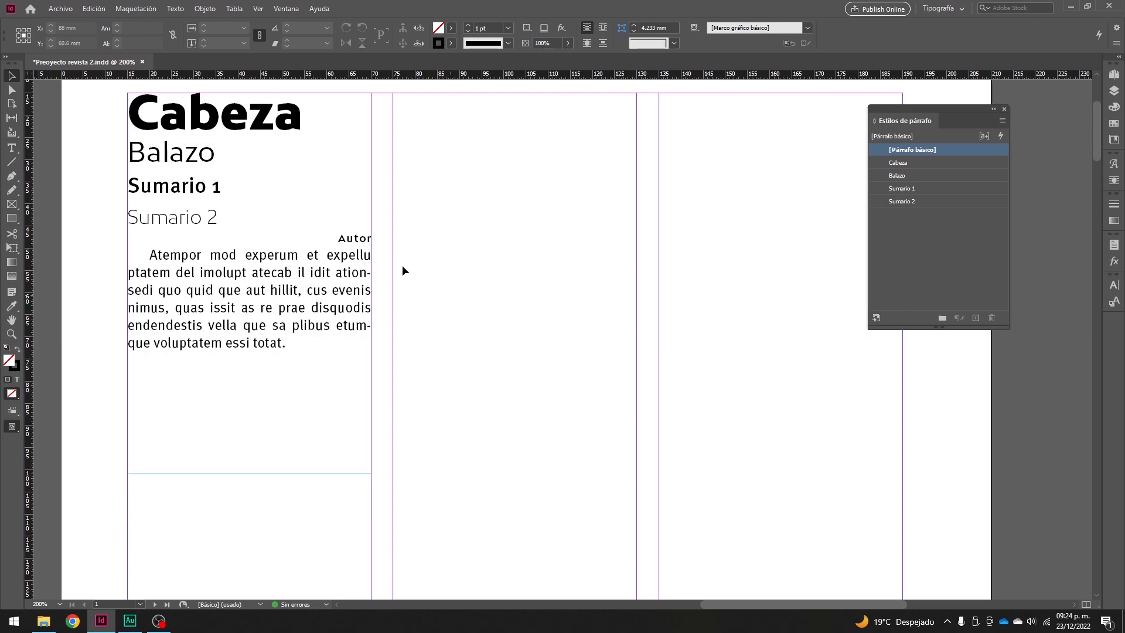
{"action": "left_click", "coordinate": [60, 9]}
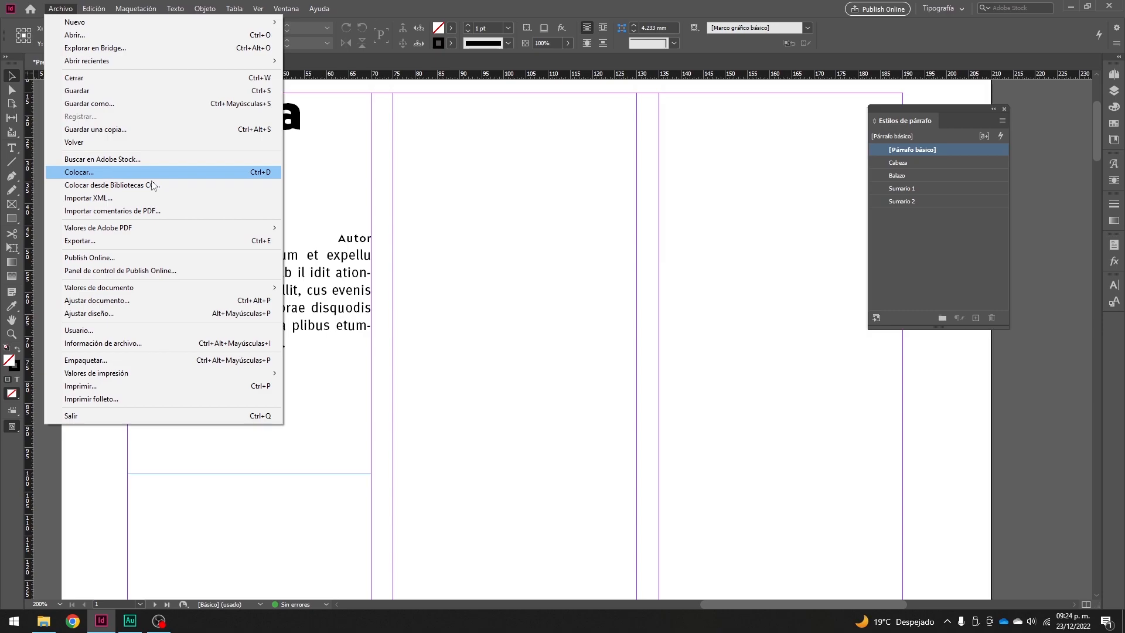
{"action": "left_click", "coordinate": [260, 174]}
{"action": "left_click_drag", "start_coordinate": [620, 171], "coordinate": [245, 148]}
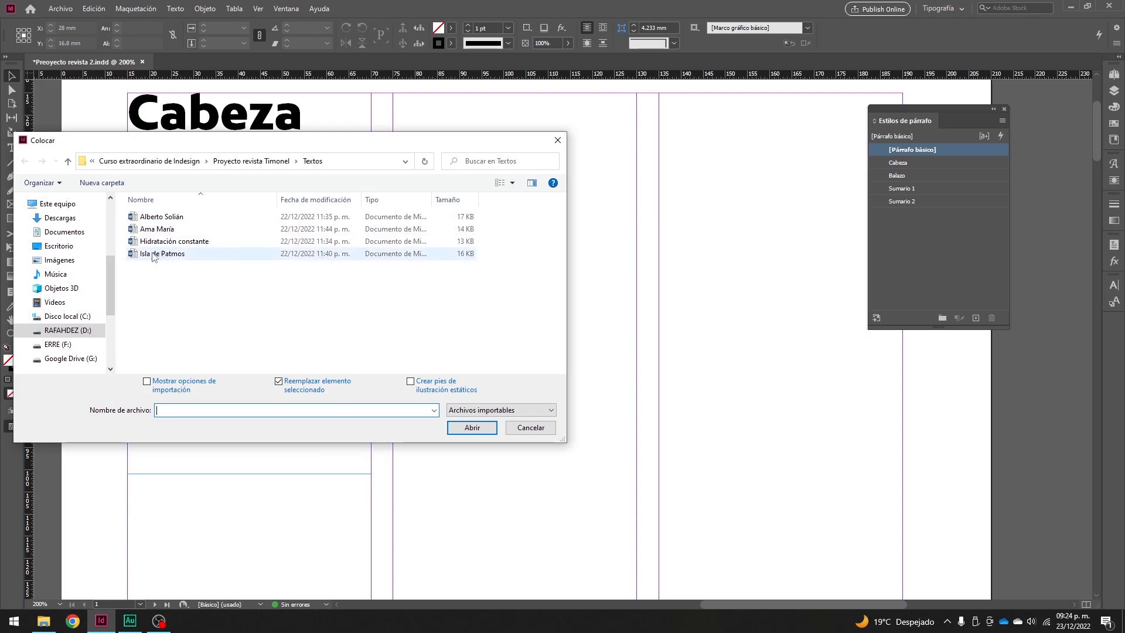
{"action": "left_click", "coordinate": [160, 217]}
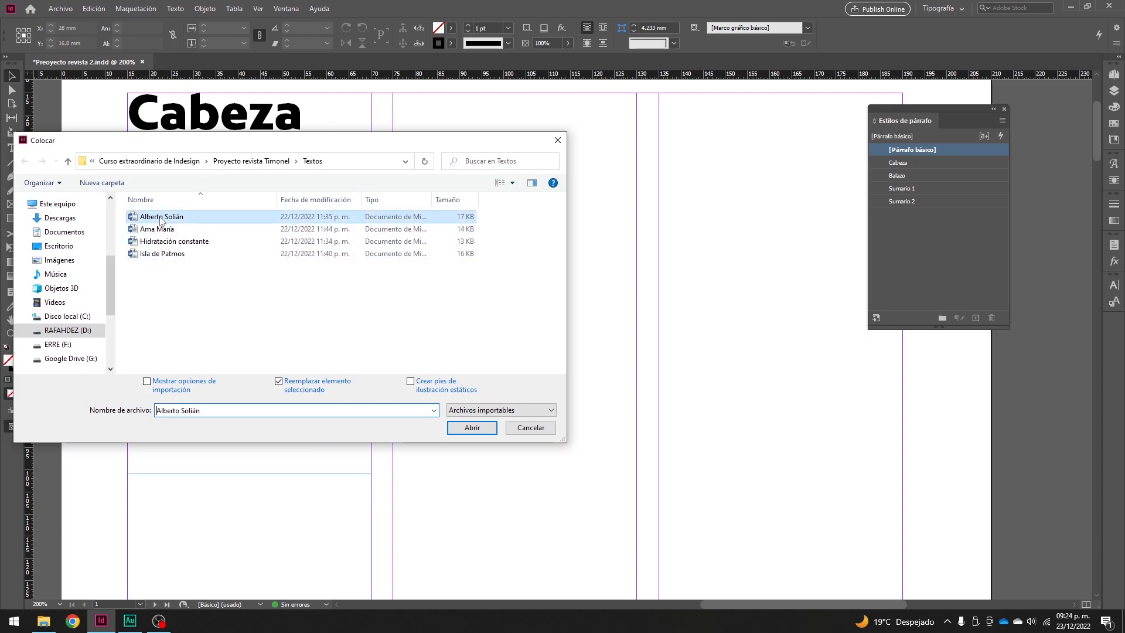
{"action": "left_click", "coordinate": [472, 429]}
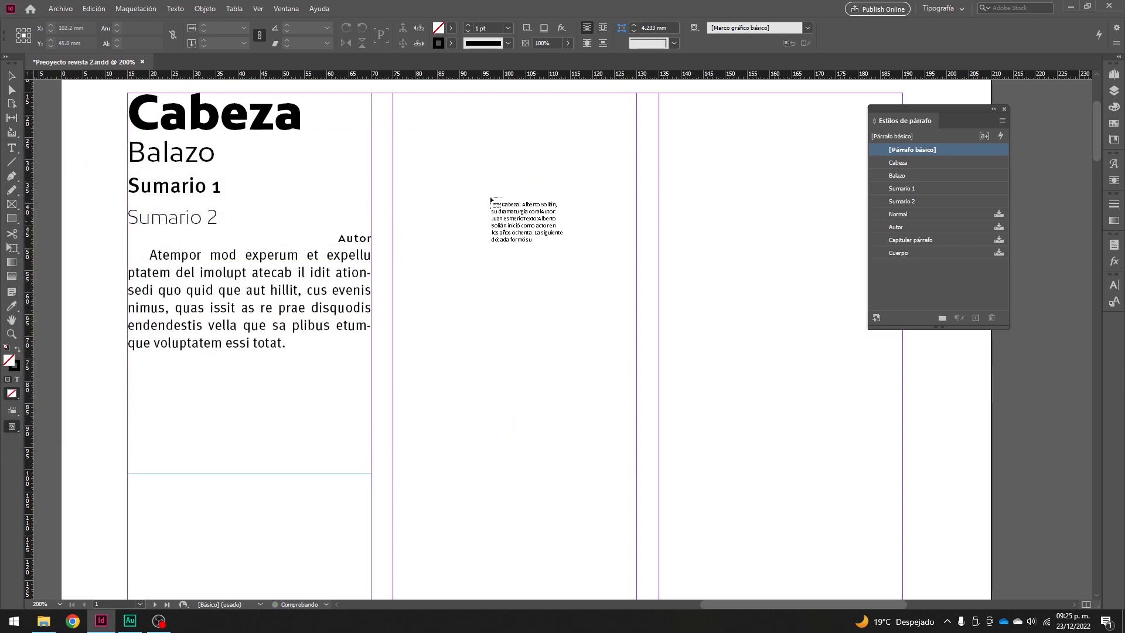
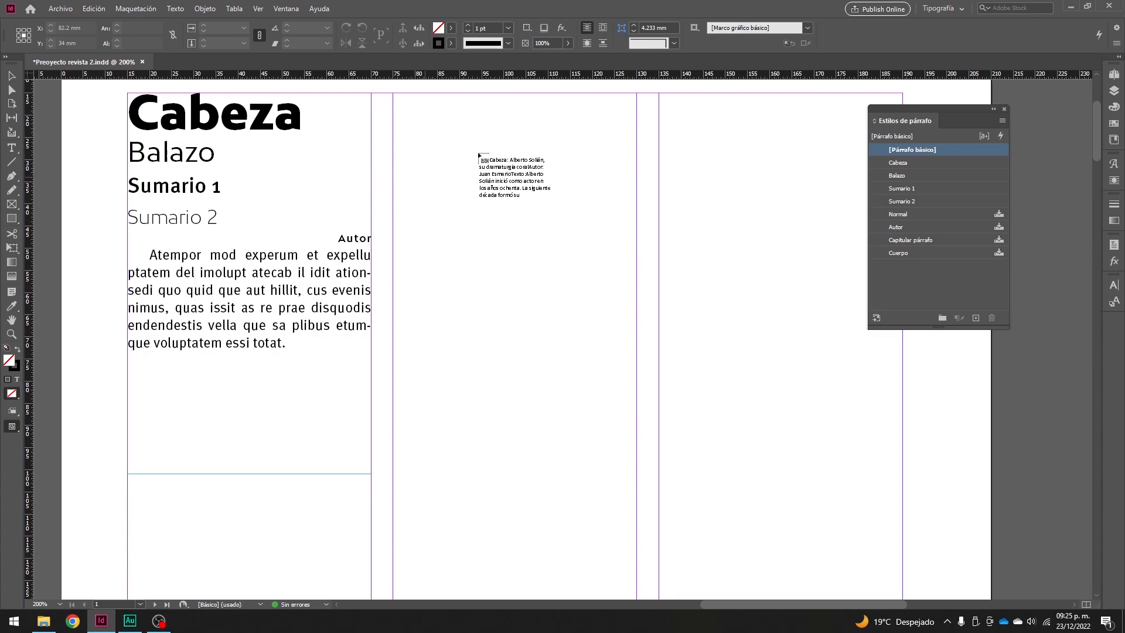
{"action": "left_click", "coordinate": [453, 131]}
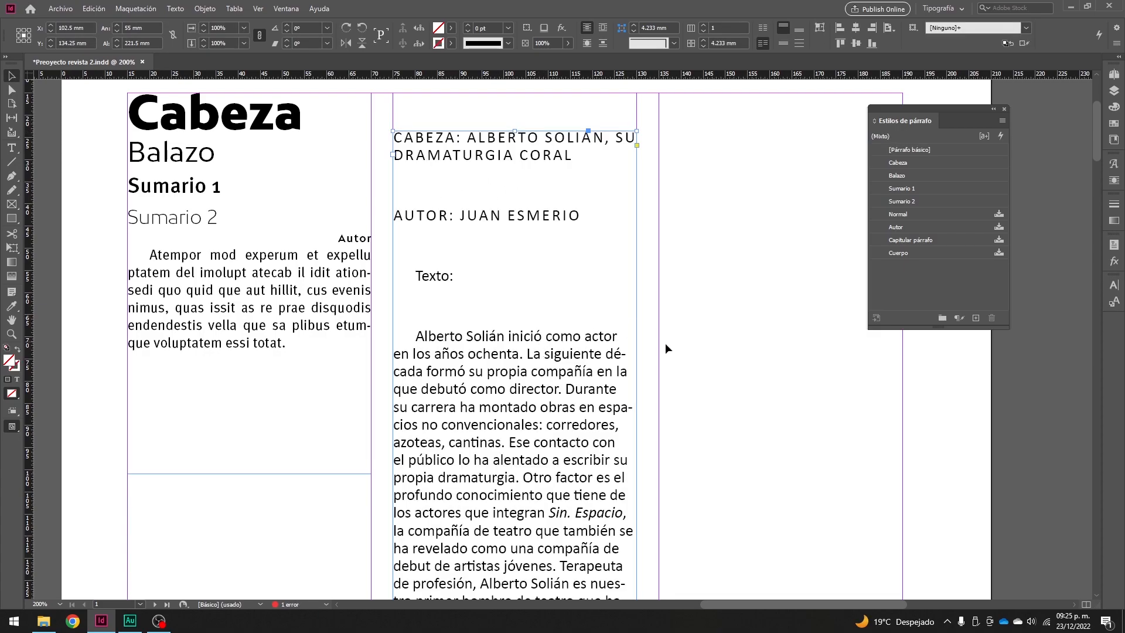
- Extend the article frame upward toward the top margin, making it 227.8 mm tall
{"action": "scroll", "coordinate": [667, 347], "scroll_direction": "down", "scroll_amount": 10}
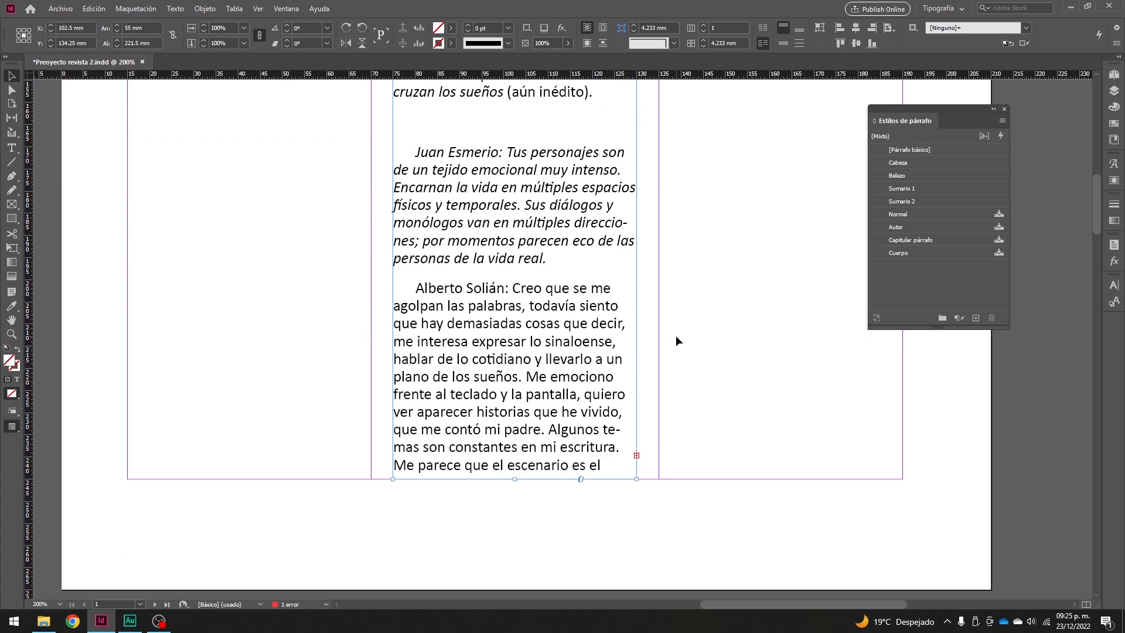
{"action": "scroll", "coordinate": [577, 409], "scroll_direction": "up", "scroll_amount": 7}
{"action": "scroll", "coordinate": [578, 408], "scroll_direction": "up", "scroll_amount": 3}
{"action": "scroll", "coordinate": [577, 409], "scroll_direction": "down", "scroll_amount": 12}
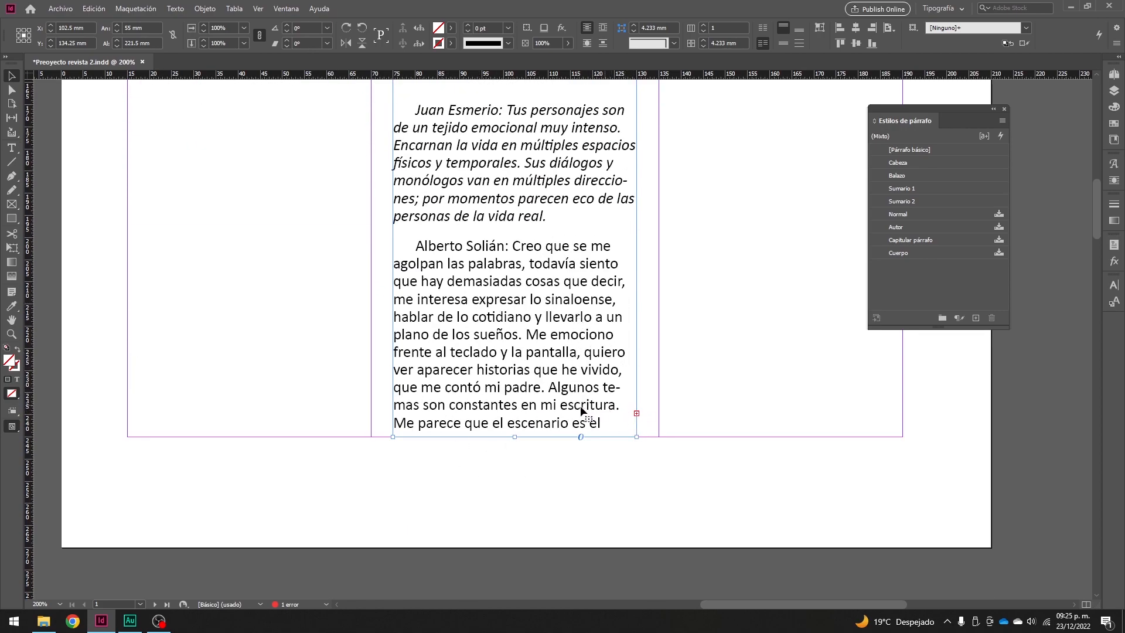
{"action": "scroll", "coordinate": [595, 417], "scroll_direction": "up", "scroll_amount": 12}
{"action": "left_click_drag", "start_coordinate": [514, 215], "coordinate": [514, 187]}
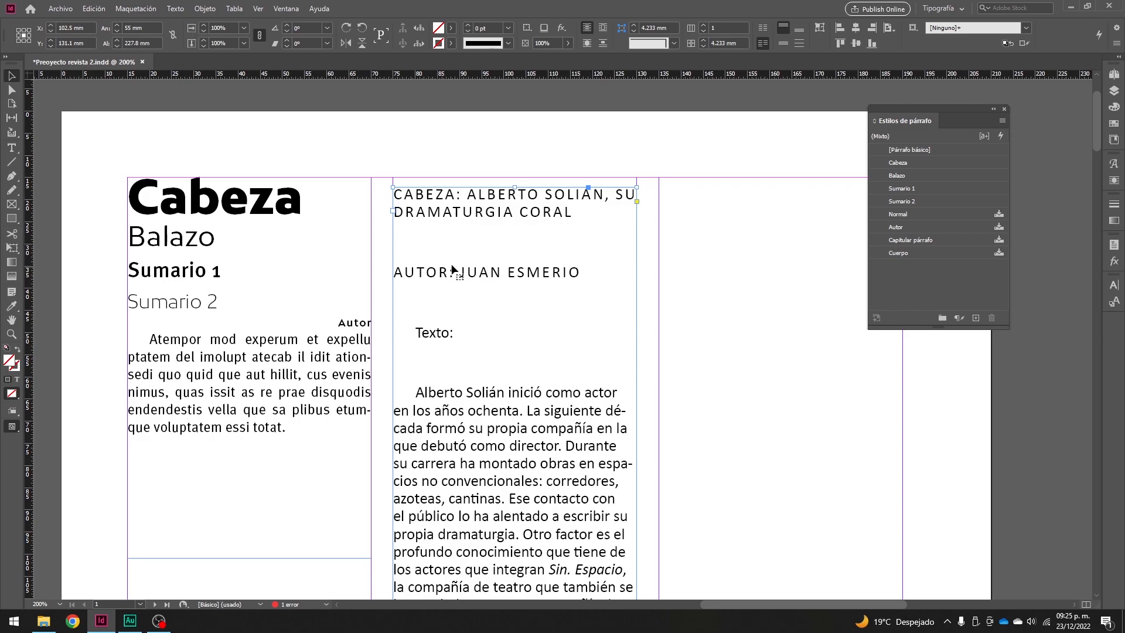
{"action": "double_click", "coordinate": [466, 196]}
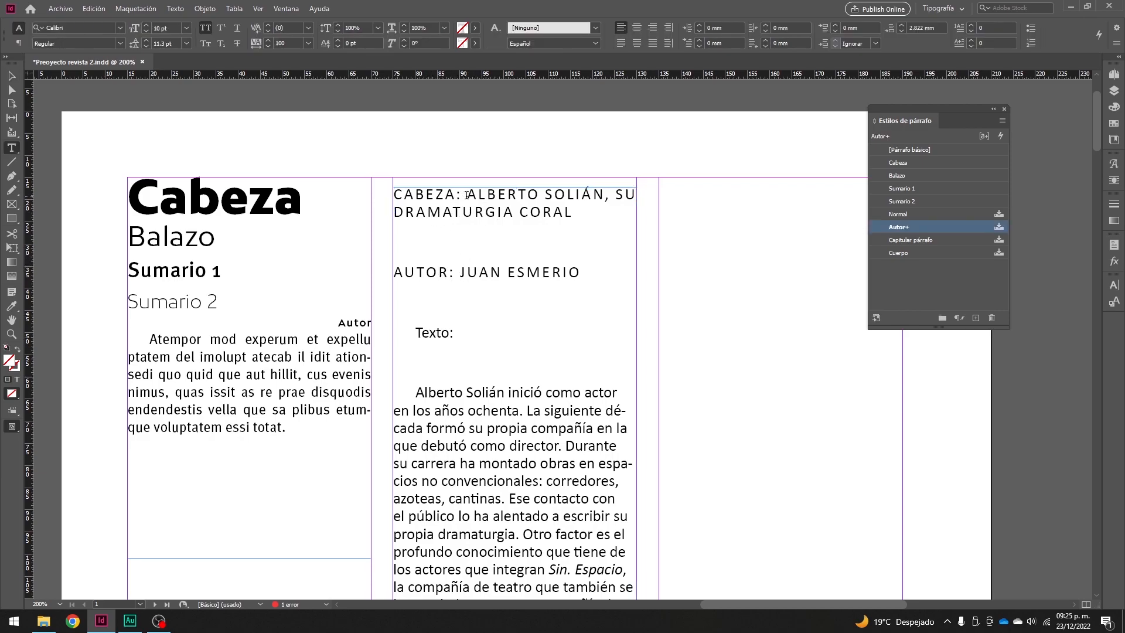
{"action": "left_click_drag", "start_coordinate": [470, 193], "coordinate": [396, 192]}
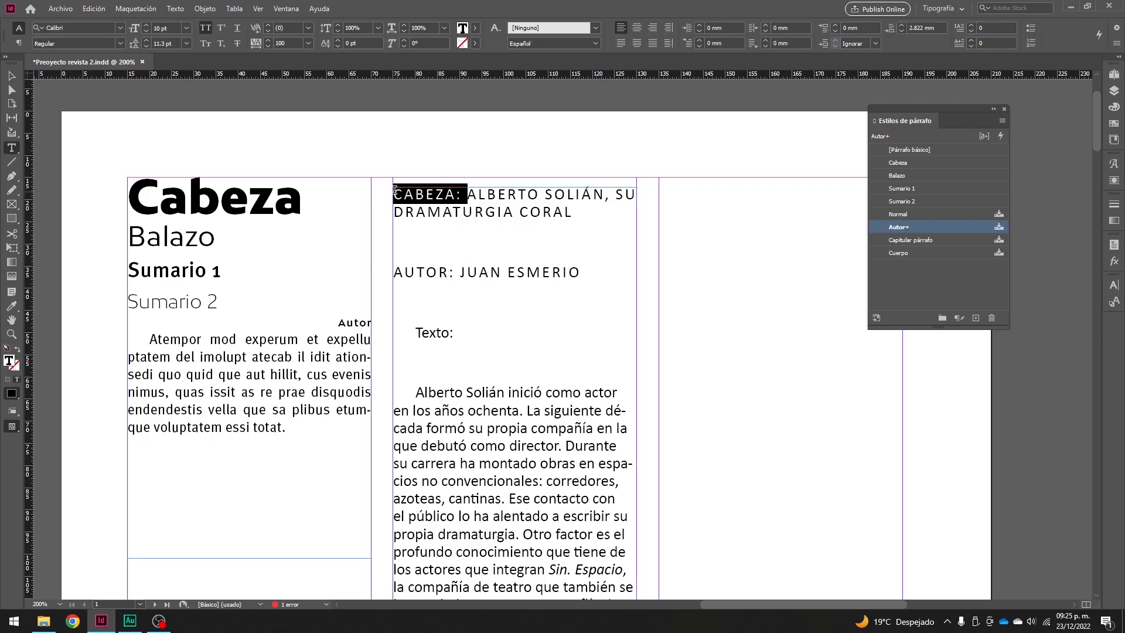
{"action": "left_click", "coordinate": [11, 76]}
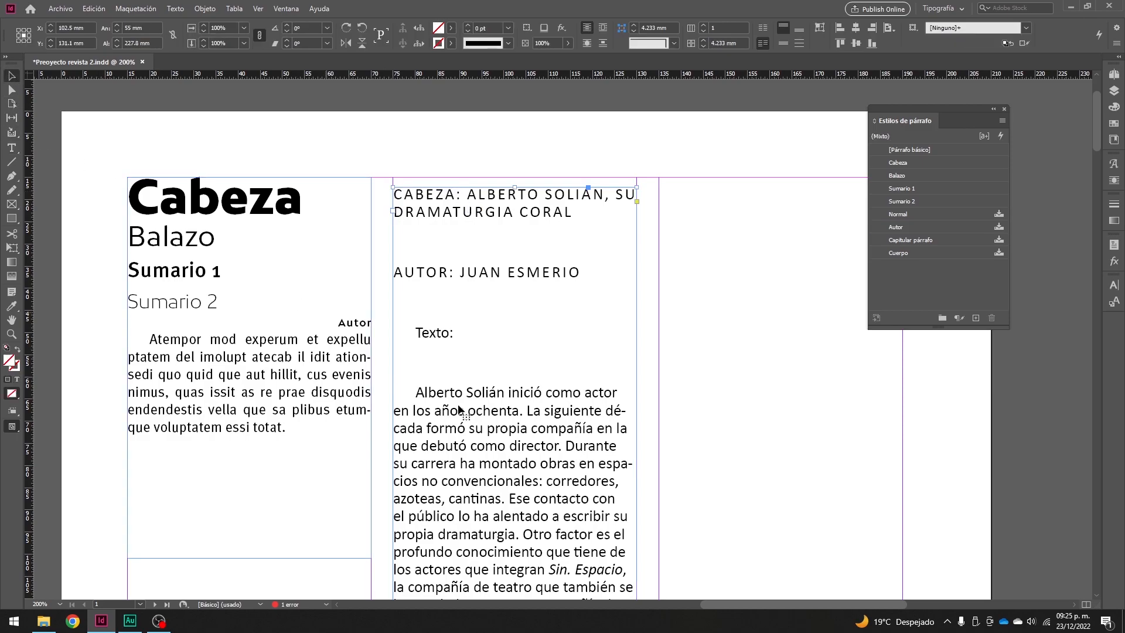
- Widen the article frame across the second and third columns to 115 mm
{"action": "scroll", "coordinate": [647, 489], "scroll_direction": "down", "scroll_amount": 3}
{"action": "scroll", "coordinate": [647, 488], "scroll_direction": "down", "scroll_amount": 2}
{"action": "left_click_drag", "start_coordinate": [638, 438], "coordinate": [902, 405]}
{"action": "scroll", "coordinate": [708, 445], "scroll_direction": "up", "scroll_amount": 5}
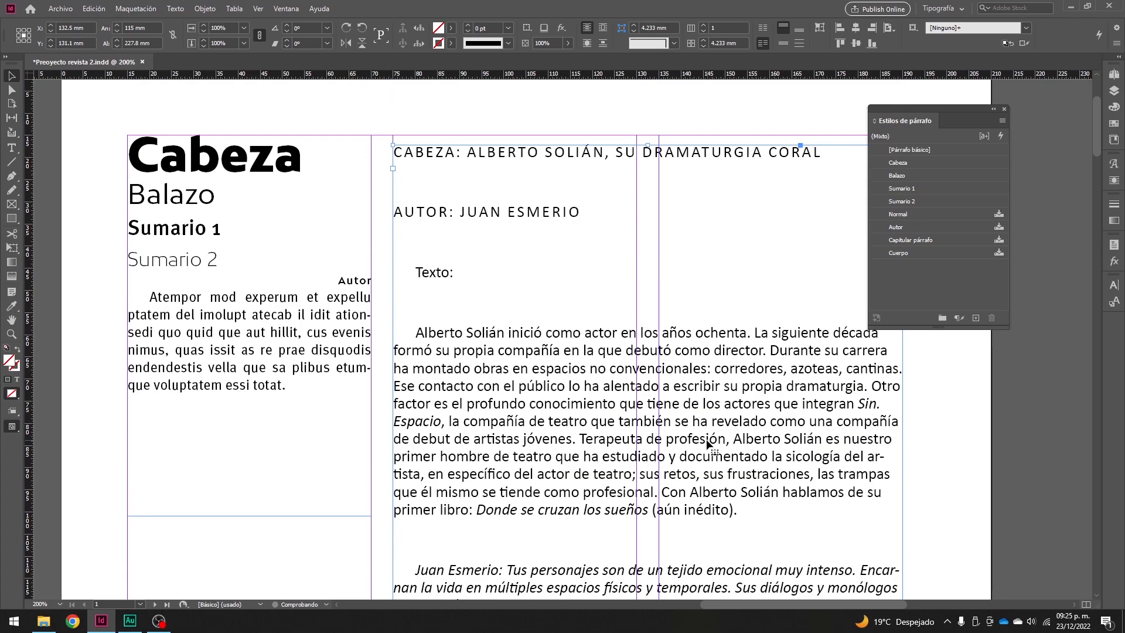
{"action": "scroll", "coordinate": [708, 445], "scroll_direction": "up", "scroll_amount": 3}
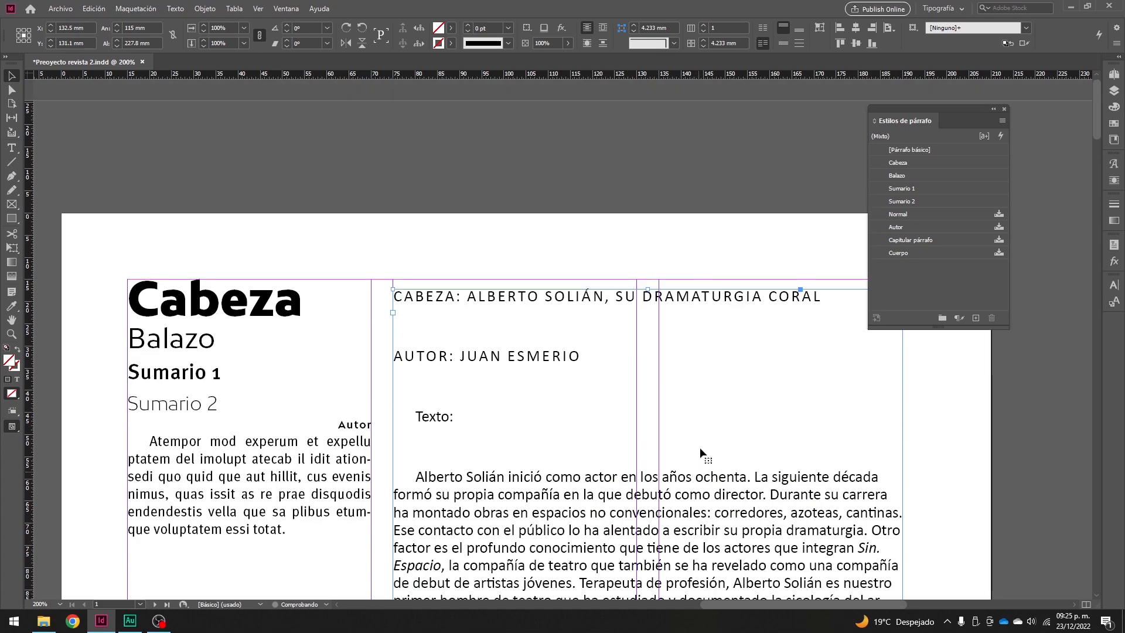
- Apply the Cabeza paragraph style to the headline of the placed article
{"action": "left_click", "coordinate": [11, 148]}
{"action": "left_click_drag", "start_coordinate": [468, 298], "coordinate": [384, 285]}
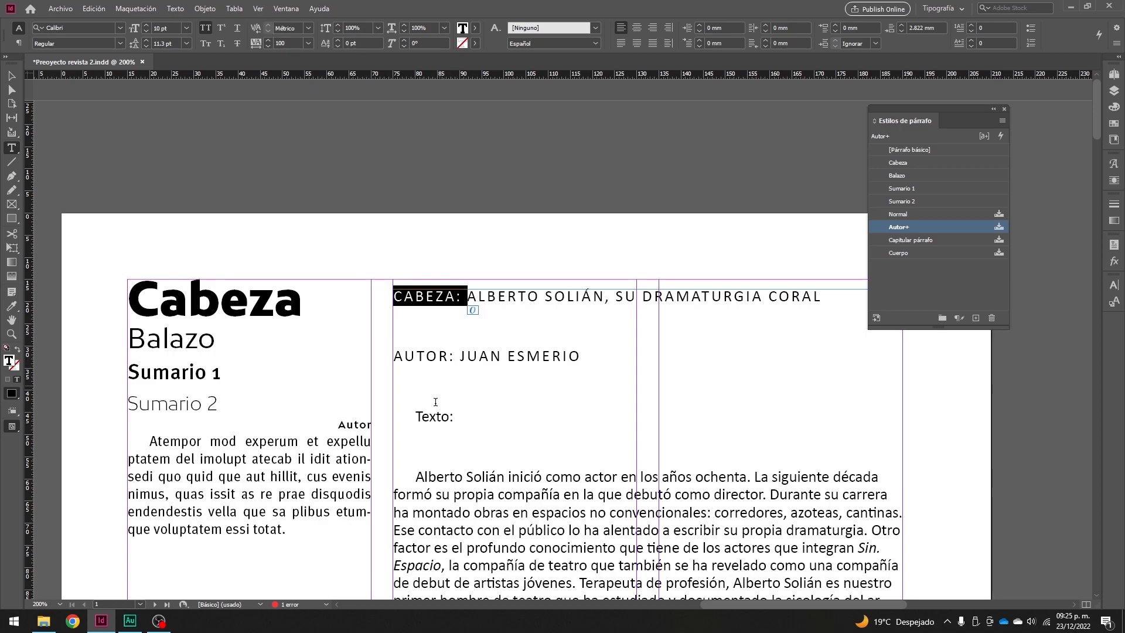
{"action": "left_click", "coordinate": [487, 296]}
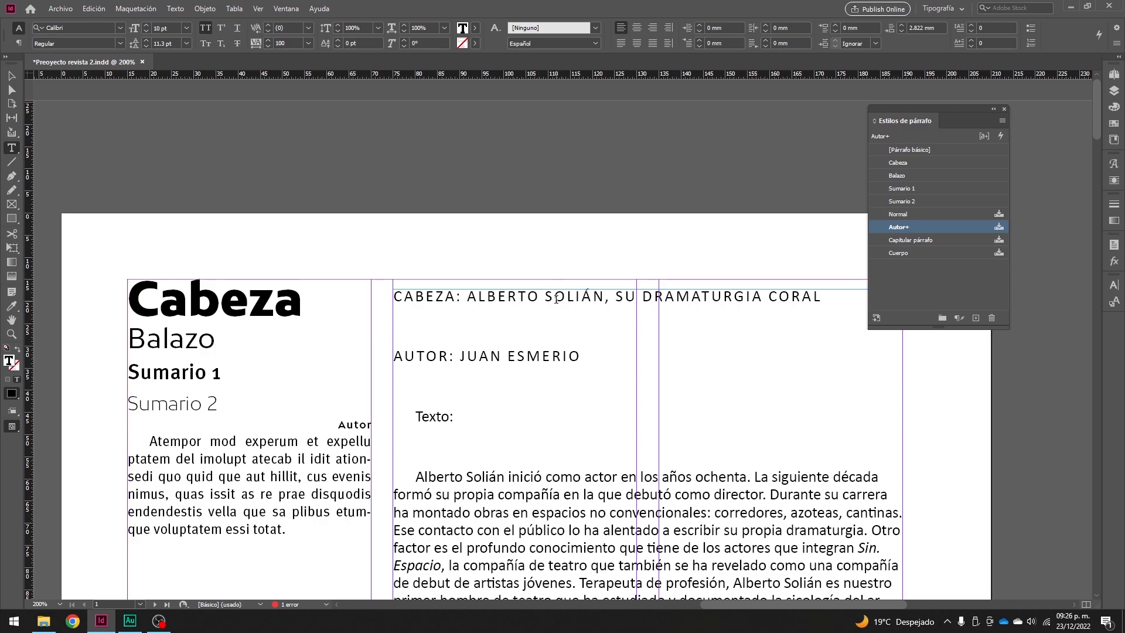
{"action": "triple_click", "coordinate": [534, 299]}
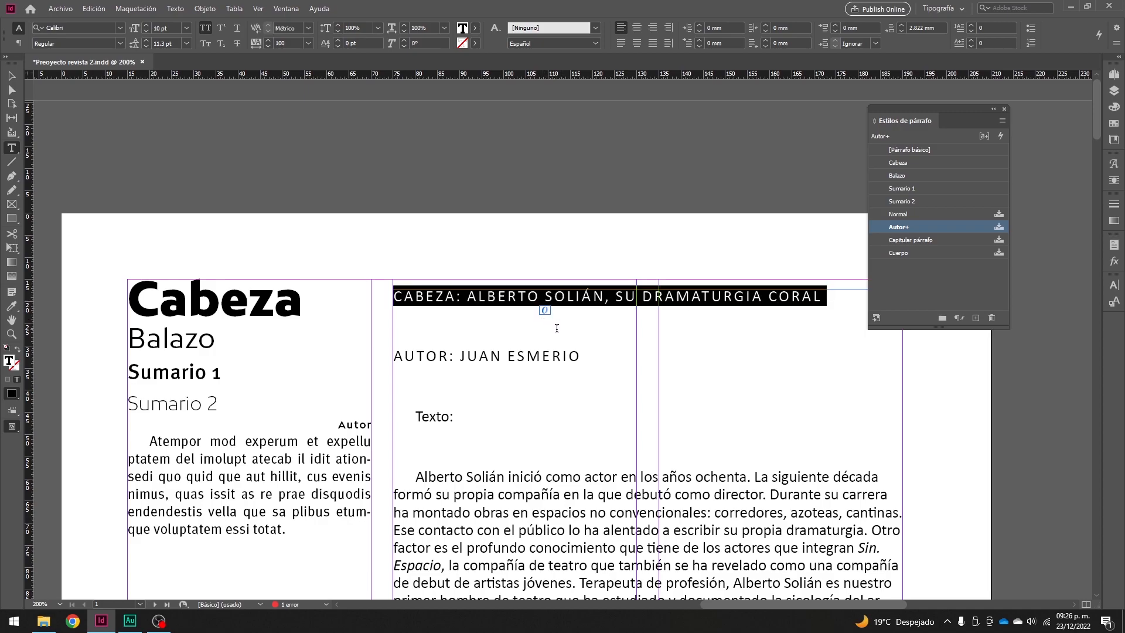
{"action": "left_click", "coordinate": [908, 163]}
{"action": "left_click", "coordinate": [513, 361]}
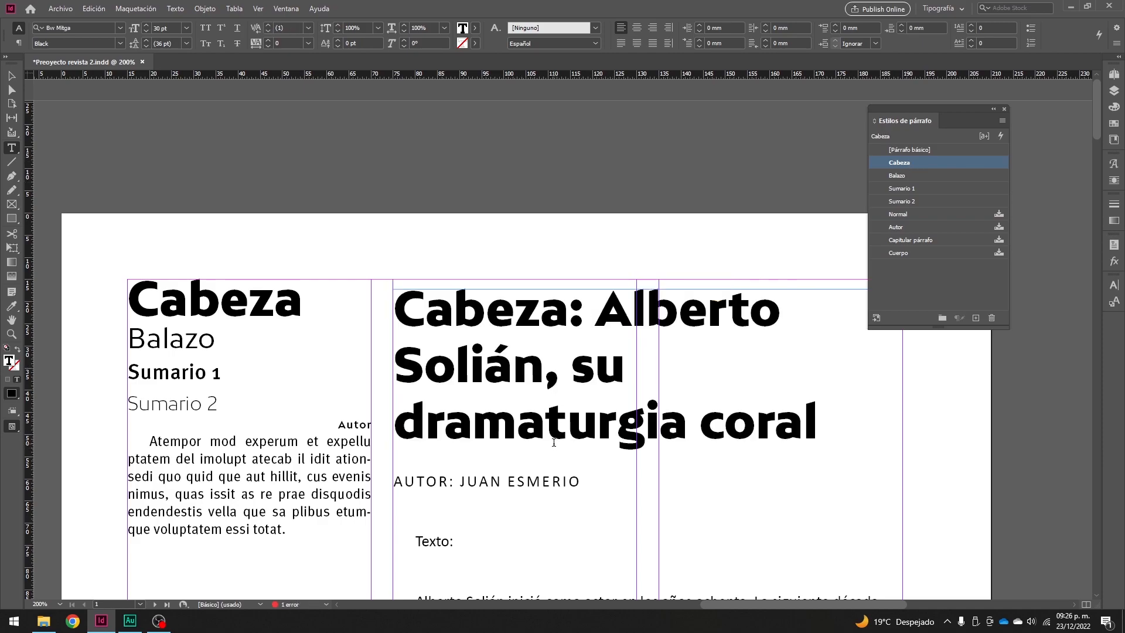
- Try the Balazo, Sumario 1 and Sumario 2 paragraph styles on the article's headline, ending with Cabeza
{"action": "scroll", "coordinate": [554, 442], "scroll_direction": "down", "scroll_amount": 3}
{"action": "left_click", "coordinate": [506, 210]}
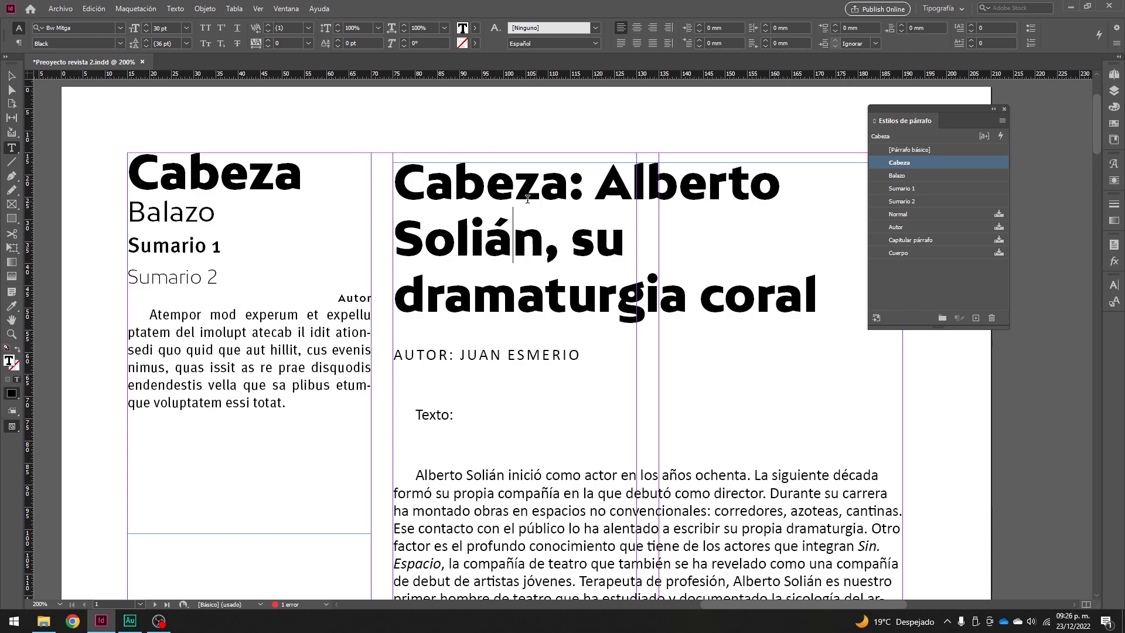
{"action": "left_click", "coordinate": [902, 175]}
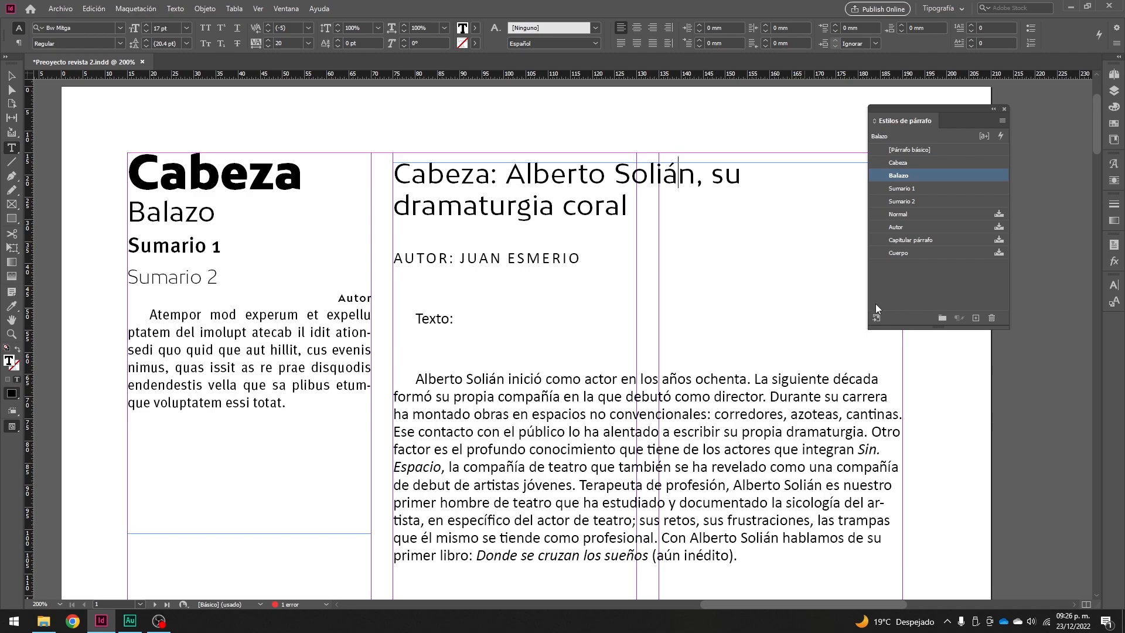
{"action": "left_click", "coordinate": [902, 189]}
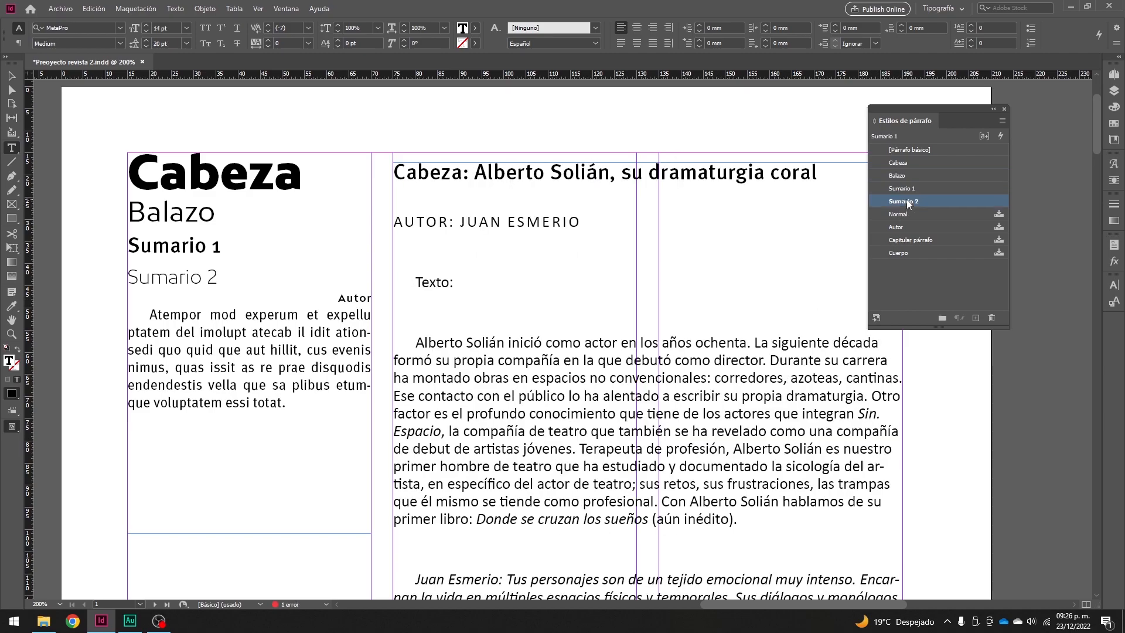
{"action": "left_click", "coordinate": [908, 202]}
{"action": "left_click", "coordinate": [901, 163]}
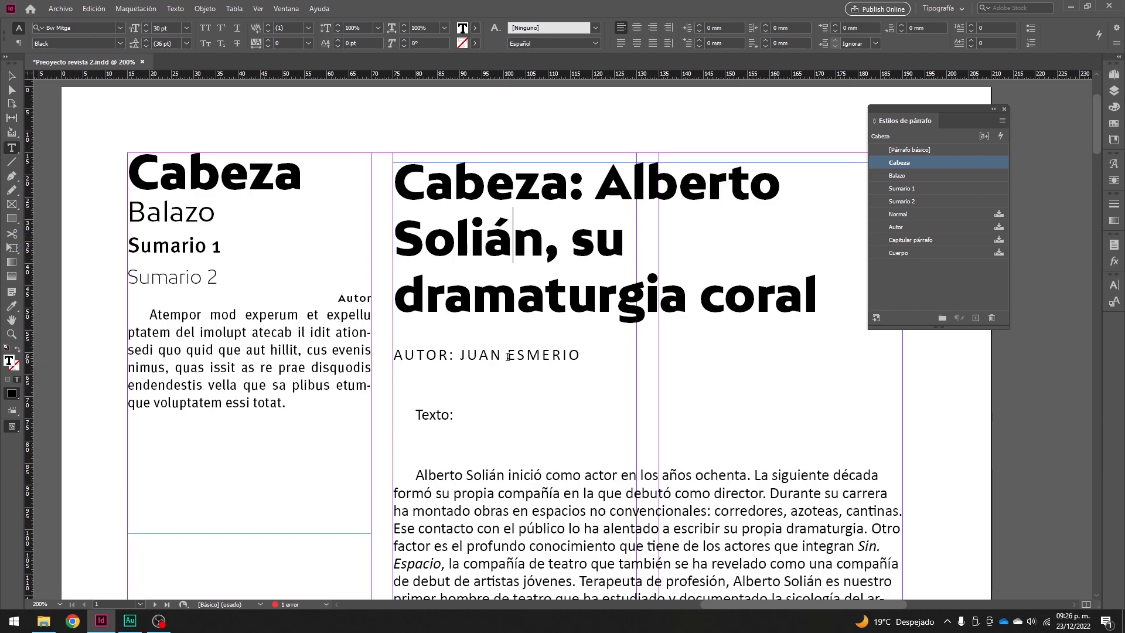
- Apply the Sumario 1 paragraph style to the whole first body paragraph of the article
{"action": "triple_click", "coordinate": [508, 355]}
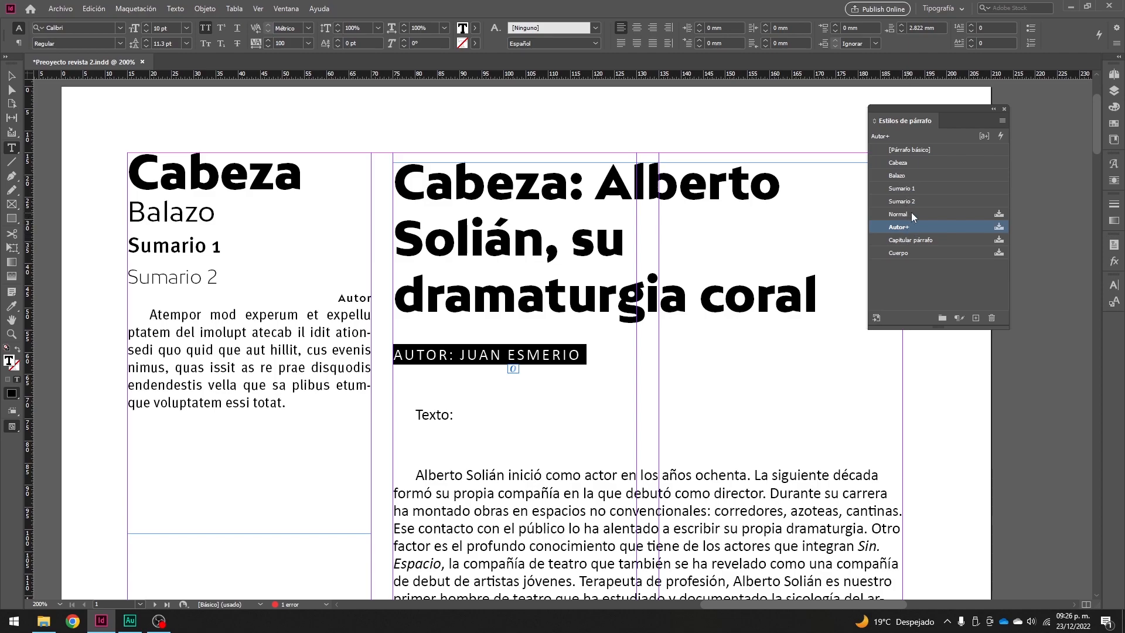
{"action": "left_click", "coordinate": [494, 355]}
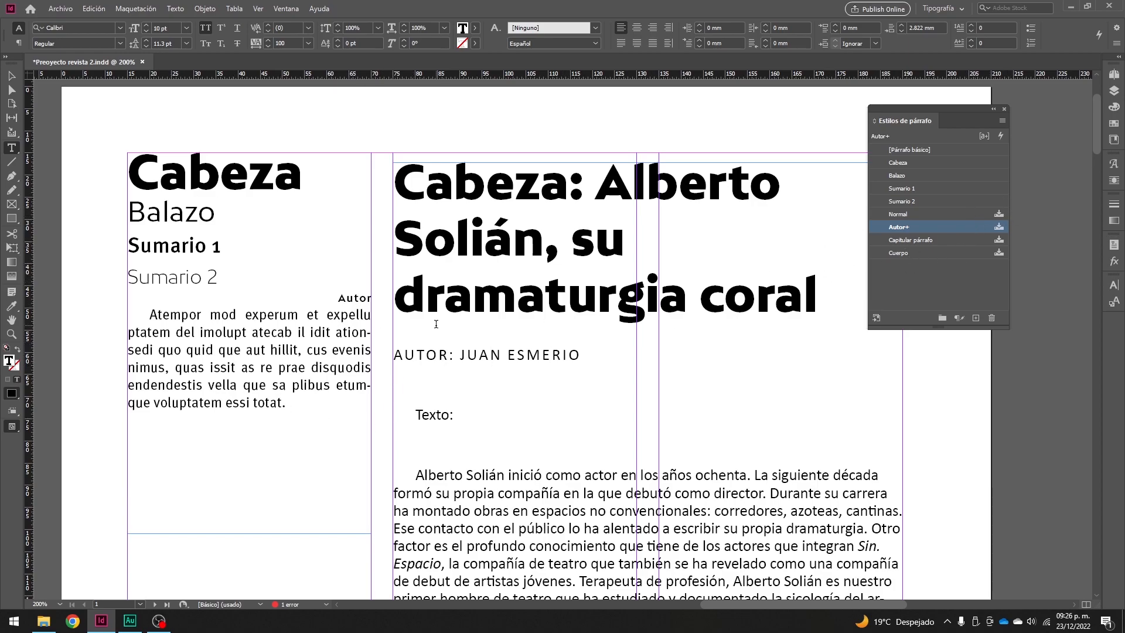
{"action": "left_click", "coordinate": [494, 256]}
{"action": "triple_click", "coordinate": [630, 253]}
{"action": "scroll", "coordinate": [625, 404], "scroll_direction": "down", "scroll_amount": 3}
{"action": "triple_click", "coordinate": [579, 383]}
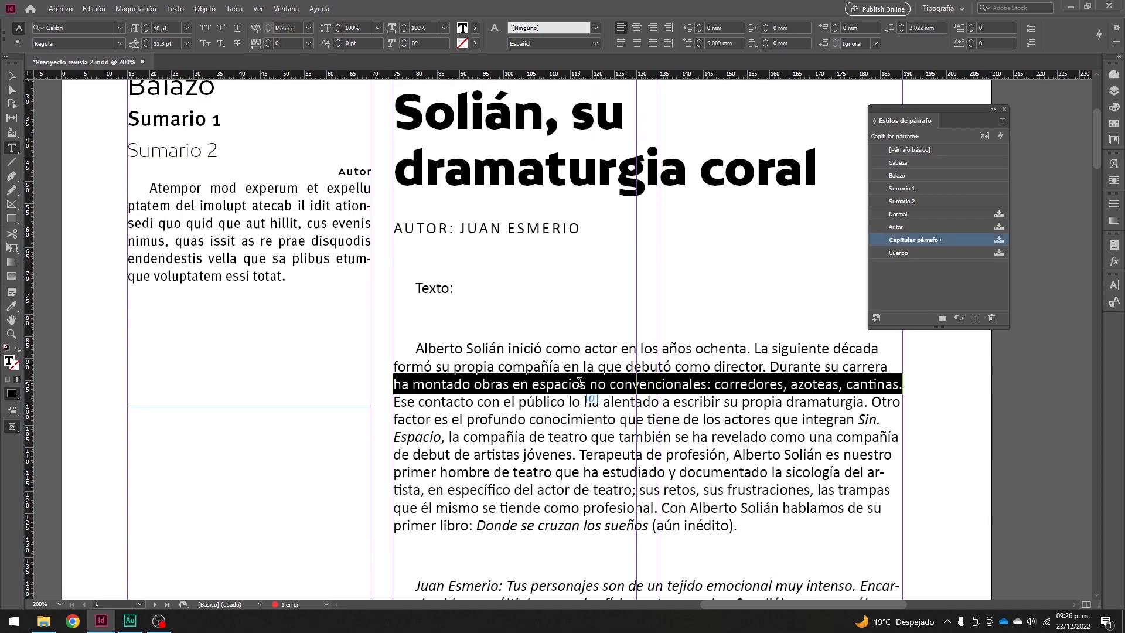
{"action": "left_click", "coordinate": [579, 384]}
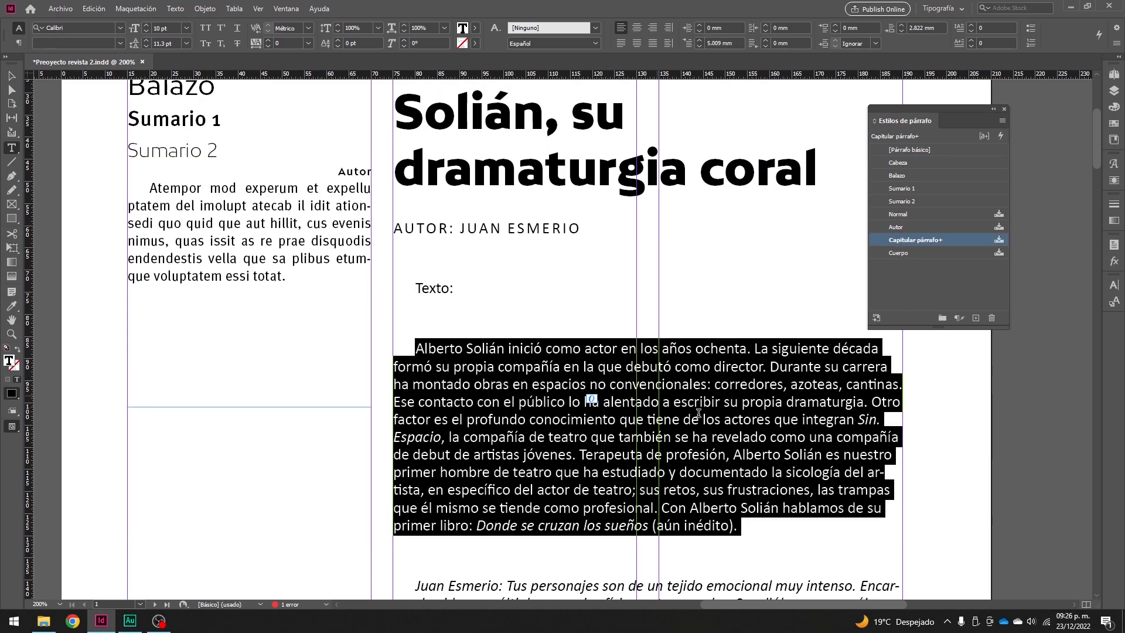
{"action": "left_click", "coordinate": [905, 188]}
- Switch the article's first body paragraph to the Sumario 2 paragraph style and look over the styled text
{"action": "scroll", "coordinate": [638, 304], "scroll_direction": "down", "scroll_amount": 5}
{"action": "left_click", "coordinate": [638, 304]}
{"action": "scroll", "coordinate": [638, 304], "scroll_direction": "up", "scroll_amount": 4}
{"action": "scroll", "coordinate": [727, 423], "scroll_direction": "down", "scroll_amount": 10}
{"action": "scroll", "coordinate": [727, 424], "scroll_direction": "up", "scroll_amount": 4}
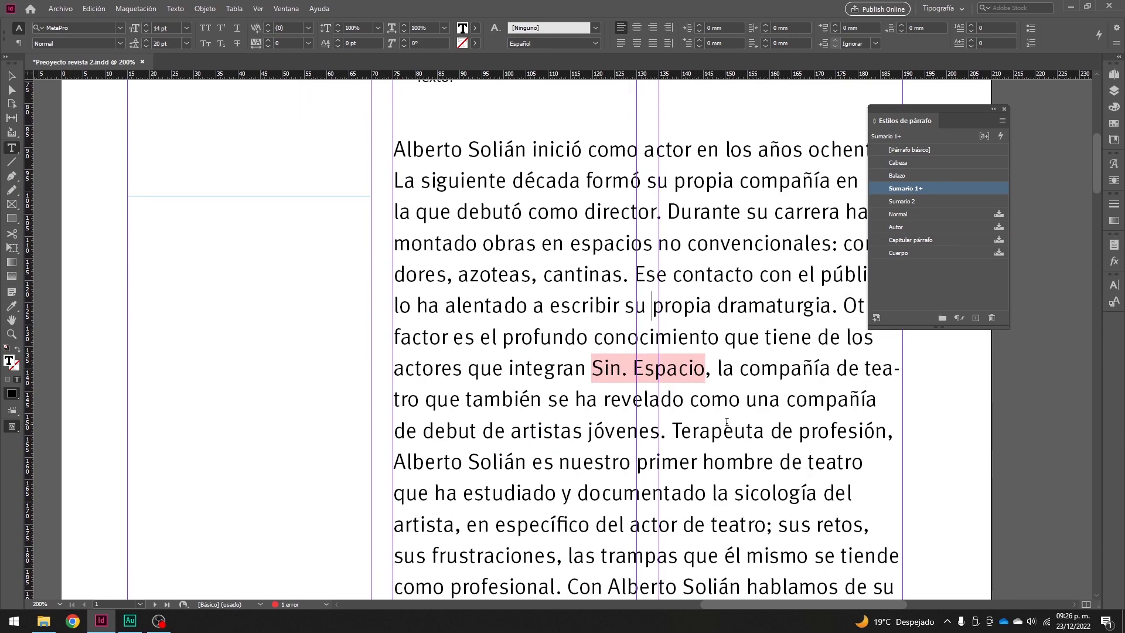
{"action": "triple_click", "coordinate": [698, 279]}
{"action": "left_click", "coordinate": [608, 216]}
{"action": "left_click", "coordinate": [899, 203]}
{"action": "scroll", "coordinate": [637, 541], "scroll_direction": "down", "scroll_amount": 4}
{"action": "scroll", "coordinate": [637, 541], "scroll_direction": "up", "scroll_amount": 7}
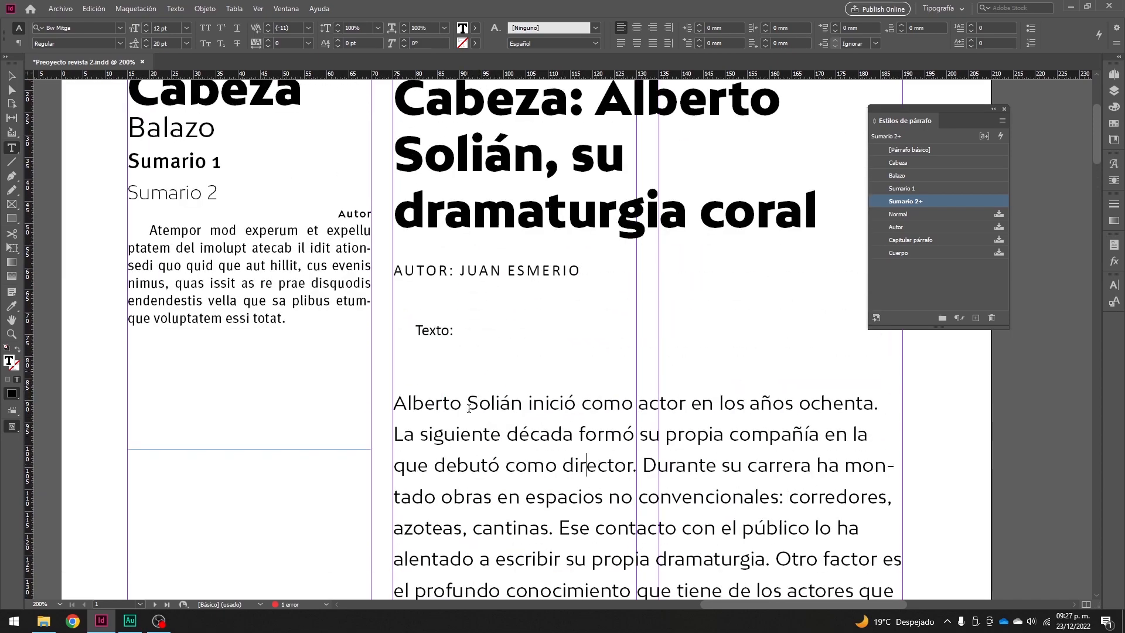
{"action": "scroll", "coordinate": [464, 395], "scroll_direction": "down", "scroll_amount": 6}
{"action": "scroll", "coordinate": [708, 461], "scroll_direction": "up", "scroll_amount": 8}
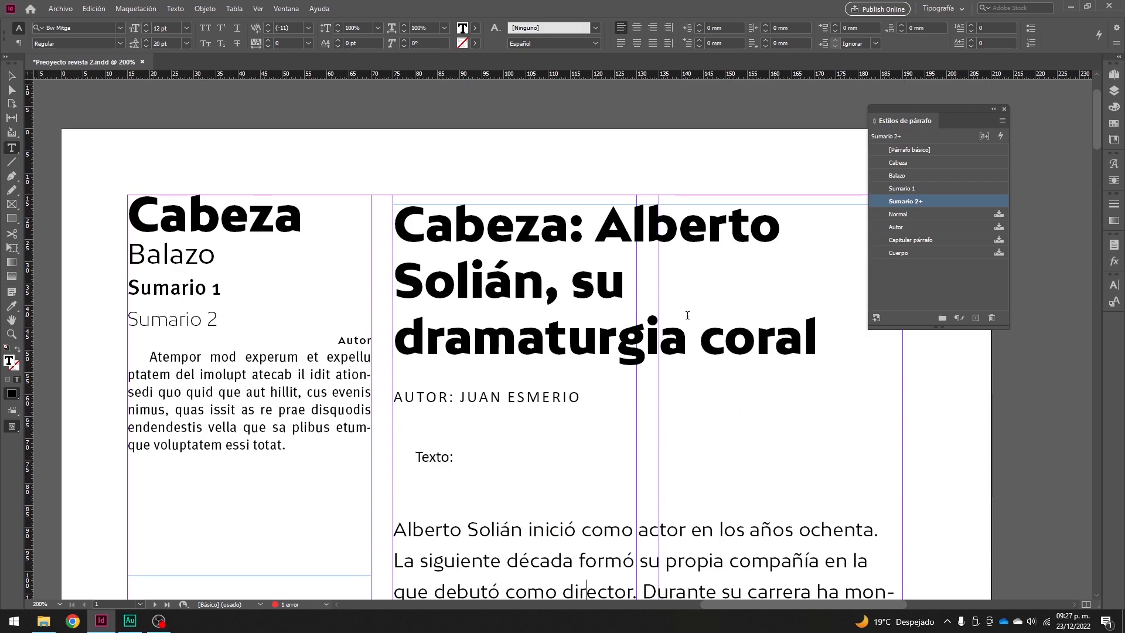
- Undo all the paragraph style changes made to the article's headline and first body paragraph
{"action": "key", "text": "ctrl"}
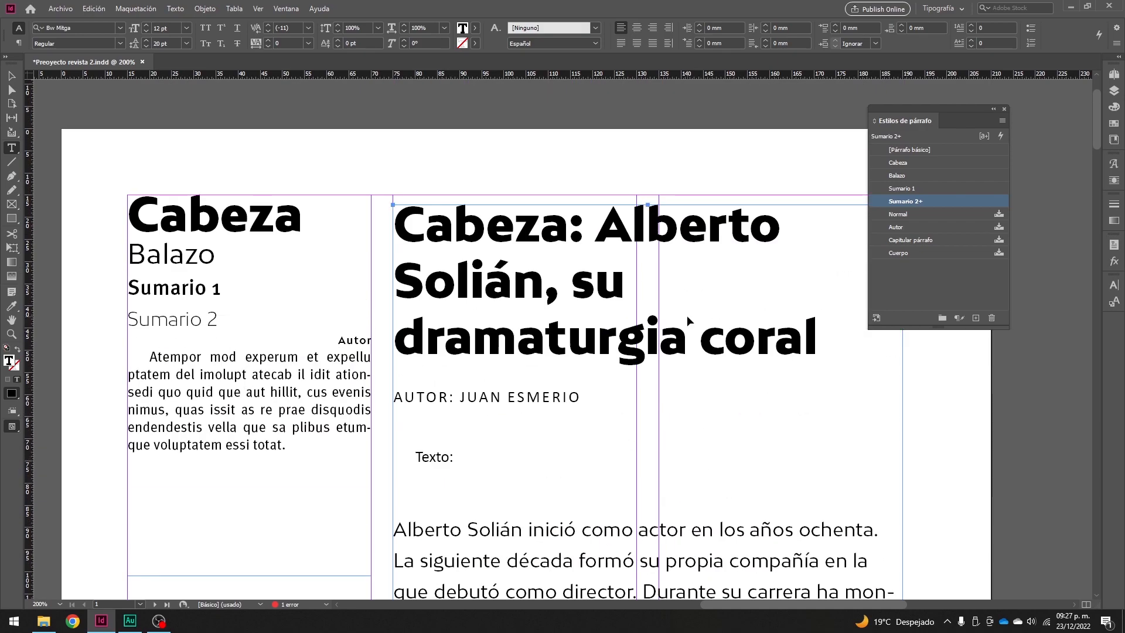
{"action": "key", "text": "ctrl+z"}
{"action": "key", "text": "ctrl+z"}
{"action": "key", "text": "ctrl+z"}
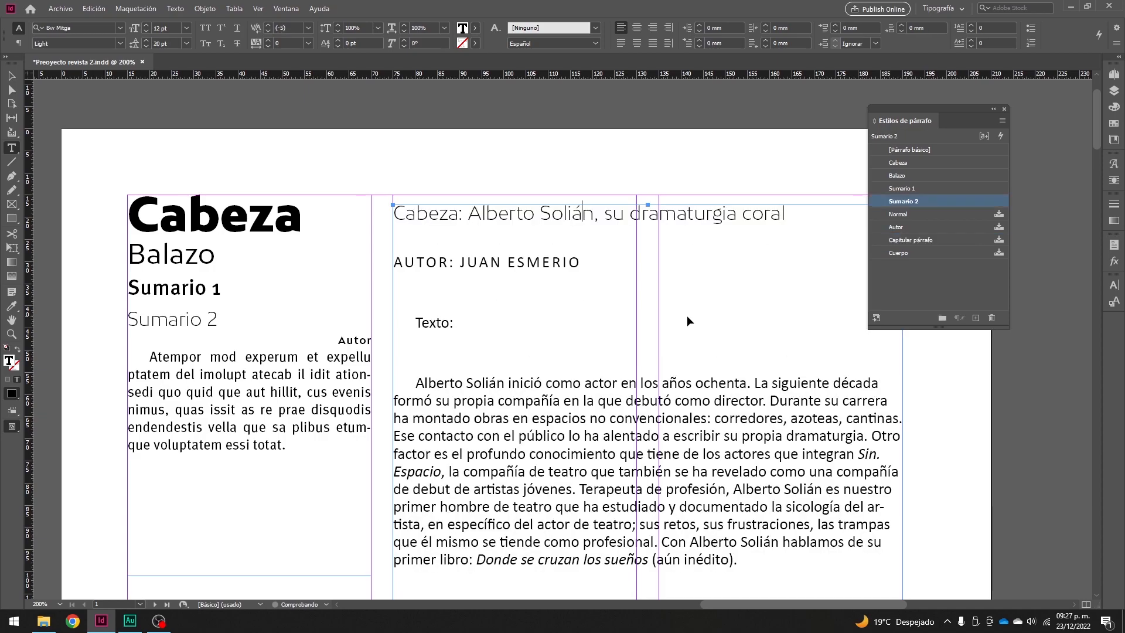
{"action": "key", "text": "ctrl+z"}
{"action": "key", "text": "ctrl+z"}
{"action": "key", "text": "ctrl+z"}
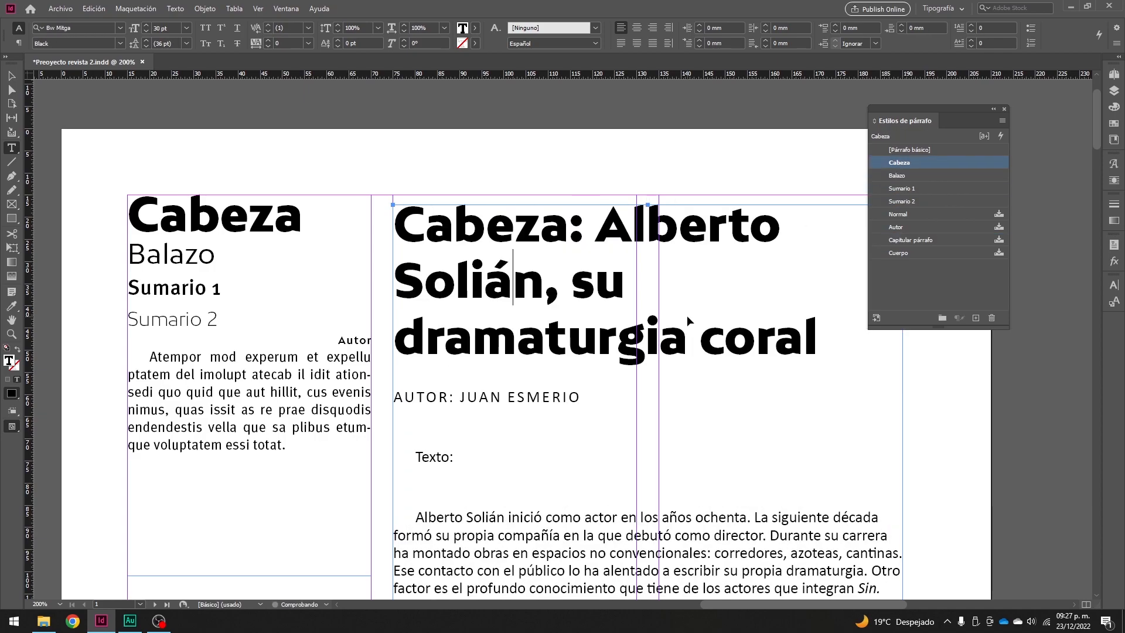
{"action": "key", "text": "ctrl+z"}
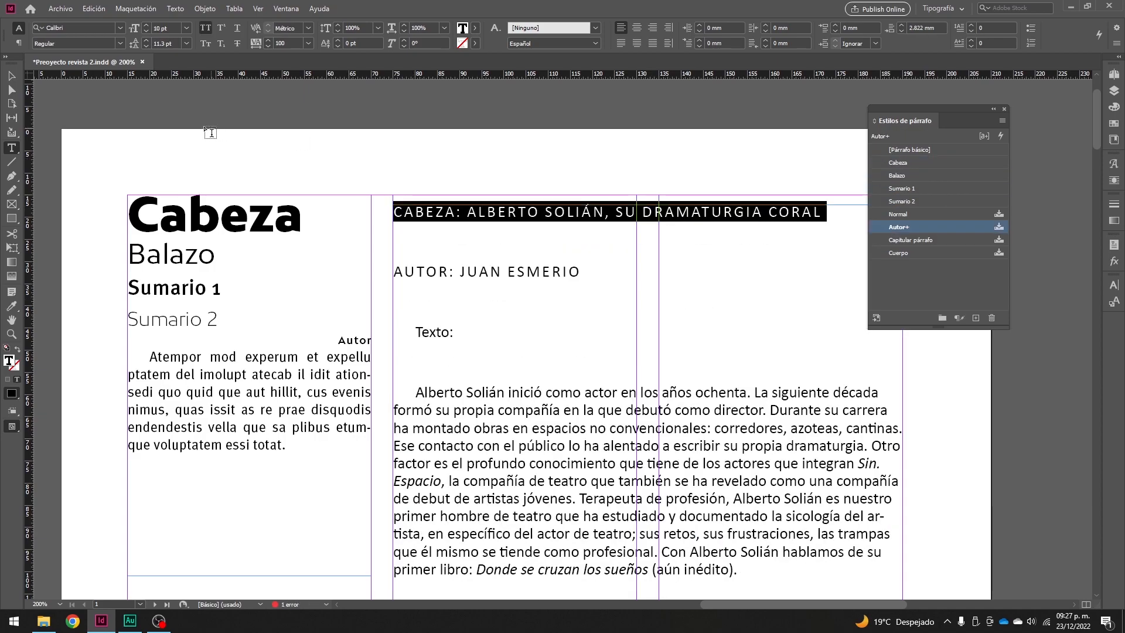
- Fit the height of the sample text frame in the first column to its content
{"action": "left_click", "coordinate": [13, 76]}
{"action": "scroll", "coordinate": [552, 331], "scroll_direction": "down", "scroll_amount": 3}
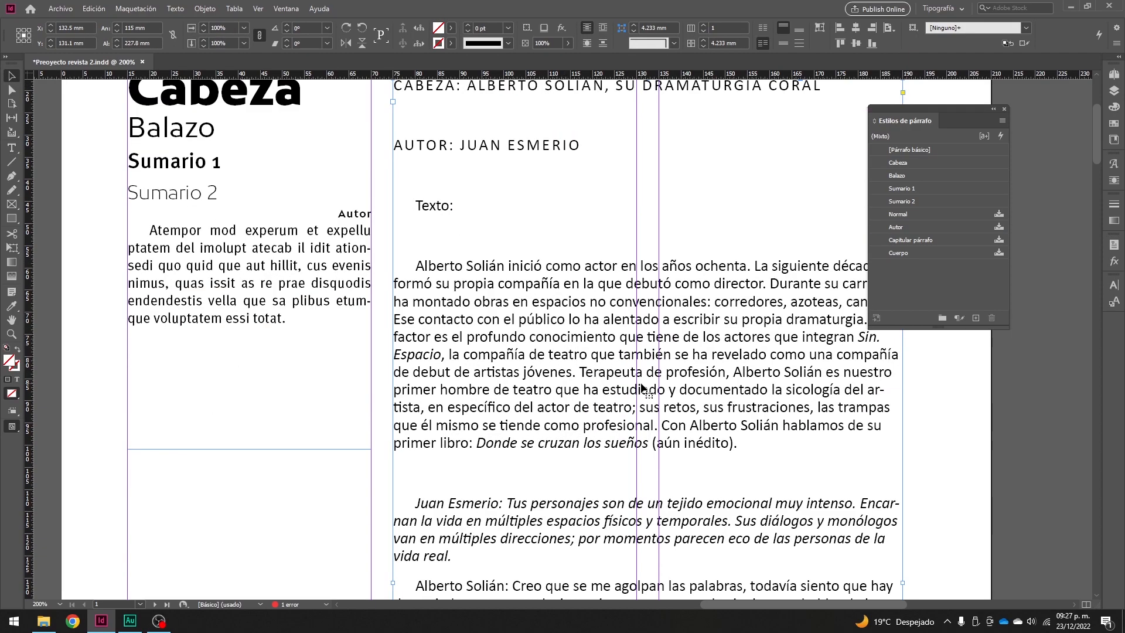
{"action": "left_click", "coordinate": [244, 364]}
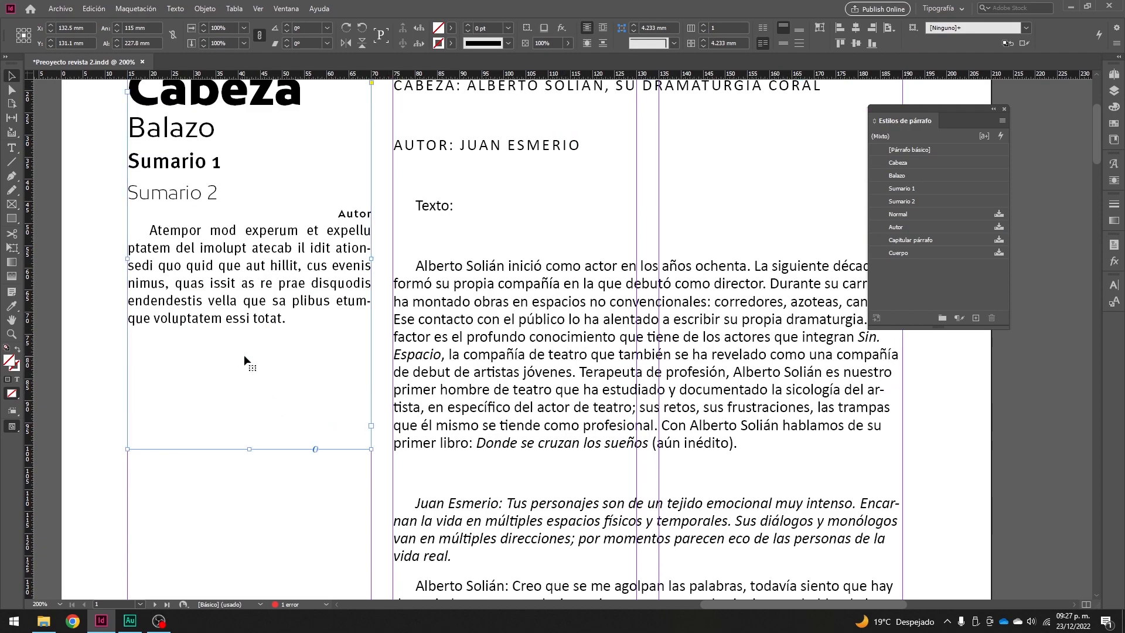
{"action": "double_click", "coordinate": [249, 450]}
- Move the article frame away from the columns and back, aligning it with the second column's inner edge and the top margin
{"action": "left_click", "coordinate": [490, 347]}
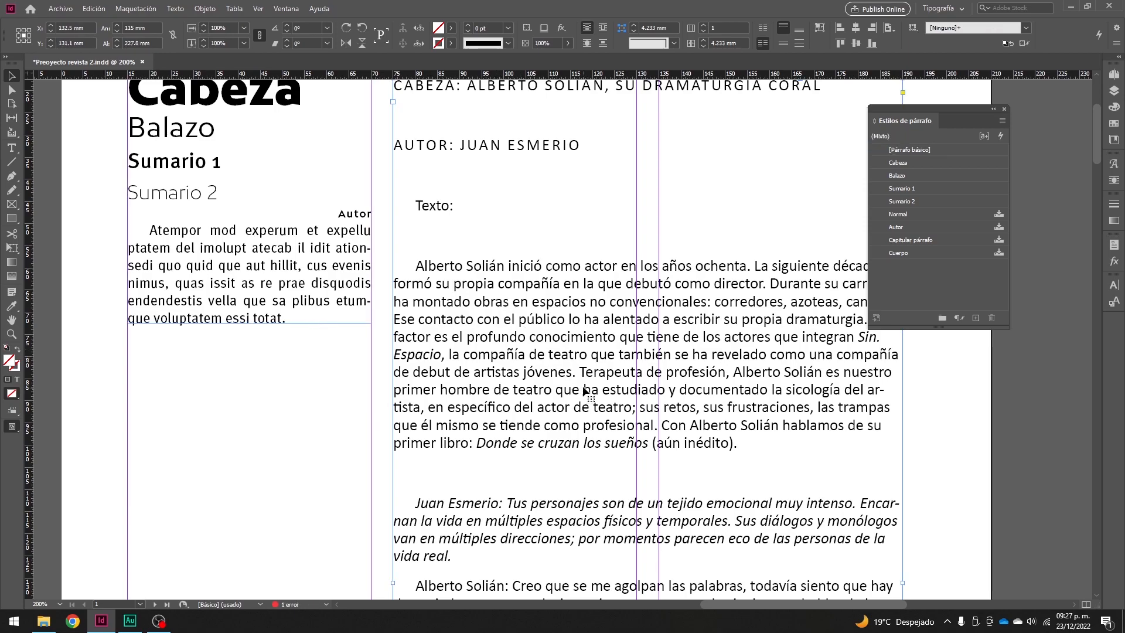
{"action": "left_click_drag", "start_coordinate": [482, 358], "coordinate": [796, 359]}
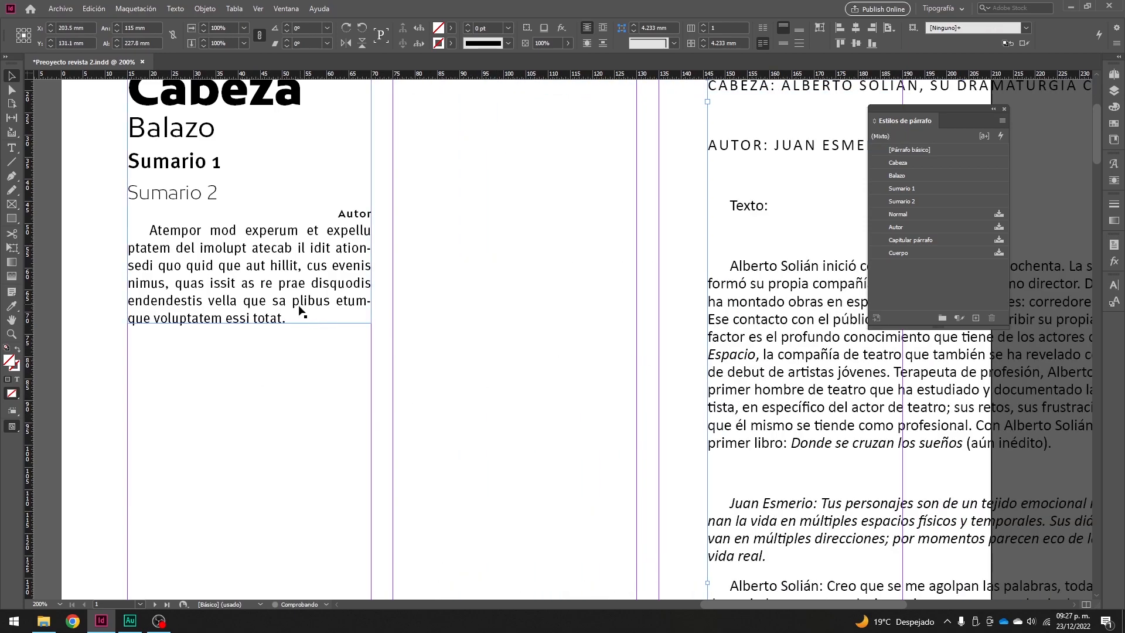
{"action": "scroll", "coordinate": [334, 357], "scroll_direction": "up", "scroll_amount": 2}
{"action": "left_click", "coordinate": [258, 327]}
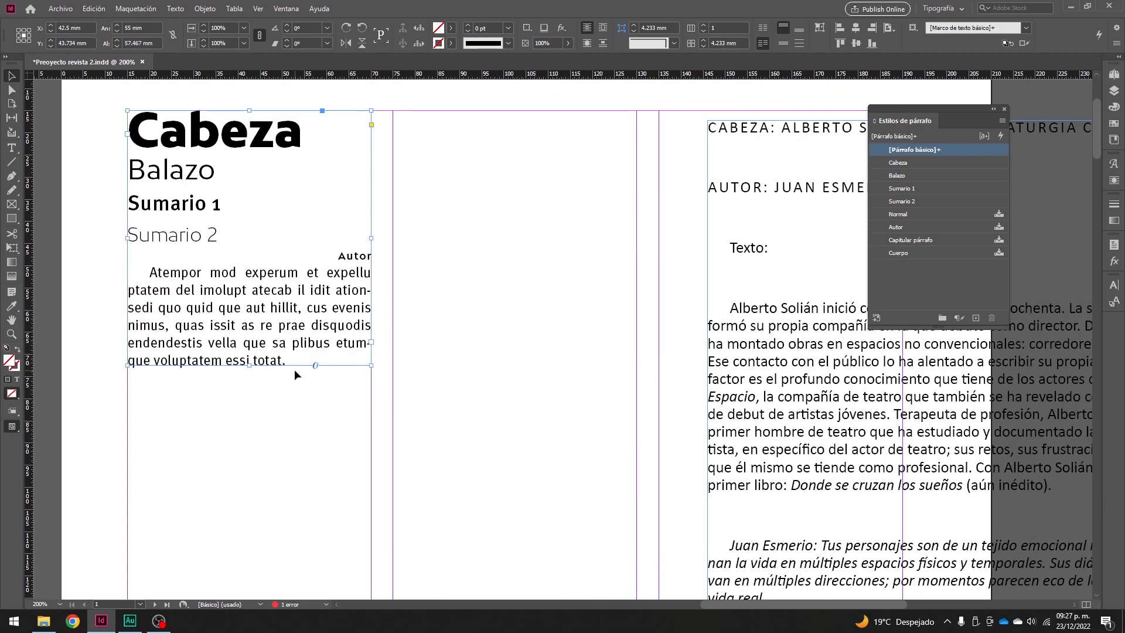
{"action": "left_click_drag", "start_coordinate": [725, 359], "coordinate": [460, 319]}
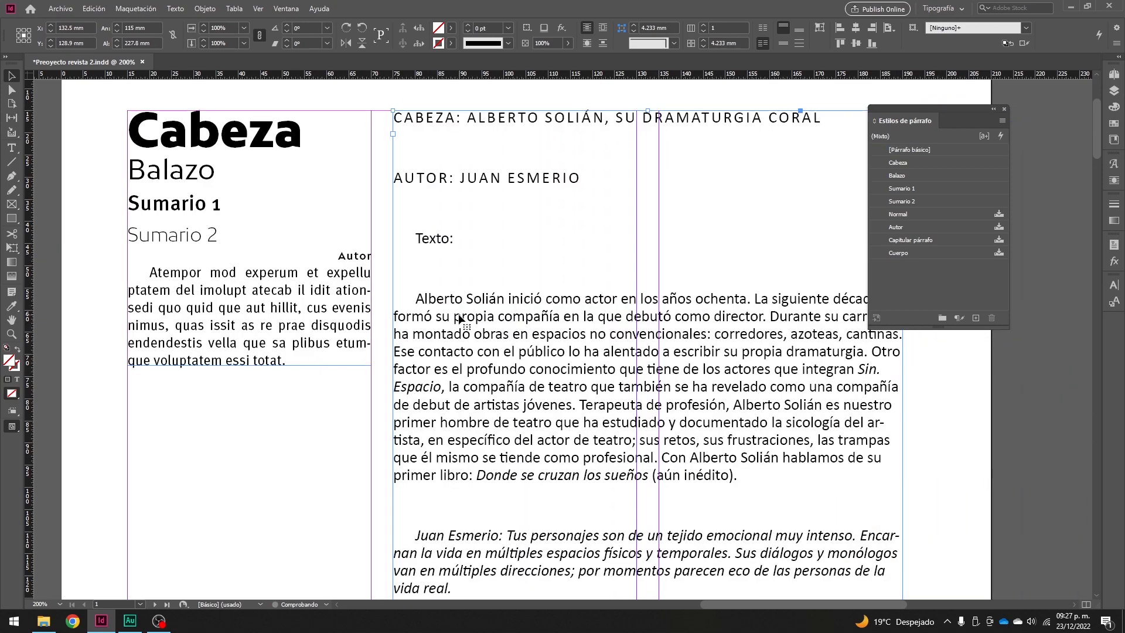
- Narrow the article frame to the second column's 55 mm width and load its overset text for placing
{"action": "key", "text": "ctrl+minus"}
{"action": "key", "text": "ctrl+minus"}
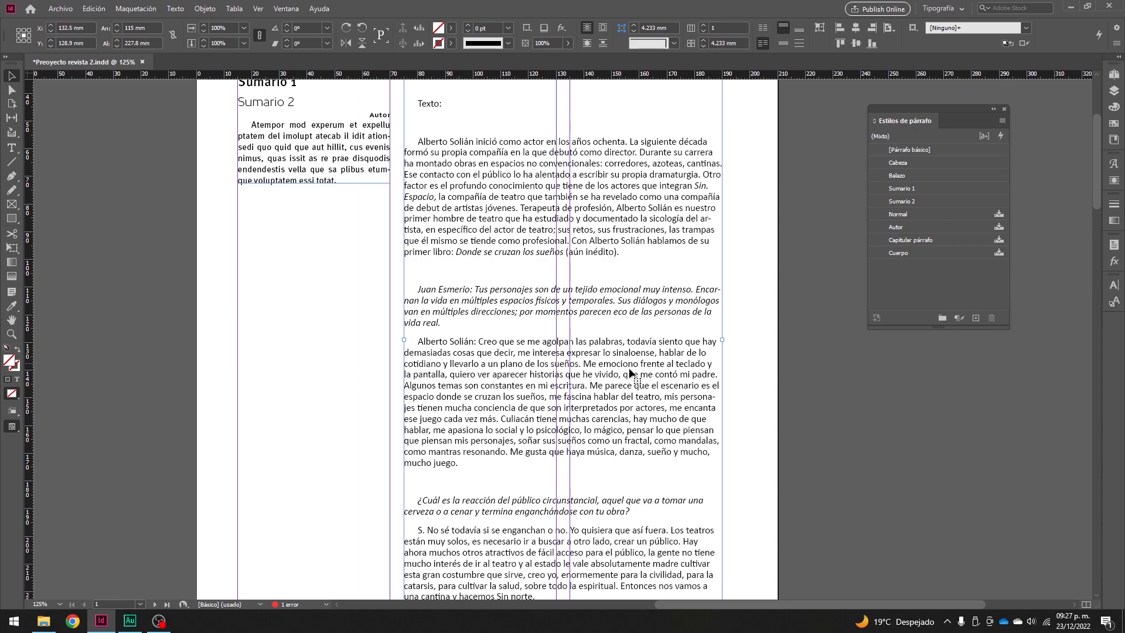
{"action": "left_click_drag", "start_coordinate": [722, 340], "coordinate": [556, 340]}
{"action": "left_click_drag", "start_coordinate": [570, 434], "coordinate": [547, 253]}
{"action": "left_click", "coordinate": [533, 459]}
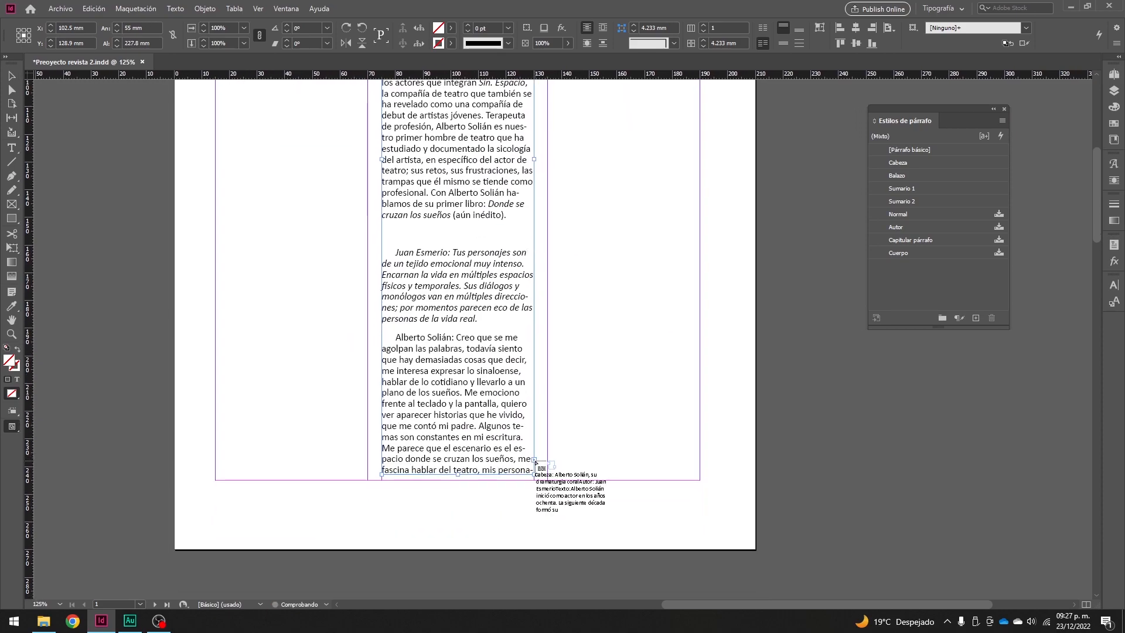
- Flow the loaded overset text into a new 55 mm wide frame in the third column
{"action": "left_click", "coordinate": [567, 133]}
{"action": "mouse_move", "coordinate": [610, 222]}
{"action": "left_mouse_down"}
{"action": "mouse_move", "coordinate": [601, 401]}
{"action": "mouse_move", "coordinate": [603, 223]}
{"action": "left_mouse_up"}
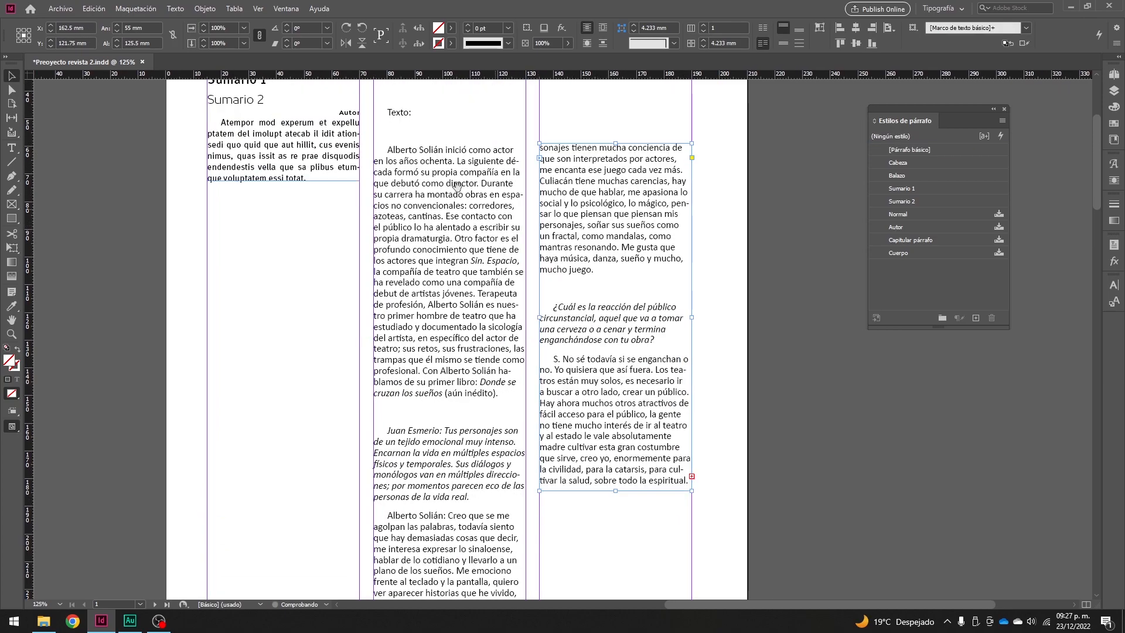
{"action": "left_click_drag", "start_coordinate": [427, 146], "coordinate": [518, 169]}
{"action": "left_click_drag", "start_coordinate": [555, 203], "coordinate": [452, 212]}
{"action": "scroll", "coordinate": [510, 346], "scroll_direction": "down", "scroll_amount": 8}
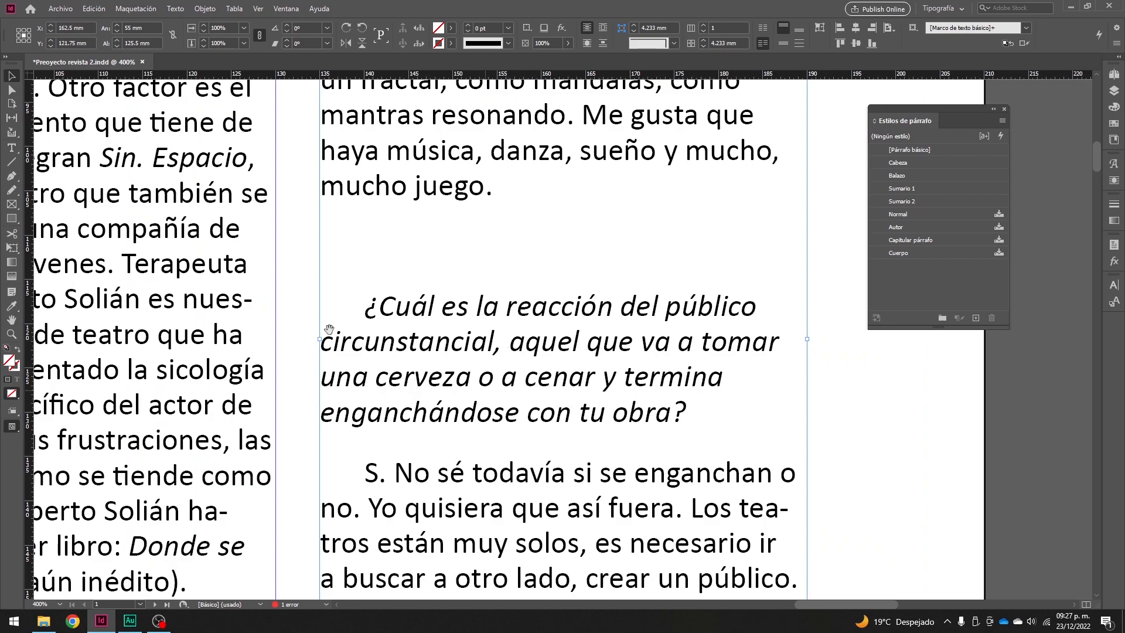
{"action": "scroll", "coordinate": [510, 345], "scroll_direction": "up", "scroll_amount": 5}
{"action": "scroll", "coordinate": [510, 345], "scroll_direction": "left", "scroll_amount": 4}
{"action": "left_click_drag", "start_coordinate": [628, 311], "coordinate": [676, 290]}
- Shift the third-column frame vertically and place a horizontal guide at 62.6 mm to compare its baselines with the second column
{"action": "left_click", "coordinate": [471, 282]}
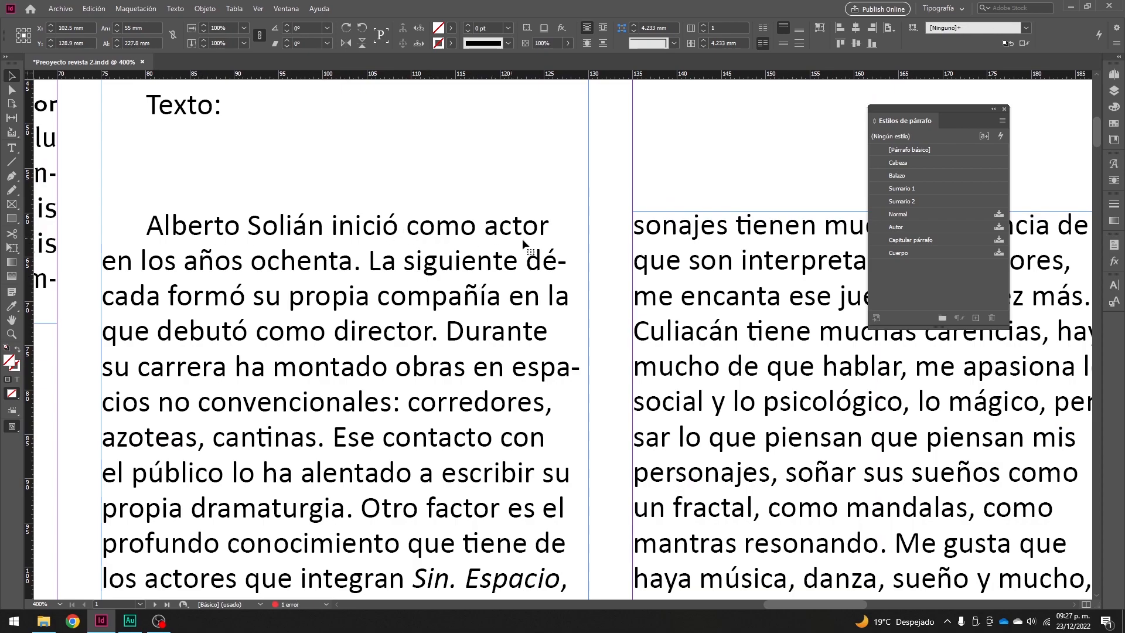
{"action": "left_click", "coordinate": [689, 256]}
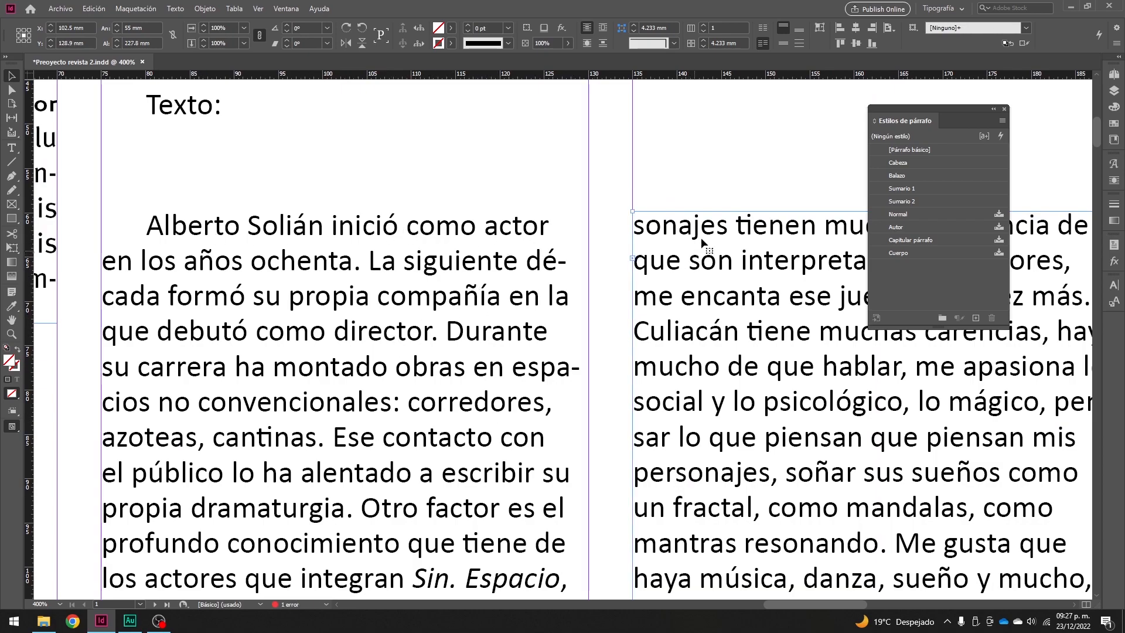
{"action": "left_click_drag", "start_coordinate": [701, 234], "coordinate": [698, 298]}
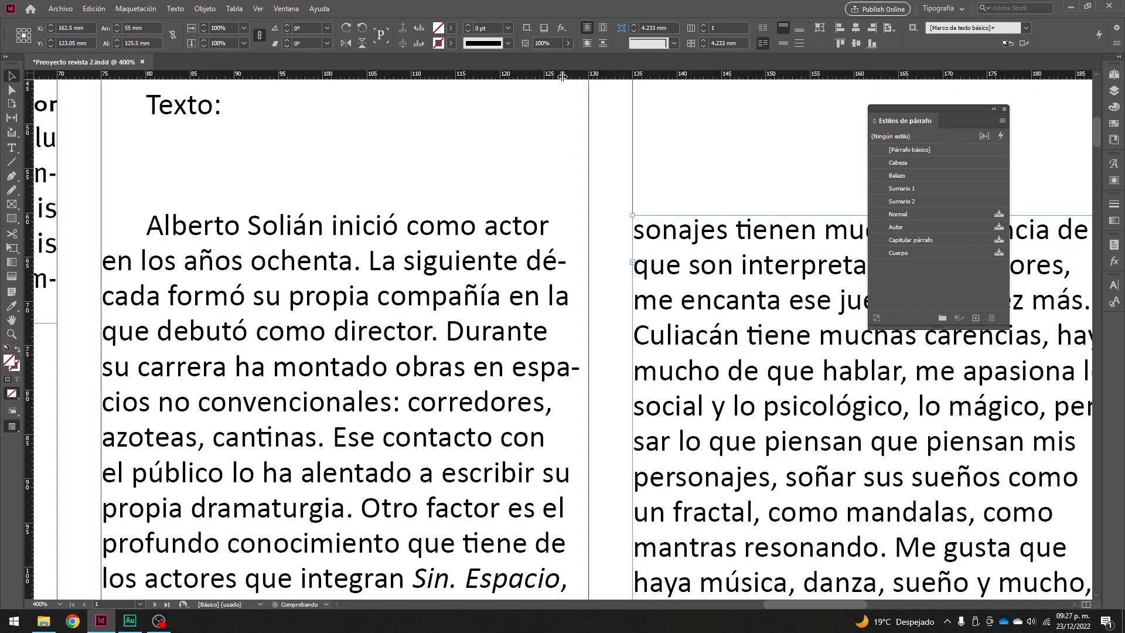
{"action": "left_click_drag", "start_coordinate": [564, 79], "coordinate": [554, 237]}
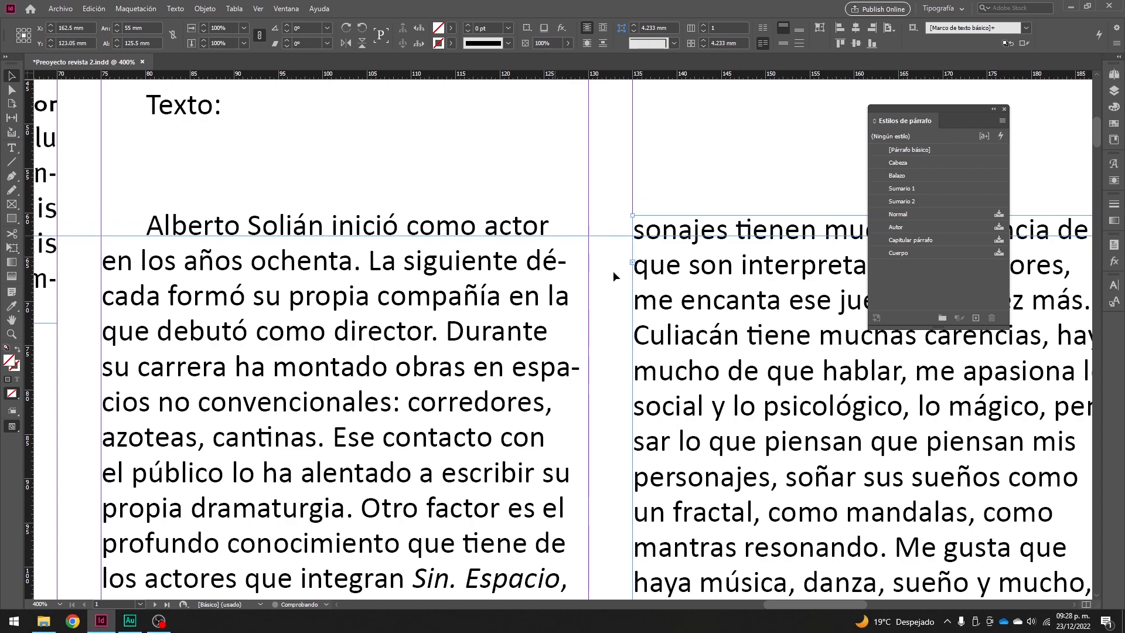
{"action": "left_click_drag", "start_coordinate": [674, 339], "coordinate": [675, 335]}
{"action": "left_click", "coordinate": [679, 179]}
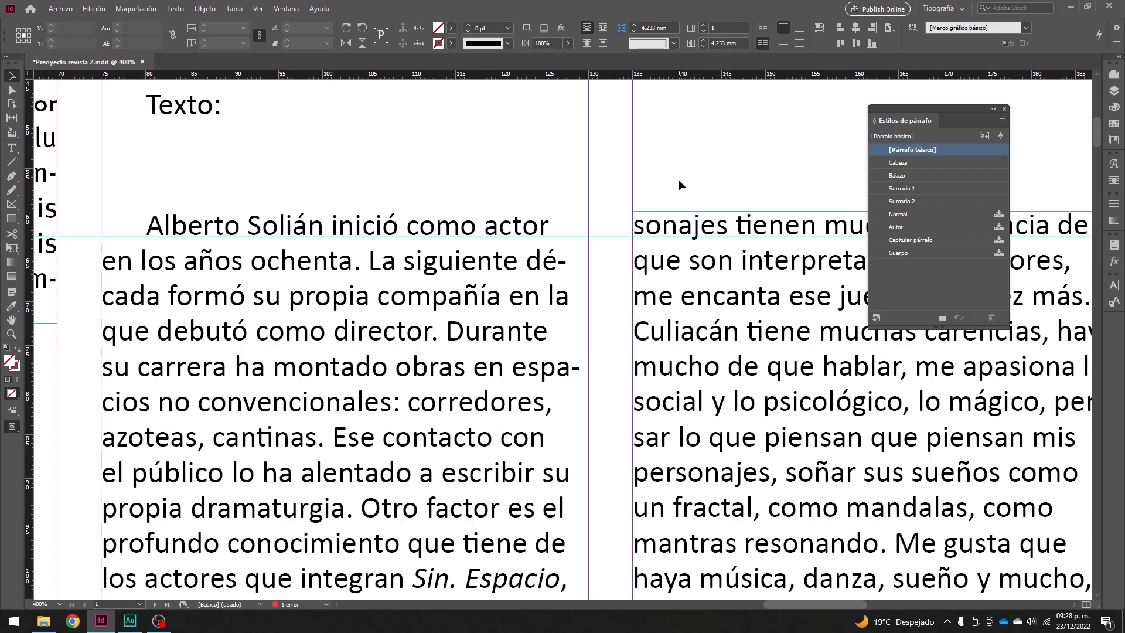
- Move the third-column frame slightly against the horizontal guide, and delete the guide
{"action": "key", "text": "ctrl+minus"}
{"action": "key", "text": "ctrl+minus"}
{"action": "key", "text": "ctrl+minus"}
{"action": "key", "text": "ctrl+minus"}
{"action": "key", "text": "ctrl+minus"}
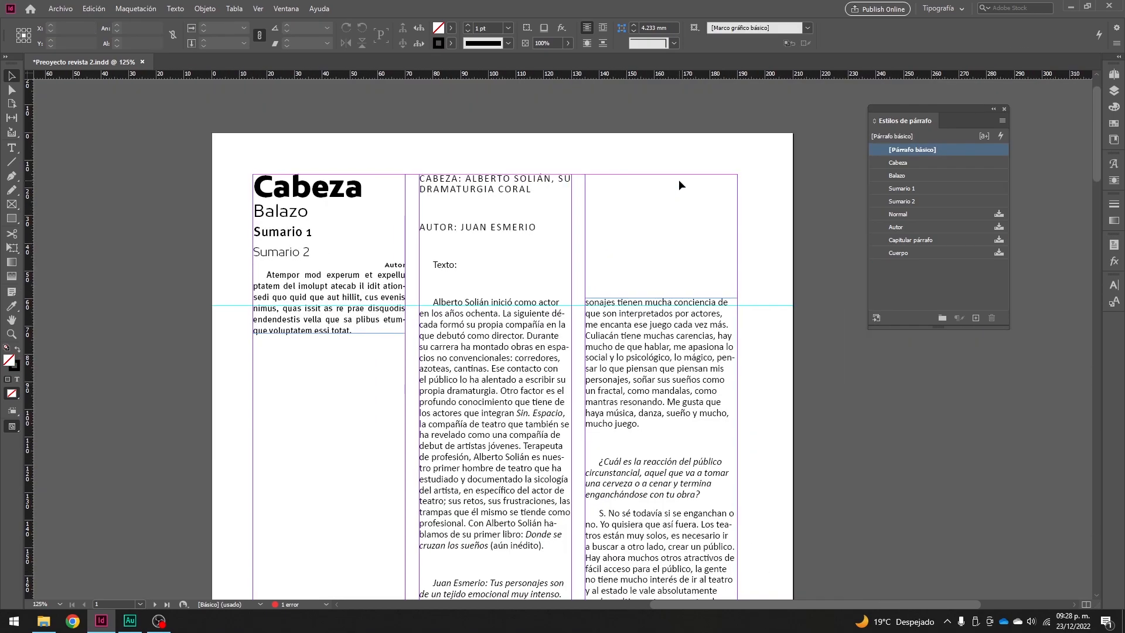
{"action": "key", "text": "ctrl+equal"}
{"action": "key", "text": "ctrl+equal"}
{"action": "key", "text": "ctrl+equal"}
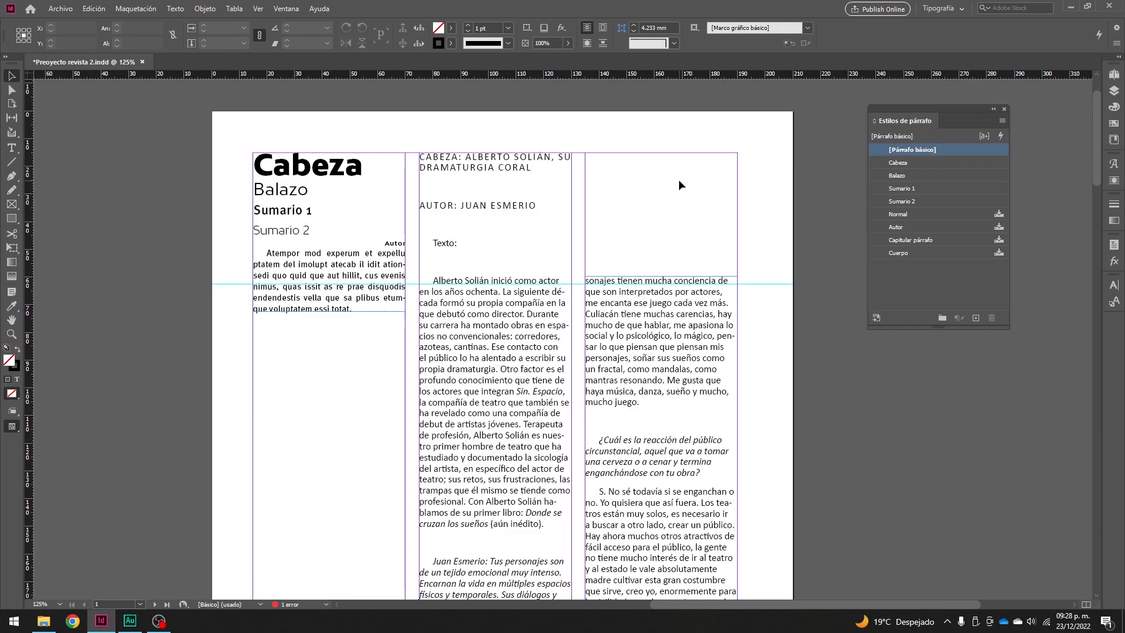
{"action": "left_click_drag", "start_coordinate": [680, 293], "coordinate": [639, 333]}
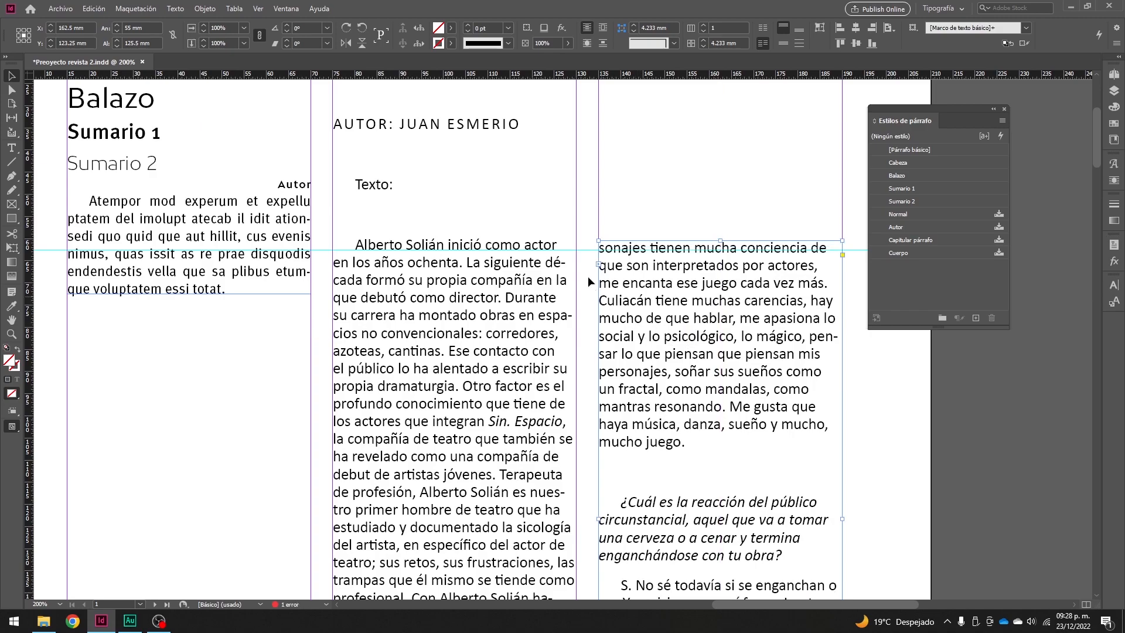
{"action": "left_click", "coordinate": [586, 251]}
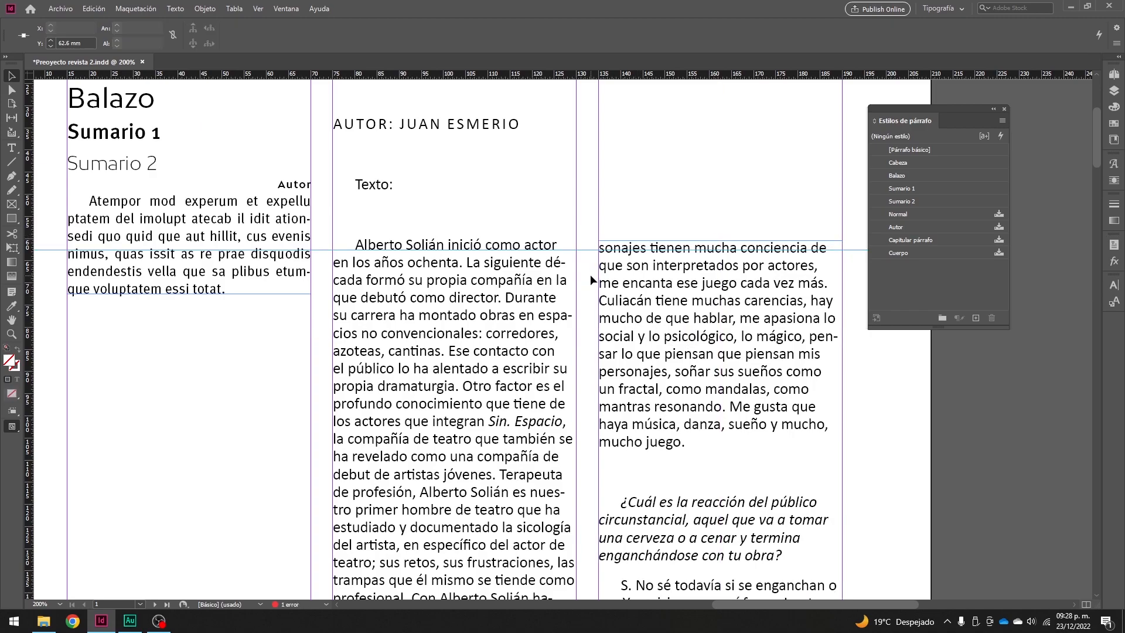
{"action": "key", "text": "Delete"}
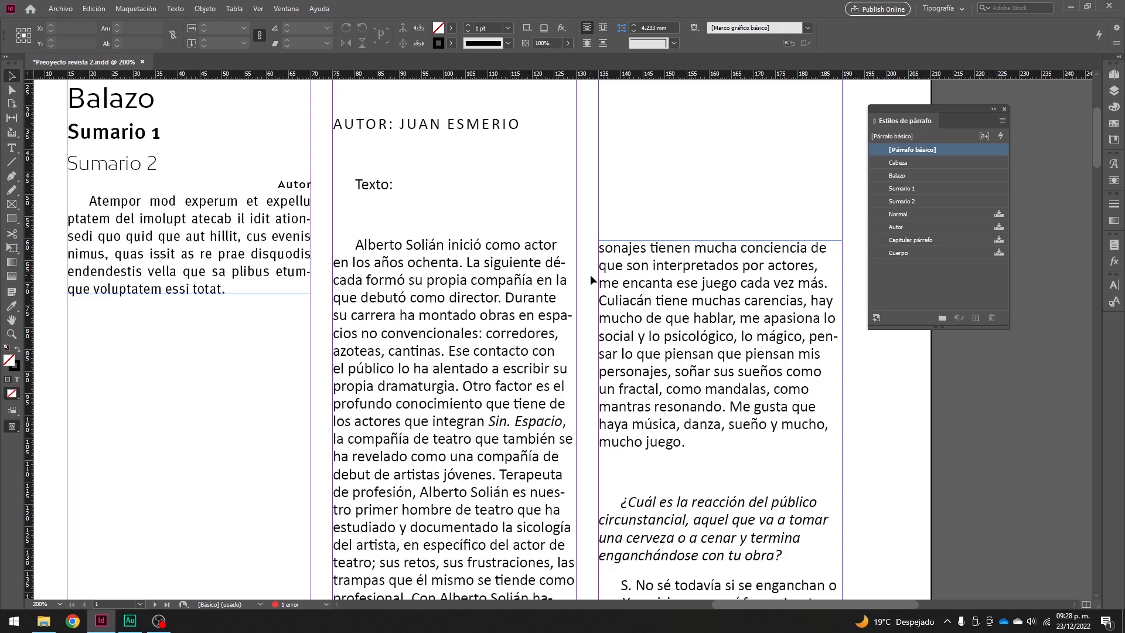
- Delete both article text frames from the second and third columns
{"action": "left_click", "coordinate": [509, 259]}
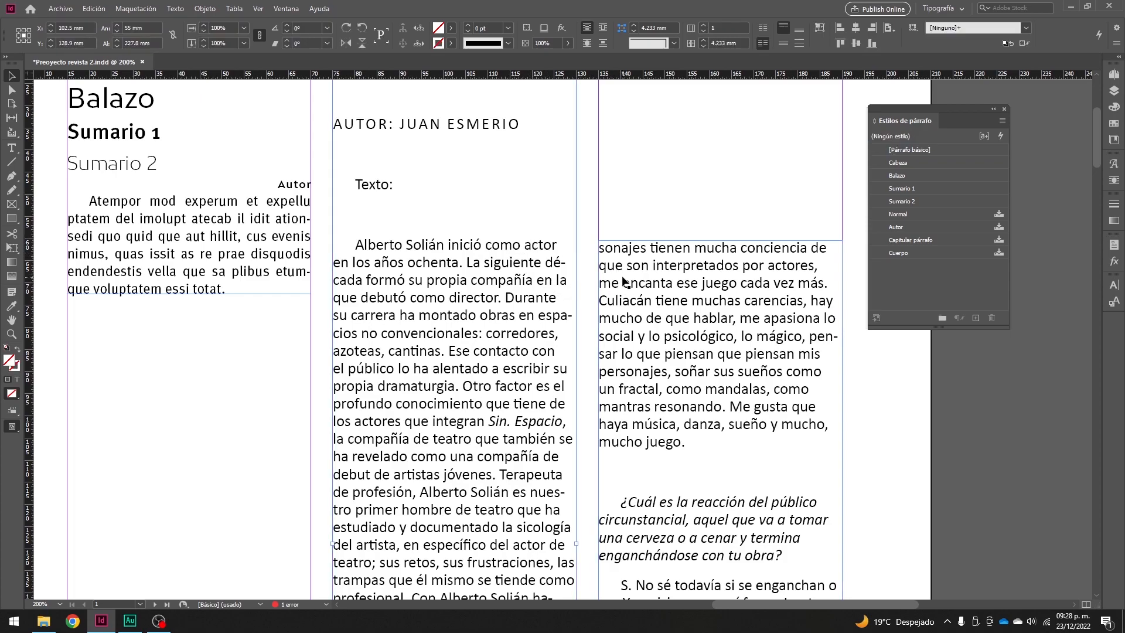
{"action": "left_click", "coordinate": [667, 304], "text": "shift"}
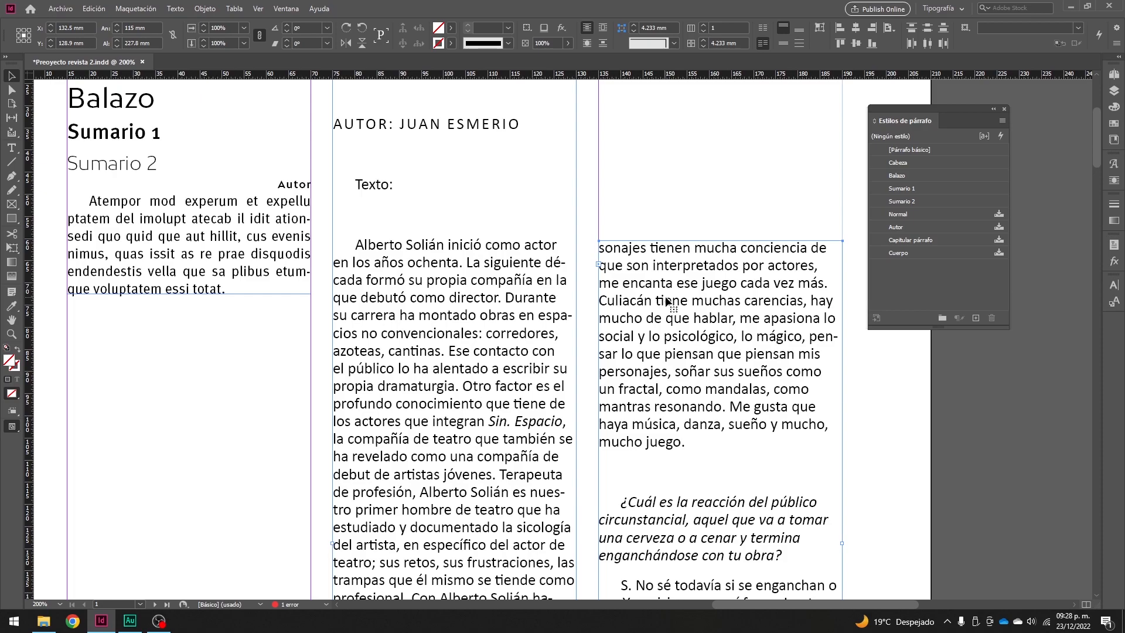
{"action": "key", "text": "Delete"}
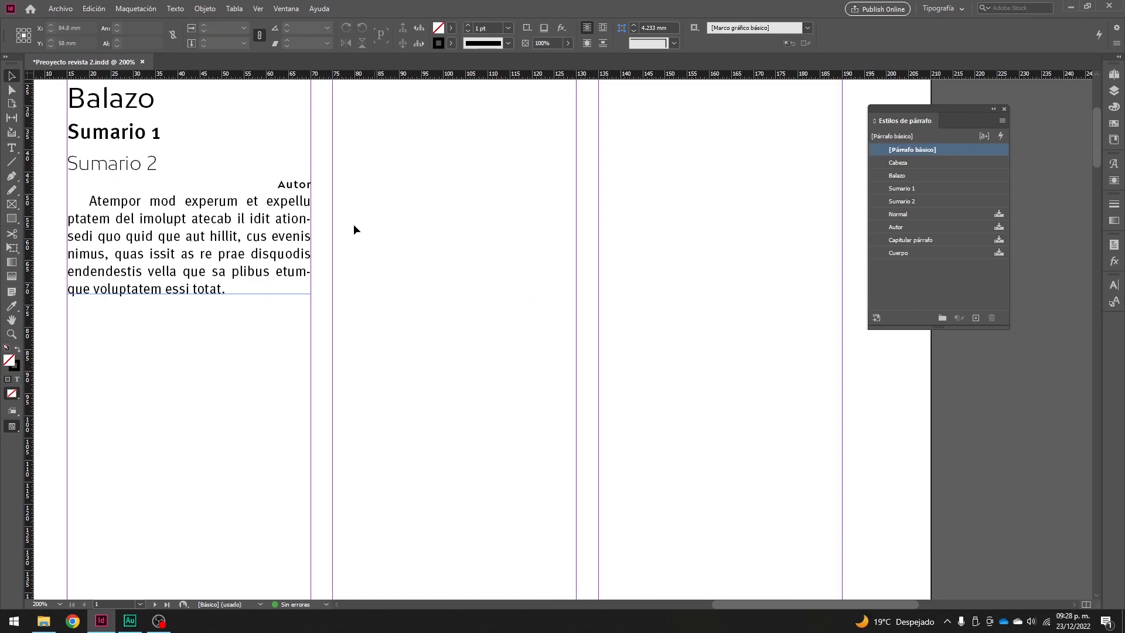
- Select the sample text frame with the styled heading levels in the first column
{"action": "left_click", "coordinate": [237, 267], "text": "ctrl"}
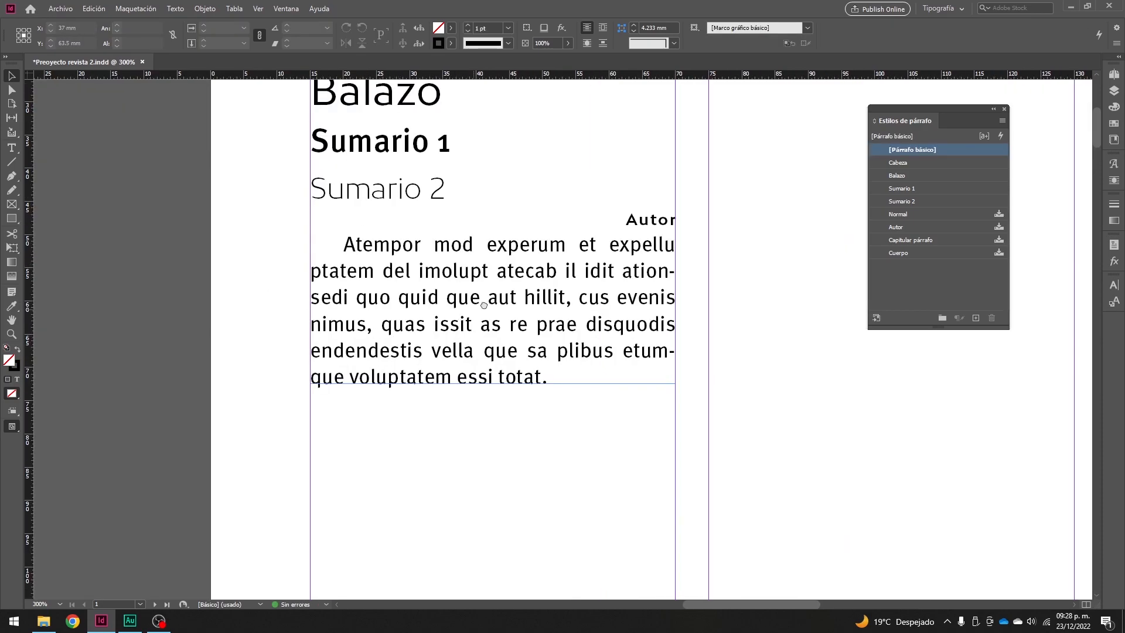
{"action": "left_click_drag", "start_coordinate": [485, 304], "coordinate": [362, 274]}
{"action": "left_click", "coordinate": [429, 281]}
{"action": "left_click_drag", "start_coordinate": [618, 284], "coordinate": [502, 337]}
{"action": "left_click_drag", "start_coordinate": [500, 285], "coordinate": [560, 378]}
{"action": "left_click_drag", "start_coordinate": [570, 457], "coordinate": [581, 286]}
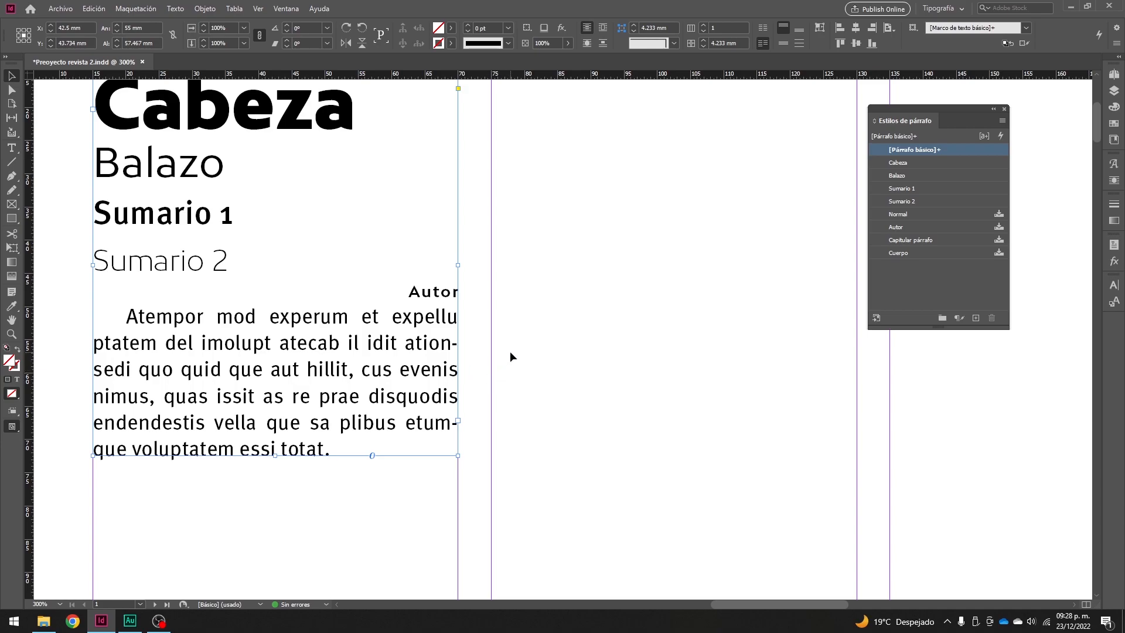
- Show the document's baseline grid (cuadrícula base) on the pages
{"action": "left_click", "coordinate": [260, 9]}
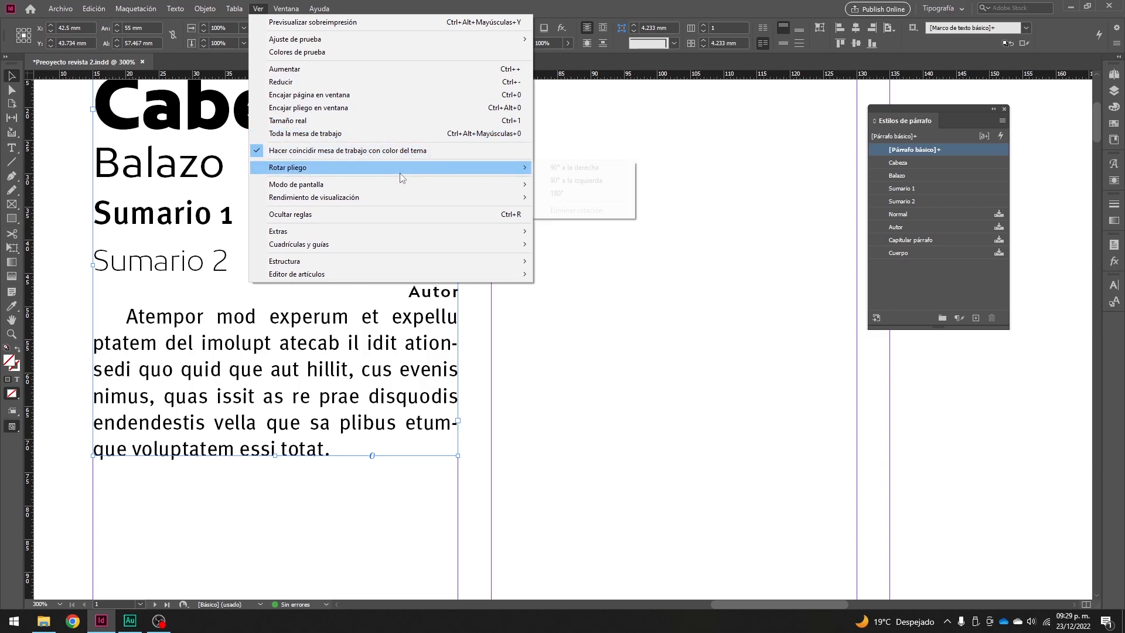
{"action": "mouse_move", "coordinate": [389, 248]}
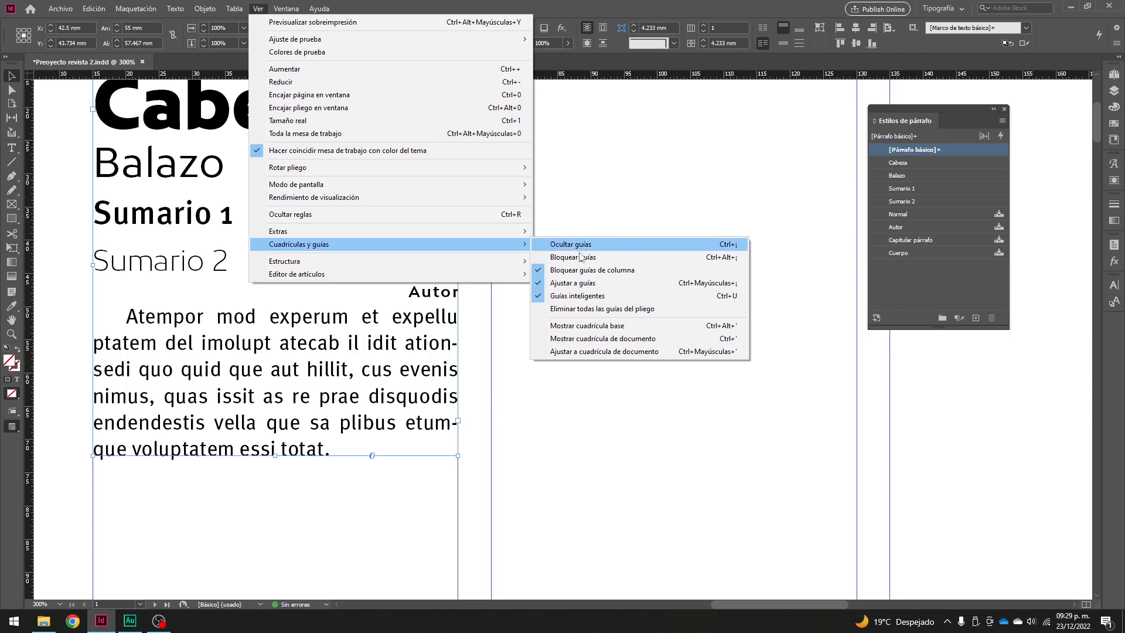
{"action": "left_click", "coordinate": [645, 327]}
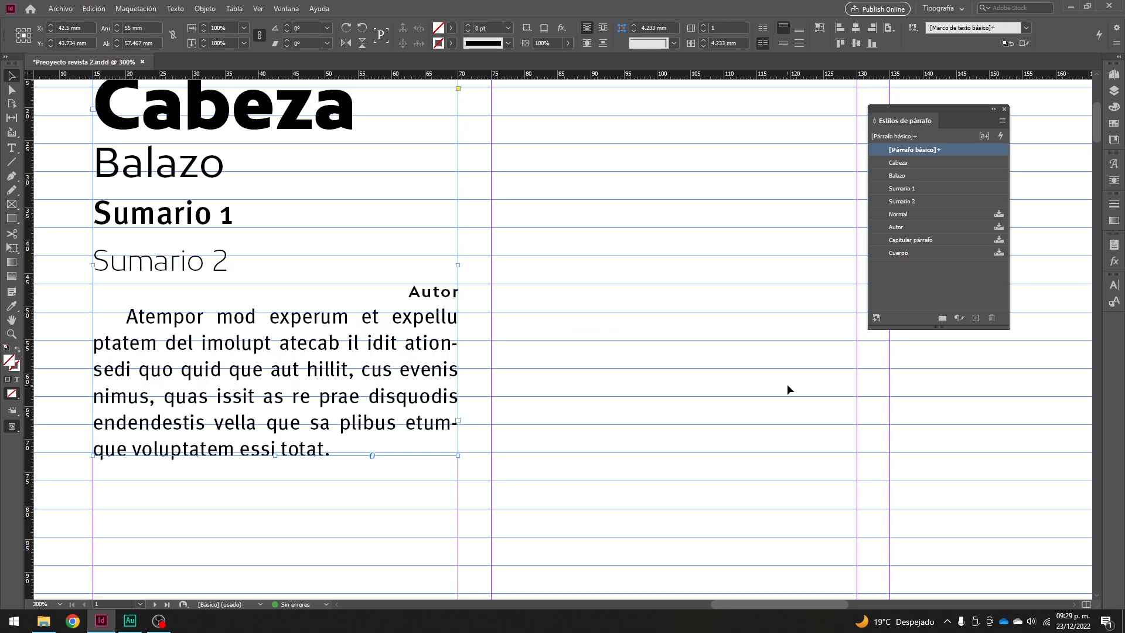
- Examine how the sample text lines sit against the baseline grid, both close up and at full-page view
{"action": "key", "text": "ctrl+minus"}
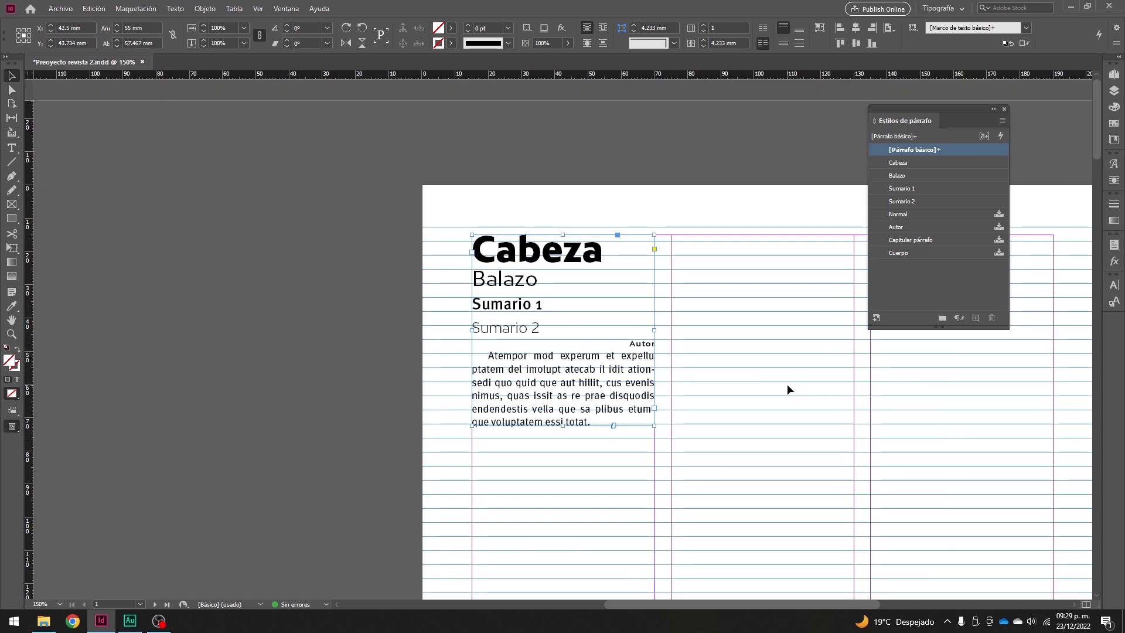
{"action": "key", "text": "ctrl+plus"}
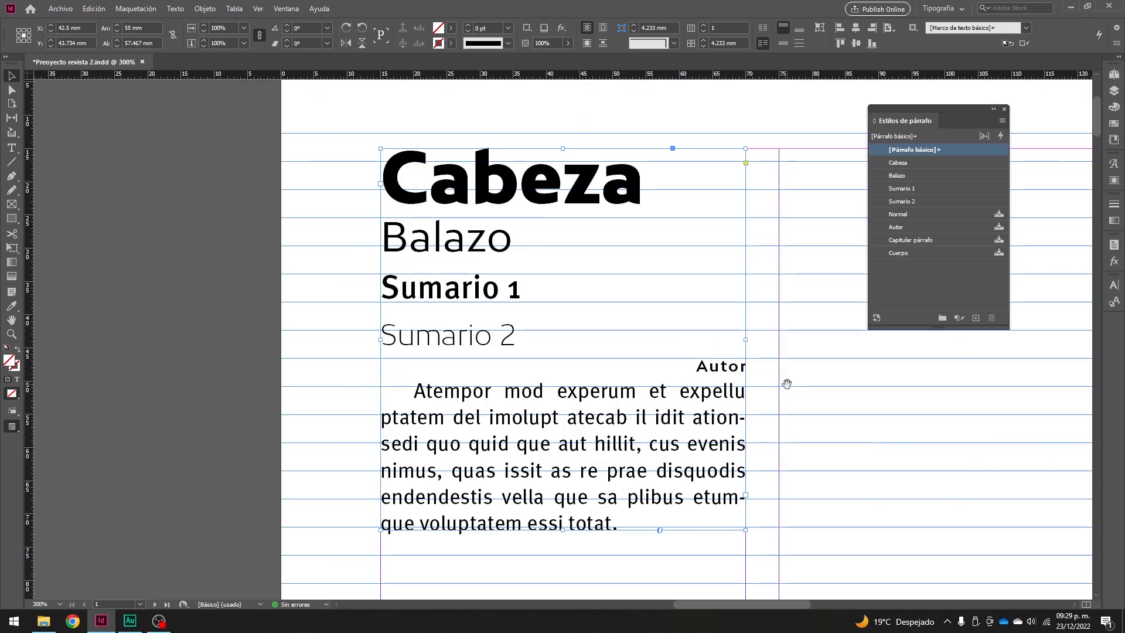
{"action": "left_click_drag", "start_coordinate": [787, 385], "coordinate": [622, 348]}
{"action": "left_click_drag", "start_coordinate": [766, 367], "coordinate": [681, 354]}
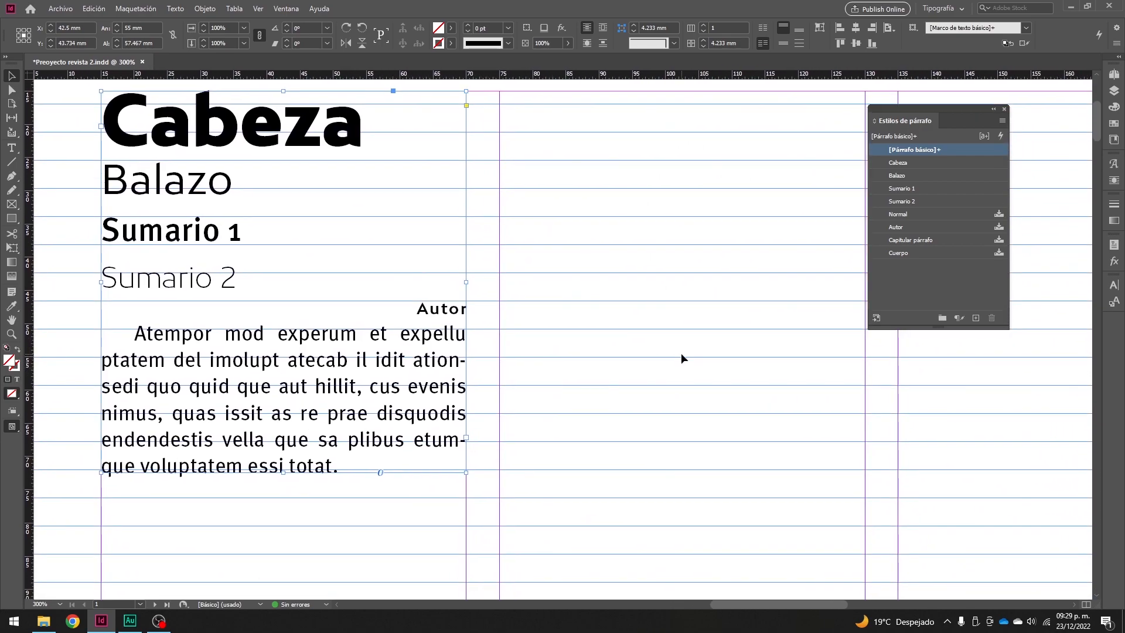
{"action": "key", "text": "ctrl+plus"}
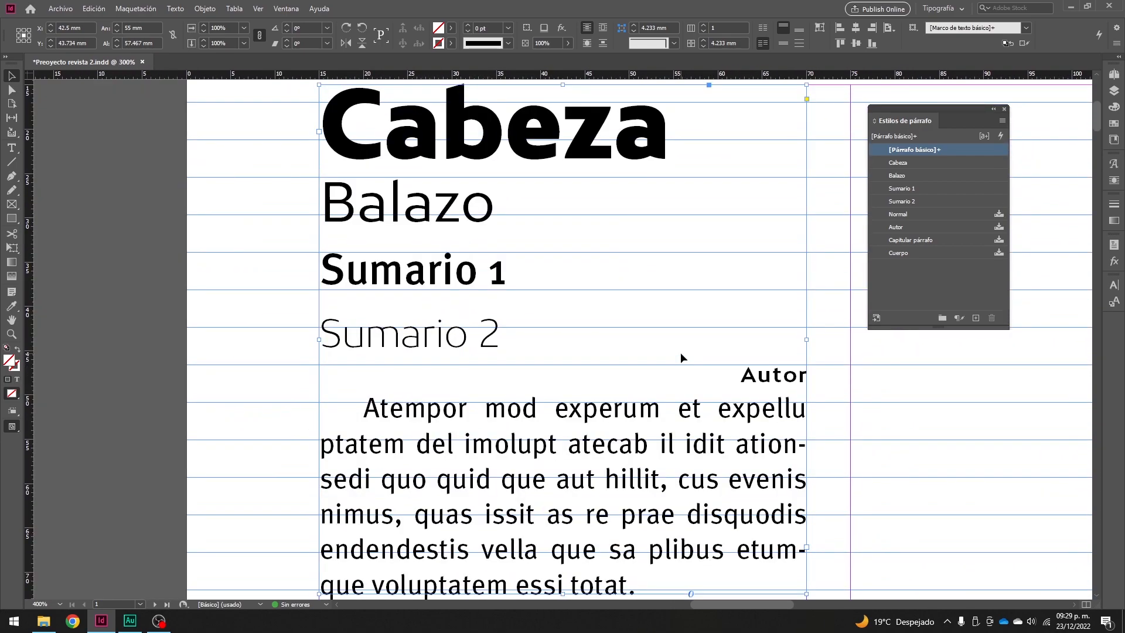
{"action": "key", "text": "ctrl+minus"}
{"action": "key", "text": "ctrl+minus"}
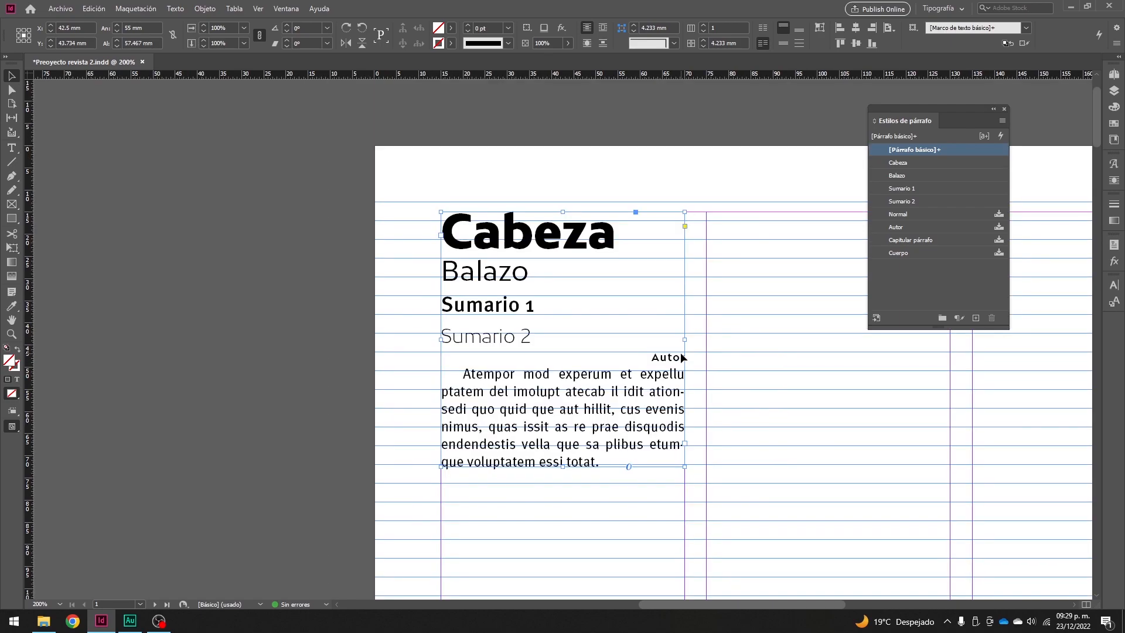
{"action": "key", "text": "ctrl+minus"}
{"action": "key", "text": "ctrl+minus"}
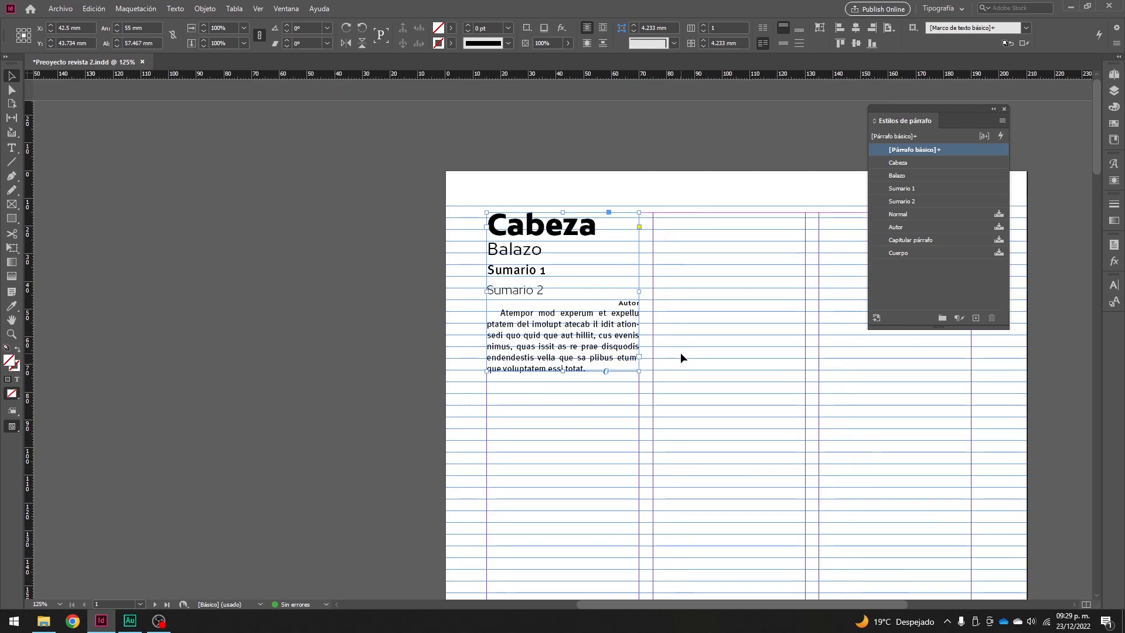
{"action": "key", "text": "ctrl+minus"}
{"action": "key", "text": "ctrl+minus"}
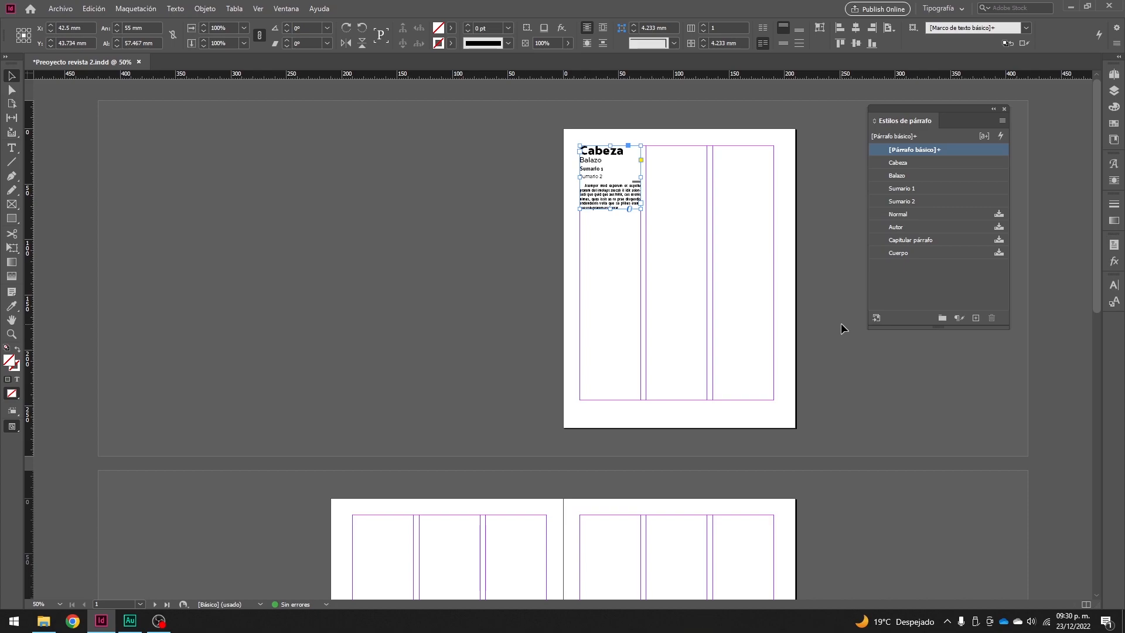
{"action": "key", "text": "ctrl+plus"}
{"action": "key", "text": "ctrl+plus"}
{"action": "key", "text": "ctrl+plus"}
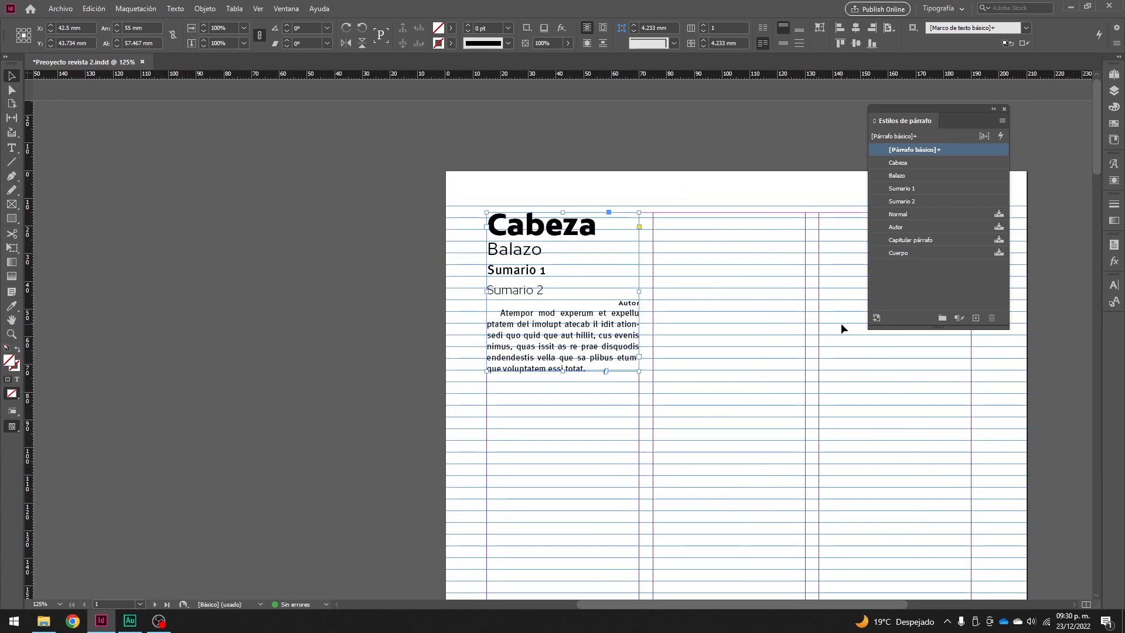
{"action": "left_click_drag", "start_coordinate": [656, 427], "coordinate": [561, 349]}
{"action": "key", "text": "ctrl+plus"}
{"action": "key", "text": "ctrl+plus"}
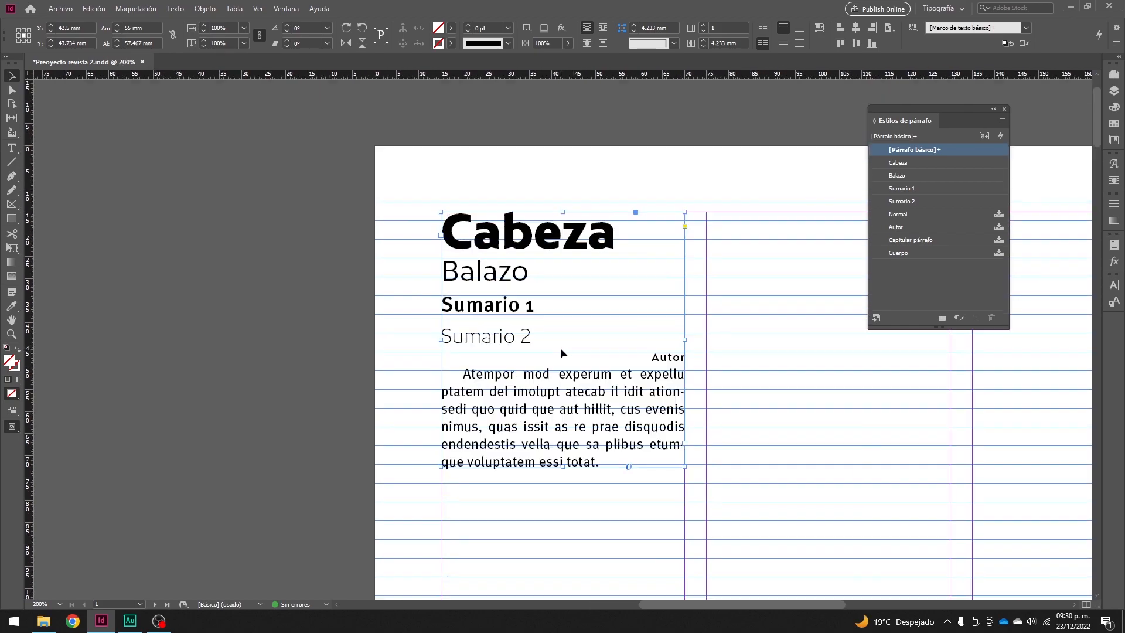
{"action": "left_click_drag", "start_coordinate": [581, 401], "coordinate": [462, 320]}
{"action": "left_click_drag", "start_coordinate": [563, 367], "coordinate": [500, 330]}
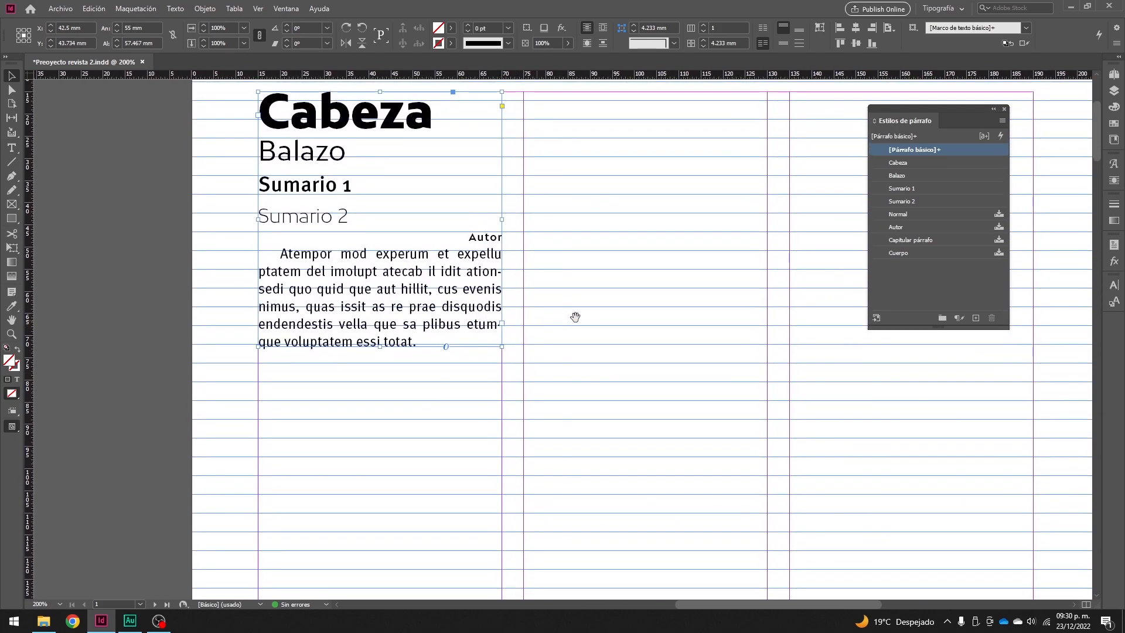
{"action": "left_click_drag", "start_coordinate": [589, 311], "coordinate": [563, 294]}
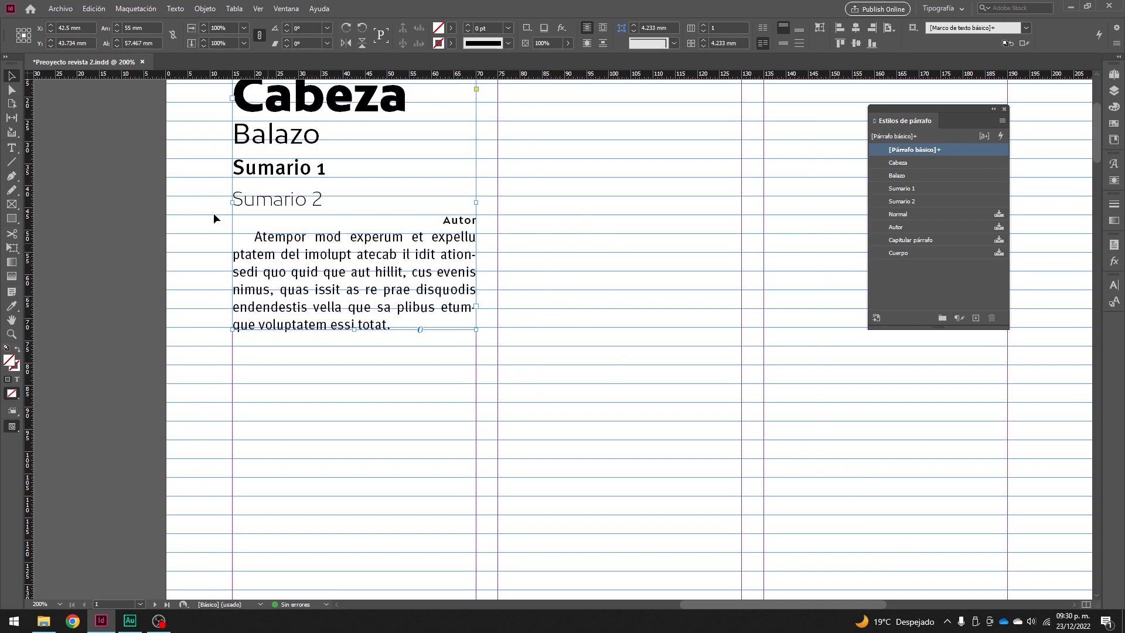
- Cut the Autor line and the body paragraph out of the first-column text frame
{"action": "triple_click", "coordinate": [392, 268]}
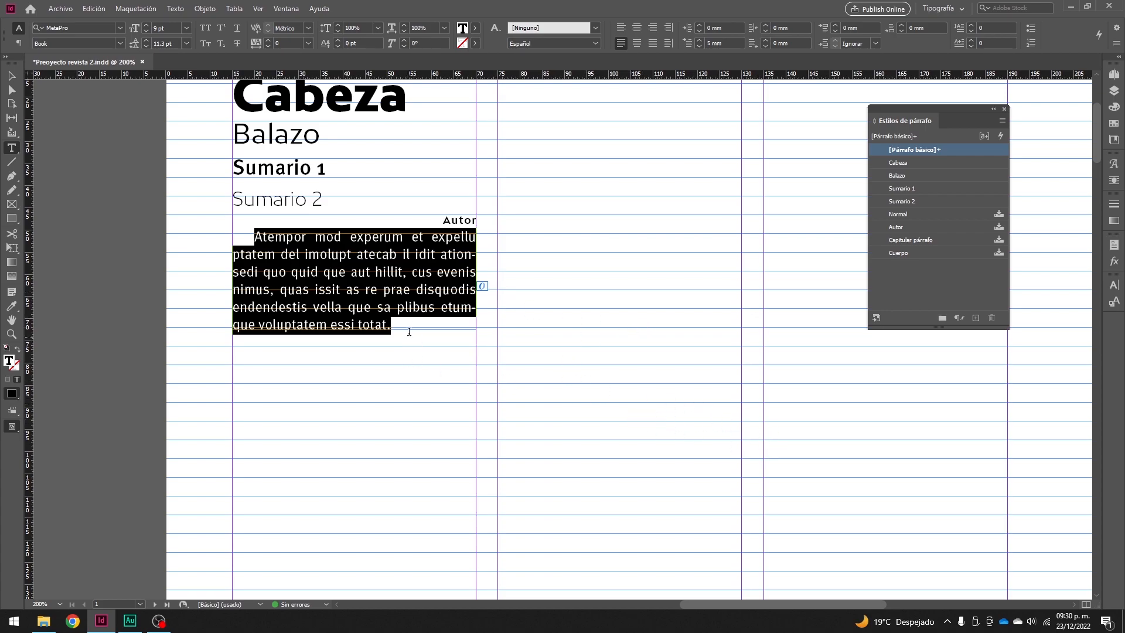
{"action": "left_click", "coordinate": [418, 316]}
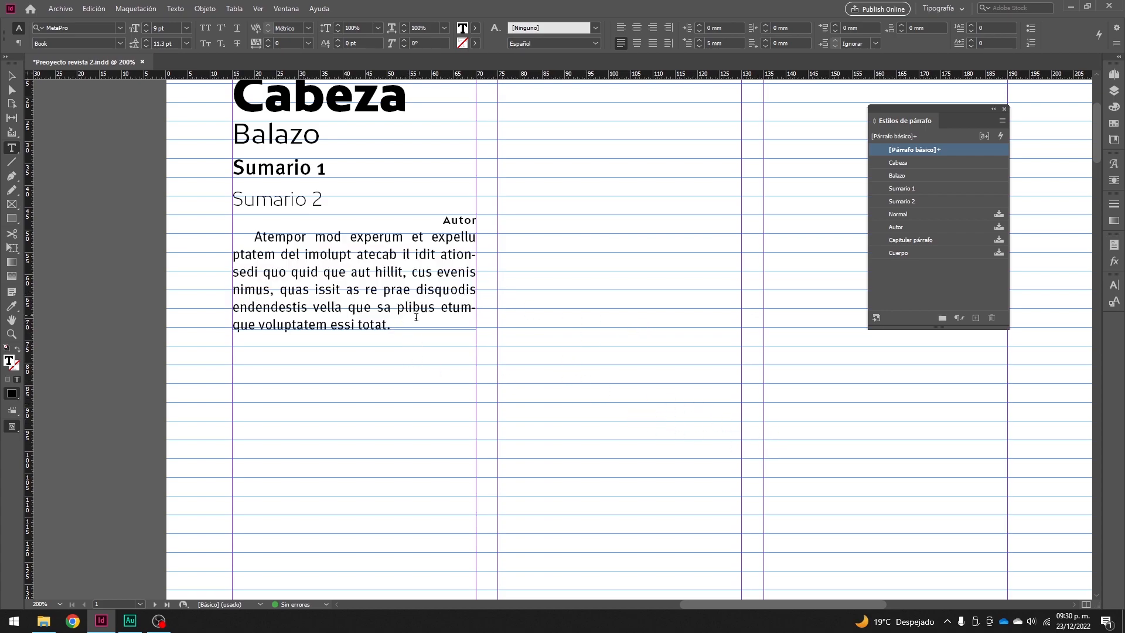
{"action": "left_click_drag", "start_coordinate": [416, 321], "coordinate": [234, 241]}
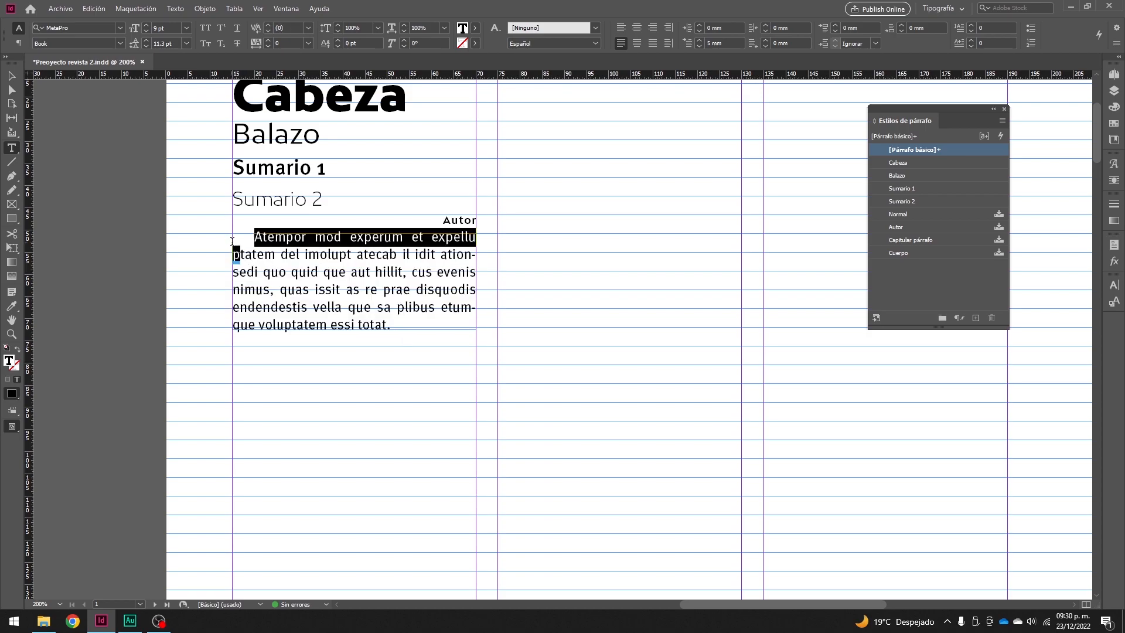
{"action": "left_click", "coordinate": [263, 243]}
{"action": "scroll", "coordinate": [324, 246], "scroll_direction": "up", "scroll_amount": 3}
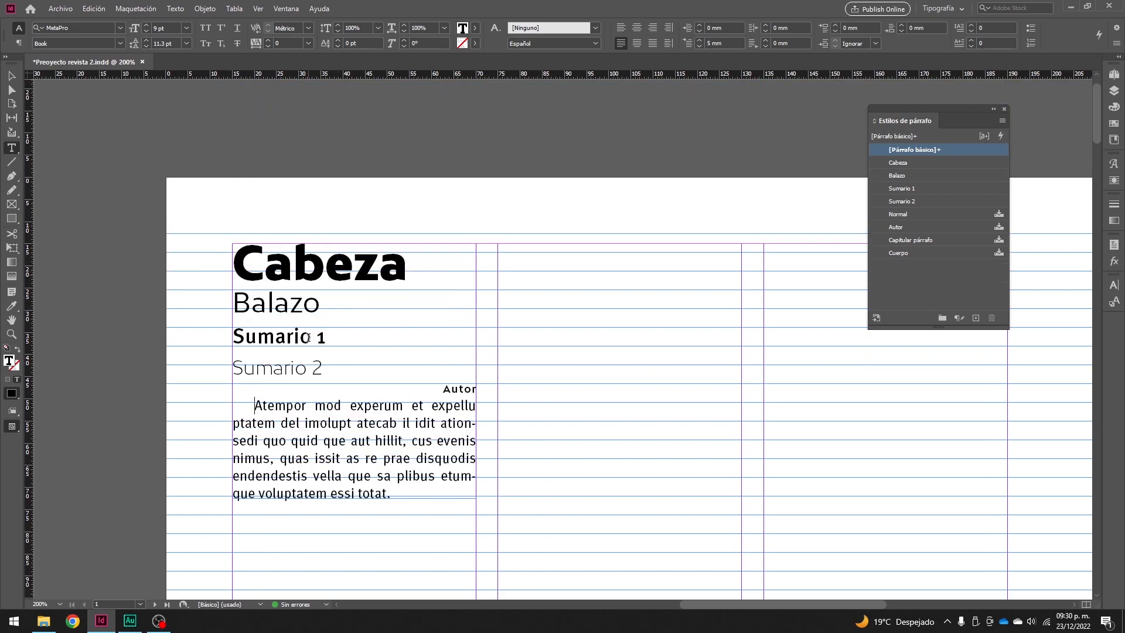
{"action": "scroll", "coordinate": [333, 440], "scroll_direction": "down", "scroll_amount": 3}
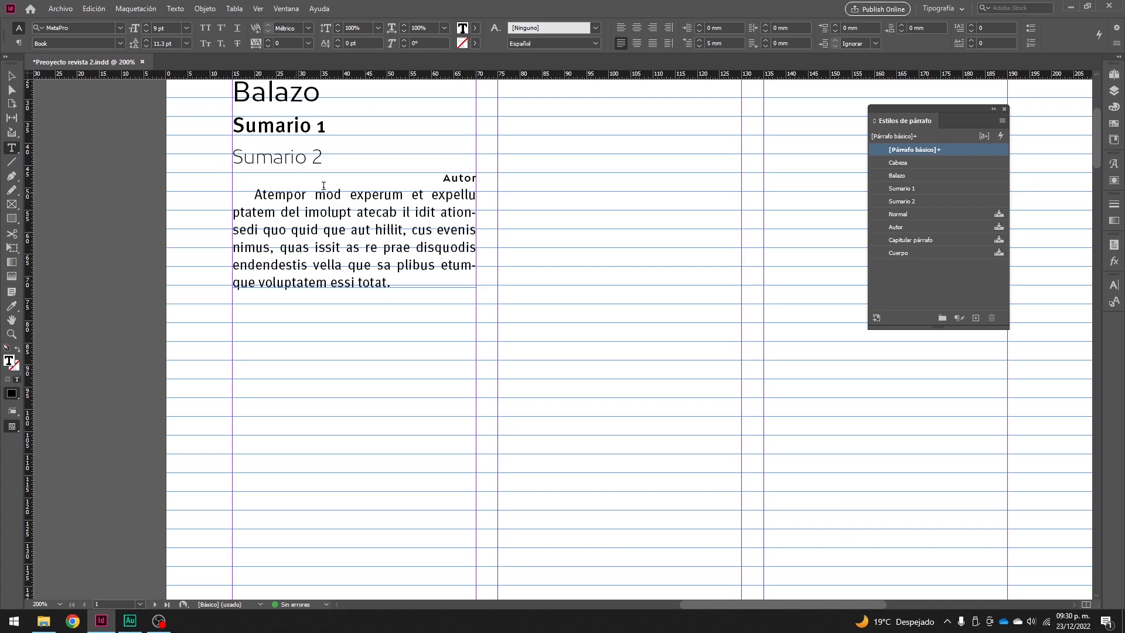
{"action": "left_click_drag", "start_coordinate": [424, 174], "coordinate": [476, 282]}
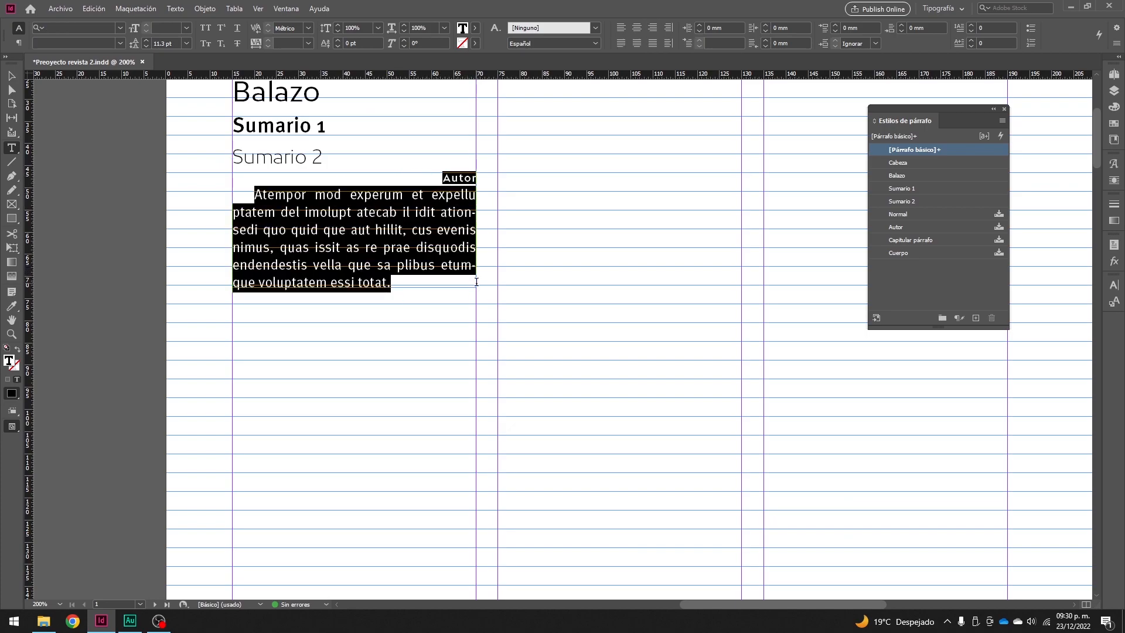
{"action": "left_click", "coordinate": [94, 8]}
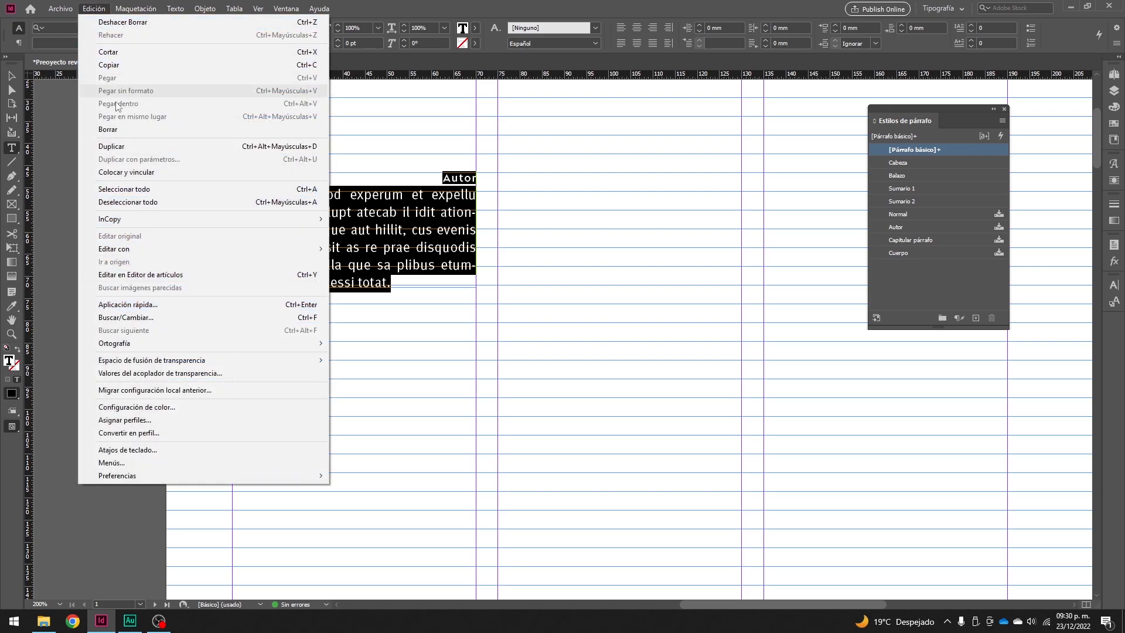
{"action": "left_click", "coordinate": [127, 52]}
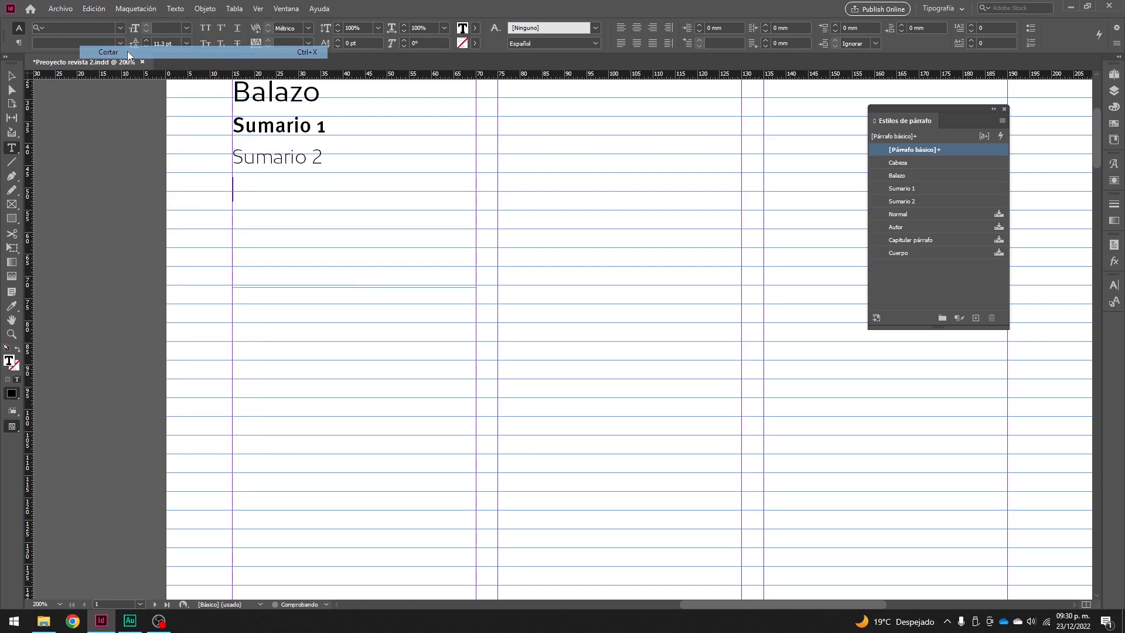
- Create a text frame about 55 mm wide and 63 mm high in the second column and paste the cut text into it
{"action": "left_click_drag", "start_coordinate": [498, 172], "coordinate": [741, 452]}
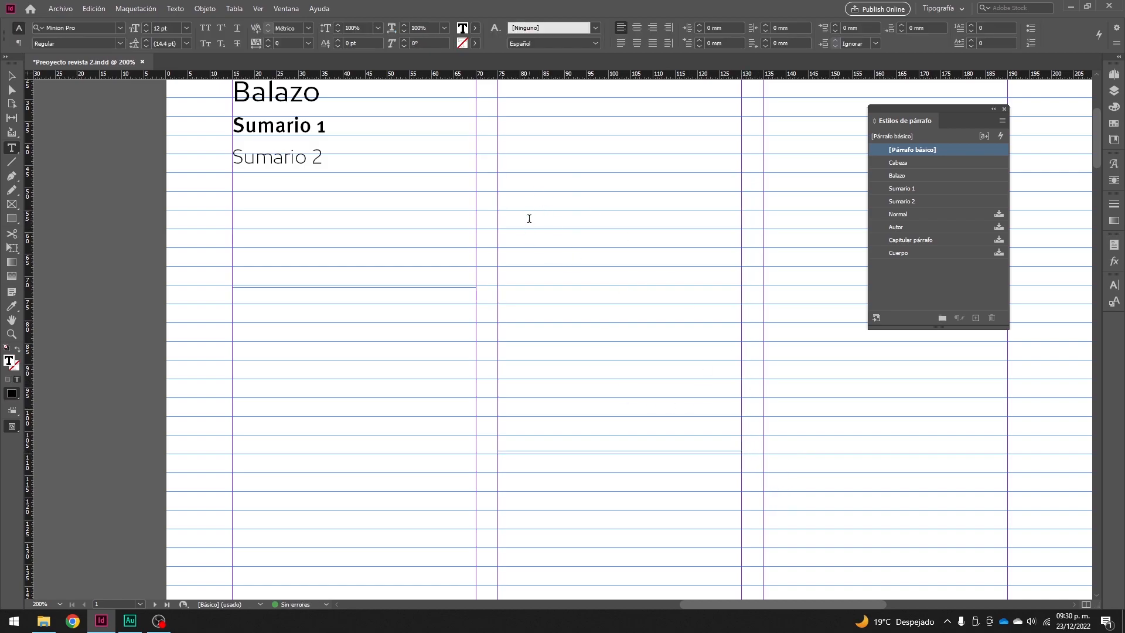
{"action": "left_click", "coordinate": [93, 9]}
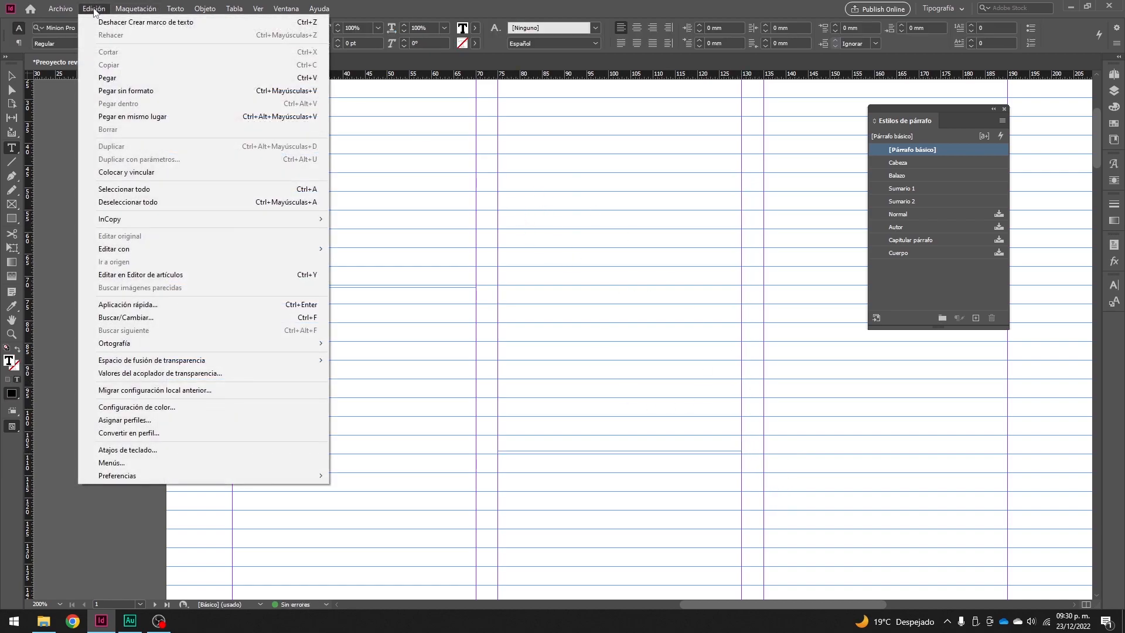
{"action": "left_click", "coordinate": [116, 78]}
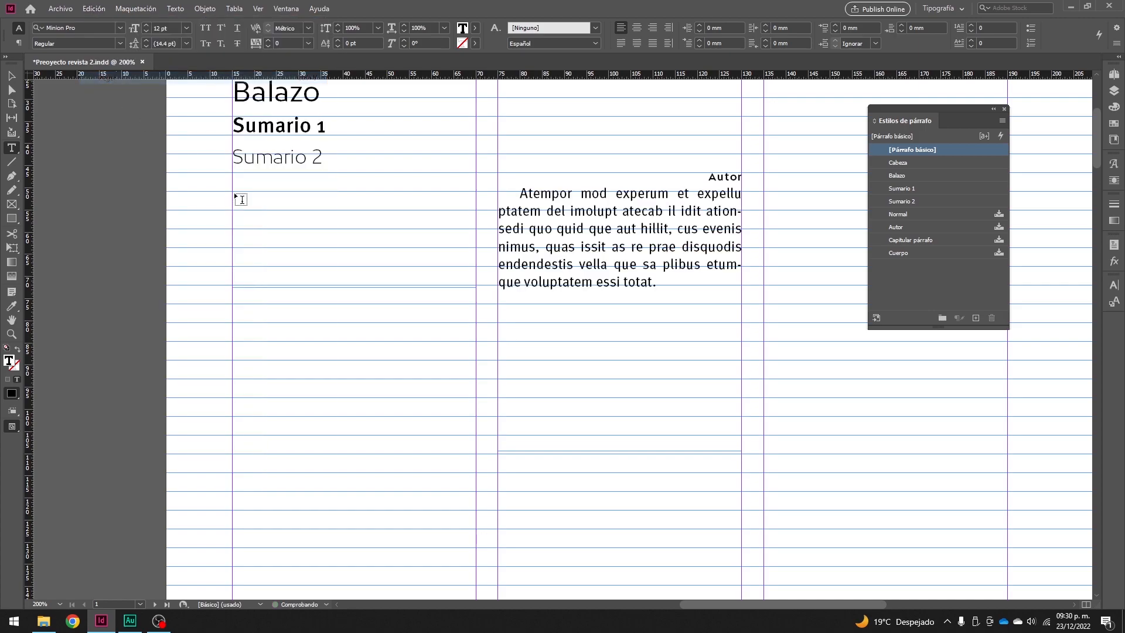
- Shorten the first-column frame to end just below Sumario 2 and the second-column frame to about 39 mm high
{"action": "key", "text": "Escape"}
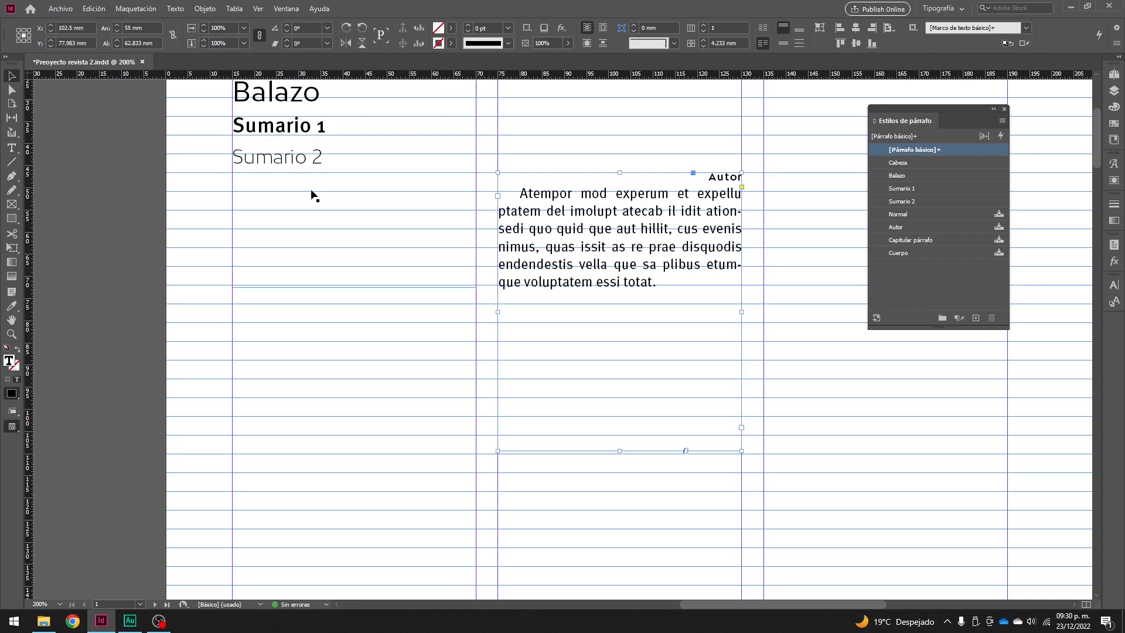
{"action": "left_click", "coordinate": [355, 284]}
{"action": "left_click_drag", "start_coordinate": [354, 287], "coordinate": [348, 173]}
{"action": "left_click", "coordinate": [630, 425]}
{"action": "left_click_drag", "start_coordinate": [620, 452], "coordinate": [621, 345]}
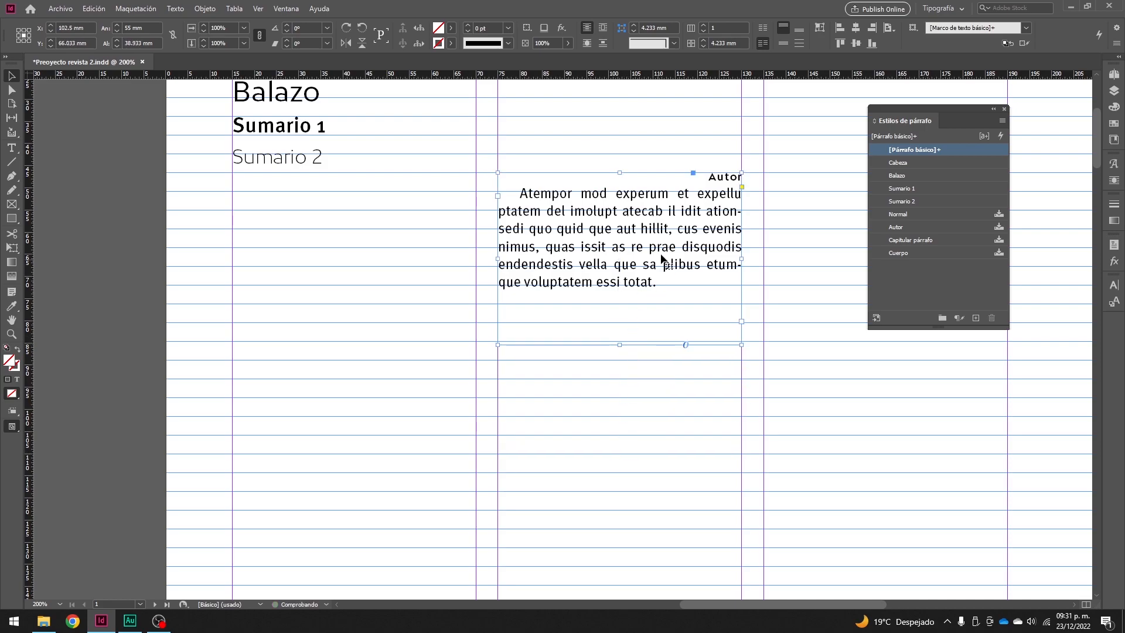
- Select all the text in the second-column frame and display the Párrafo formatting settings above the frame
{"action": "triple_click", "coordinate": [668, 263]}
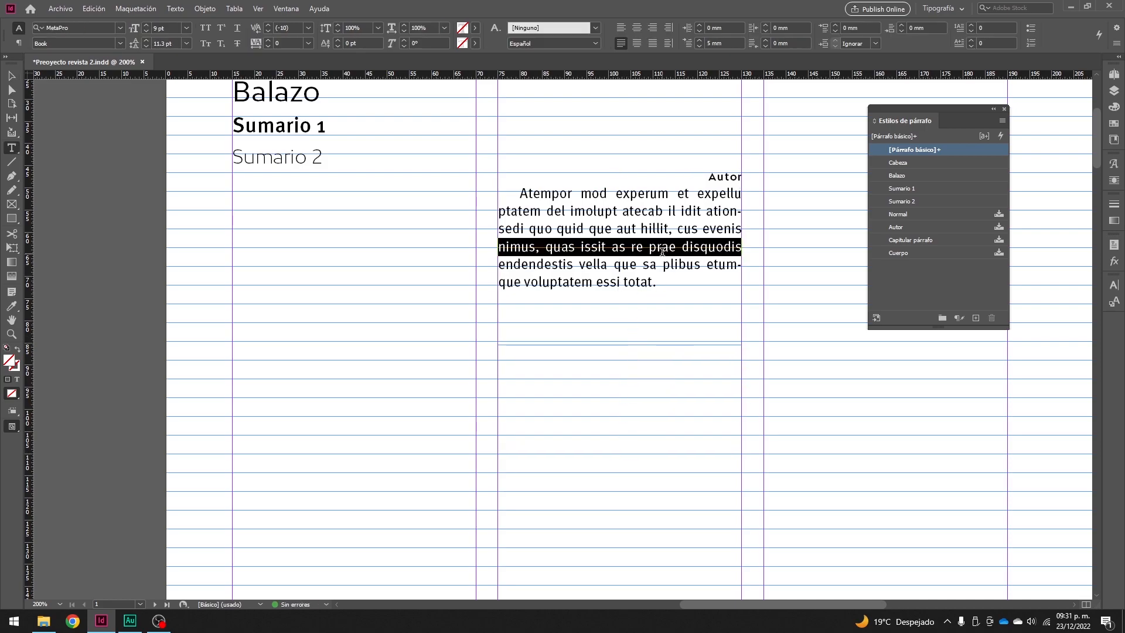
{"action": "left_click", "coordinate": [564, 119]}
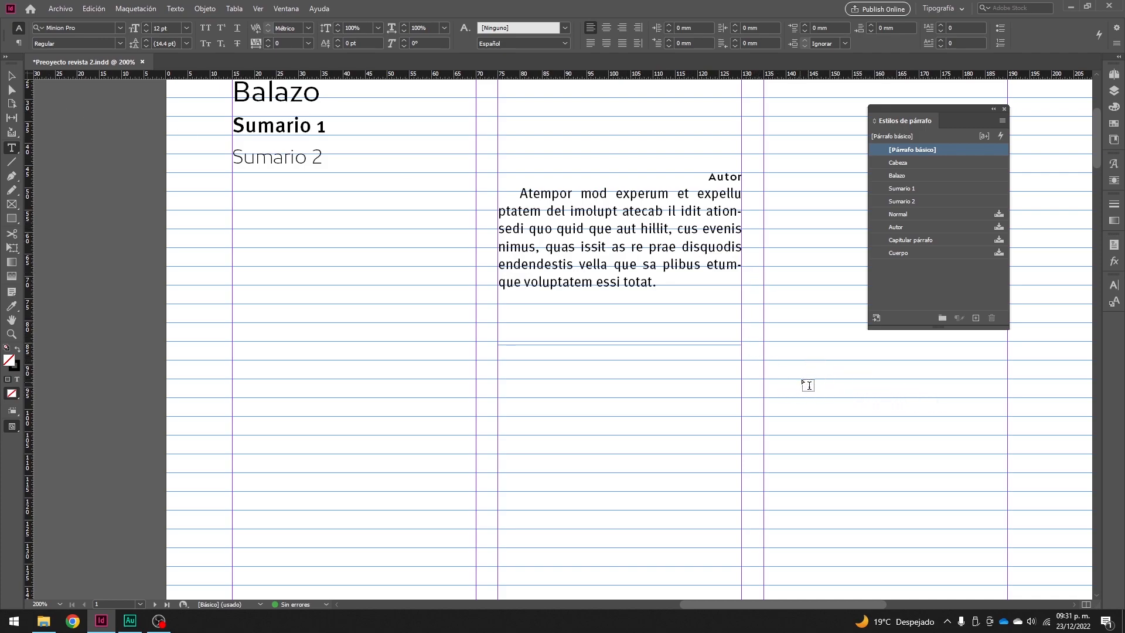
{"action": "triple_click", "coordinate": [645, 255]}
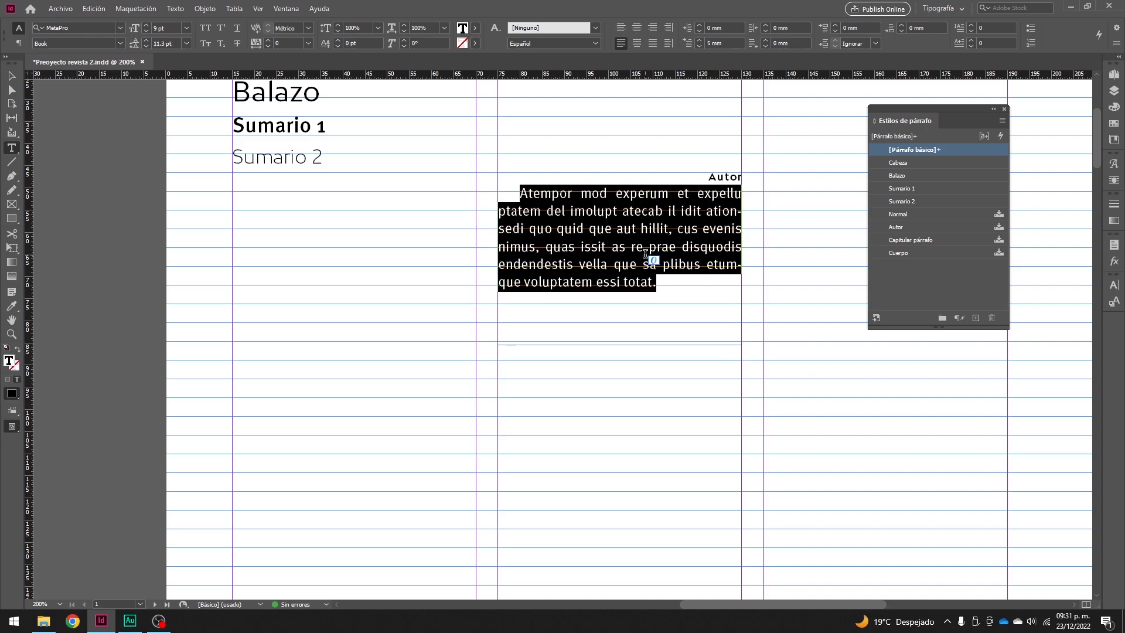
{"action": "key", "text": "ctrl+a"}
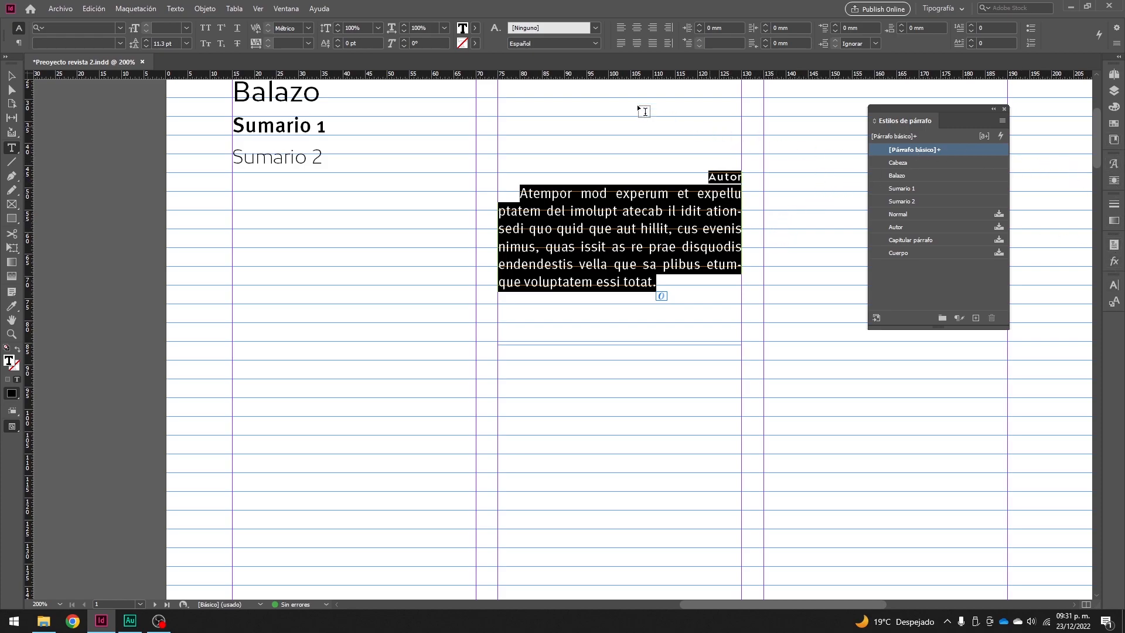
{"action": "left_click", "coordinate": [287, 8]}
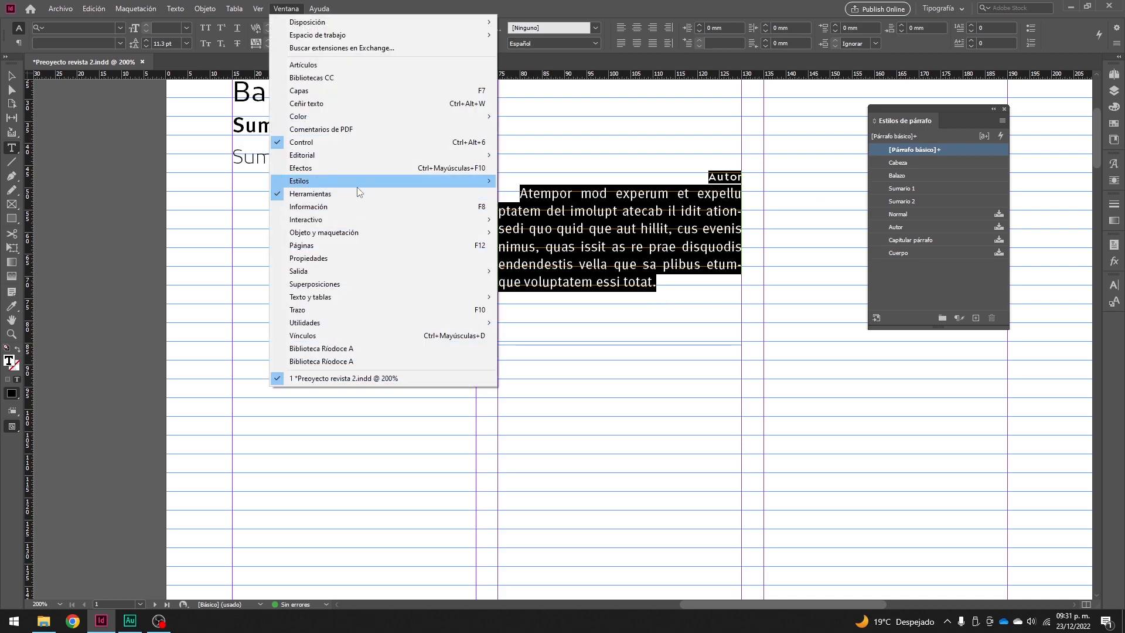
{"action": "mouse_move", "coordinate": [340, 300]}
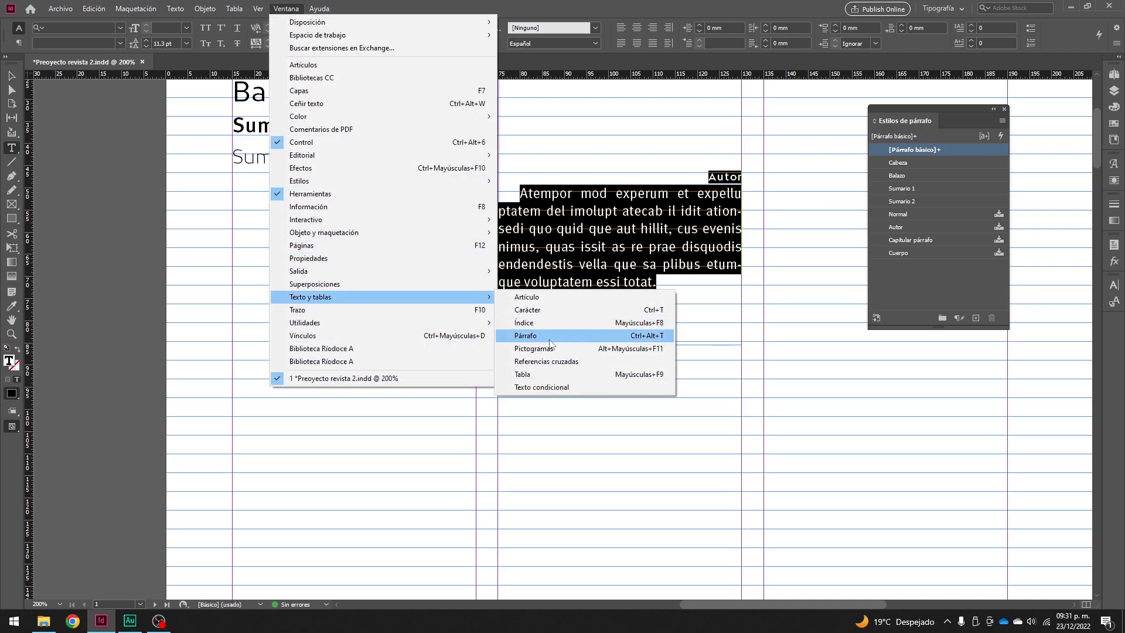
{"action": "left_click", "coordinate": [603, 337]}
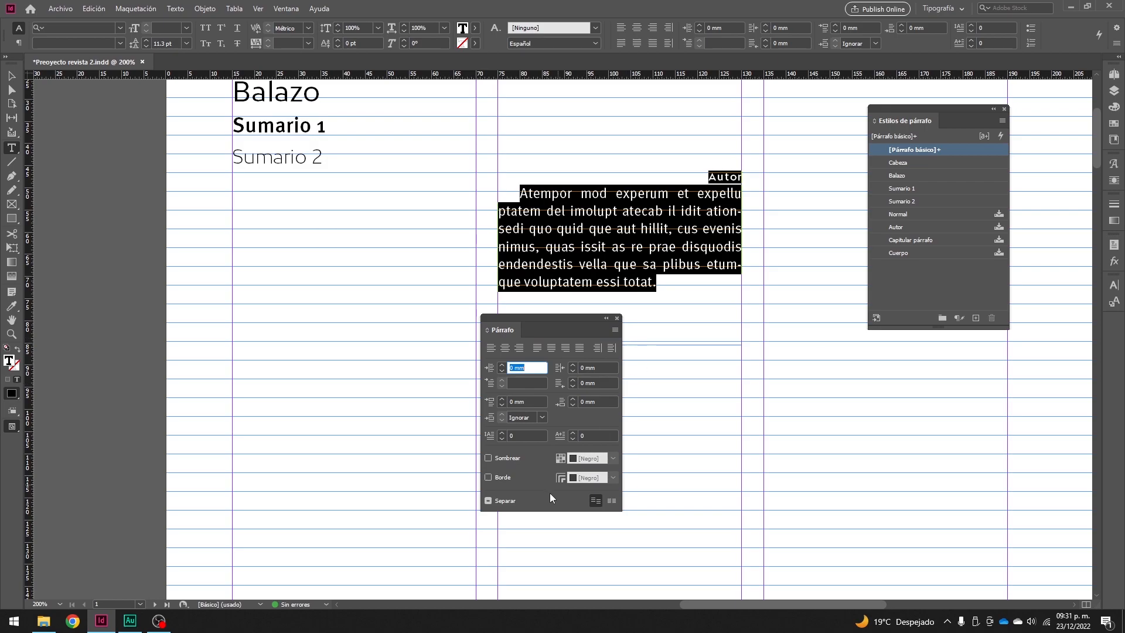
{"action": "left_click_drag", "start_coordinate": [543, 319], "coordinate": [700, 121]}
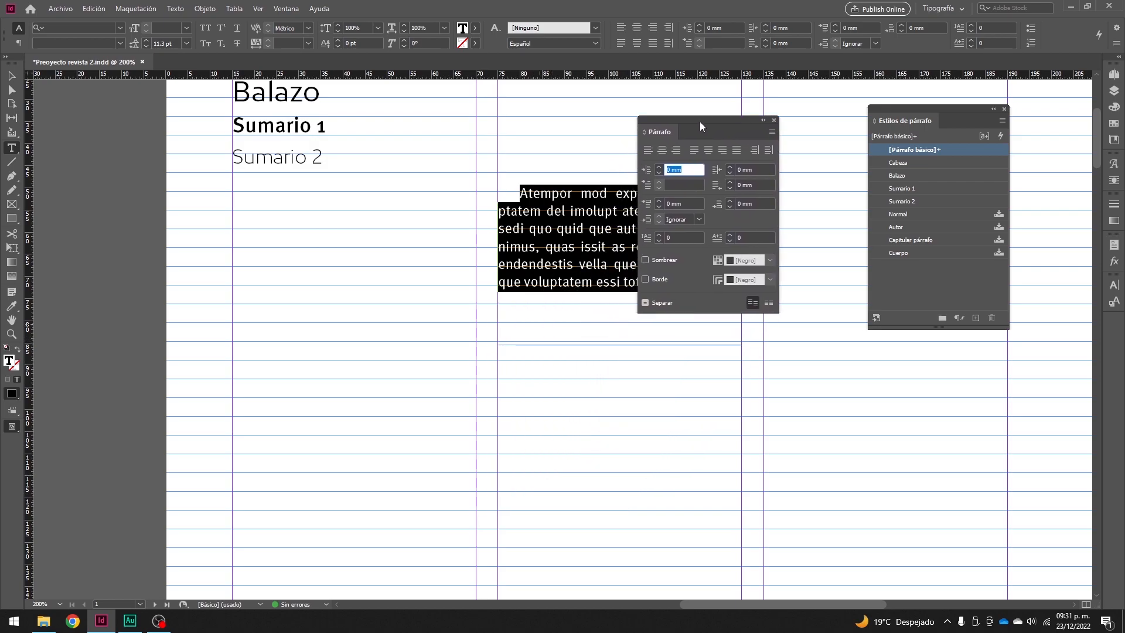
- Align the selected author and body text to the baseline grid and move its frame down about 10 mm
{"action": "left_click", "coordinate": [770, 304]}
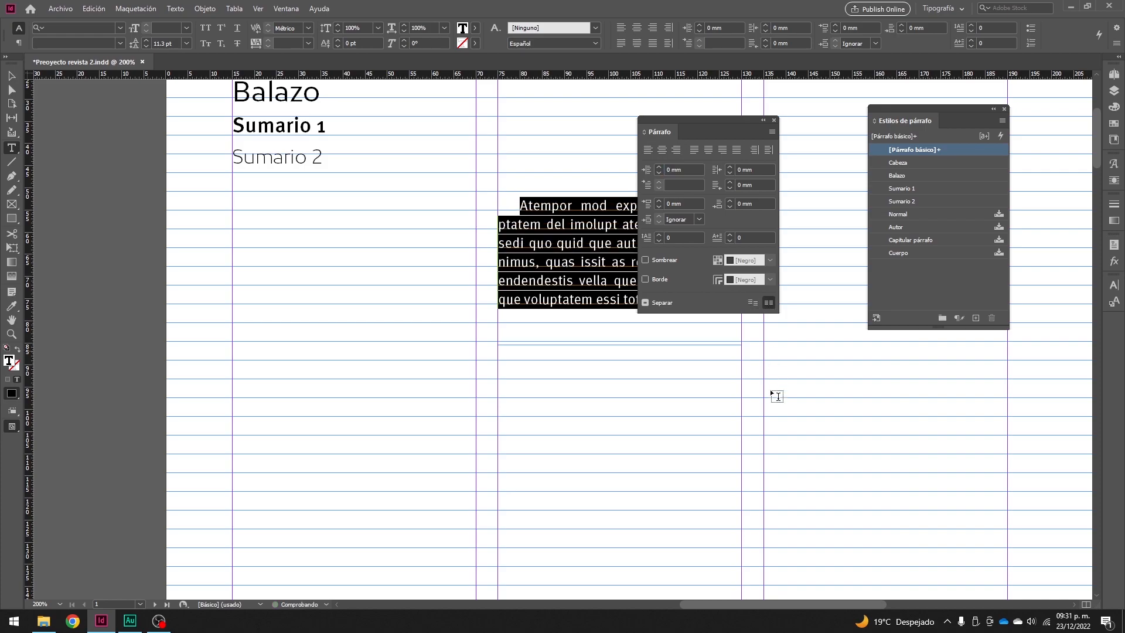
{"action": "left_click", "coordinate": [775, 120]}
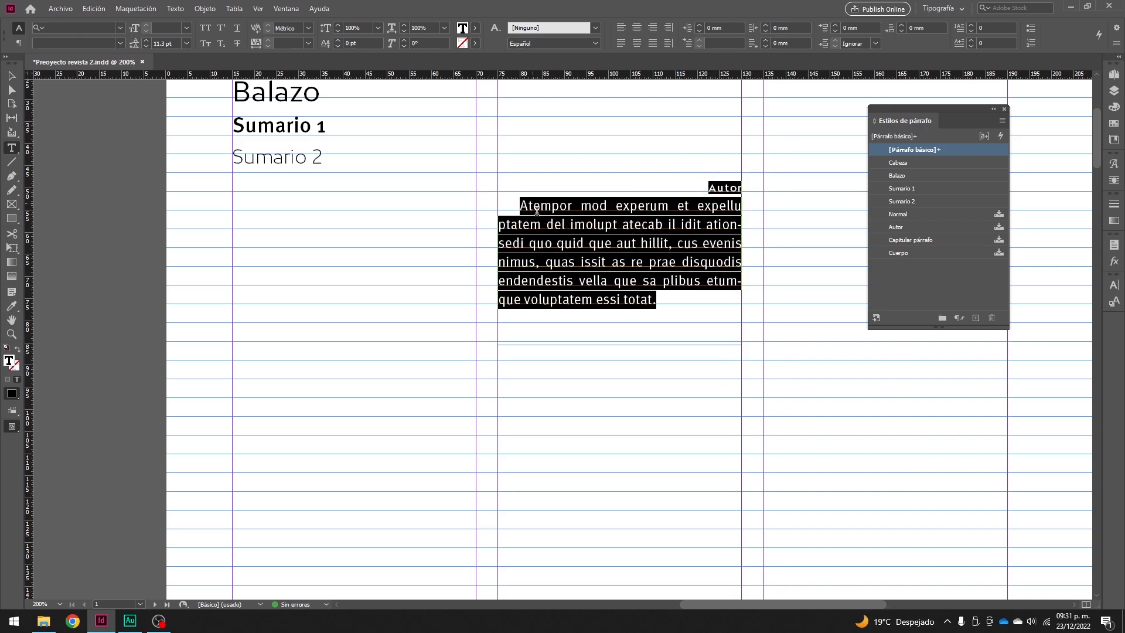
{"action": "key", "text": "Escape"}
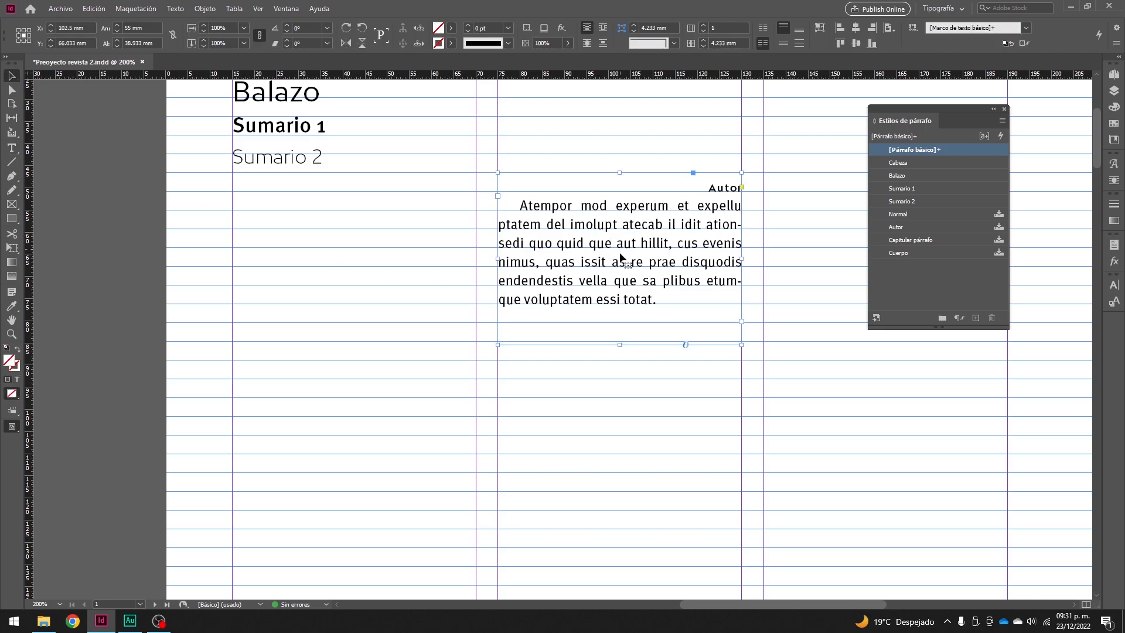
{"action": "left_click_drag", "start_coordinate": [618, 246], "coordinate": [660, 289]}
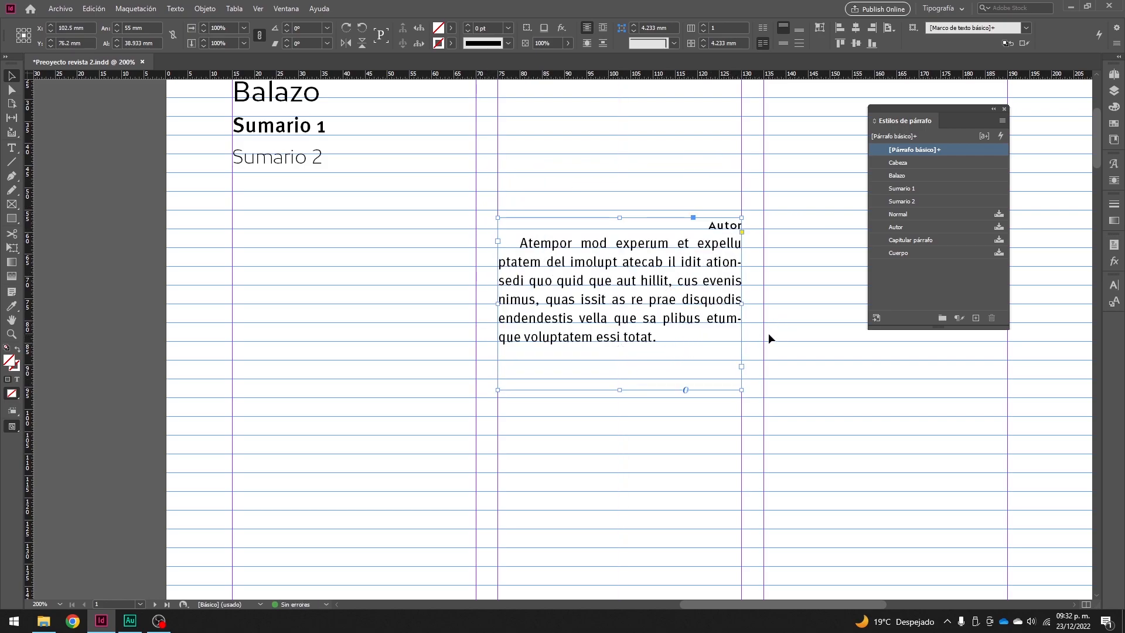
- Shorten the second-column frame to about 15 mm and thread its overflow into a 55 mm wide third-column frame with lines level with the second column's
{"action": "left_click_drag", "start_coordinate": [620, 391], "coordinate": [619, 286]}
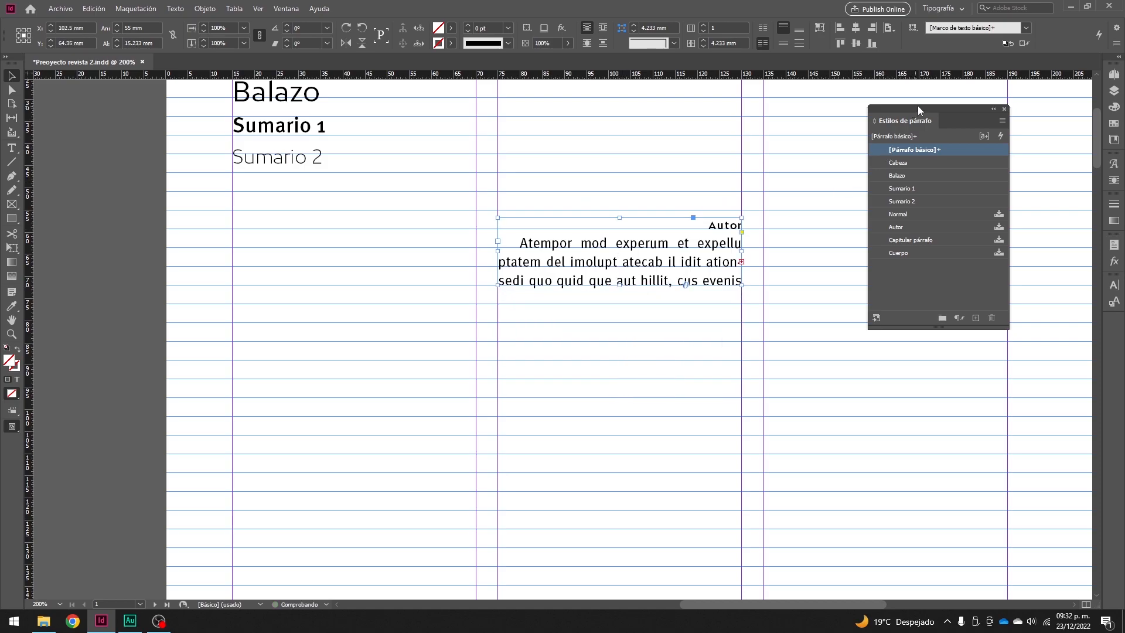
{"action": "left_click", "coordinate": [1004, 109]}
{"action": "left_click", "coordinate": [742, 262]}
{"action": "left_click_drag", "start_coordinate": [764, 212], "coordinate": [1008, 307]}
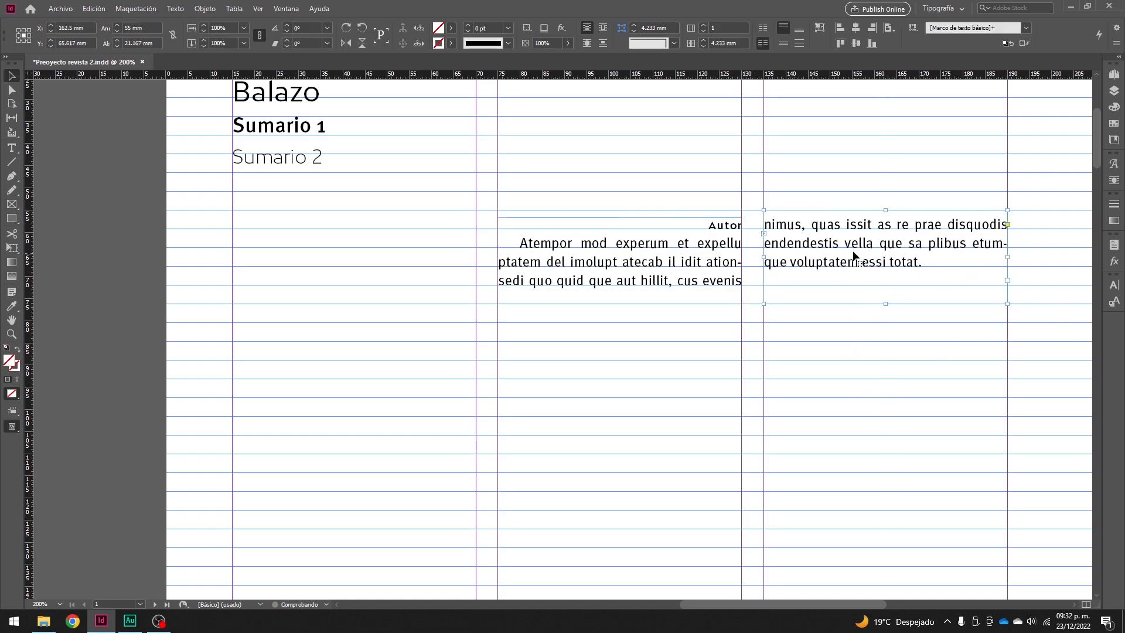
{"action": "mouse_move", "coordinate": [812, 268]}
{"action": "left_mouse_down"}
{"action": "mouse_move", "coordinate": [812, 281]}
{"action": "mouse_move", "coordinate": [814, 262]}
{"action": "left_mouse_up"}
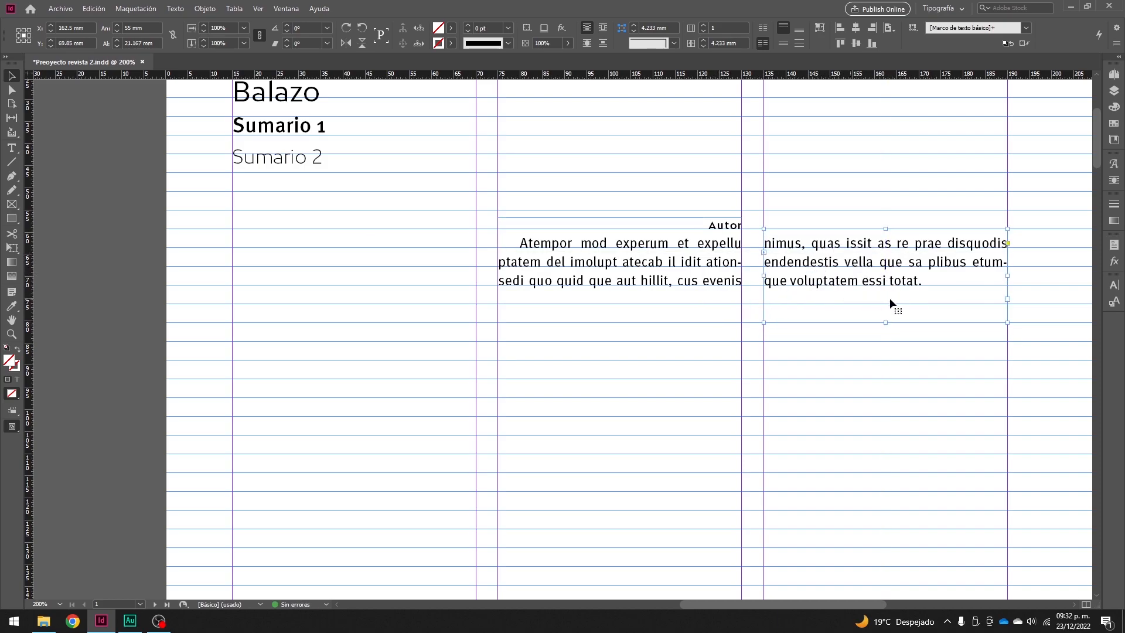
- Delete the threaded third-column frame and lengthen the second-column frame until it holds all its text
{"action": "double_click", "coordinate": [885, 322]}
{"action": "left_click", "coordinate": [626, 275]}
{"action": "left_click", "coordinate": [806, 260]}
{"action": "key", "text": "Delete"}
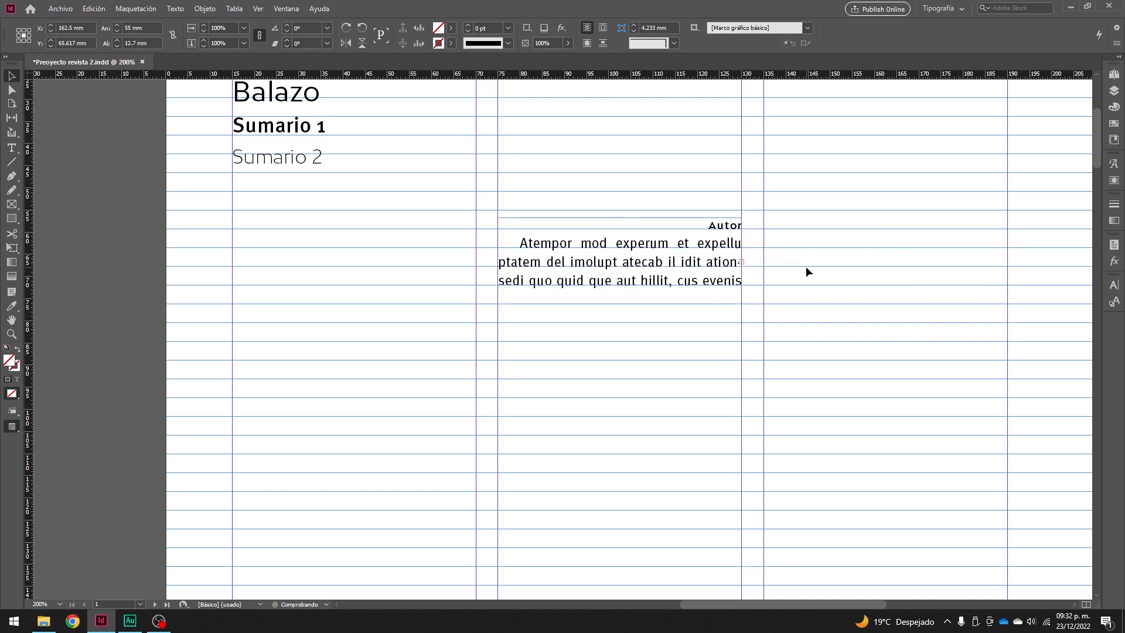
{"action": "left_click", "coordinate": [635, 287]}
{"action": "left_click_drag", "start_coordinate": [619, 291], "coordinate": [670, 379]}
- Set the leading of all the text in the second-column frame to 13 pt
{"action": "double_click", "coordinate": [654, 318]}
{"action": "key", "text": "ctrl+a"}
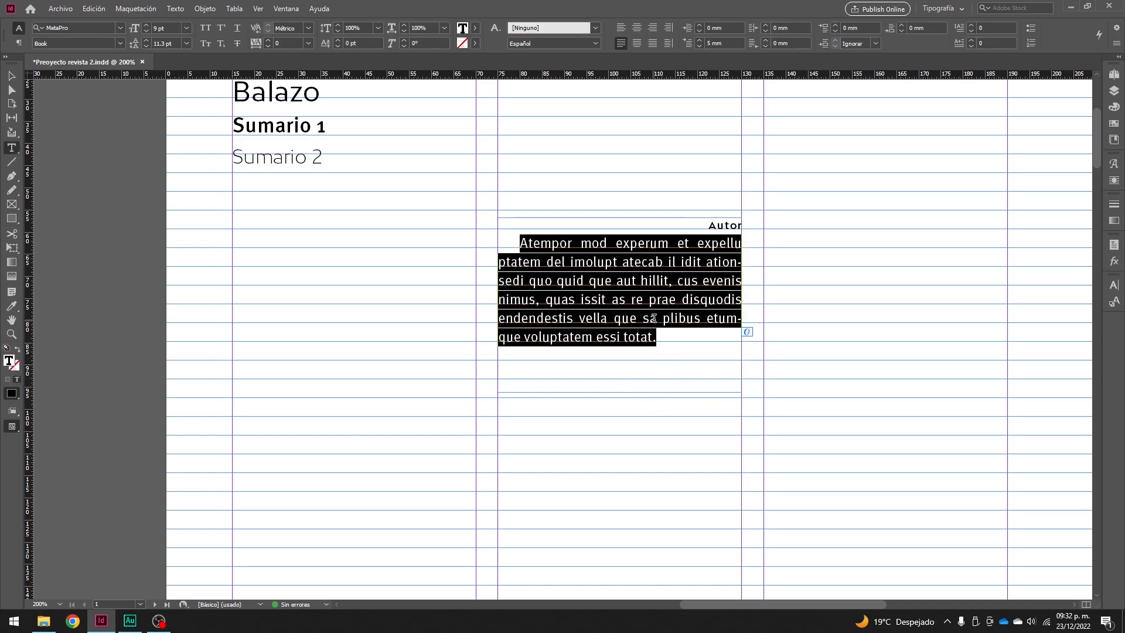
{"action": "key", "text": "ctrl+a"}
{"action": "key", "text": "ctrl+t"}
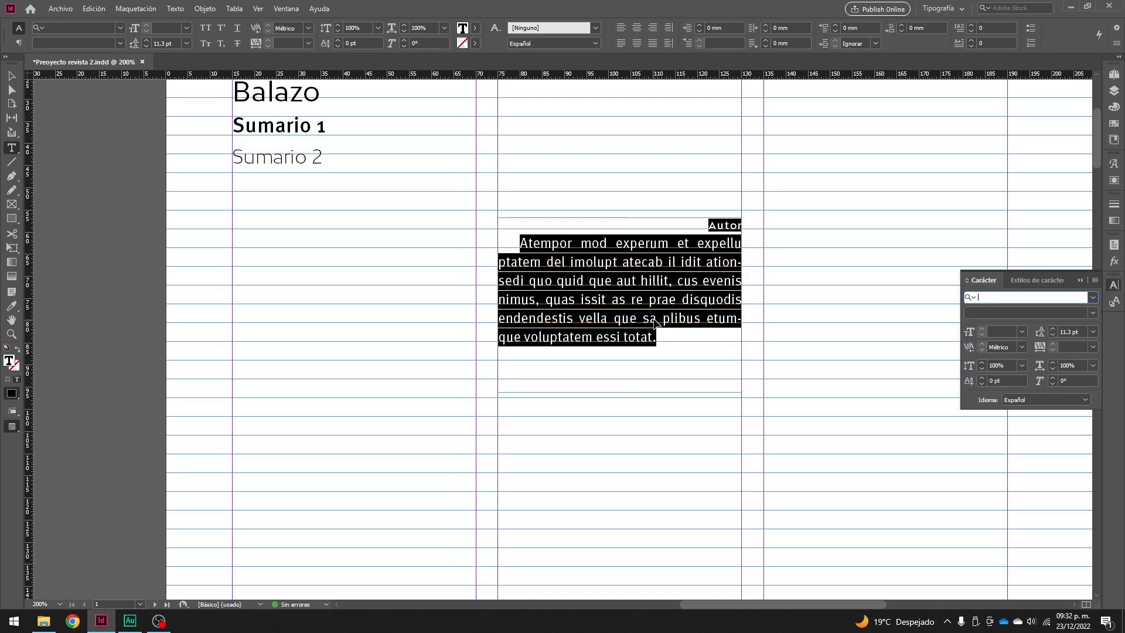
{"action": "left_click", "coordinate": [1053, 329]}
{"action": "left_click", "coordinate": [1053, 328]}
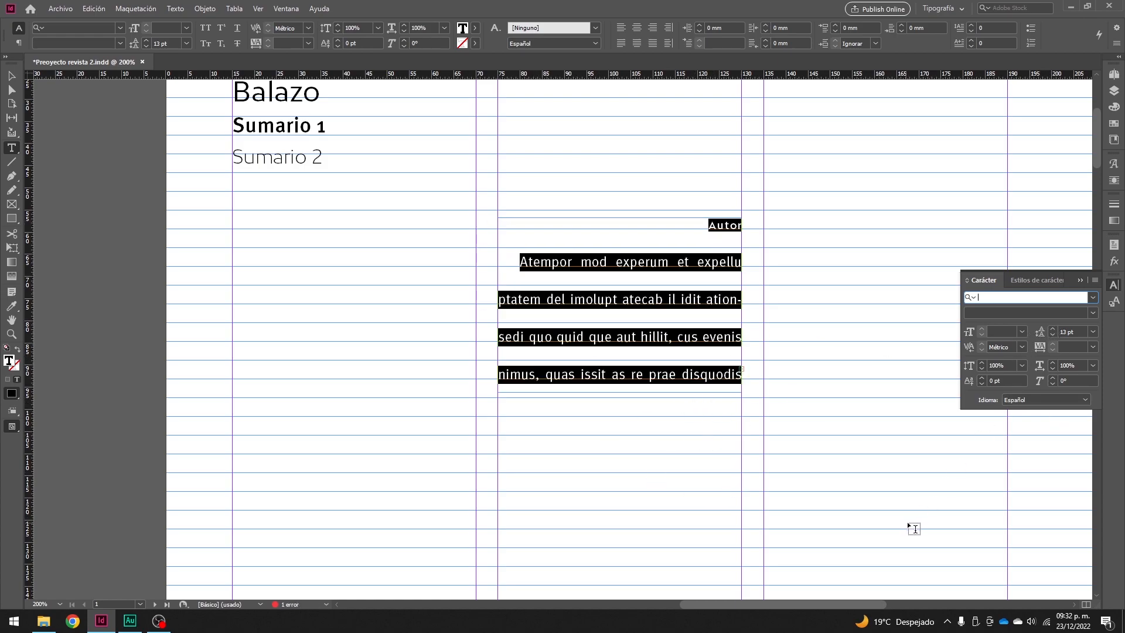
- Lengthen the second-column frame to about 55 mm high and move it up so the Autor line sits beside Sumario 2
{"action": "left_click", "coordinate": [12, 78]}
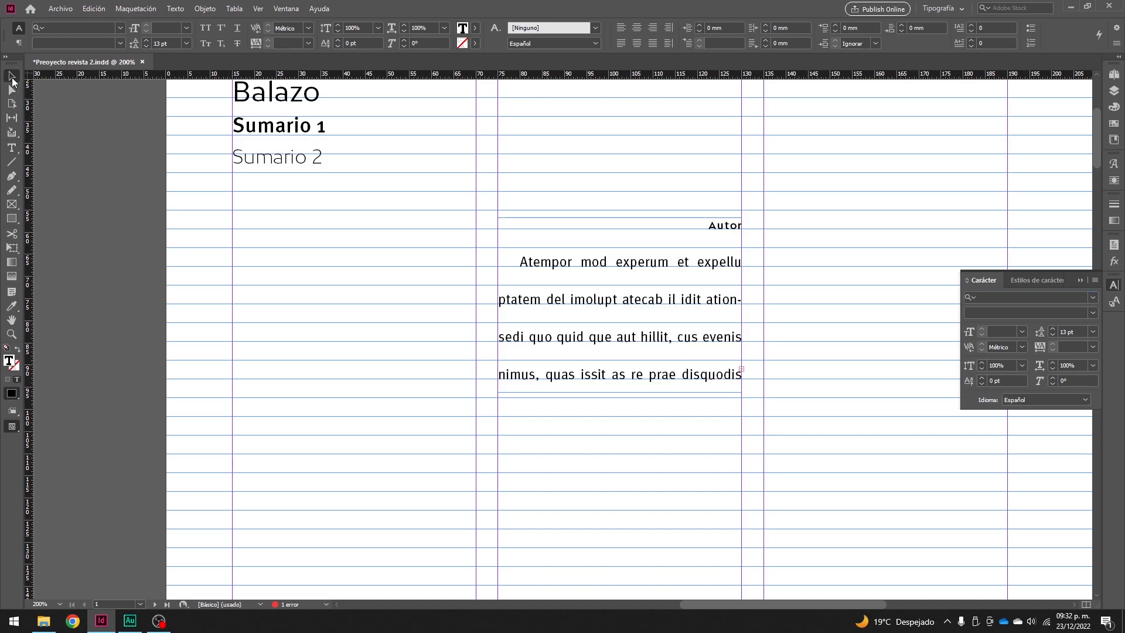
{"action": "left_click_drag", "start_coordinate": [621, 395], "coordinate": [640, 474]}
{"action": "left_click_drag", "start_coordinate": [616, 360], "coordinate": [627, 279]}
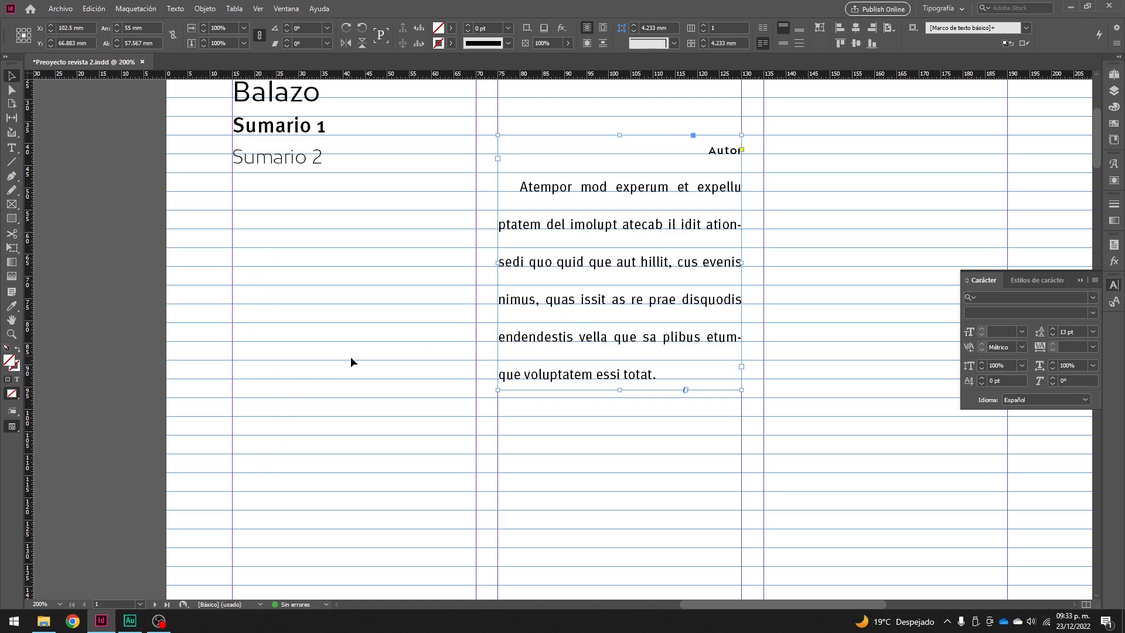
{"action": "left_click_drag", "start_coordinate": [616, 391], "coordinate": [619, 379]}
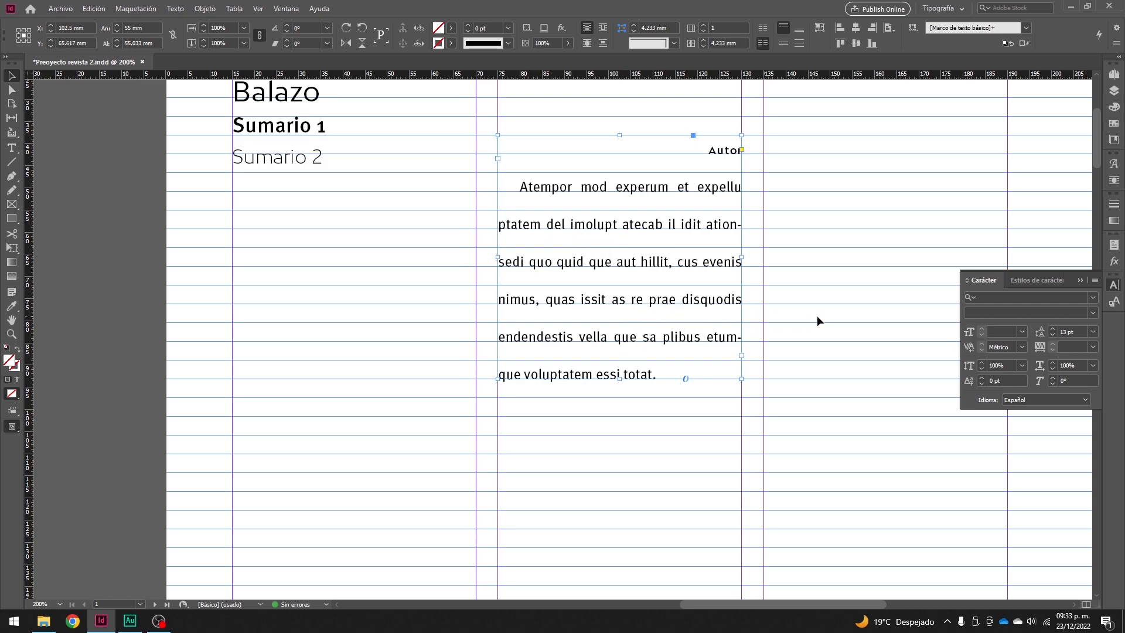
- Set the leading of the frame's text to 11.3 pt and fit the frame's height to its content
{"action": "left_click", "coordinate": [1054, 333]}
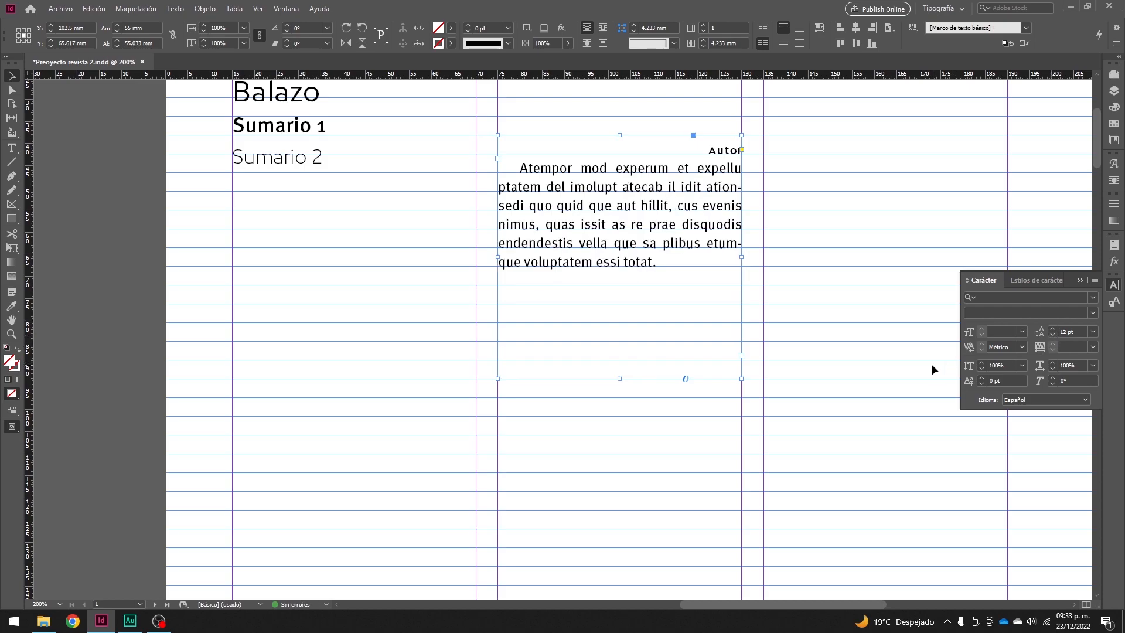
{"action": "left_click", "coordinate": [1076, 332]}
{"action": "type", "text": "11.3"}
{"action": "key", "text": "Return"}
{"action": "scroll", "coordinate": [560, 375], "scroll_direction": "up", "scroll_amount": 3}
{"action": "scroll", "coordinate": [560, 374], "scroll_direction": "down", "scroll_amount": 3}
{"action": "double_click", "coordinate": [618, 379]}
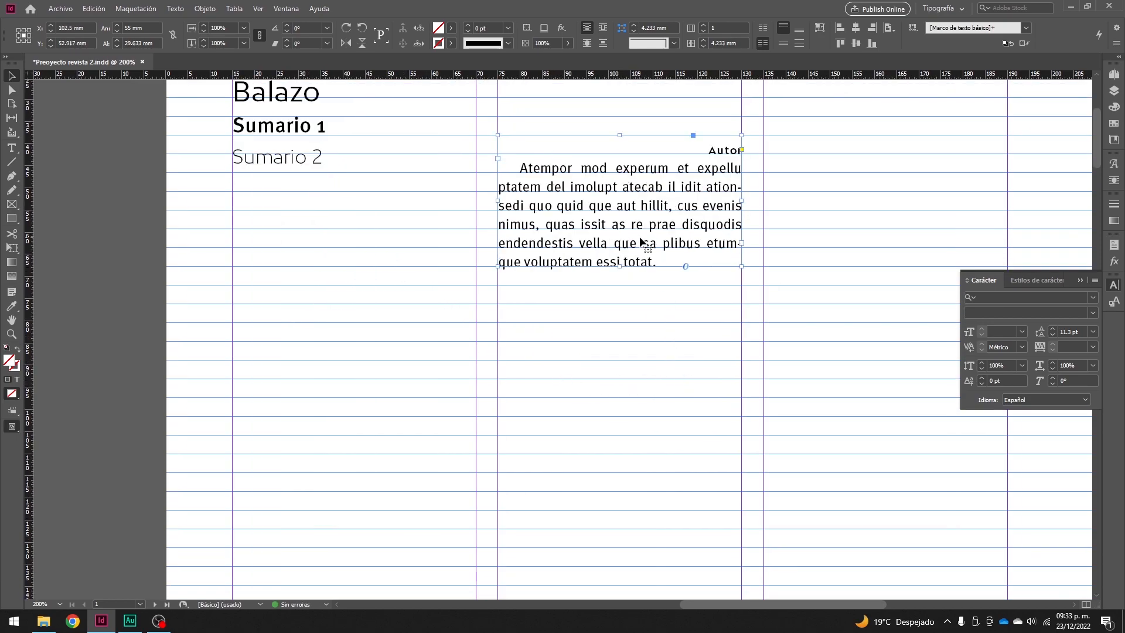
- Deselect the frame and examine how the author and body lines sit on the page's baseline grid
{"action": "left_click", "coordinate": [803, 242]}
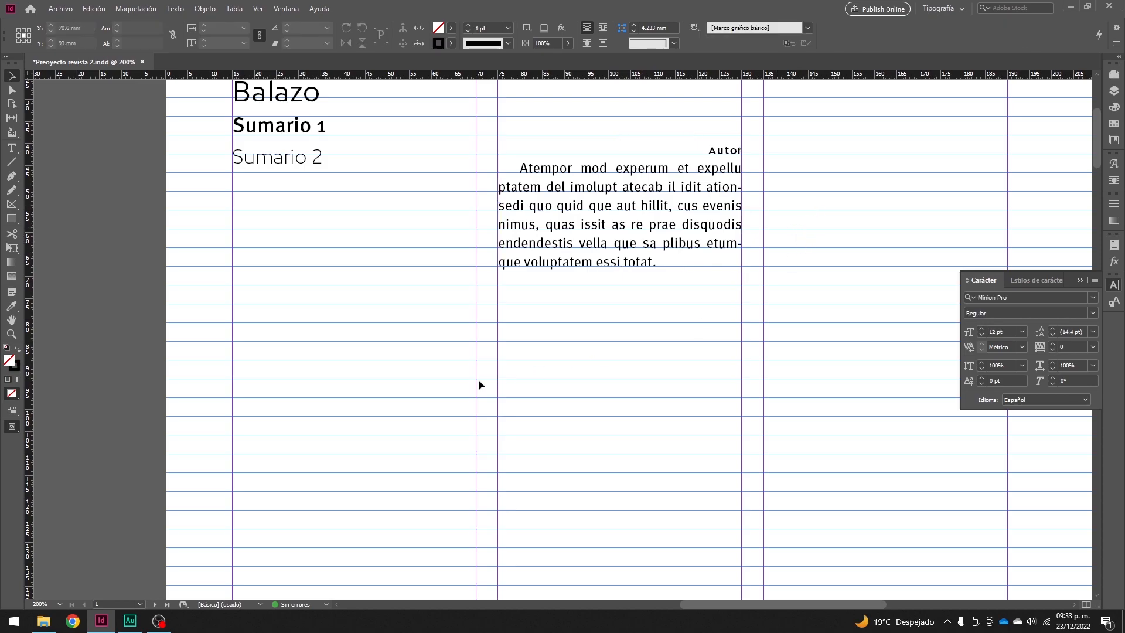
{"action": "scroll", "coordinate": [434, 351], "scroll_direction": "up", "scroll_amount": 3}
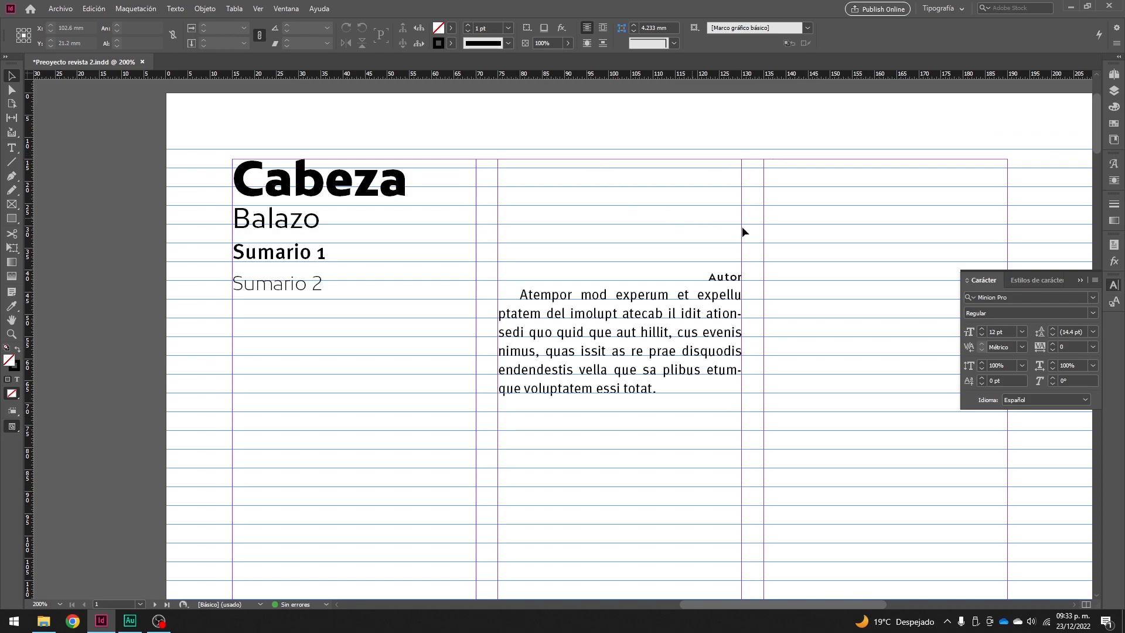
{"action": "scroll", "coordinate": [776, 234], "scroll_direction": "up", "scroll_amount": 1}
{"action": "scroll", "coordinate": [793, 248], "scroll_direction": "down", "scroll_amount": 1}
{"action": "scroll", "coordinate": [741, 286], "scroll_direction": "down", "scroll_amount": 8}
{"action": "scroll", "coordinate": [737, 305], "scroll_direction": "up", "scroll_amount": 9}
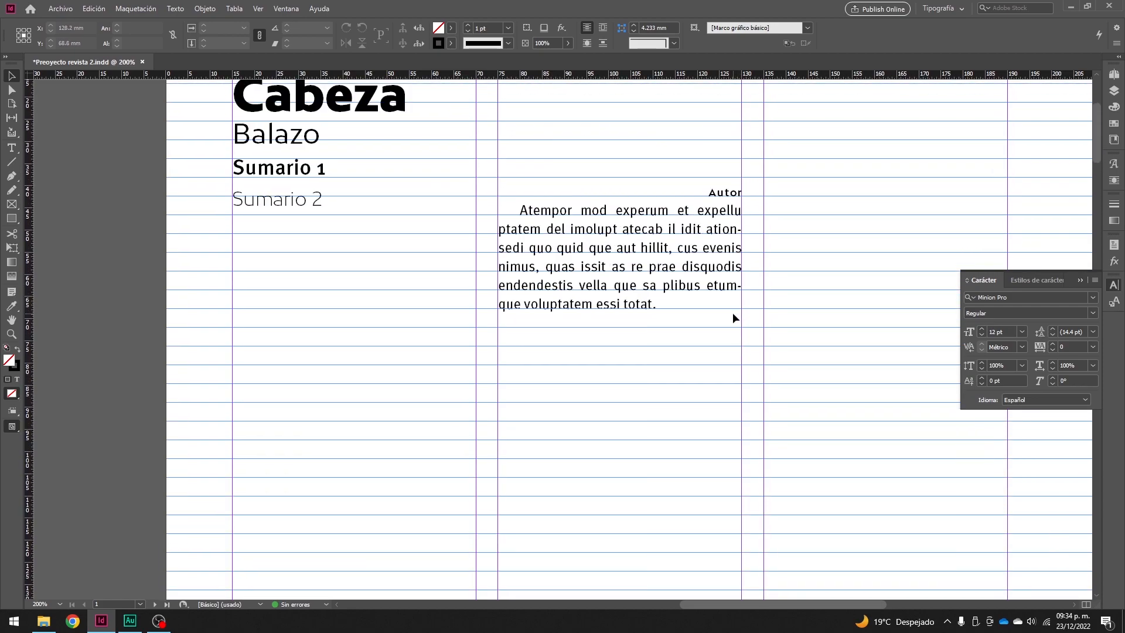
{"action": "scroll", "coordinate": [660, 354], "scroll_direction": "down", "scroll_amount": 3}
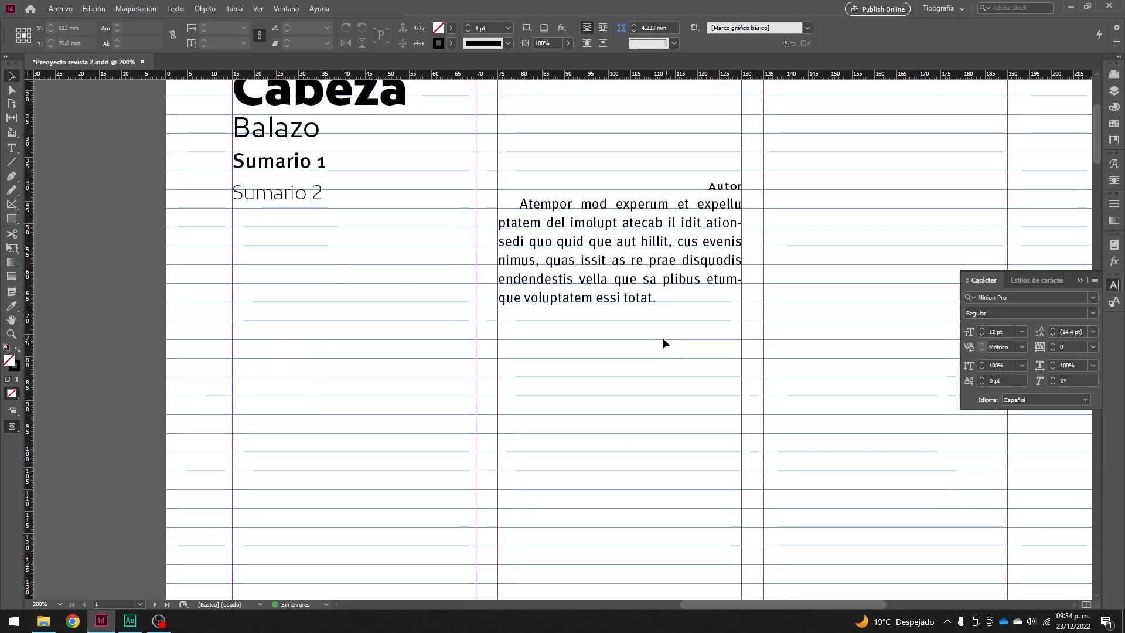
- Set the baseline grid increment to 11.3 pt in the Cuadrículas preferences
{"action": "left_click", "coordinate": [674, 261]}
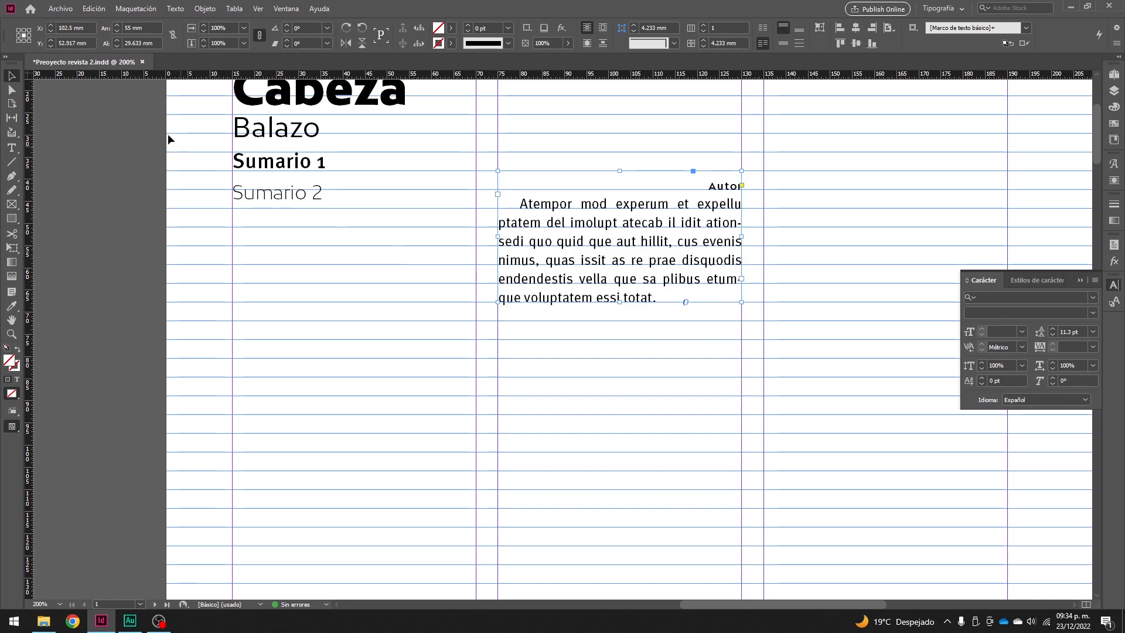
{"action": "left_click", "coordinate": [99, 13]}
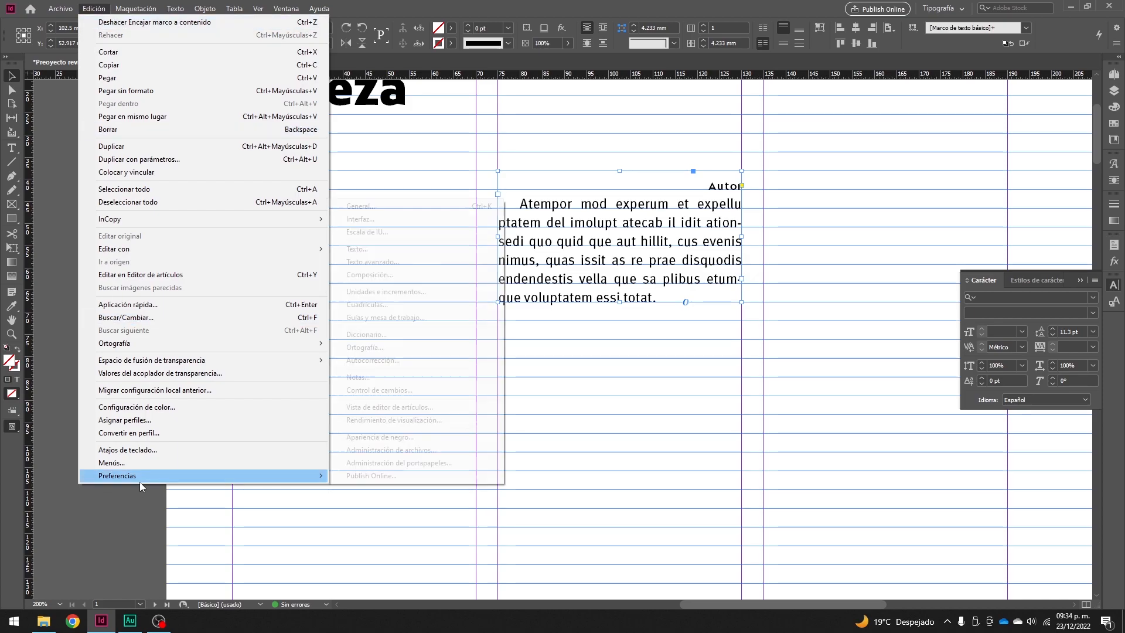
{"action": "mouse_move", "coordinate": [307, 479]}
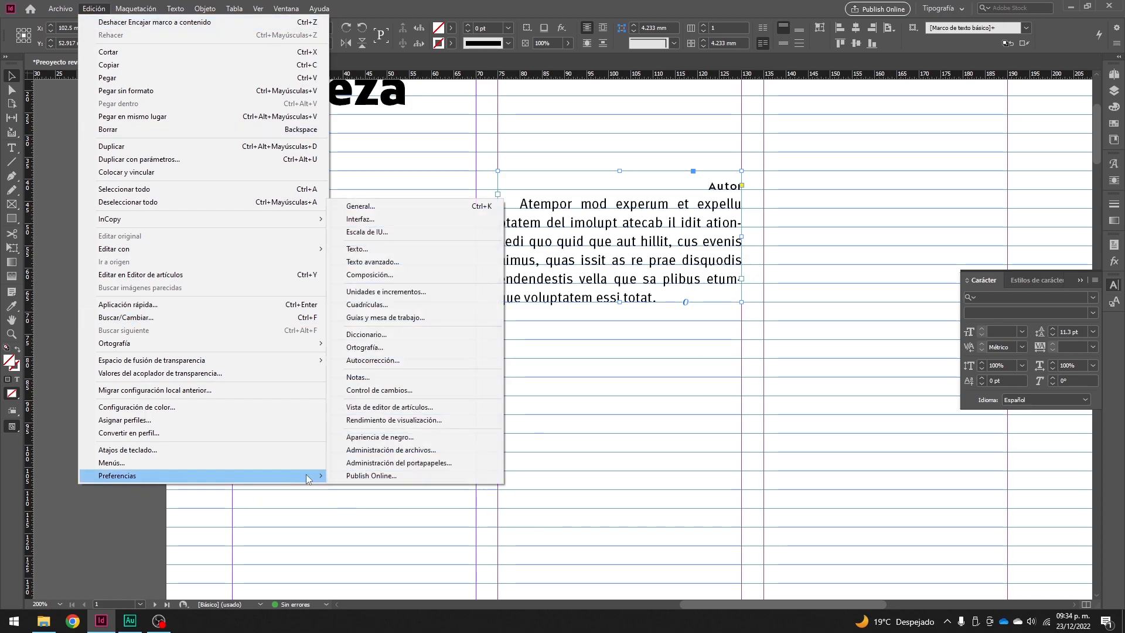
{"action": "left_click", "coordinate": [426, 293]}
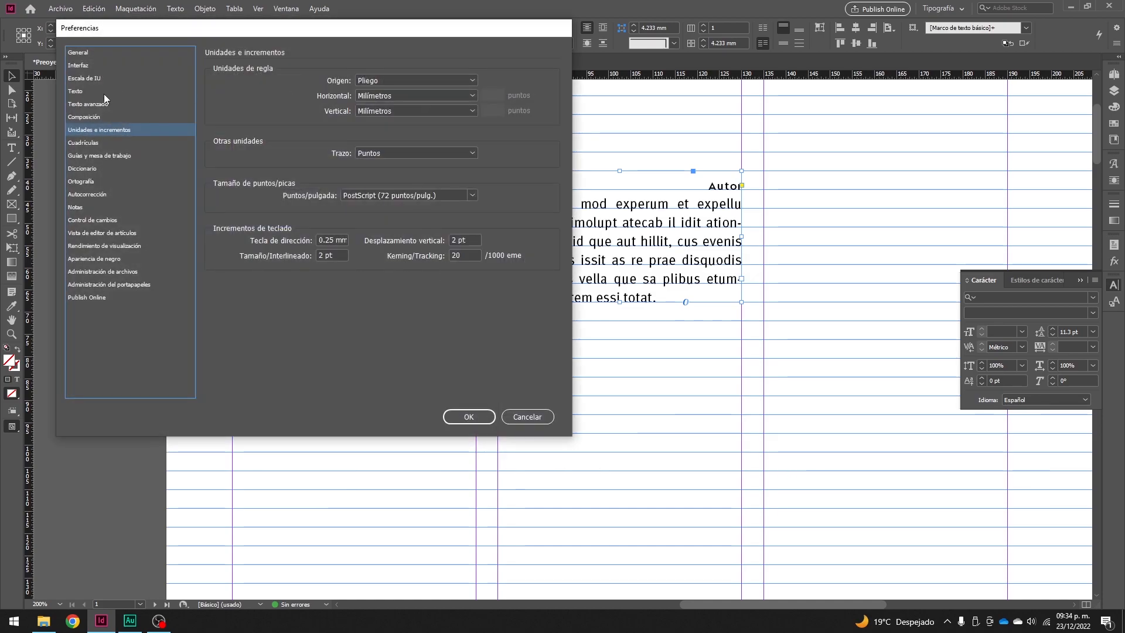
{"action": "left_click", "coordinate": [88, 143]}
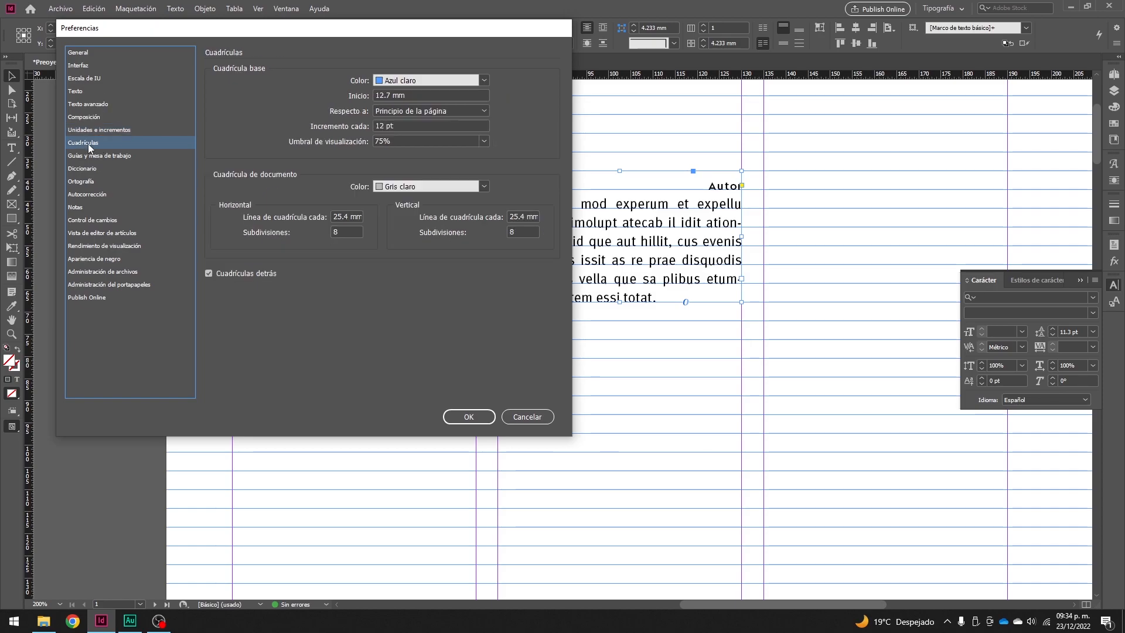
{"action": "left_click_drag", "start_coordinate": [166, 30], "coordinate": [331, 56]}
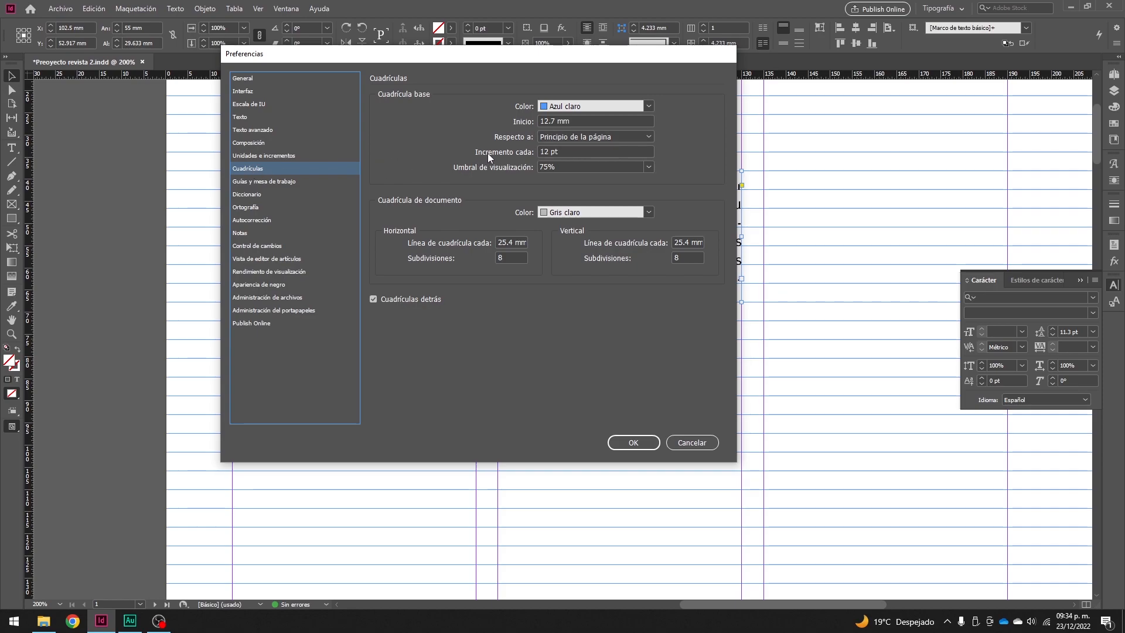
{"action": "left_click", "coordinate": [570, 151]}
{"action": "left_click_drag", "start_coordinate": [575, 152], "coordinate": [525, 148]}
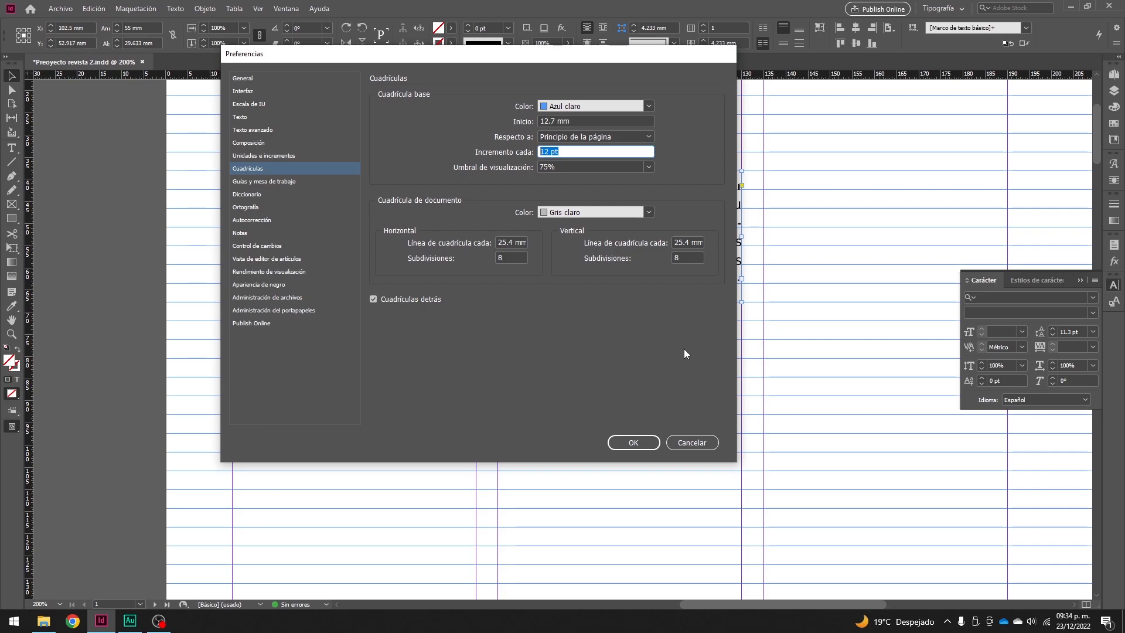
{"action": "type", "text": "11.3"}
{"action": "key", "text": "Tab"}
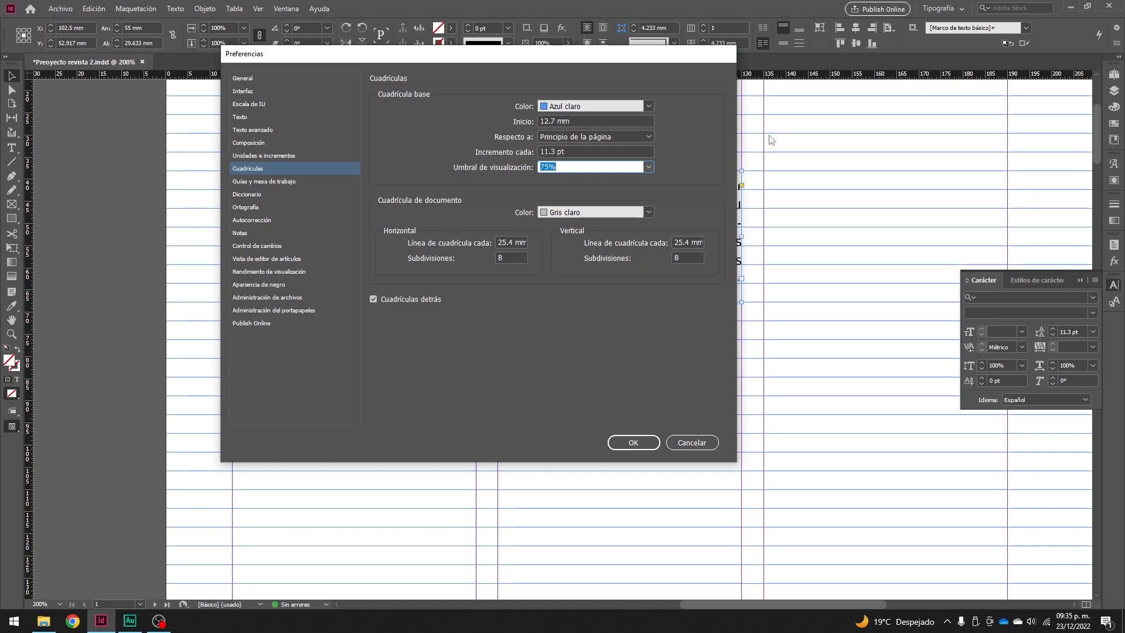
- Give the baseline grid a custom light grey colour with red, green and blue all at 222
{"action": "left_click", "coordinate": [648, 107]}
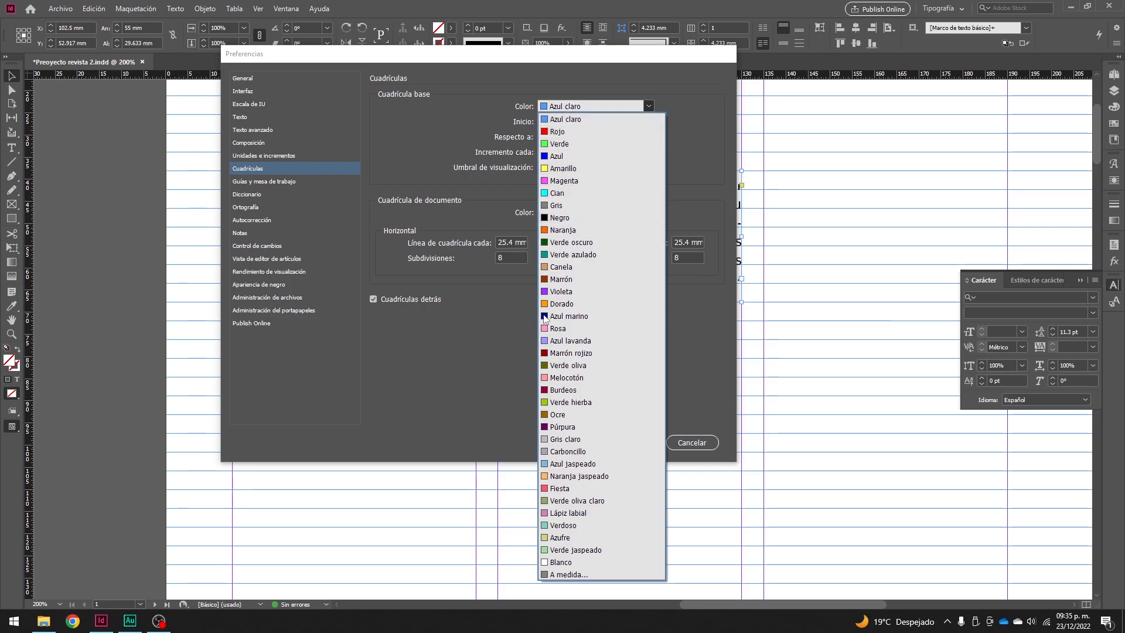
{"action": "left_click", "coordinate": [564, 576]}
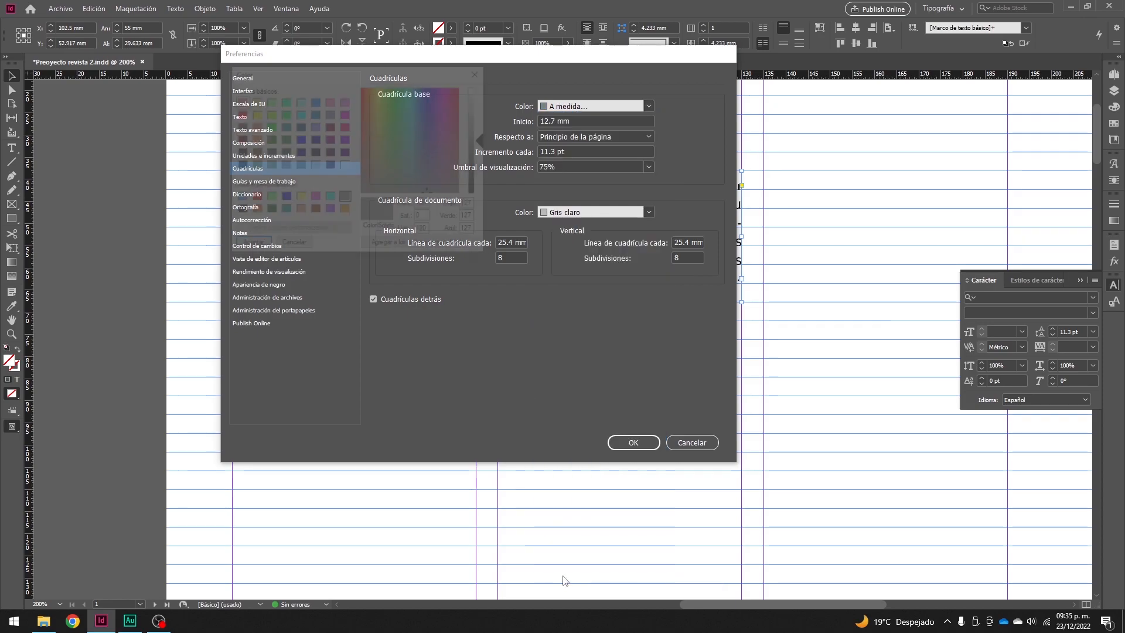
{"action": "left_click", "coordinate": [470, 205]}
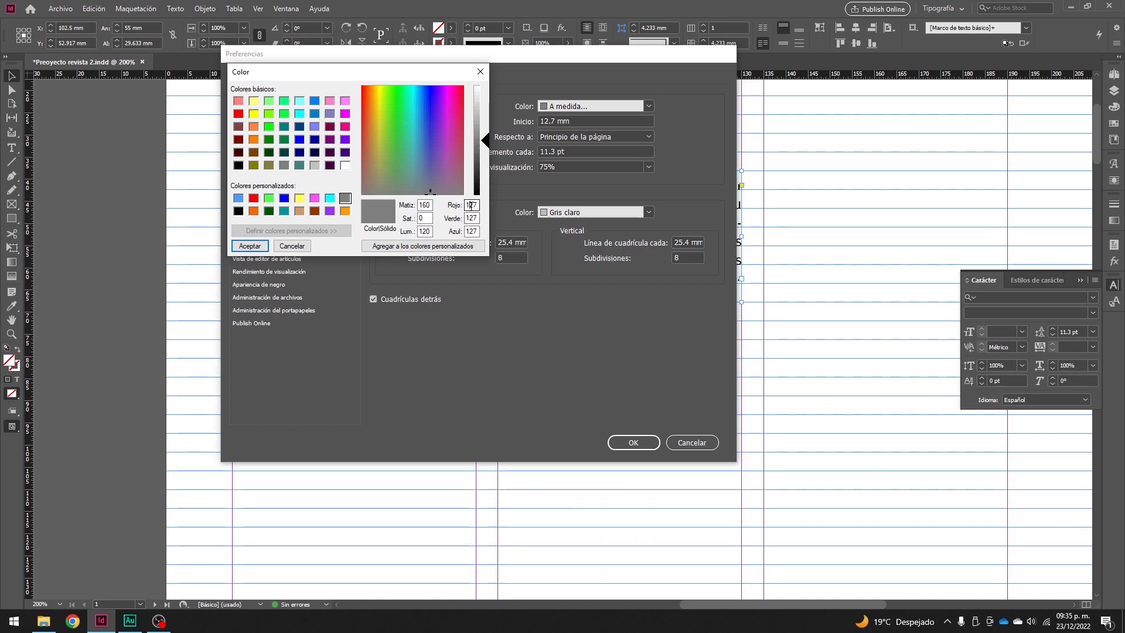
{"action": "double_click", "coordinate": [472, 205]}
{"action": "type", "text": "22"}
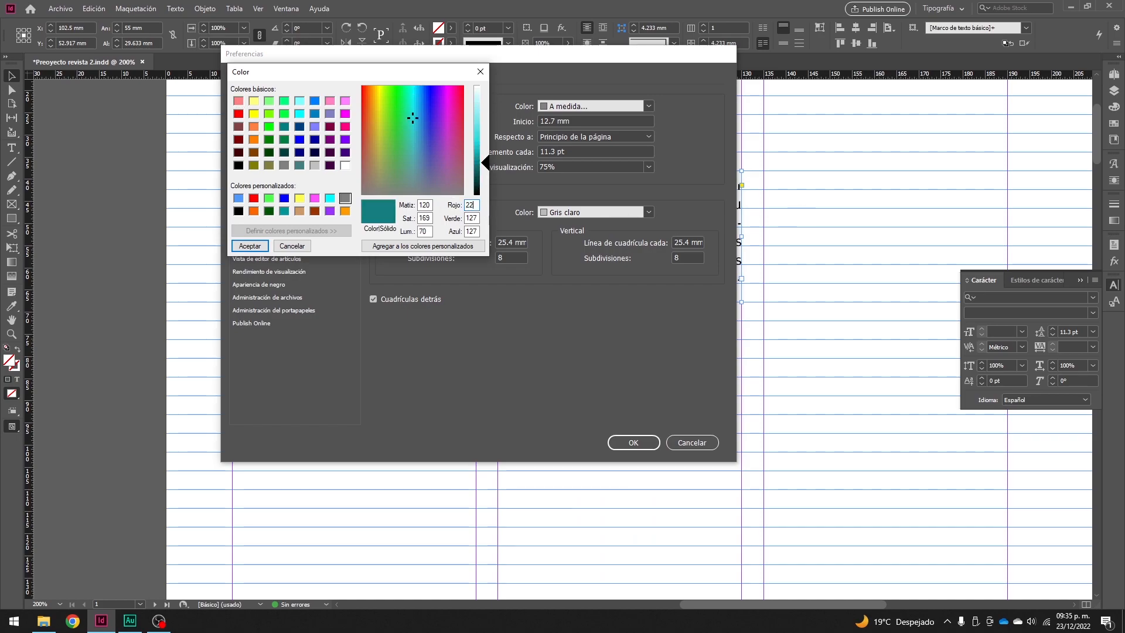
{"action": "type", "text": "2"}
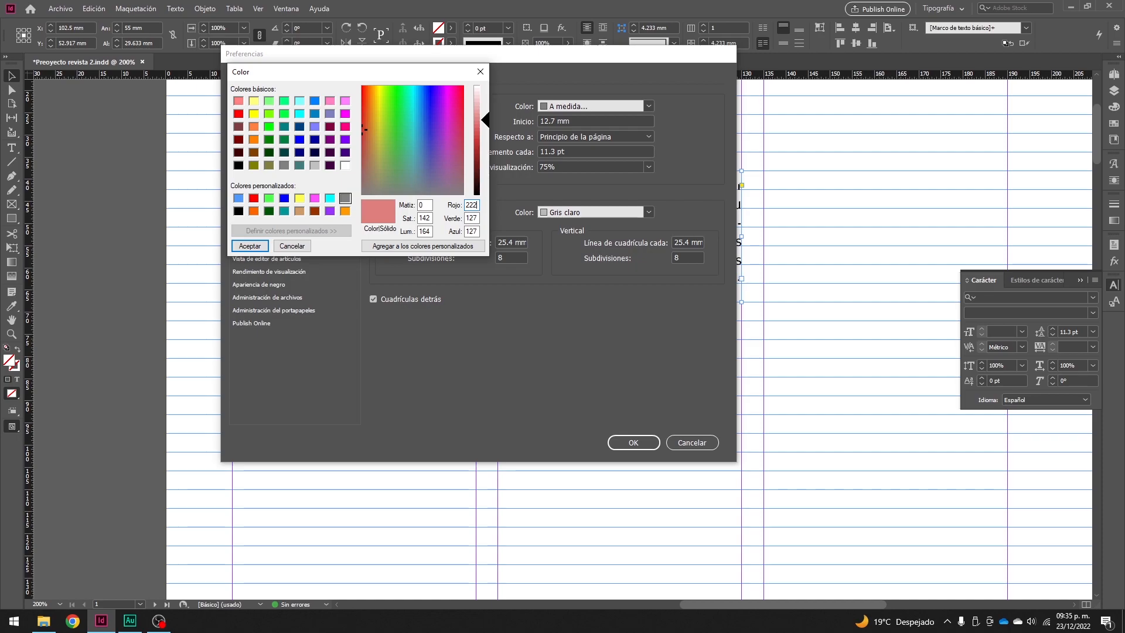
{"action": "key", "text": "Tab"}
{"action": "type", "text": "222"}
{"action": "key", "text": "Tab"}
{"action": "type", "text": "222"}
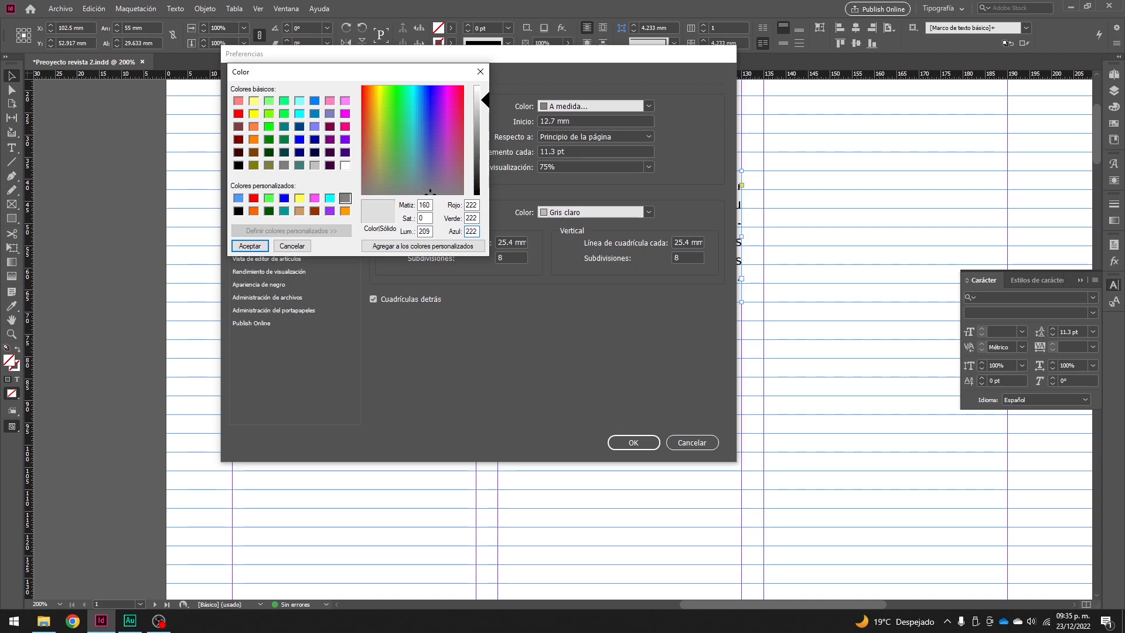
{"action": "key", "text": "Return"}
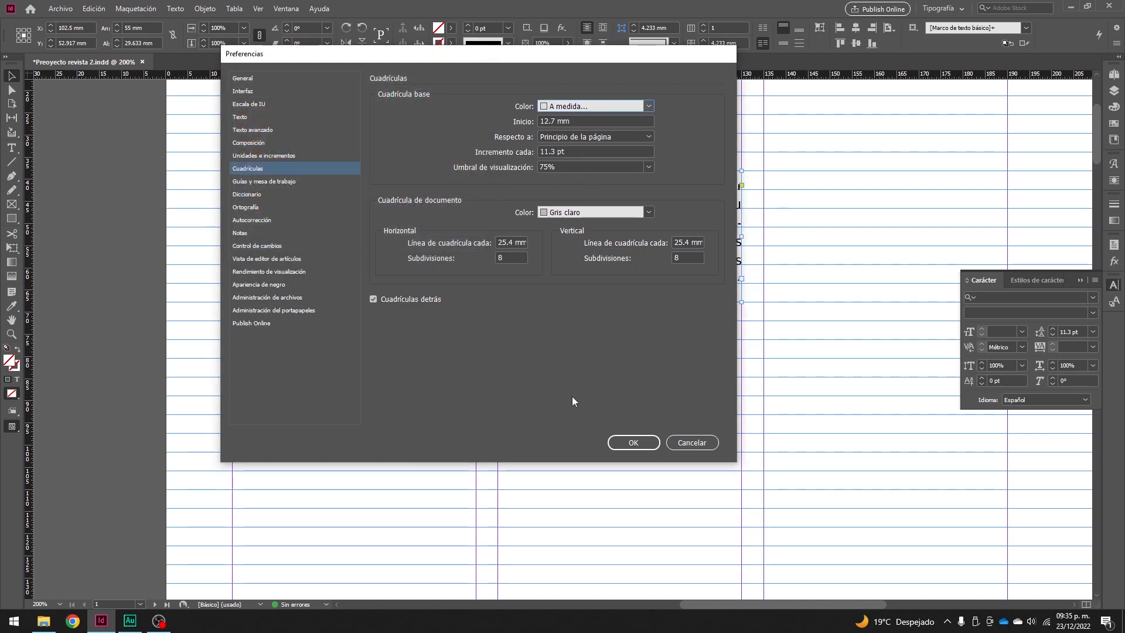
- Apply the grid preferences, deselect the text frame and examine its lines against the recoloured baseline grid
{"action": "left_click", "coordinate": [634, 442]}
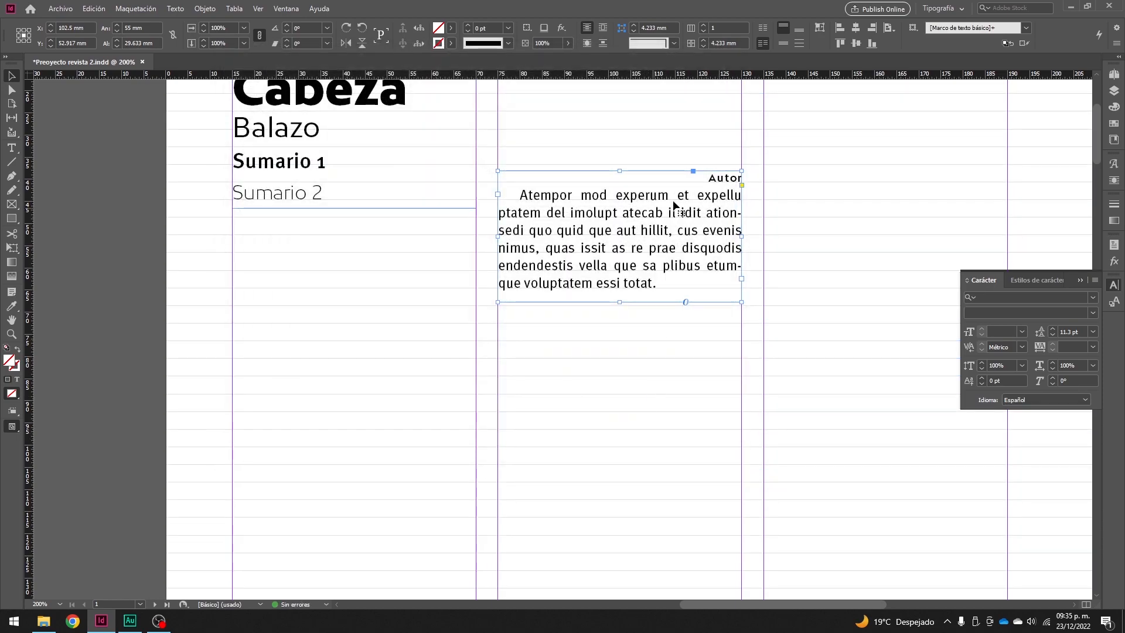
{"action": "left_click", "coordinate": [870, 171]}
{"action": "key", "text": "ctrl+1"}
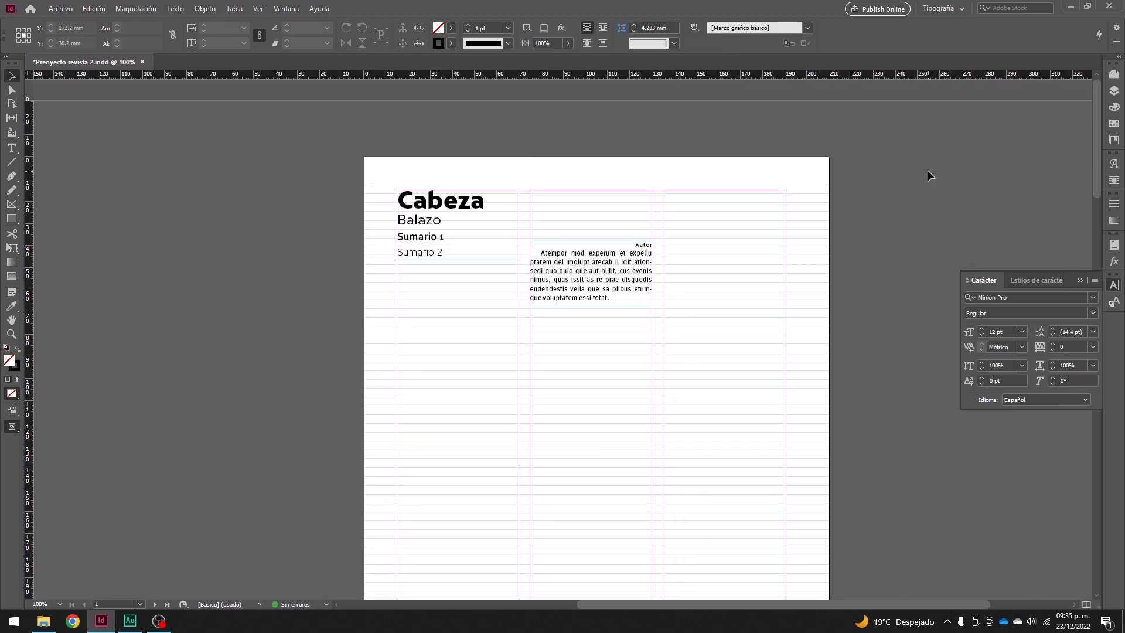
{"action": "key", "text": "ctrl+2"}
{"action": "key", "text": "space"}
{"action": "left_click_drag", "start_coordinate": [693, 221], "coordinate": [672, 374]}
{"action": "left_click_drag", "start_coordinate": [644, 202], "coordinate": [636, 284]}
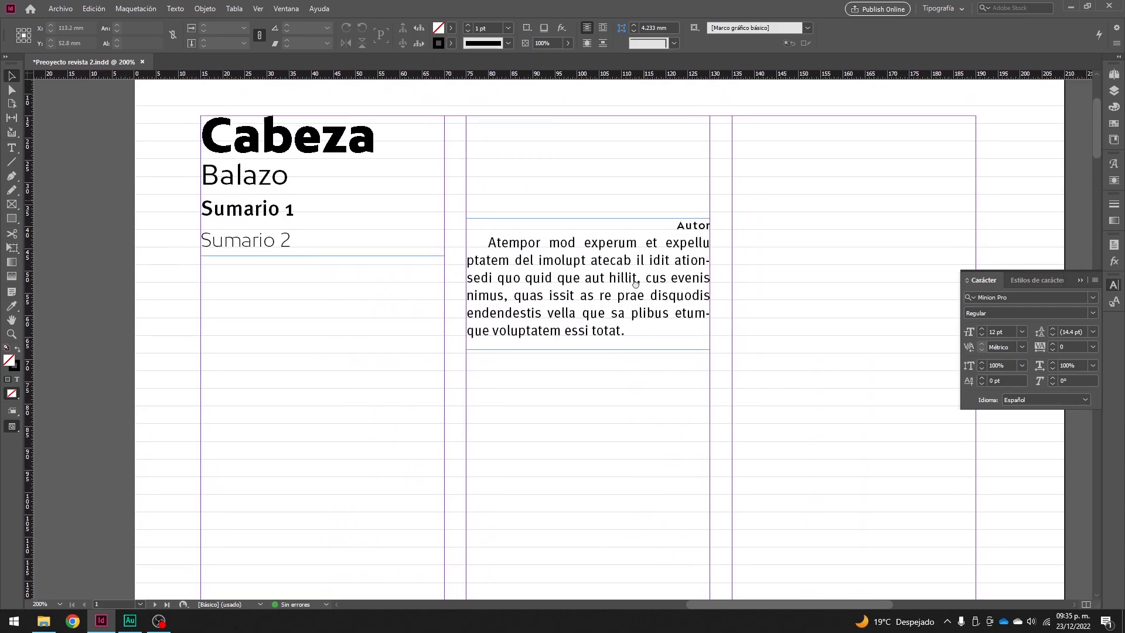
- Raise the upper and lower edges of the author and body text frame, making it about 27.9 mm high
{"action": "left_click", "coordinate": [588, 220]}
{"action": "left_click_drag", "start_coordinate": [588, 219], "coordinate": [589, 212]}
{"action": "scroll", "coordinate": [715, 336], "scroll_direction": "right", "scroll_amount": 5}
{"action": "scroll", "coordinate": [715, 337], "scroll_direction": "down", "scroll_amount": 1}
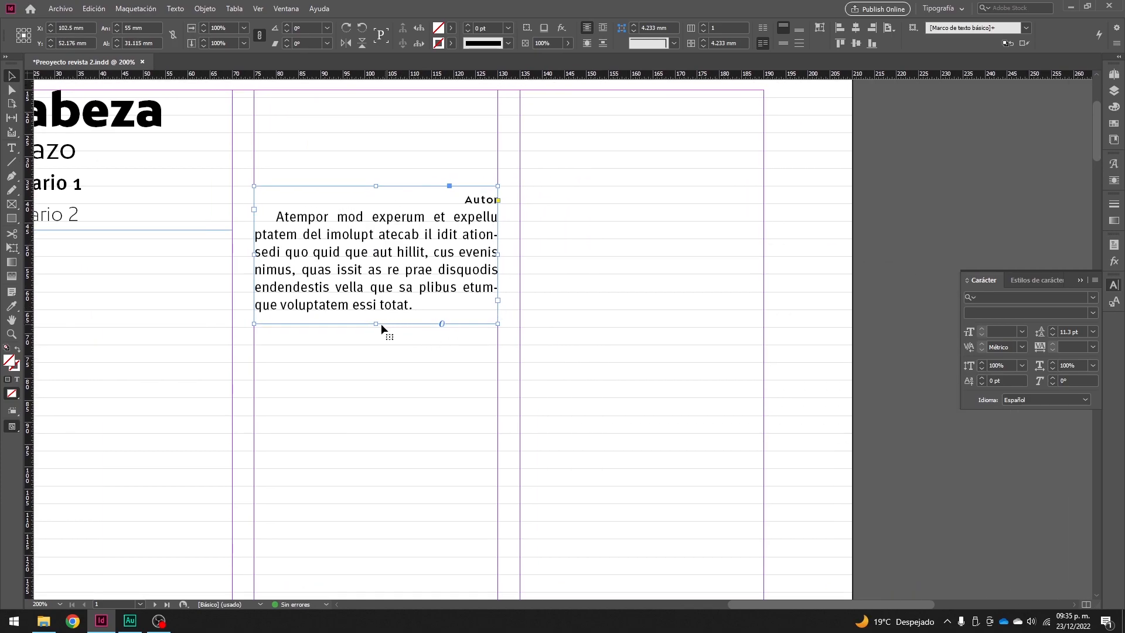
{"action": "left_click_drag", "start_coordinate": [382, 326], "coordinate": [386, 310]}
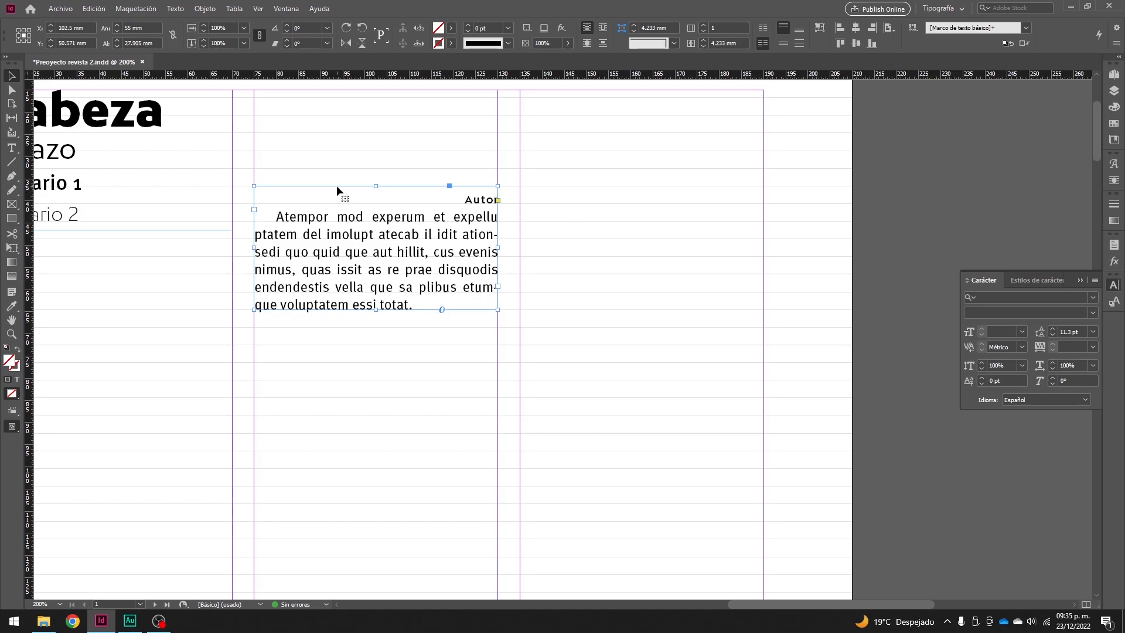
{"action": "mouse_move", "coordinate": [371, 218]}
{"action": "left_mouse_down"}
{"action": "mouse_move", "coordinate": [497, 261]}
{"action": "mouse_move", "coordinate": [451, 259]}
{"action": "mouse_move", "coordinate": [476, 261]}
{"action": "left_mouse_up"}
{"action": "left_click_drag", "start_coordinate": [545, 307], "coordinate": [557, 339]}
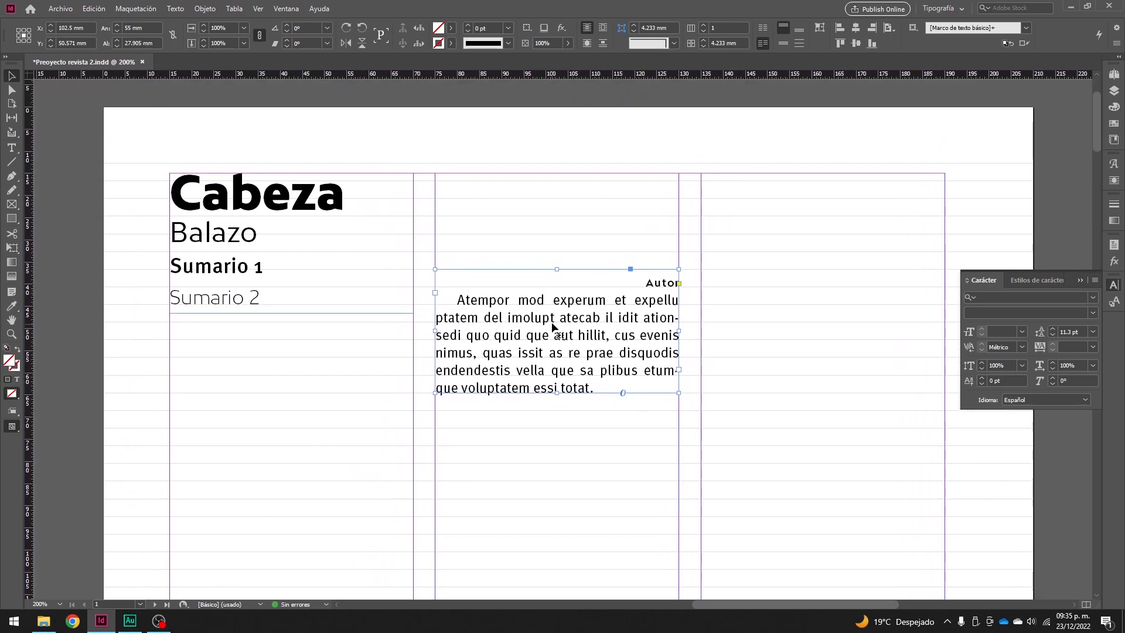
- Select the author line together with the body paragraph and show the paragraph formatting options (Párrafo)
{"action": "triple_click", "coordinate": [573, 332]}
{"action": "left_click", "coordinate": [573, 332]}
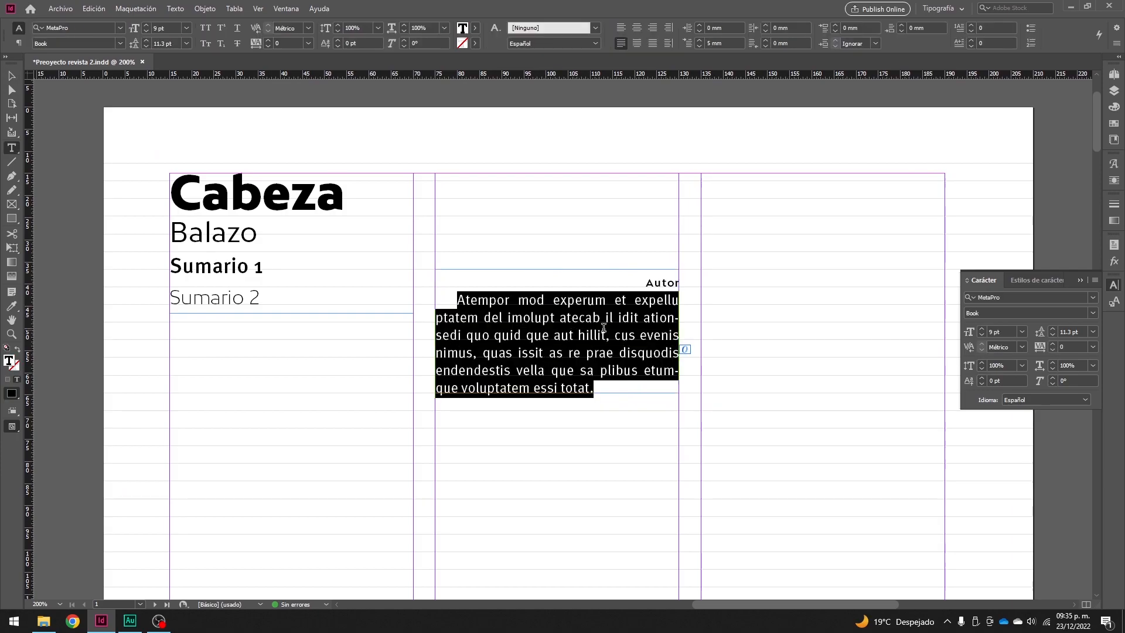
{"action": "left_click_drag", "start_coordinate": [606, 272], "coordinate": [704, 382]}
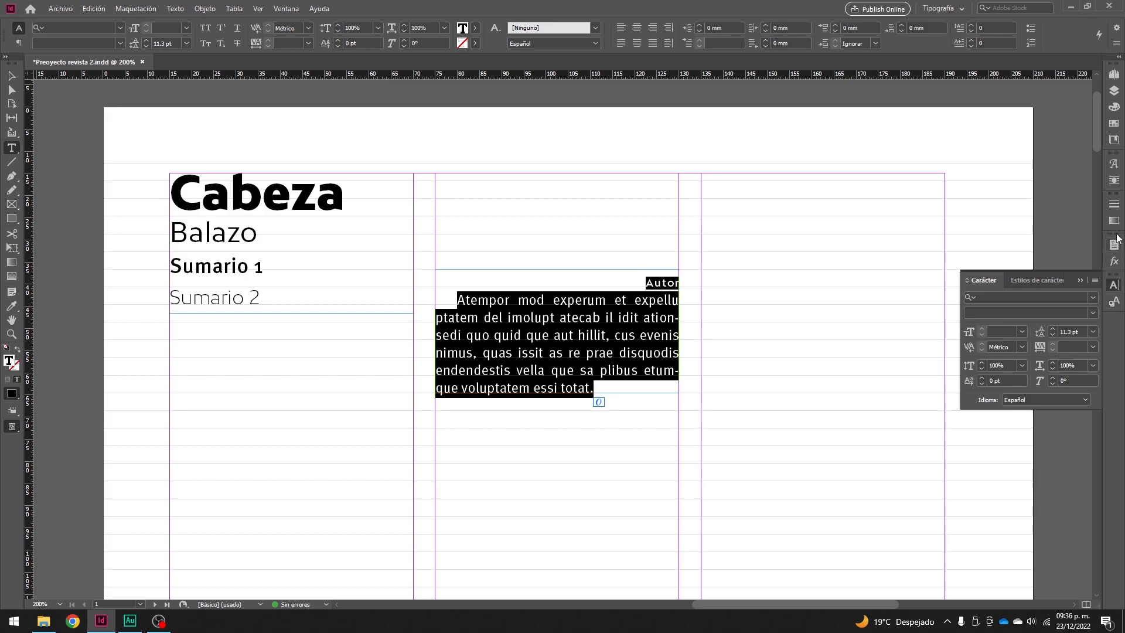
{"action": "left_click", "coordinate": [283, 9]}
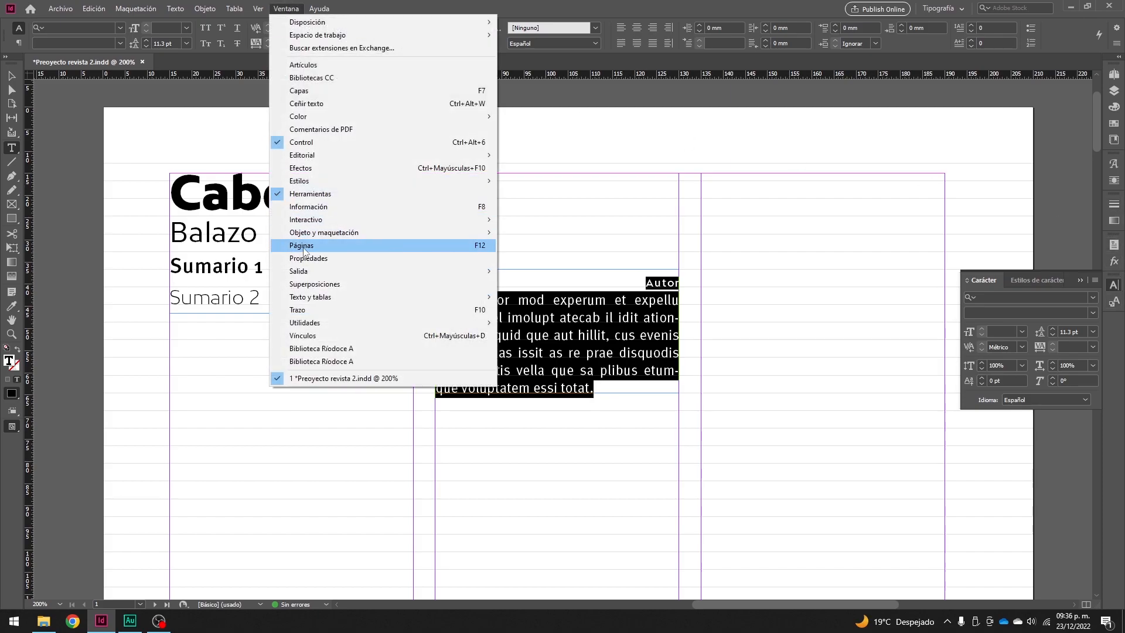
{"action": "mouse_move", "coordinate": [314, 301]}
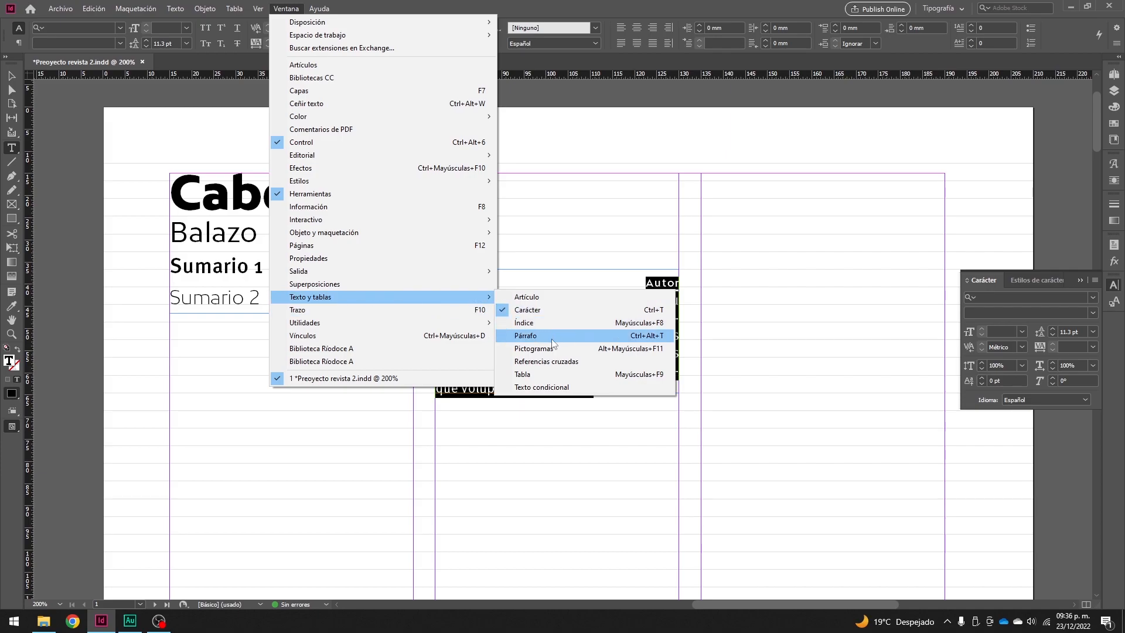
{"action": "left_click", "coordinate": [586, 336]}
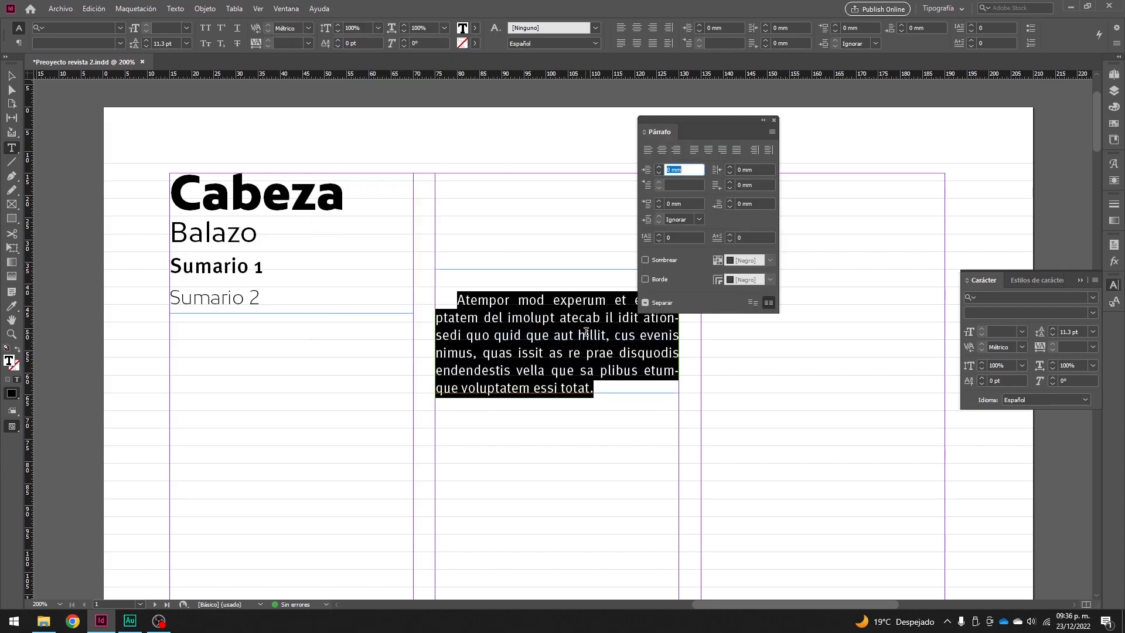
- Turn off baseline grid alignment for the selected text and move its frame down to about Y 66.5 mm
{"action": "left_click", "coordinate": [753, 304]}
{"action": "key", "text": "Escape"}
{"action": "left_click_drag", "start_coordinate": [484, 293], "coordinate": [584, 405]}
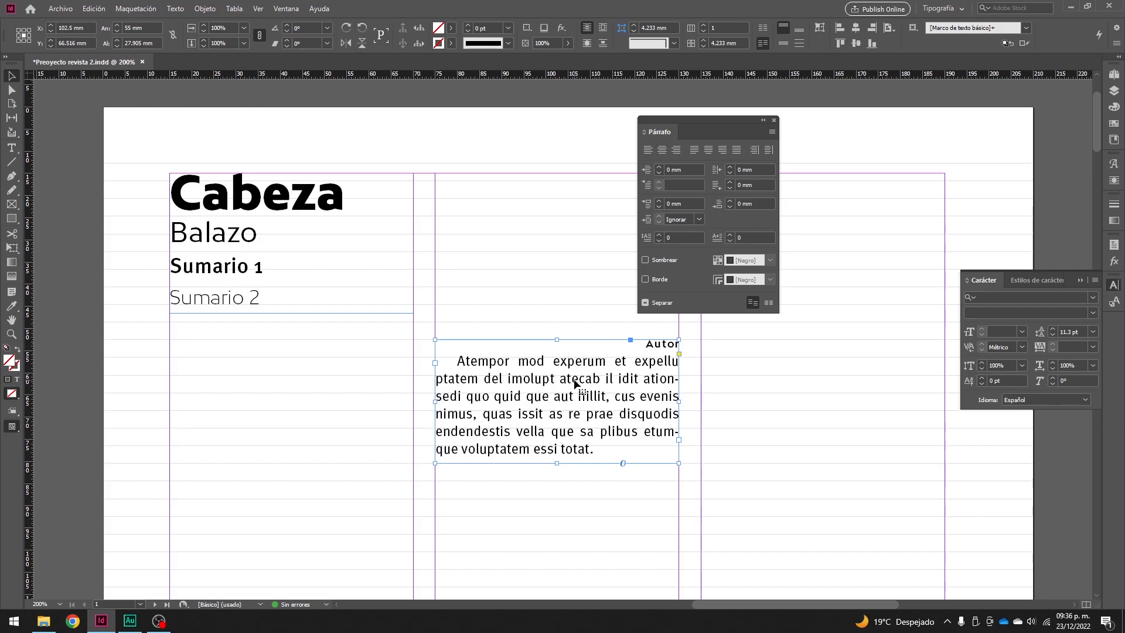
- Align the frame's text to the baseline grid and lengthen the frame downward to about 47.8 mm high
{"action": "left_click", "coordinate": [769, 305]}
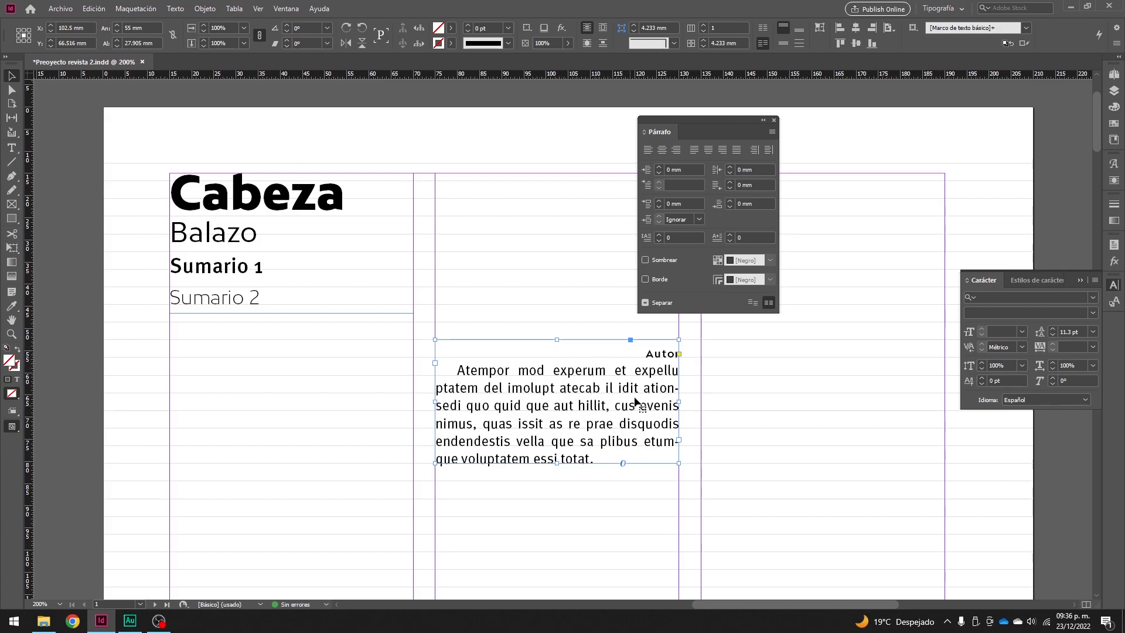
{"action": "left_click_drag", "start_coordinate": [558, 465], "coordinate": [571, 552]}
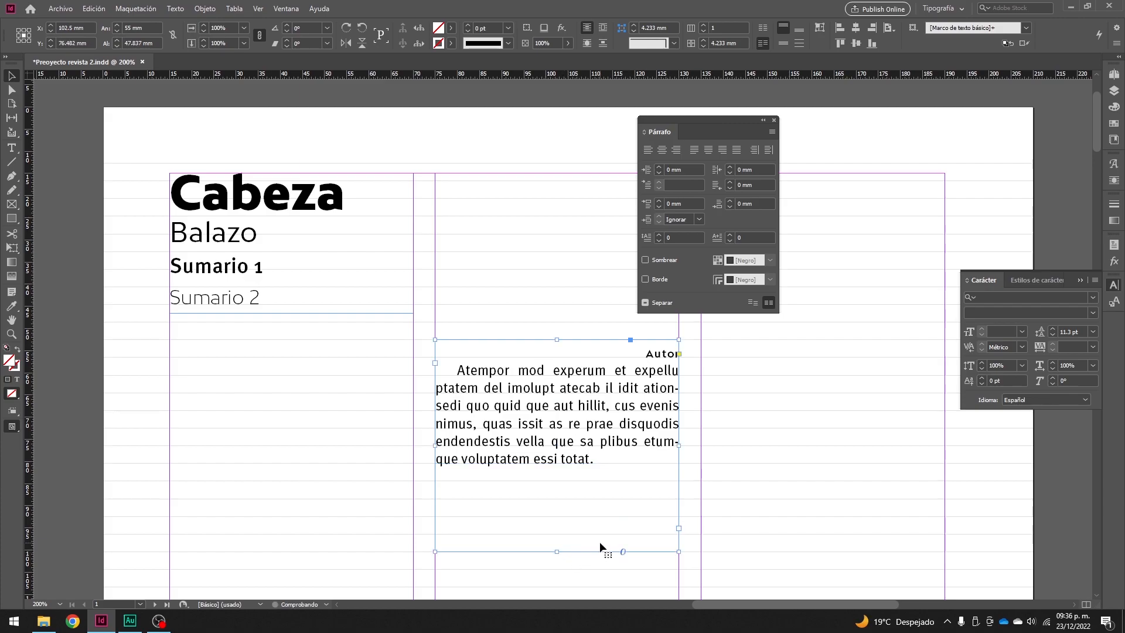
{"action": "triple_click", "coordinate": [604, 422]}
{"action": "left_click", "coordinate": [604, 422]}
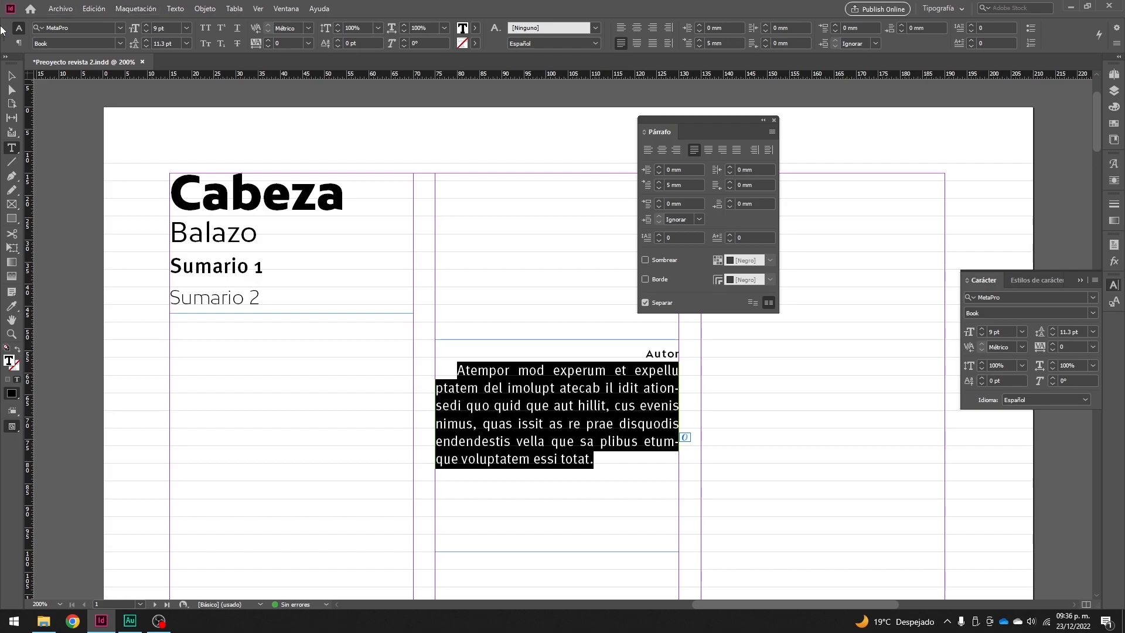
- Dock the Párrafo panel with the other collapsed panels and deselect the text frame
{"action": "left_click", "coordinate": [11, 75]}
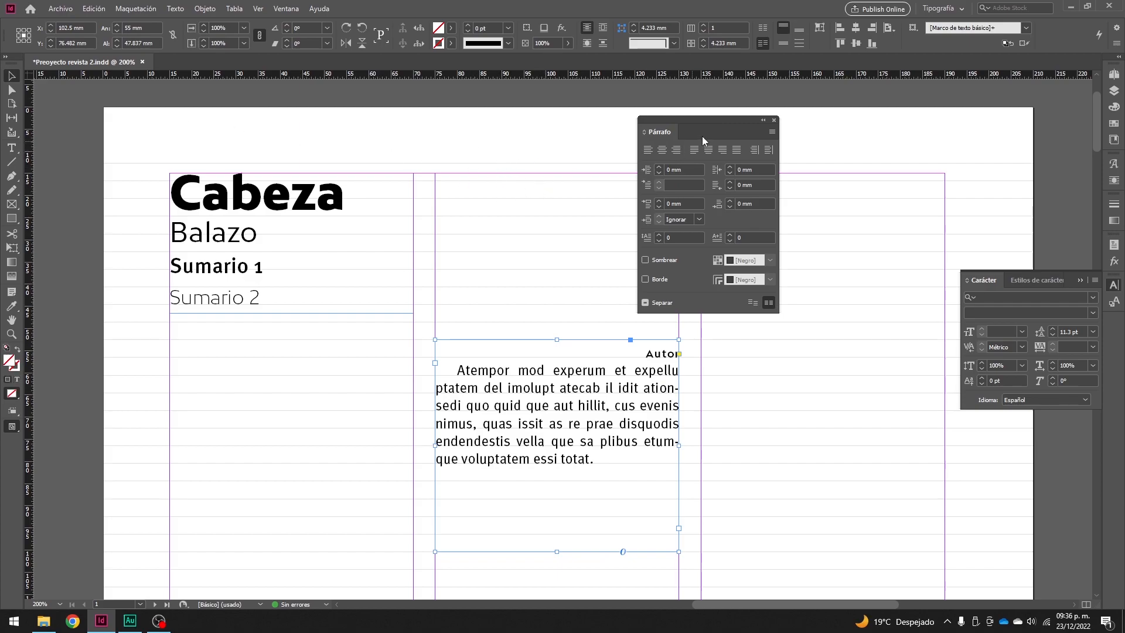
{"action": "left_click_drag", "start_coordinate": [719, 118], "coordinate": [1116, 311]}
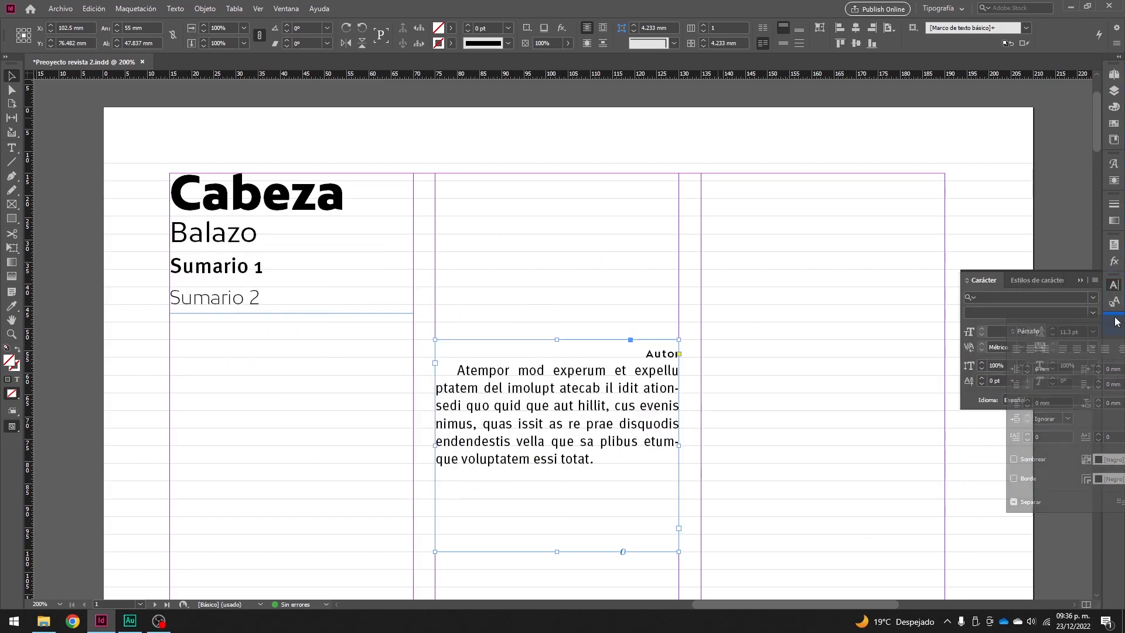
{"action": "left_click", "coordinate": [823, 202]}
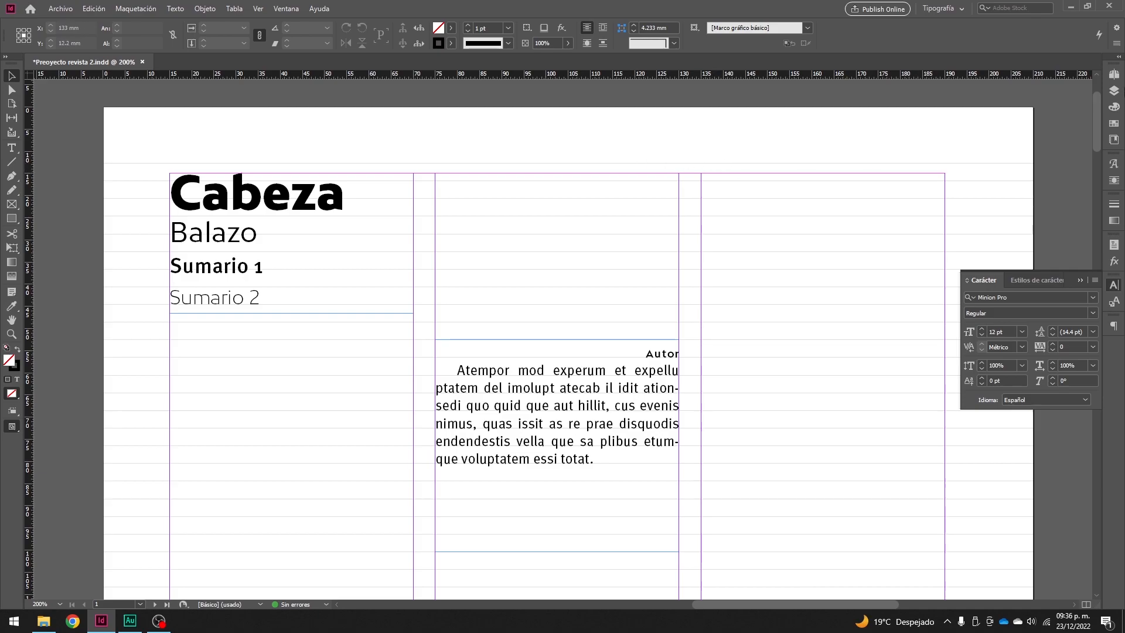
- Open the A-Página maestra master spread for editing
{"action": "left_click", "coordinate": [1113, 73]}
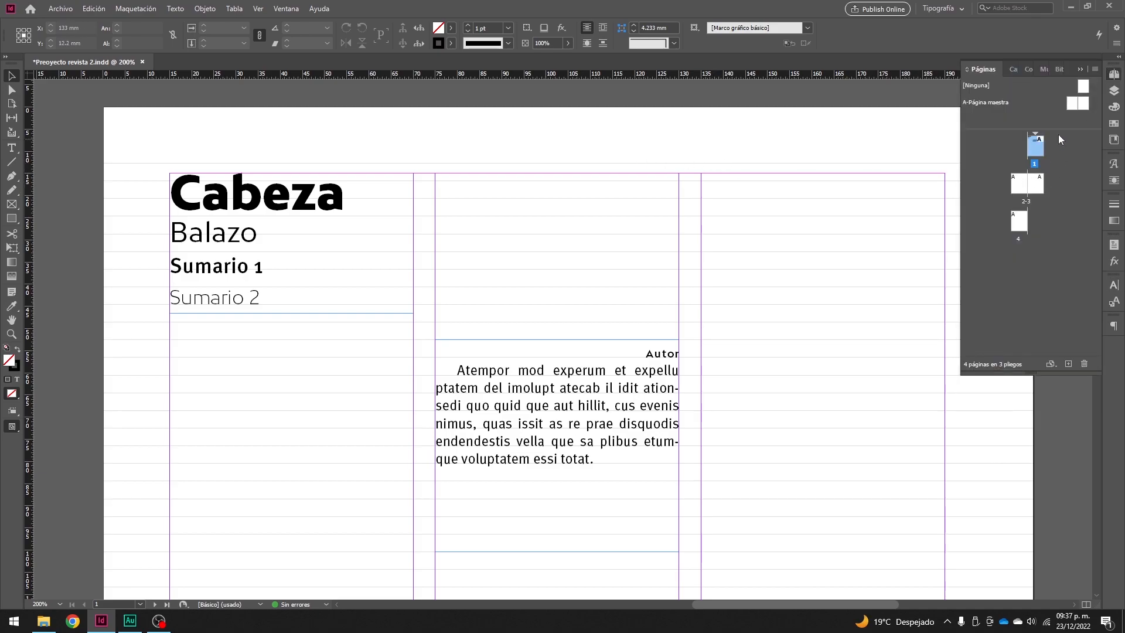
{"action": "left_click", "coordinate": [1072, 106]}
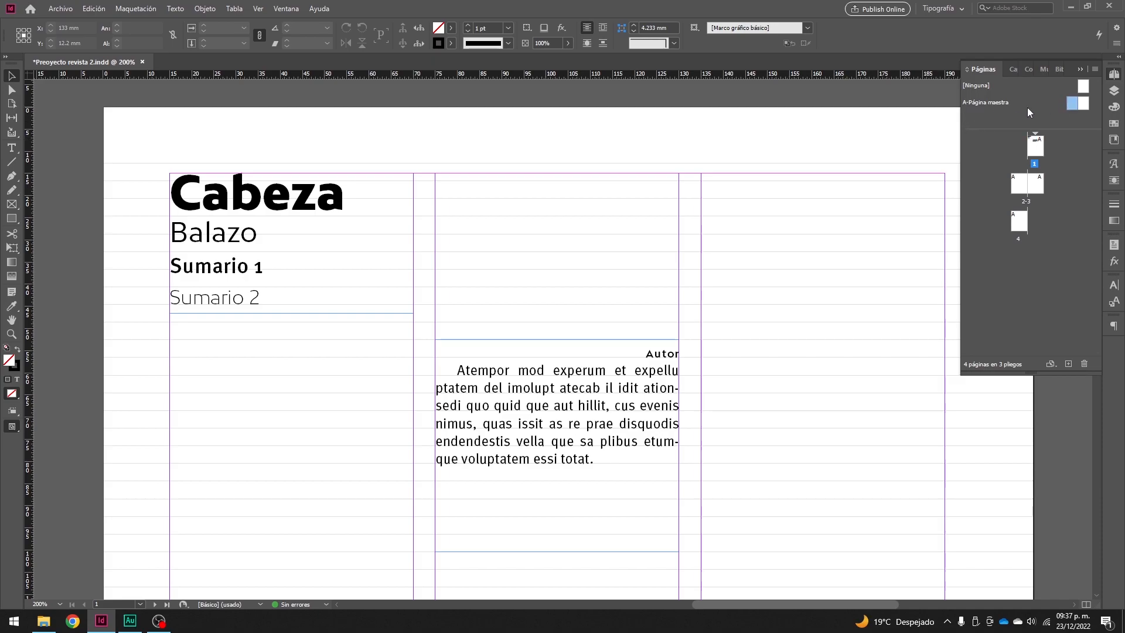
{"action": "double_click", "coordinate": [987, 102]}
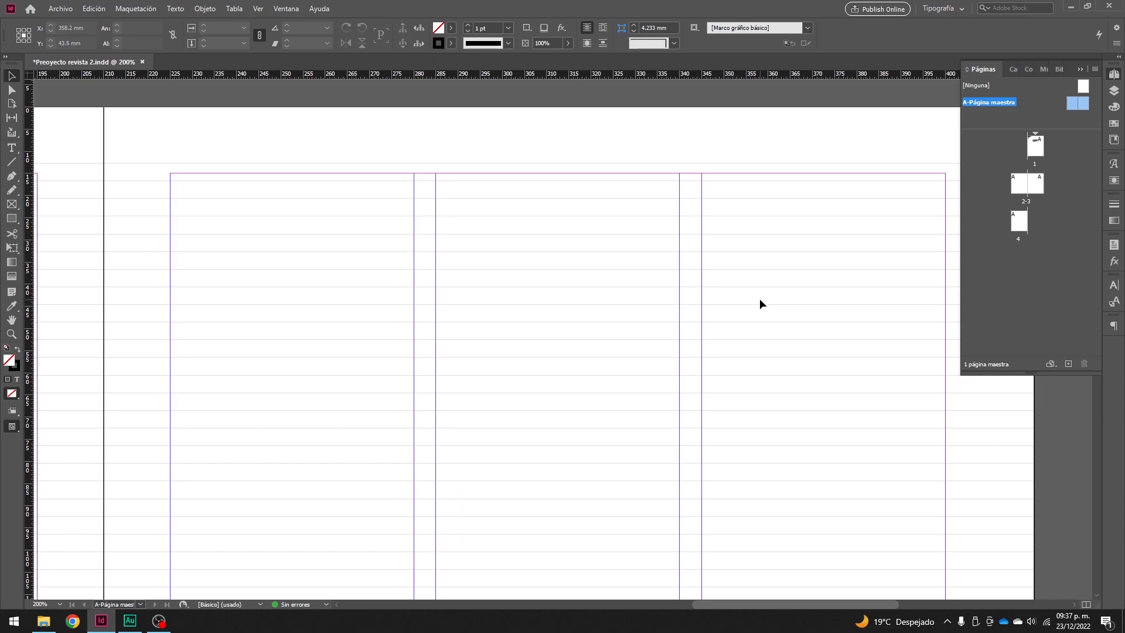
- Examine how the master spread's top margin sits in relation to the baseline grid lines
{"action": "key", "text": "ctrl+minus"}
{"action": "key", "text": "ctrl+minus"}
{"action": "key", "text": "ctrl+minus"}
{"action": "key", "text": "ctrl+minus"}
{"action": "key", "text": "ctrl+minus"}
{"action": "key", "text": "ctrl+plus"}
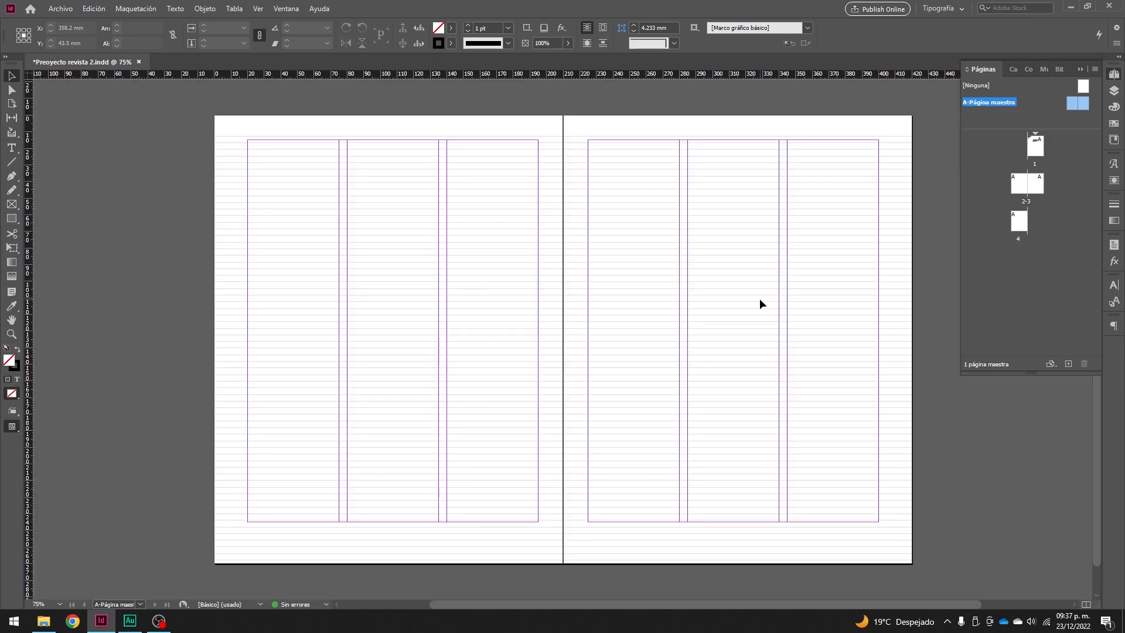
{"action": "key", "text": "ctrl+plus"}
{"action": "left_click_drag", "start_coordinate": [530, 269], "coordinate": [543, 386]}
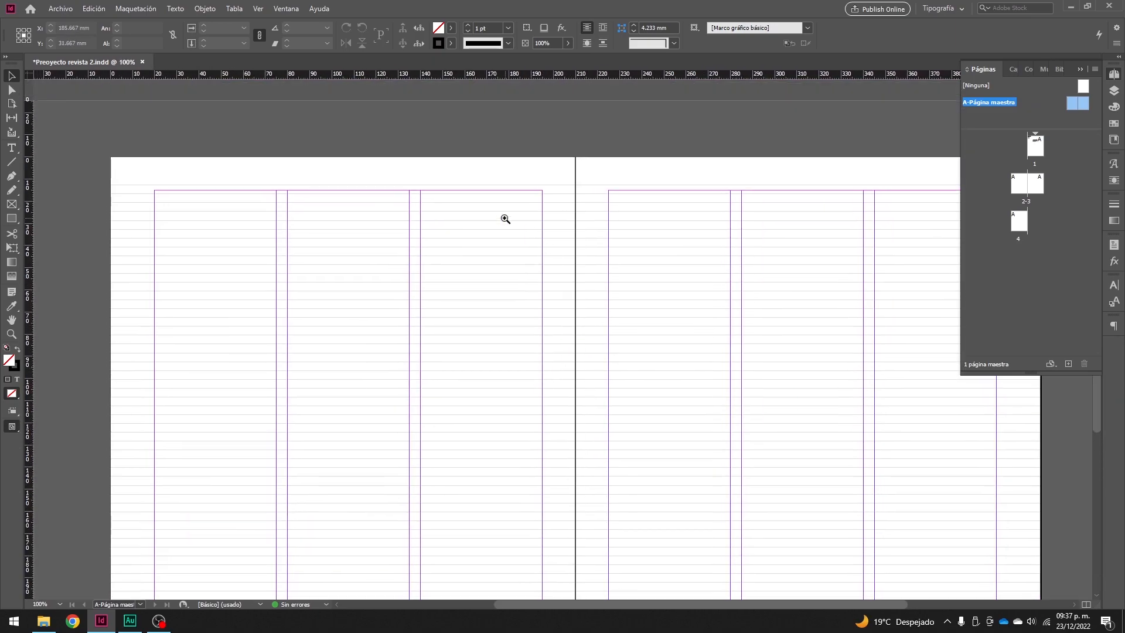
{"action": "left_click", "coordinate": [506, 219], "text": "ctrl"}
{"action": "left_click", "coordinate": [543, 244], "text": "ctrl"}
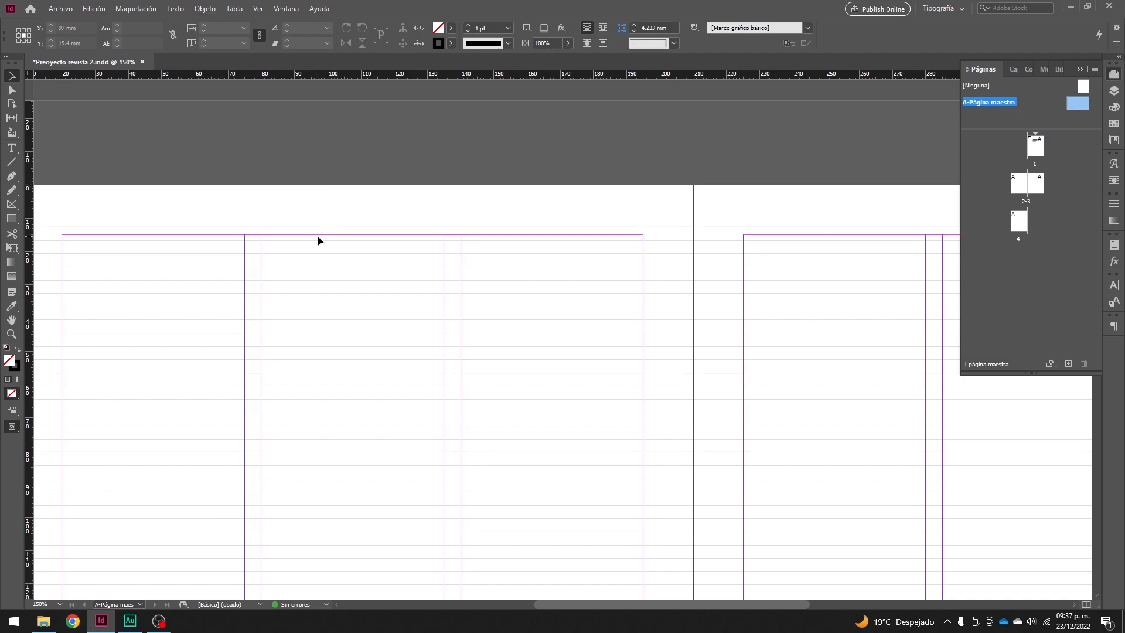
- Check the master spread's top margin value in the Márgenes y columnas settings
{"action": "left_click", "coordinate": [138, 8]}
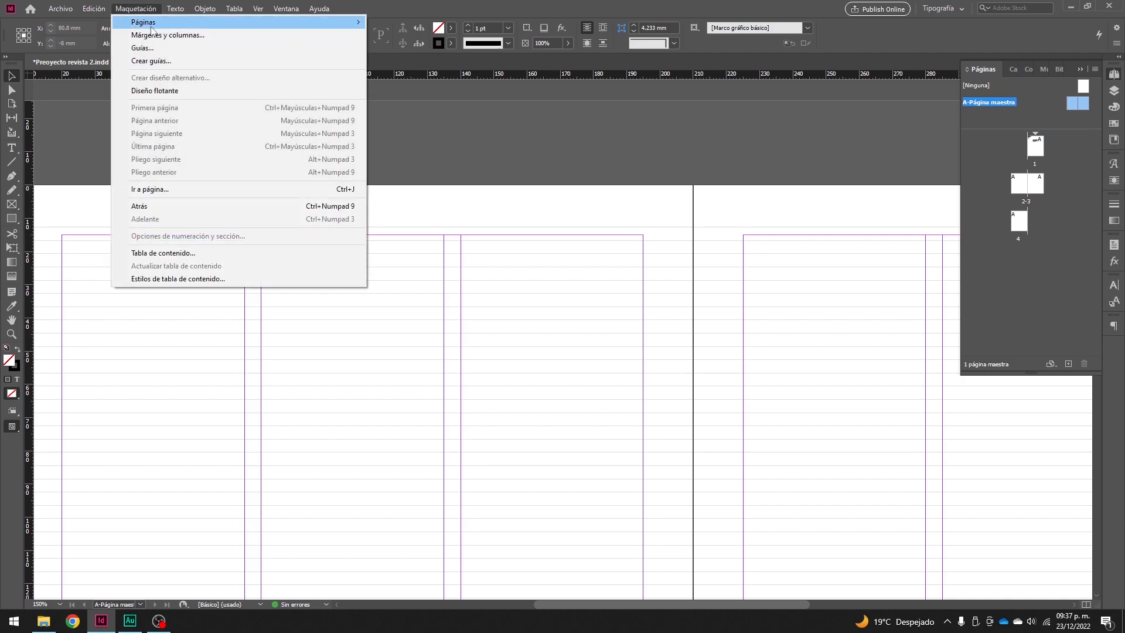
{"action": "left_click", "coordinate": [169, 35]}
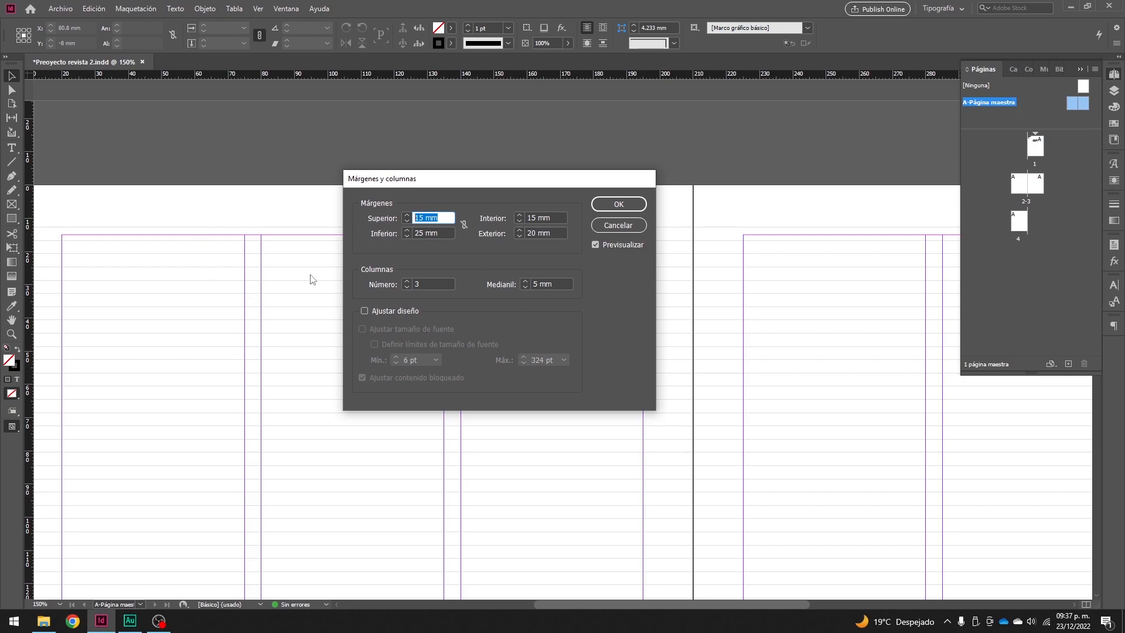
{"action": "left_click", "coordinate": [624, 205]}
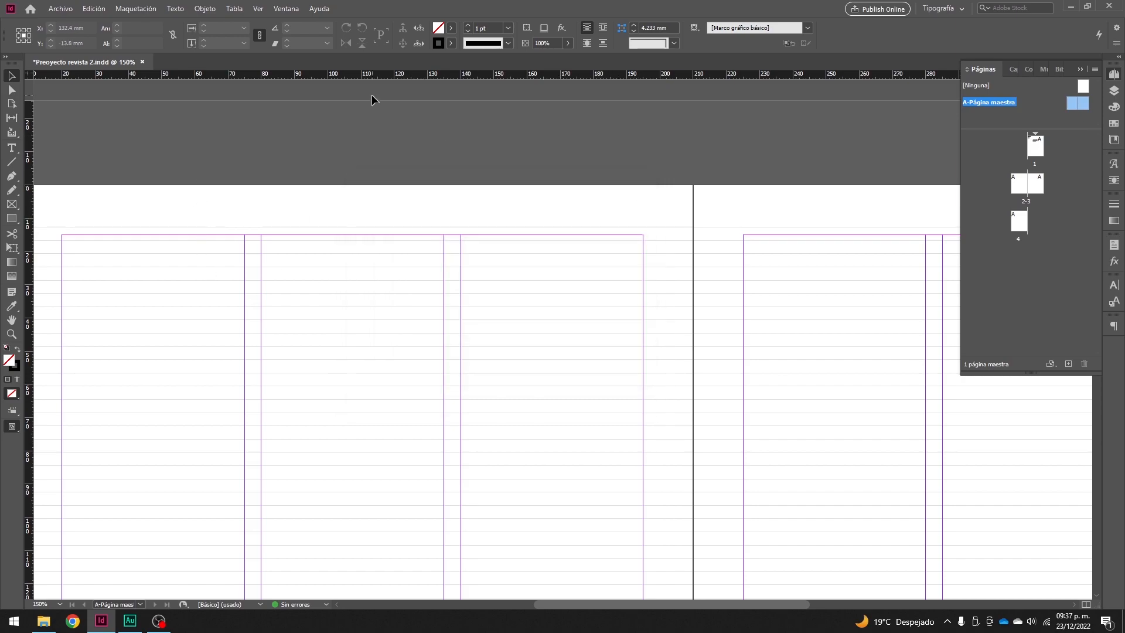
- Set the baseline grid's start (Inicio) to 15 mm in the Cuadrículas preferences
{"action": "left_click", "coordinate": [101, 8]}
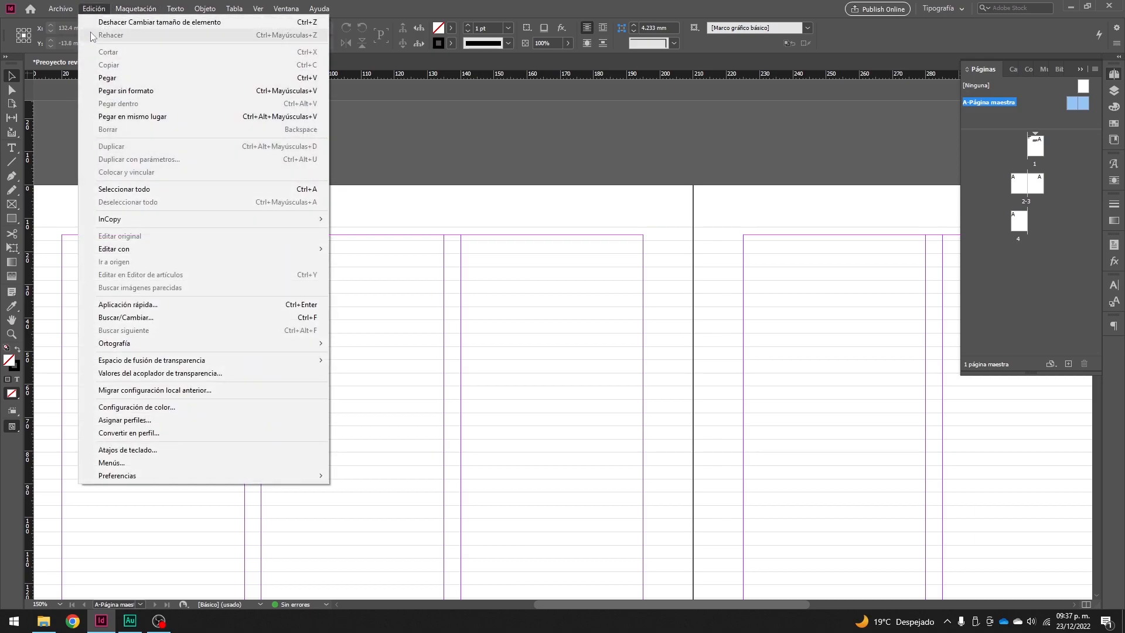
{"action": "mouse_move", "coordinate": [146, 476]}
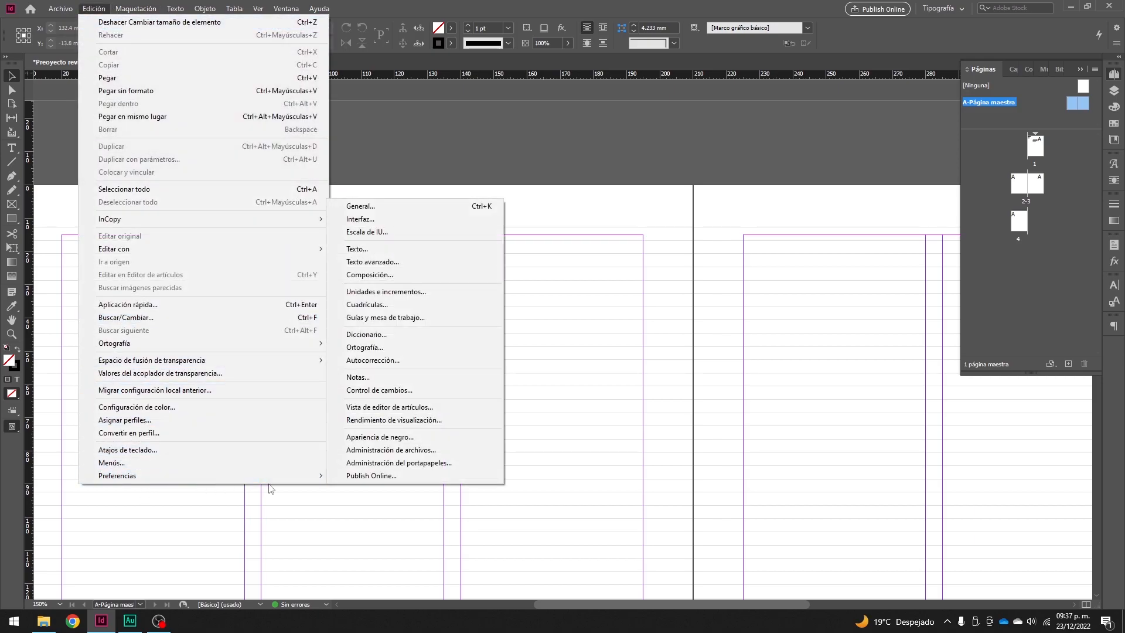
{"action": "left_click", "coordinate": [375, 305]}
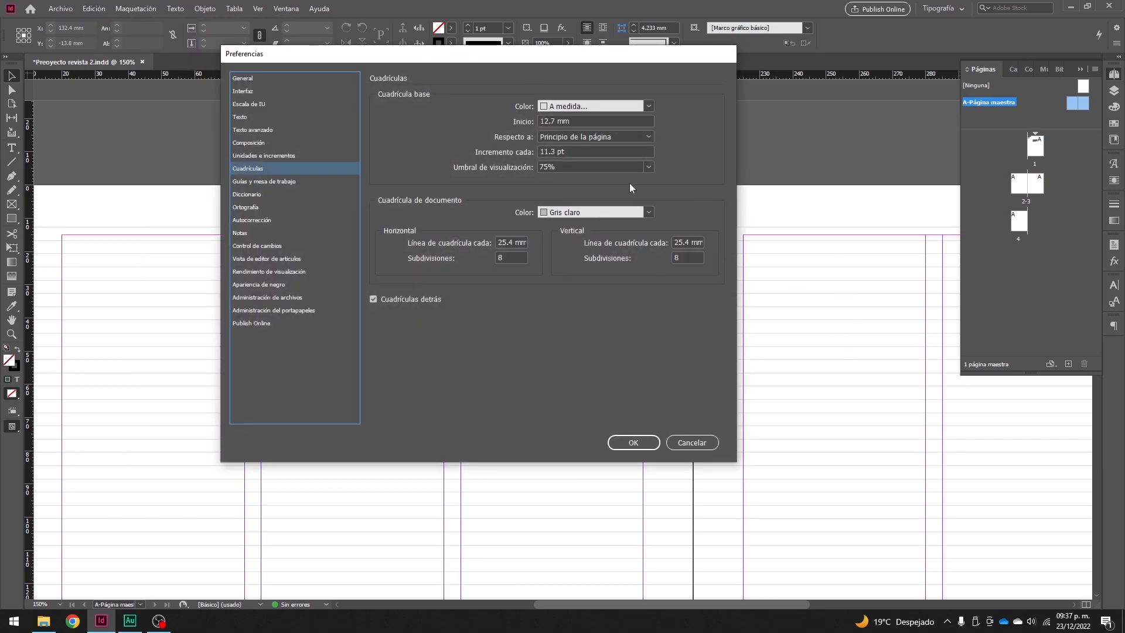
{"action": "left_click", "coordinate": [536, 151]}
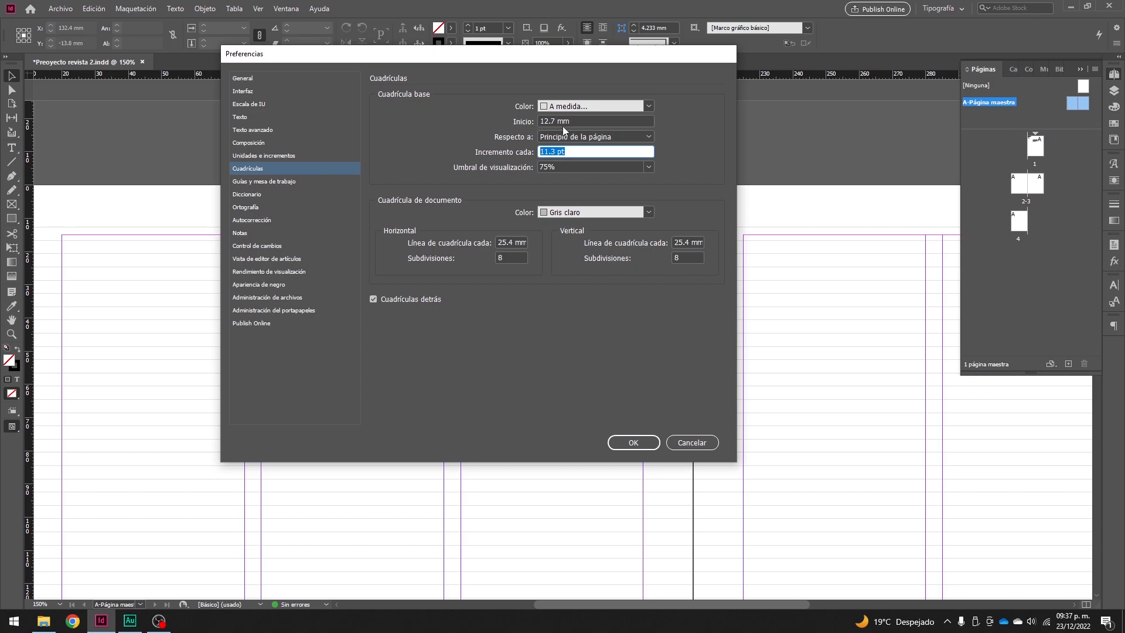
{"action": "left_click", "coordinate": [576, 120]}
{"action": "key", "text": "ctrl+a"}
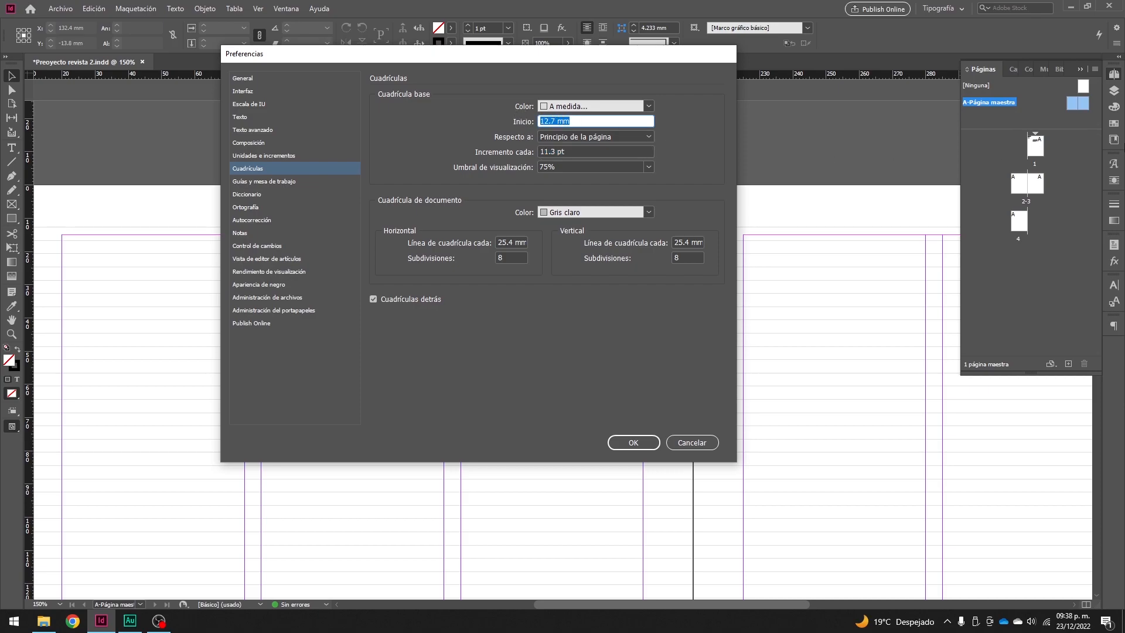
{"action": "type", "text": "15"}
{"action": "left_click", "coordinate": [621, 441]}
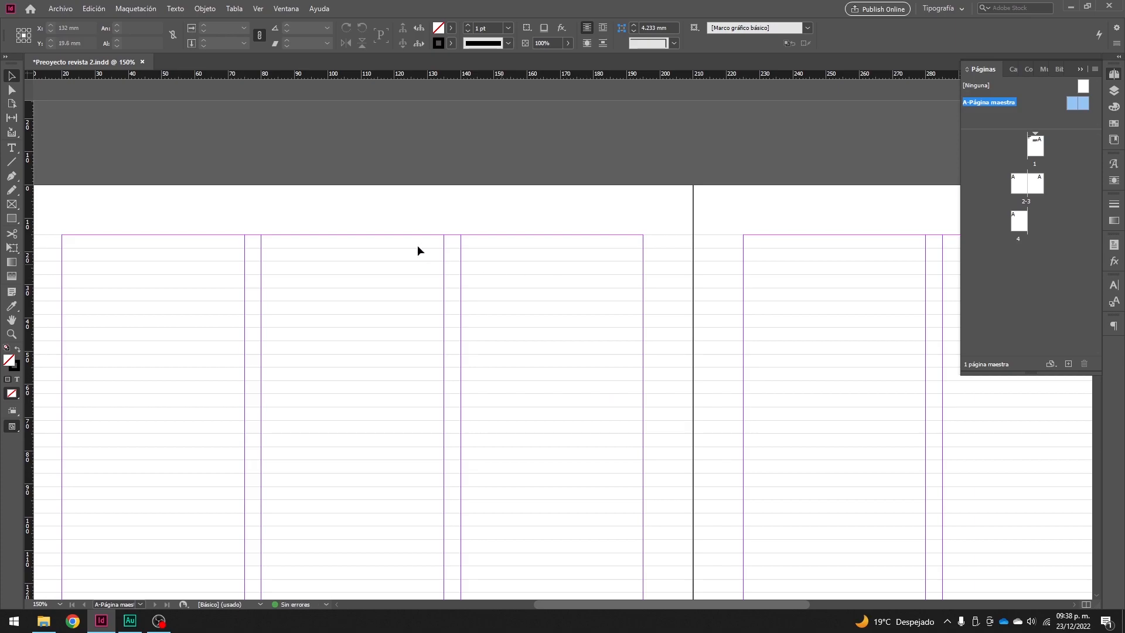
- Examine up close whether the first baseline grid line coincides with the master spread's top margin
{"action": "key", "text": "ctrl+space"}
{"action": "left_click_drag", "start_coordinate": [447, 195], "coordinate": [517, 277]}
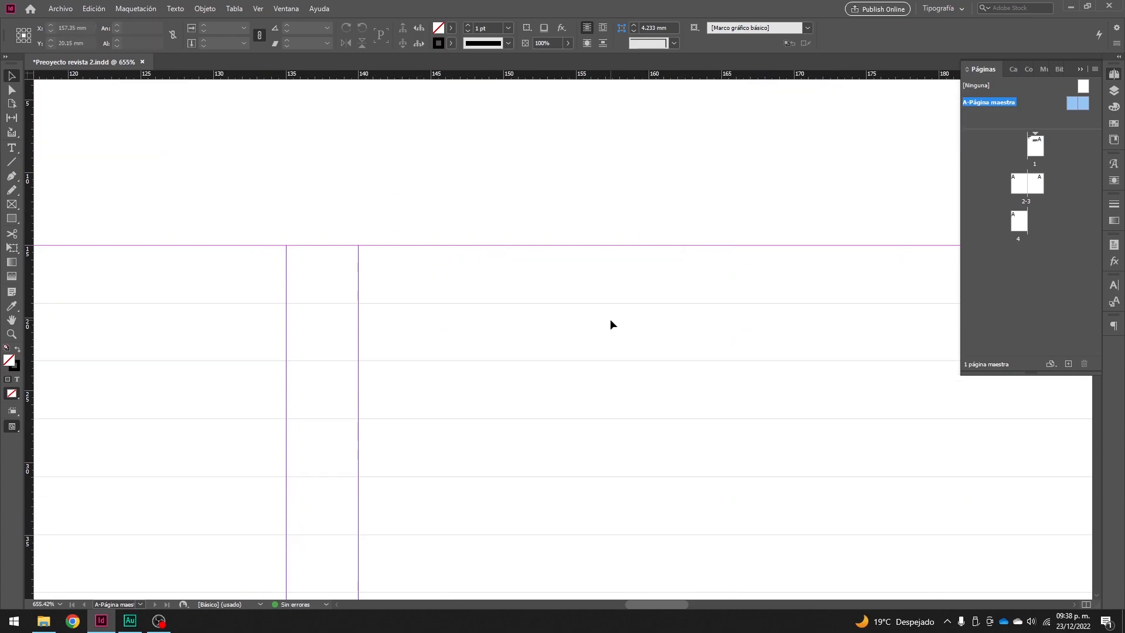
{"action": "key", "text": "ctrl+minus"}
{"action": "key", "text": "ctrl+minus"}
{"action": "key", "text": "ctrl+minus"}
{"action": "key", "text": "ctrl+minus"}
{"action": "key", "text": "ctrl+minus"}
{"action": "key", "text": "ctrl+minus"}
{"action": "key", "text": "ctrl+minus"}
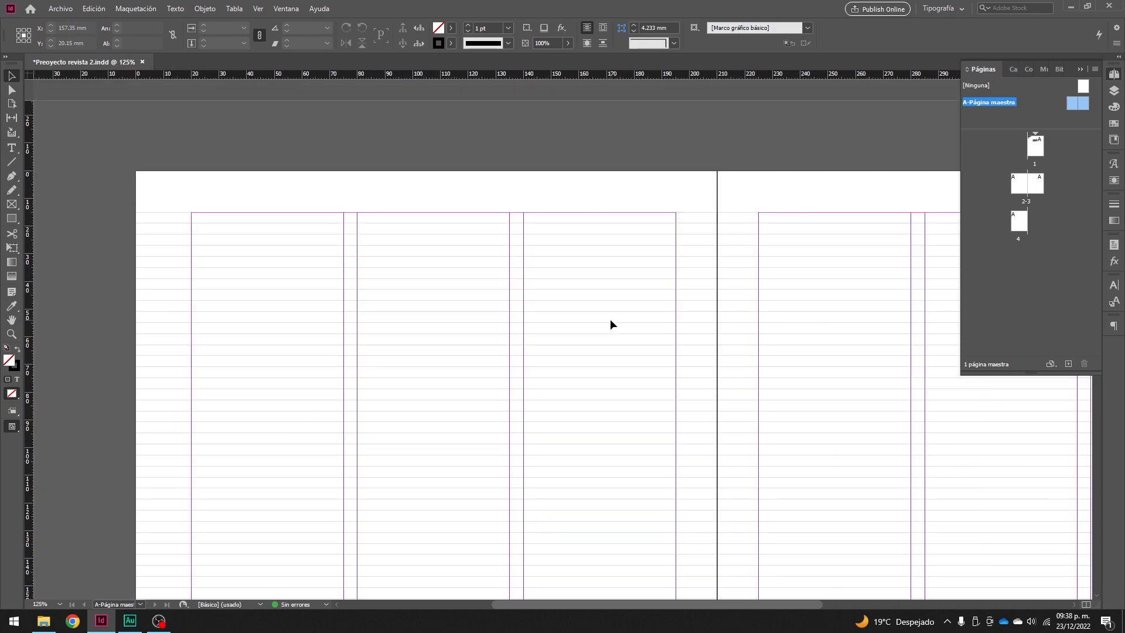
- Examine up close how the master spread's bottom margin sits in relation to the nearest baseline grid lines
{"action": "key", "text": "ctrl+minus"}
{"action": "left_click_drag", "start_coordinate": [561, 359], "coordinate": [528, 245]}
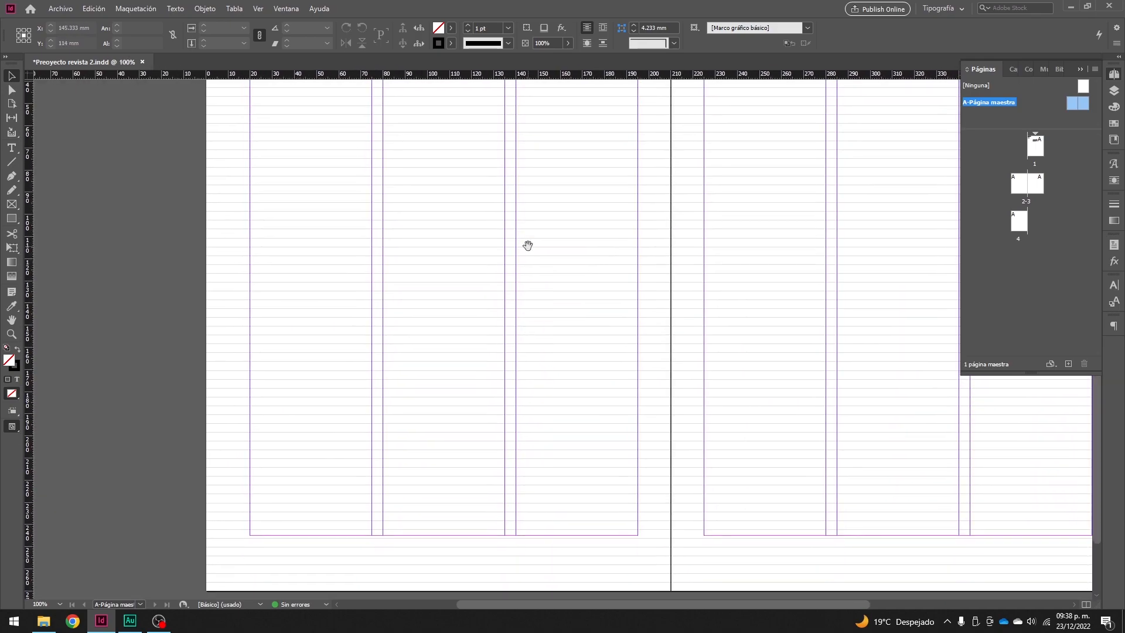
{"action": "key", "text": "ctrl+space"}
{"action": "left_click_drag", "start_coordinate": [379, 452], "coordinate": [489, 524]}
{"action": "key", "text": "space"}
{"action": "left_click_drag", "start_coordinate": [456, 425], "coordinate": [609, 404]}
{"action": "mouse_move", "coordinate": [420, 365]}
{"action": "left_mouse_down"}
{"action": "mouse_move", "coordinate": [578, 416]}
{"action": "mouse_move", "coordinate": [635, 461]}
{"action": "left_mouse_up"}
{"action": "left_click_drag", "start_coordinate": [565, 374], "coordinate": [641, 344]}
- Check the master spread's bottom margin value (Inferior) in the Márgenes y columnas settings
{"action": "left_click", "coordinate": [130, 9]}
{"action": "left_click", "coordinate": [164, 33]}
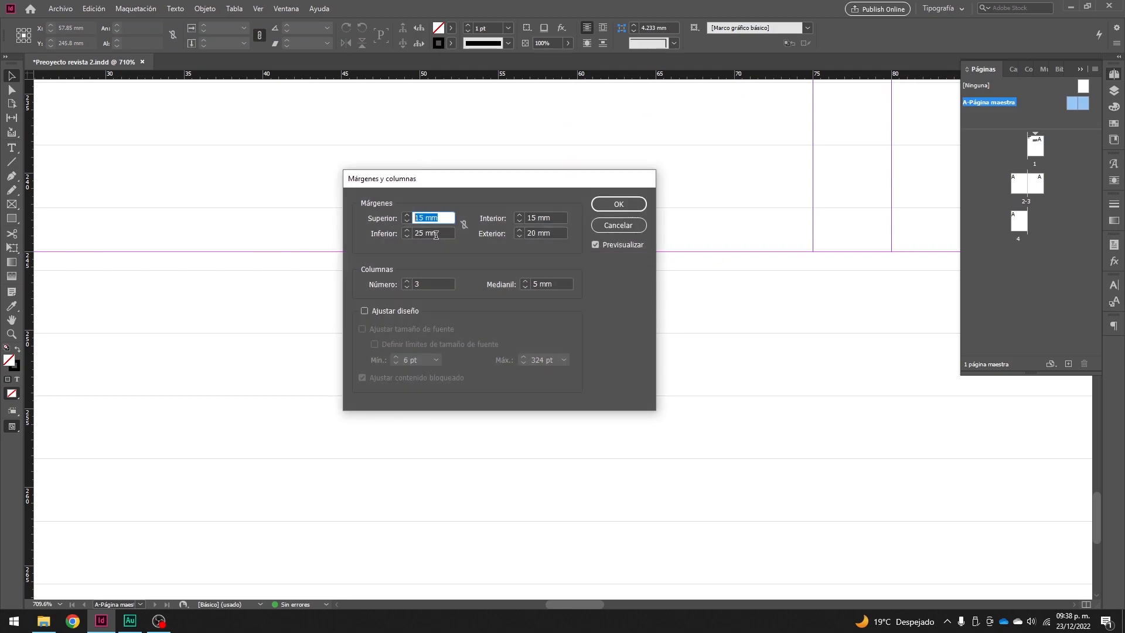
{"action": "left_click", "coordinate": [612, 203]}
{"action": "left_click_drag", "start_coordinate": [623, 347], "coordinate": [737, 258]}
{"action": "left_click_drag", "start_coordinate": [636, 204], "coordinate": [643, 308]}
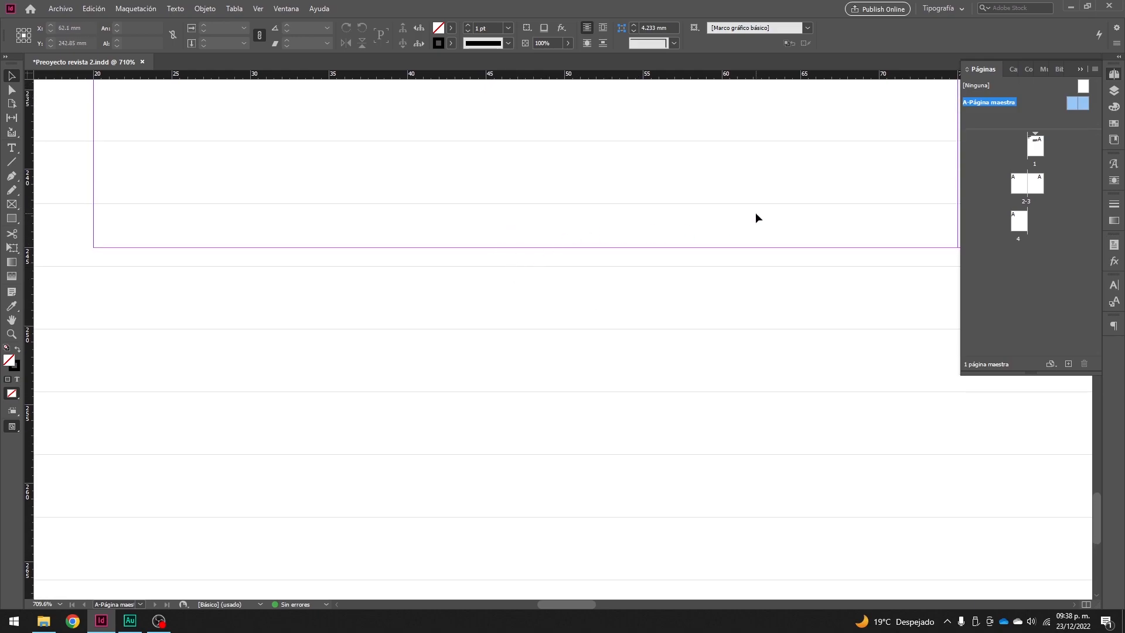
- Draw a temporary rectangular frame about 11.7 mm wide from the master page's lower edge up into its bottom margin
{"action": "key", "text": "ctrl+minus"}
{"action": "key", "text": "ctrl+minus"}
{"action": "key", "text": "ctrl+minus"}
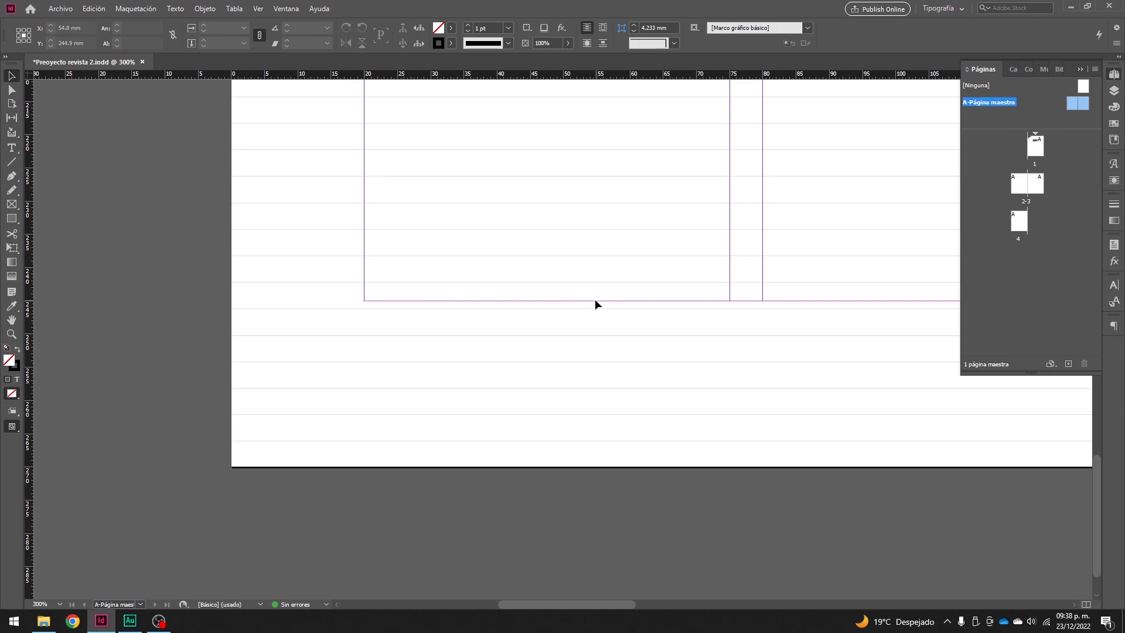
{"action": "left_click", "coordinate": [11, 206]}
{"action": "left_click_drag", "start_coordinate": [455, 309], "coordinate": [532, 467]}
{"action": "left_click", "coordinate": [11, 76]}
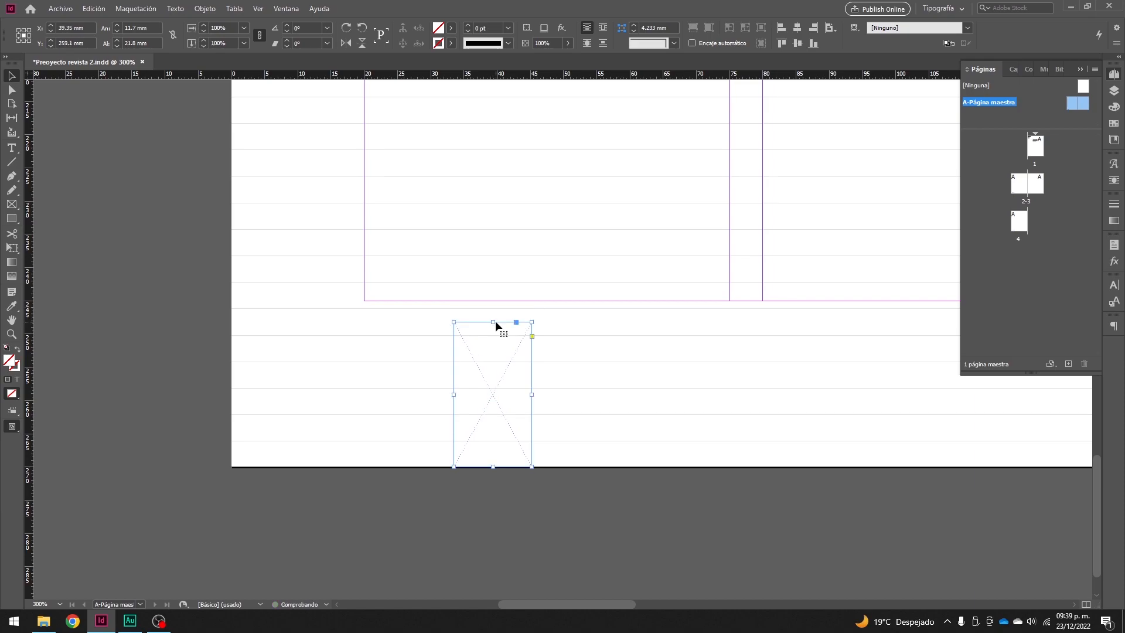
- Stretch the temporary frame upward to the baseline grid line just above the bottom margin, about 27.8 mm tall, and check its height
{"action": "left_click_drag", "start_coordinate": [494, 308], "coordinate": [496, 307]}
{"action": "left_click_drag", "start_coordinate": [493, 309], "coordinate": [493, 282]}
{"action": "left_click_drag", "start_coordinate": [494, 468], "coordinate": [495, 467]}
{"action": "double_click", "coordinate": [139, 43]}
{"action": "left_click_drag", "start_coordinate": [139, 43], "coordinate": [159, 42]}
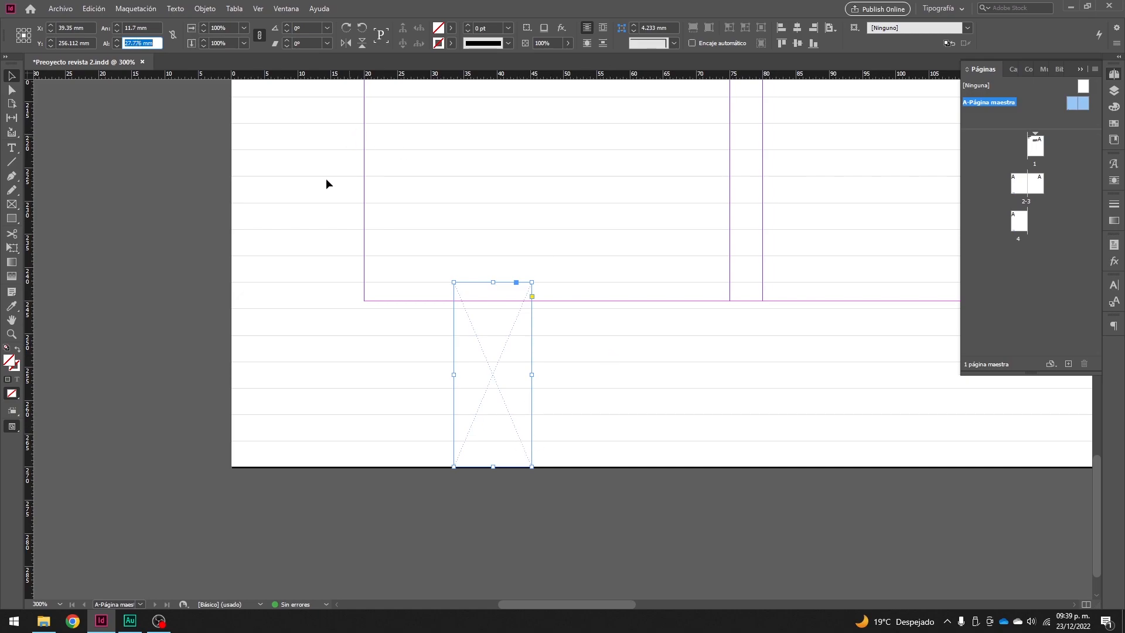
- Set the master spread's bottom margin (Inferior) to 27.7 mm in the Márgenes y columnas settings
{"action": "left_click", "coordinate": [143, 10]}
{"action": "left_click", "coordinate": [164, 33]}
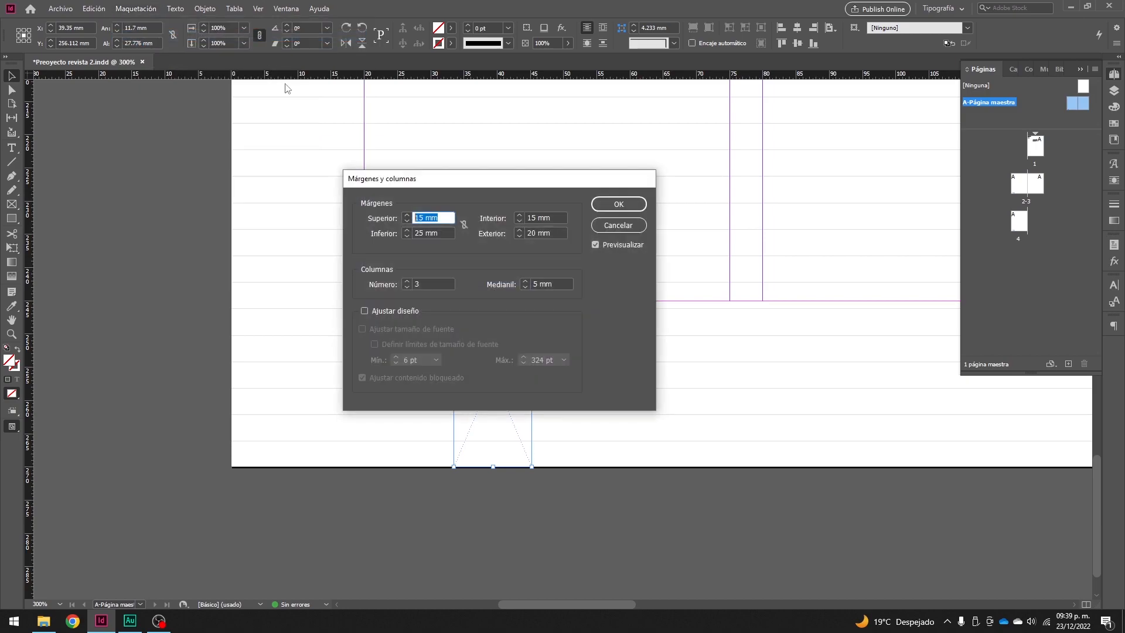
{"action": "key", "text": "Tab"}
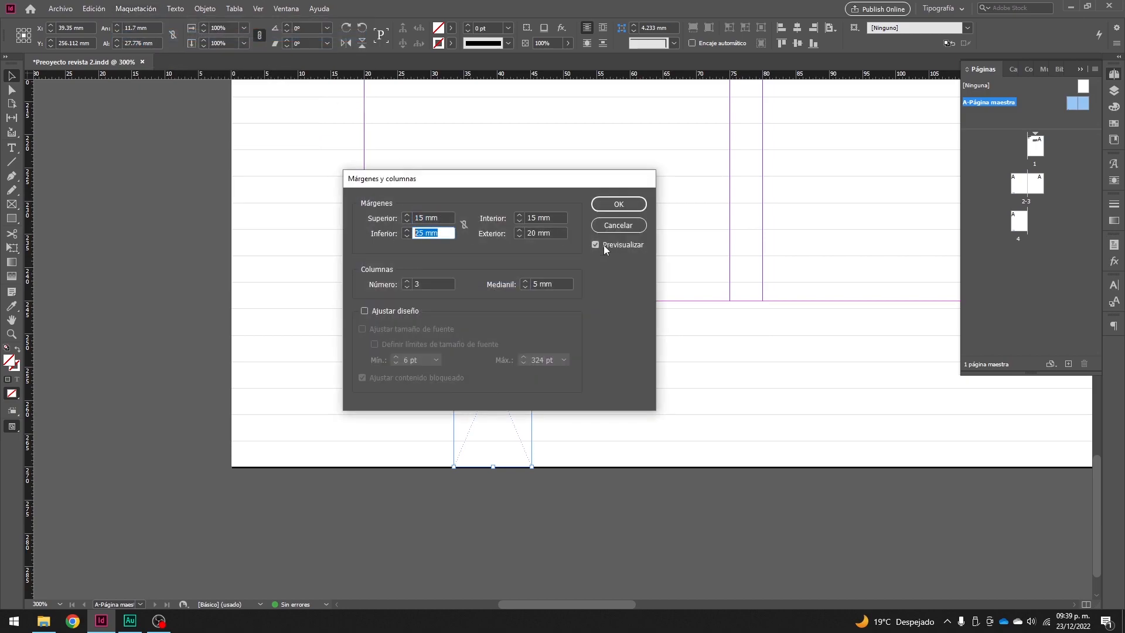
{"action": "type", "text": "27.7"}
{"action": "left_click", "coordinate": [620, 205]}
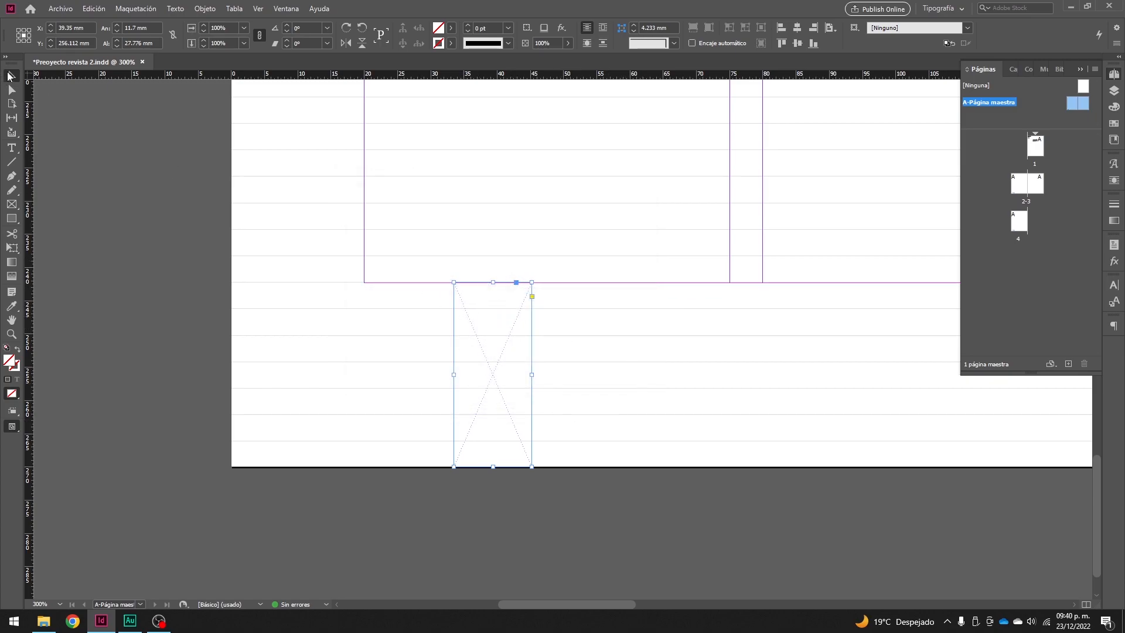
- Delete the temporary measuring frame from the master page's bottom margin
{"action": "left_click", "coordinate": [539, 346]}
{"action": "left_click", "coordinate": [507, 370]}
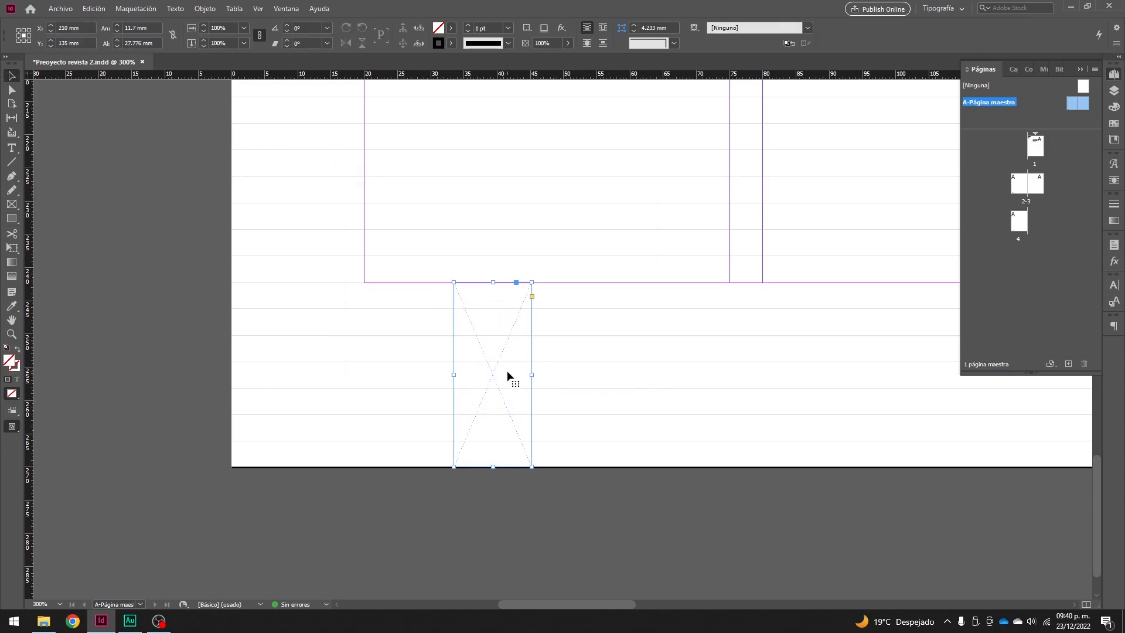
{"action": "key", "text": "Delete"}
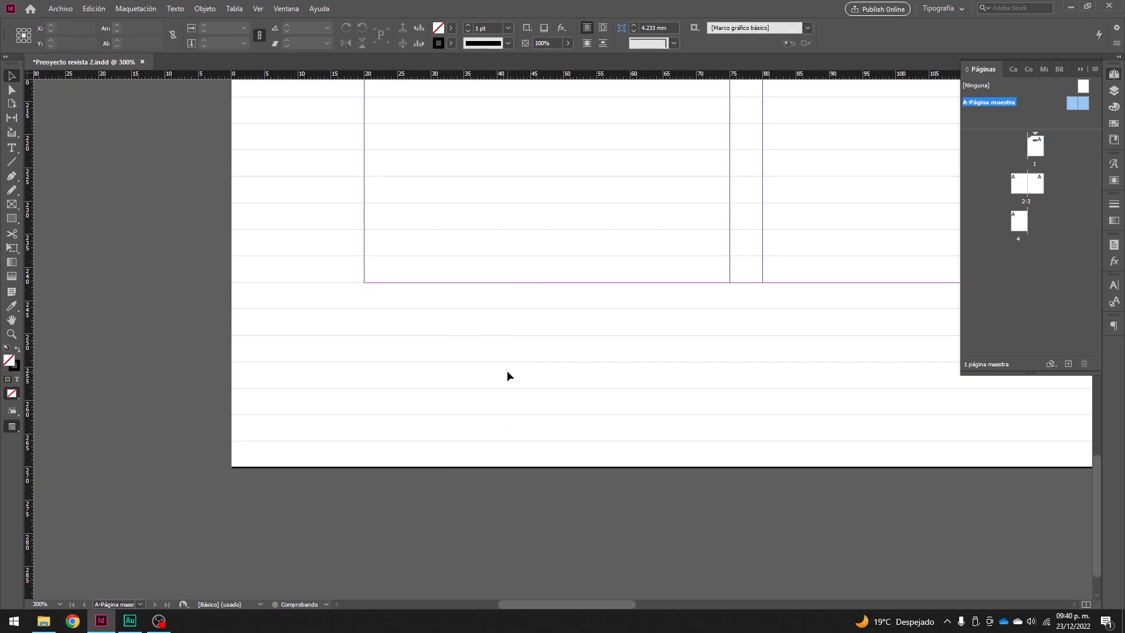
- Examine whether the margins on both master pages coincide with the baseline grid lines
{"action": "key", "text": "ctrl+1"}
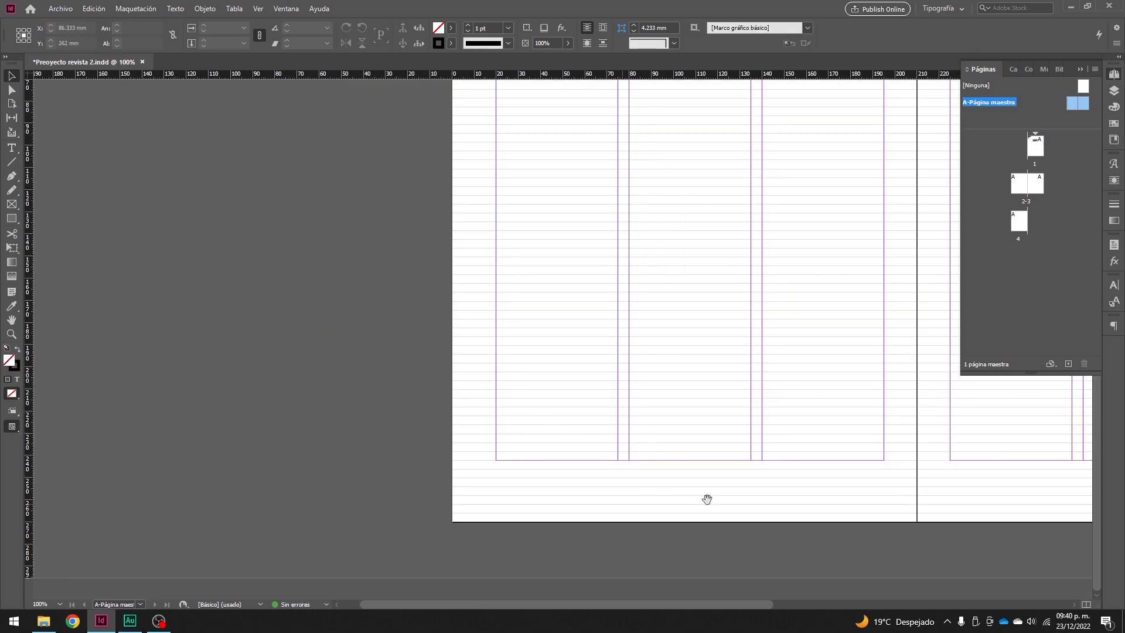
{"action": "left_click_drag", "start_coordinate": [689, 501], "coordinate": [401, 451]}
{"action": "left_click_drag", "start_coordinate": [592, 460], "coordinate": [384, 466]}
{"action": "left_click_drag", "start_coordinate": [711, 473], "coordinate": [741, 470]}
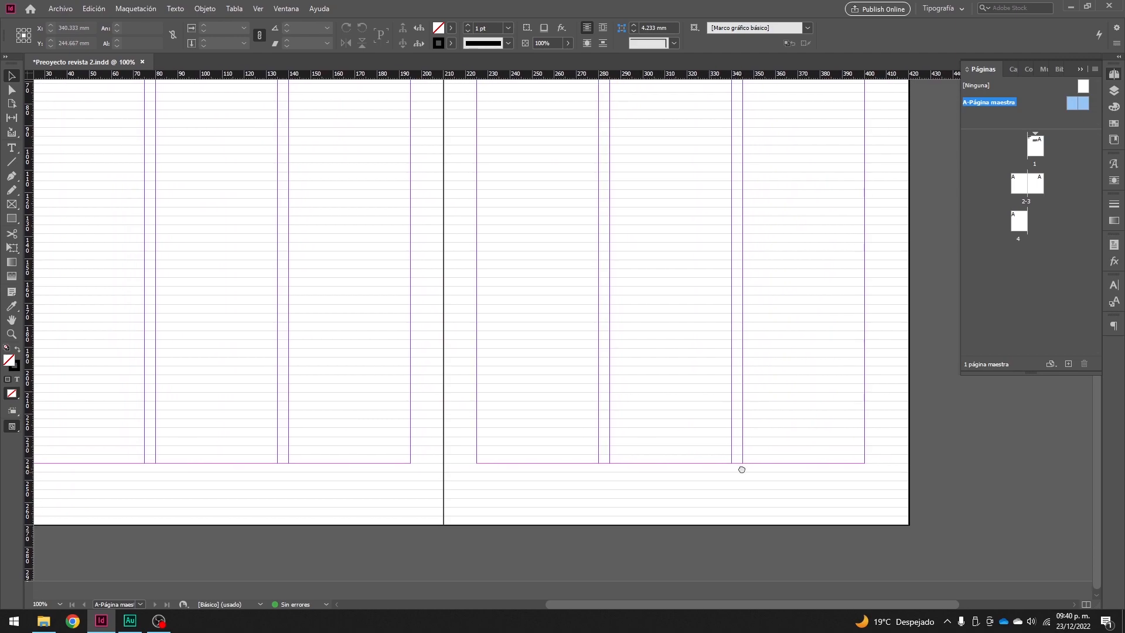
{"action": "left_click_drag", "start_coordinate": [610, 423], "coordinate": [799, 421]}
{"action": "left_click_drag", "start_coordinate": [412, 368], "coordinate": [438, 434]}
{"action": "left_click_drag", "start_coordinate": [442, 477], "coordinate": [459, 557]}
{"action": "left_click_drag", "start_coordinate": [447, 354], "coordinate": [445, 388]}
{"action": "left_click_drag", "start_coordinate": [475, 447], "coordinate": [433, 367]}
{"action": "left_click_drag", "start_coordinate": [544, 424], "coordinate": [451, 300]}
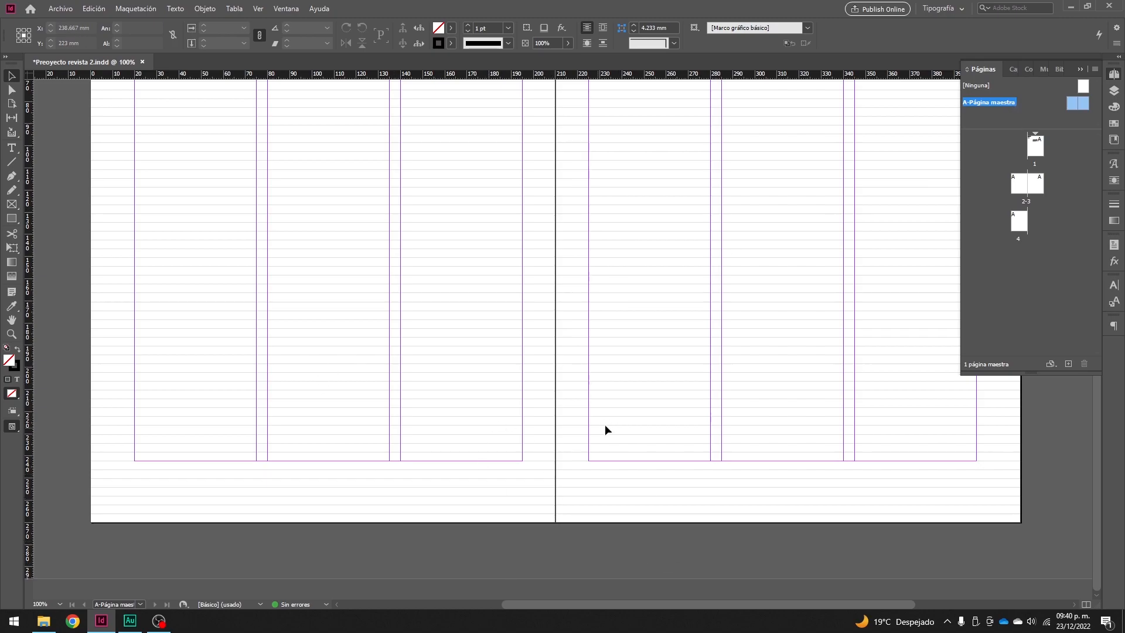
- Review document pages 1 to 4 to check that they follow the master's margins and baseline grid
{"action": "double_click", "coordinate": [1035, 146]}
{"action": "scroll", "coordinate": [688, 364], "scroll_direction": "down", "scroll_amount": 9}
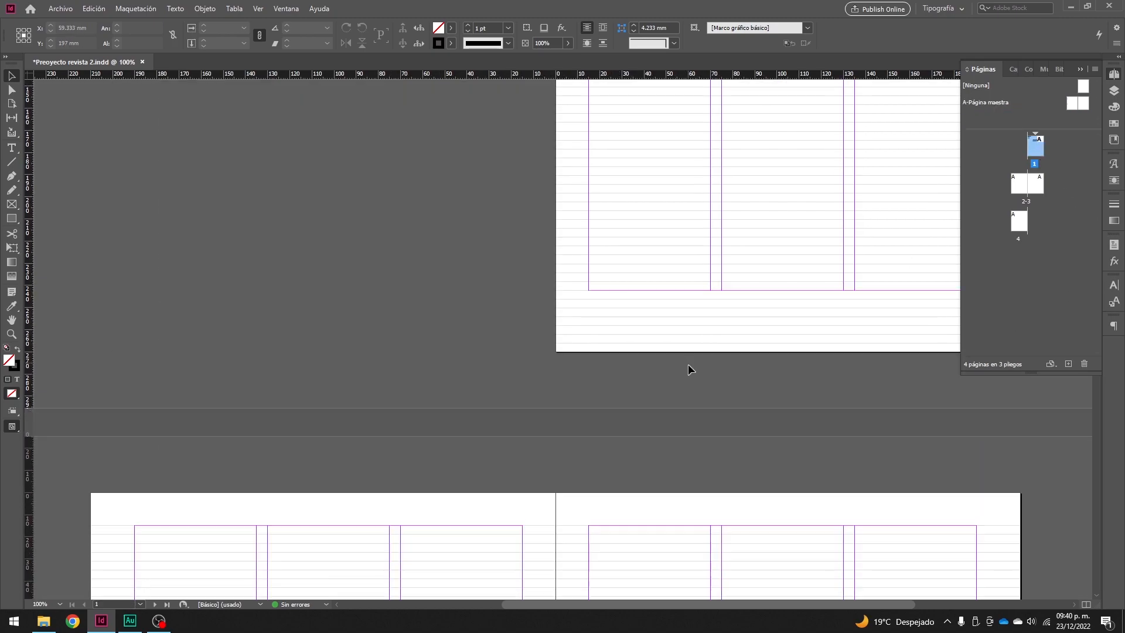
{"action": "scroll", "coordinate": [699, 363], "scroll_direction": "down", "scroll_amount": 5}
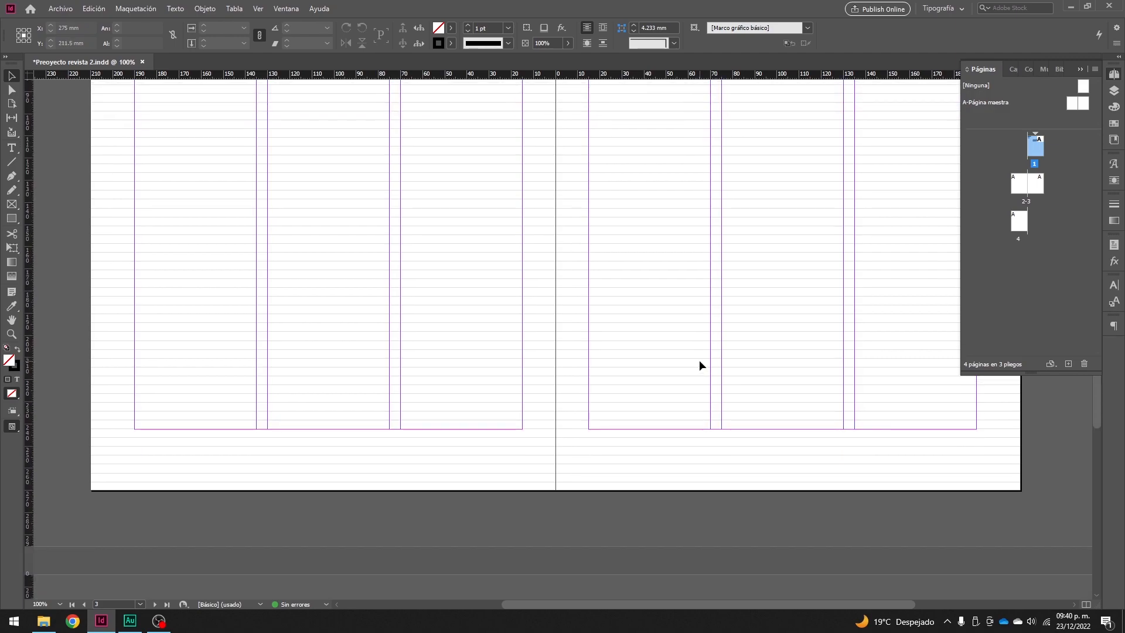
{"action": "scroll", "coordinate": [699, 360], "scroll_direction": "down", "scroll_amount": 14}
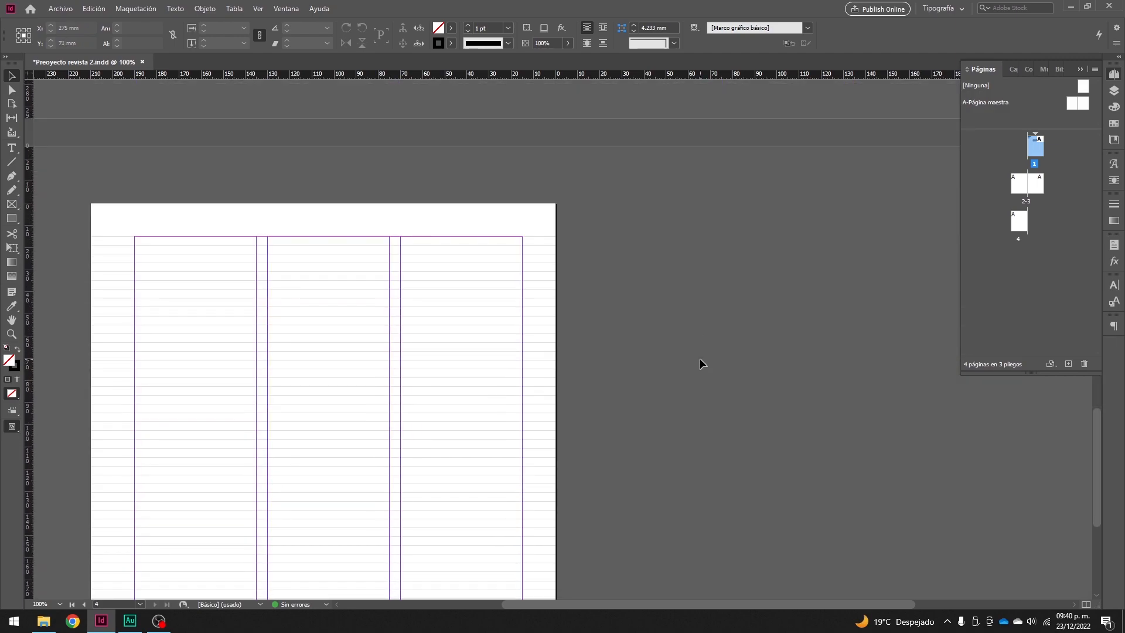
{"action": "scroll", "coordinate": [520, 511], "scroll_direction": "up", "scroll_amount": 20}
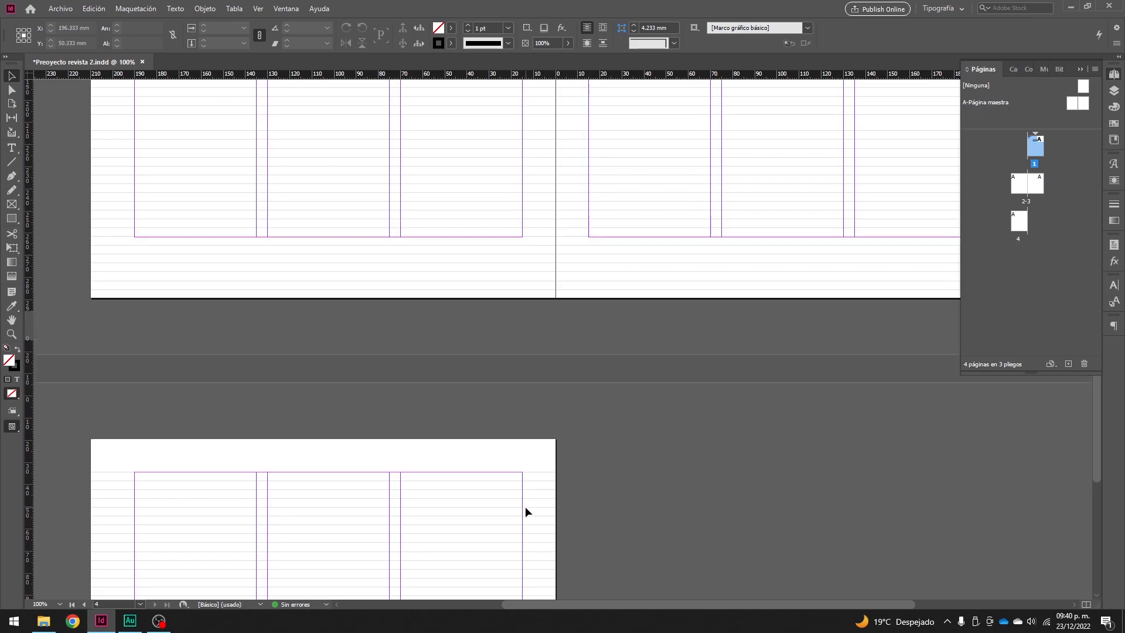
{"action": "scroll", "coordinate": [456, 245], "scroll_direction": "up", "scroll_amount": 15}
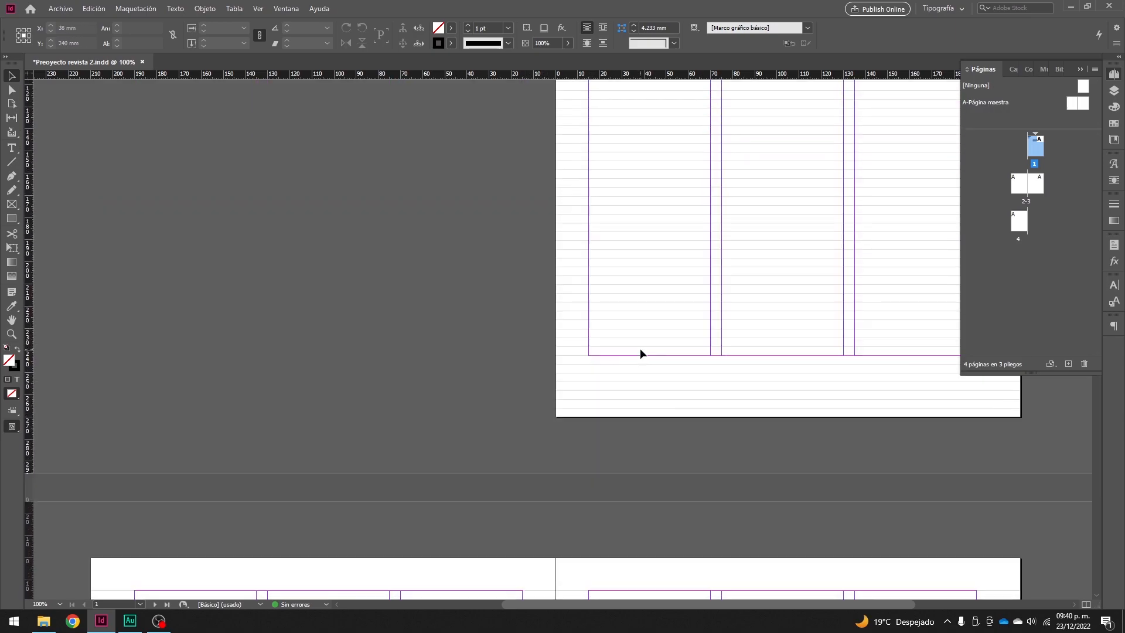
{"action": "left_click_drag", "start_coordinate": [757, 348], "coordinate": [612, 330]}
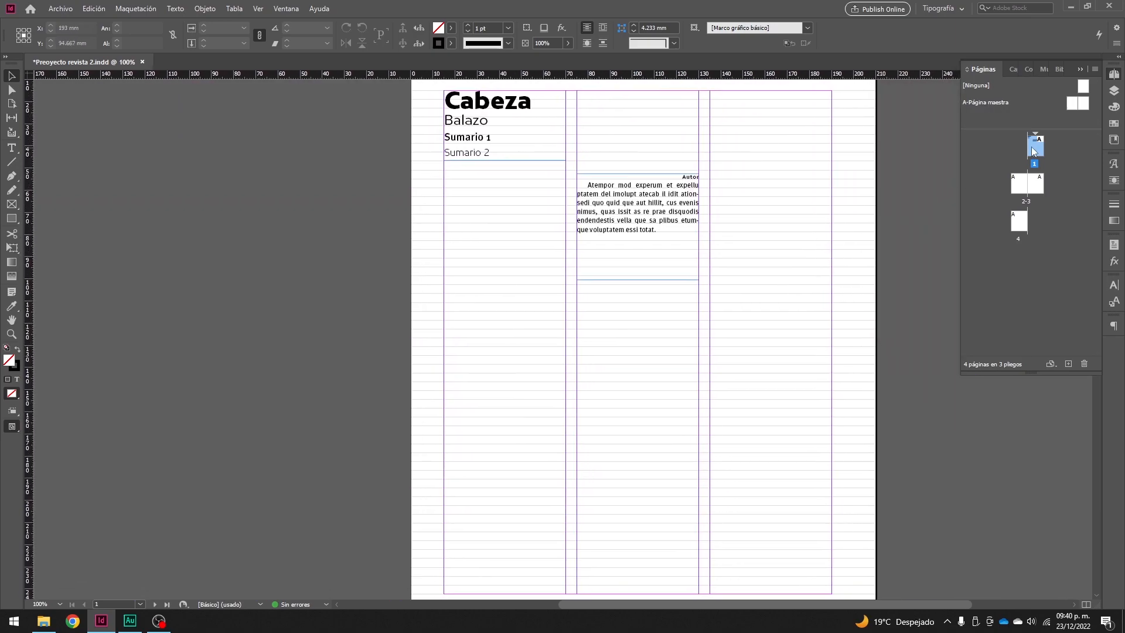
- Move page 1's author and body text frame into the first column below Sumario 2 and fit its height to the text
{"action": "double_click", "coordinate": [1036, 149]}
{"action": "left_click", "coordinate": [479, 251], "text": "ctrl"}
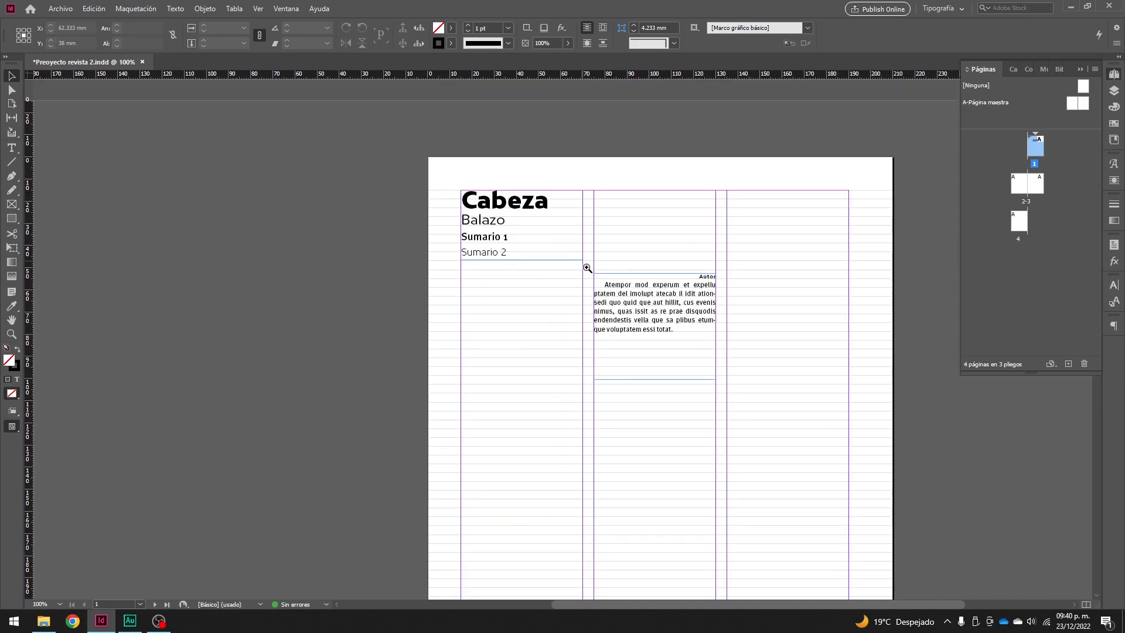
{"action": "left_click", "coordinate": [658, 350], "text": "ctrl"}
{"action": "left_click", "coordinate": [644, 321], "text": "ctrl"}
{"action": "left_click_drag", "start_coordinate": [480, 309], "coordinate": [280, 302]}
{"action": "left_click_drag", "start_coordinate": [421, 406], "coordinate": [534, 337]}
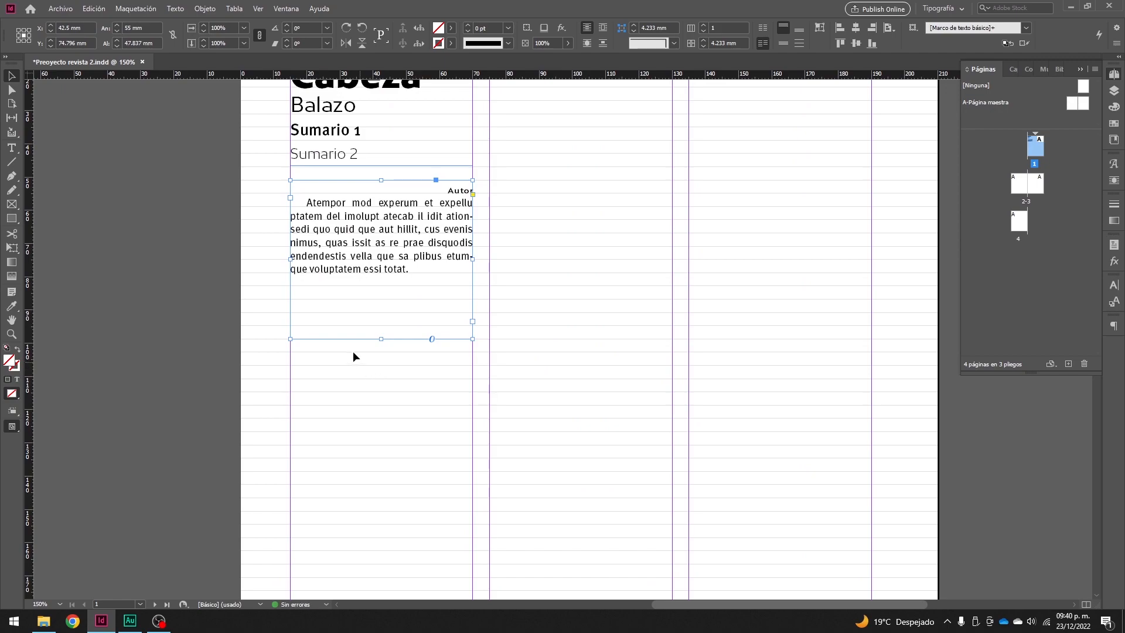
{"action": "double_click", "coordinate": [381, 338]}
{"action": "left_click", "coordinate": [530, 271]}
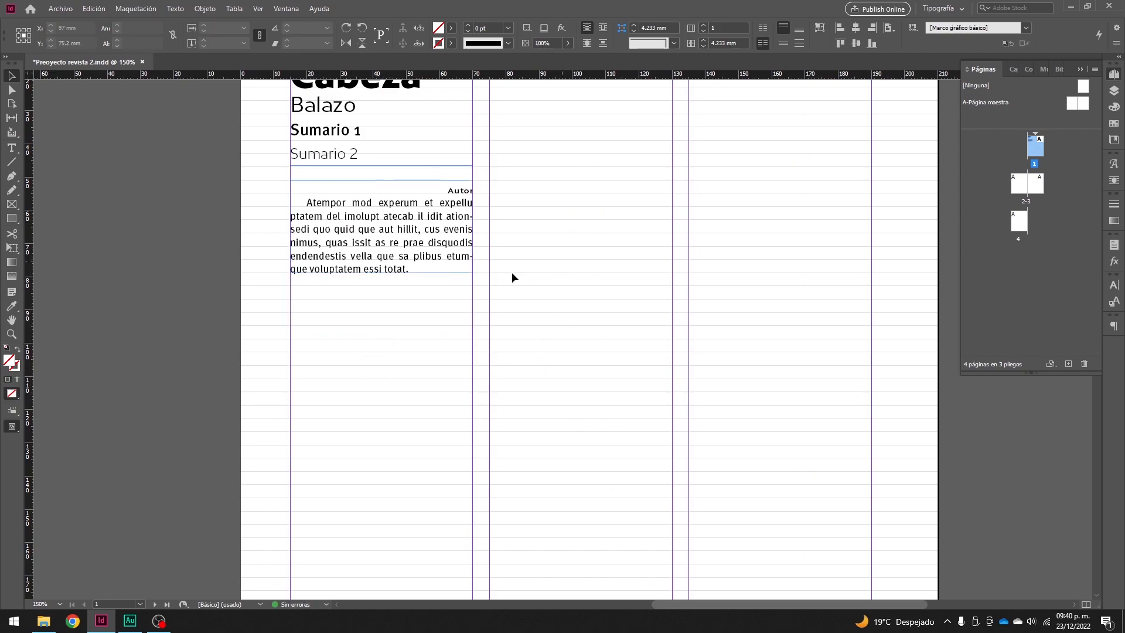
- Check the character formatting of the Autor line and the body paragraph beneath it
{"action": "double_click", "coordinate": [458, 199]}
{"action": "double_click", "coordinate": [460, 191]}
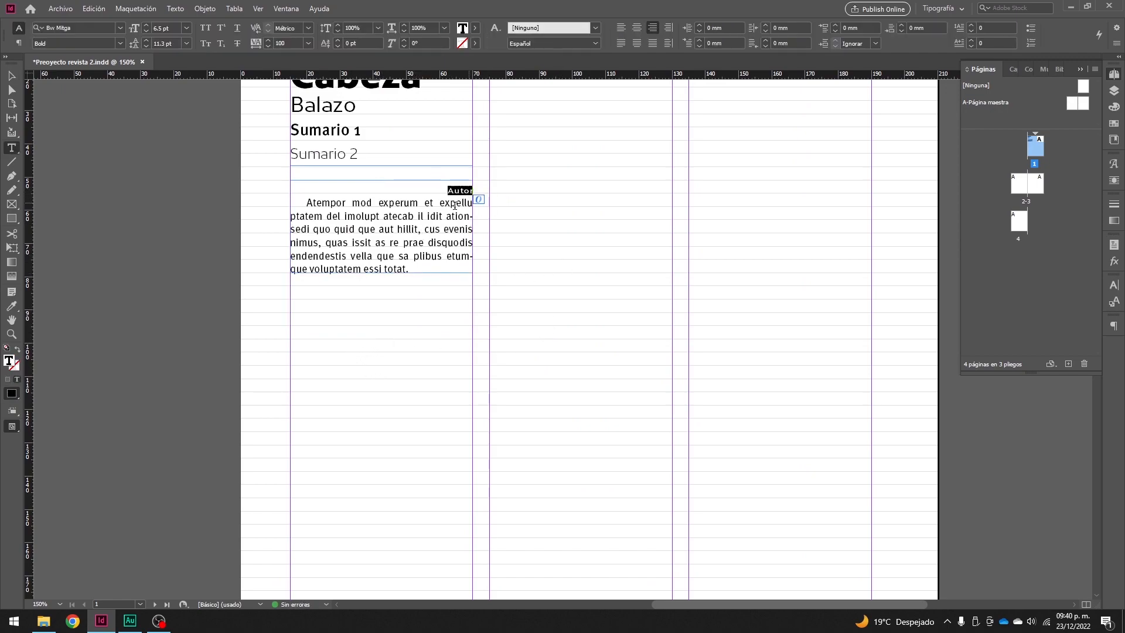
{"action": "triple_click", "coordinate": [417, 241]}
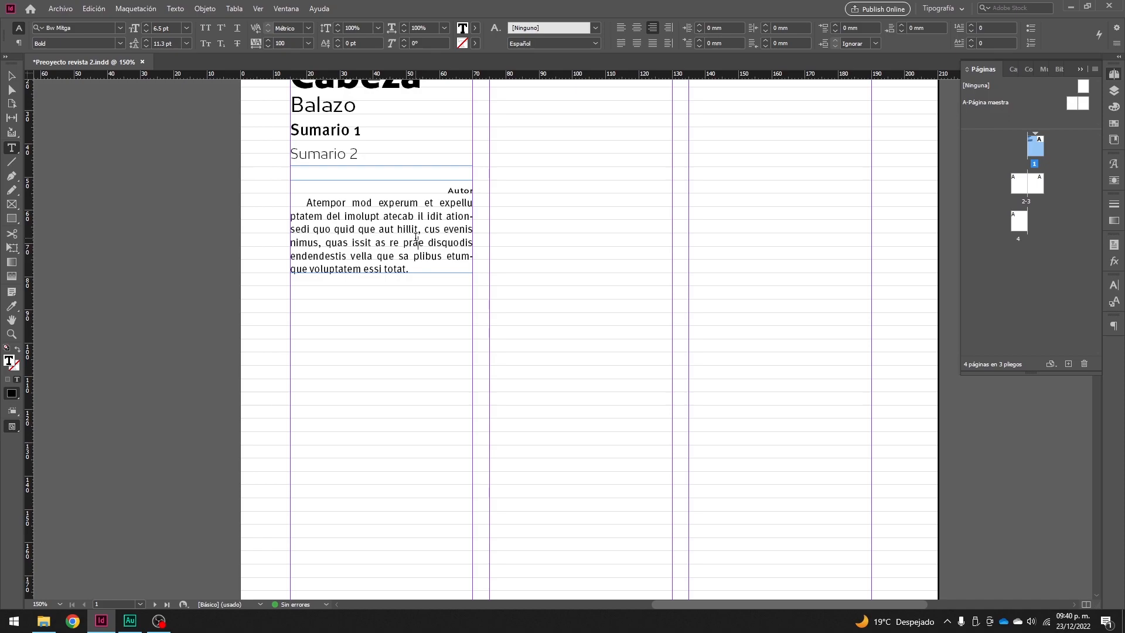
{"action": "triple_click", "coordinate": [363, 230]}
{"action": "left_click", "coordinate": [363, 229]}
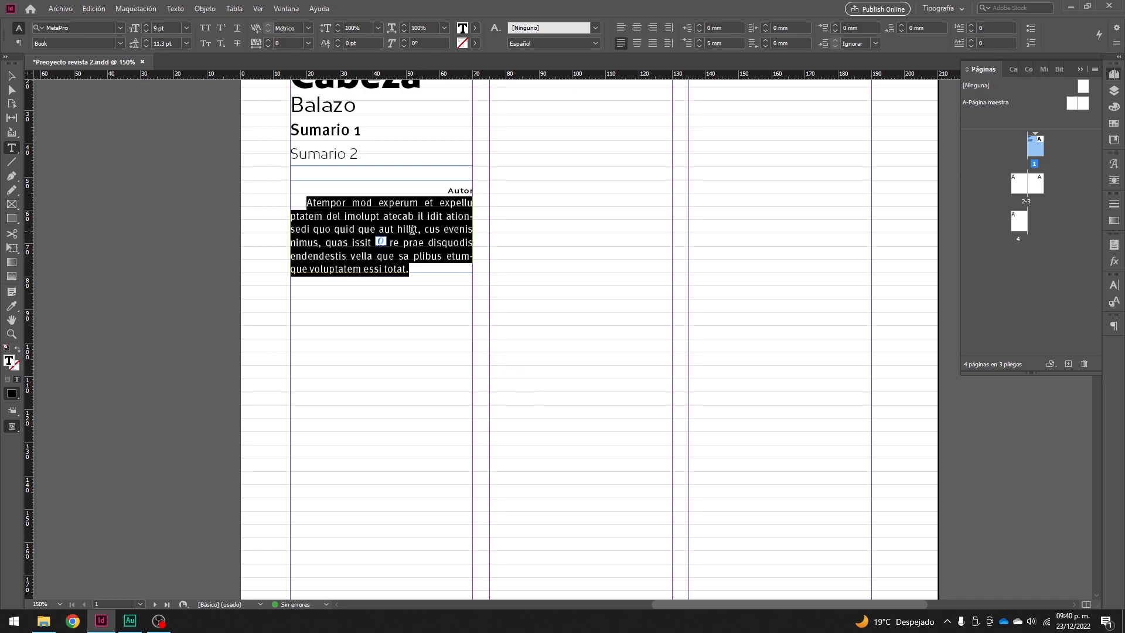
- Place the text cursor in the Autor line and display the Estilos de párrafo list
{"action": "left_click", "coordinate": [457, 191]}
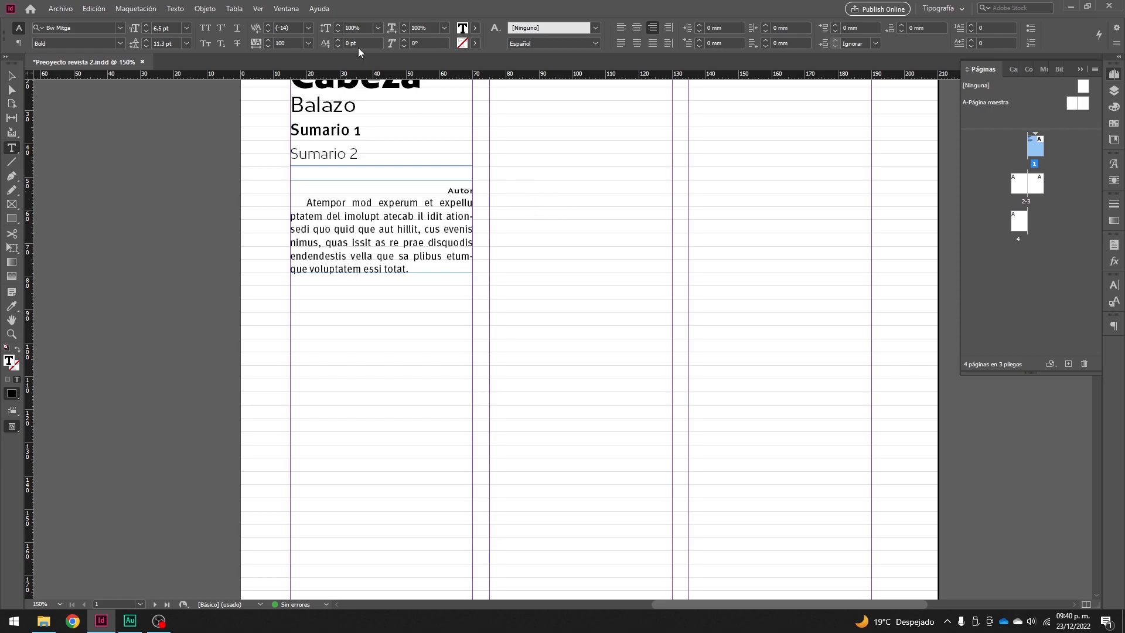
{"action": "left_click", "coordinate": [284, 9]}
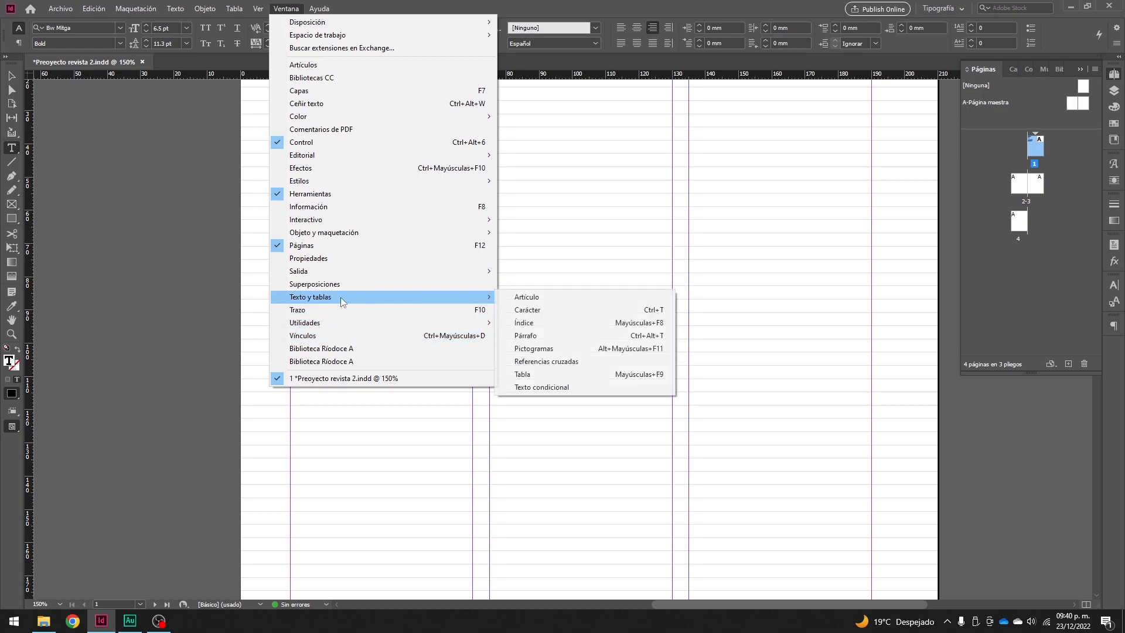
{"action": "mouse_move", "coordinate": [392, 181]}
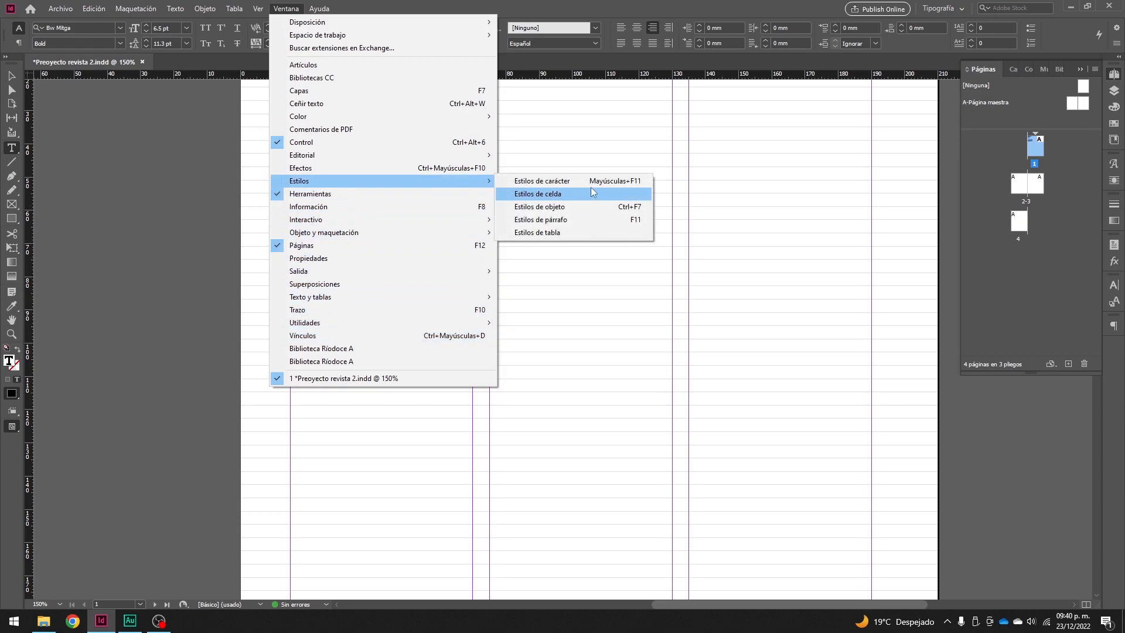
{"action": "left_click", "coordinate": [582, 221]}
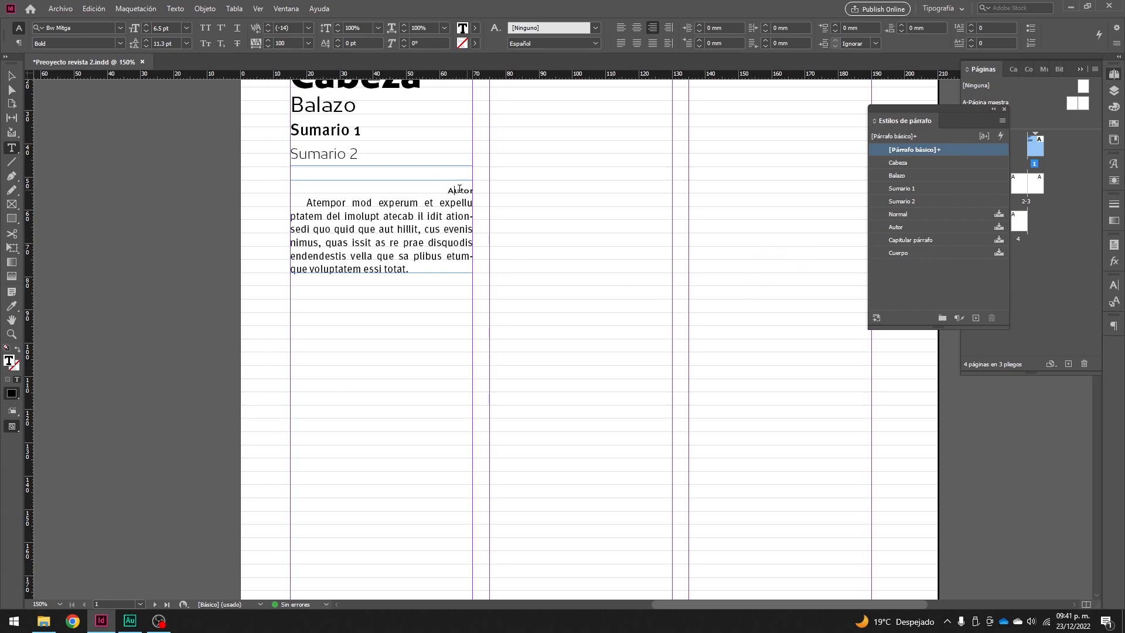
{"action": "key", "text": "Right"}
- Try to create a new paragraph style named Autor from the author line's formatting
{"action": "left_click", "coordinate": [1002, 121]}
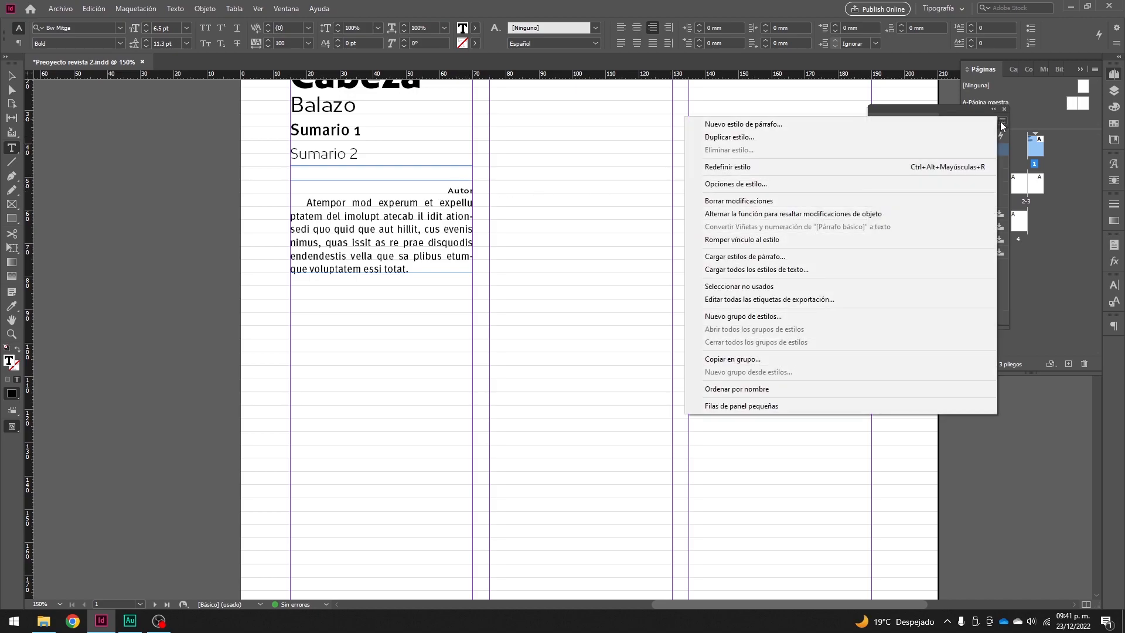
{"action": "left_click", "coordinate": [770, 125]}
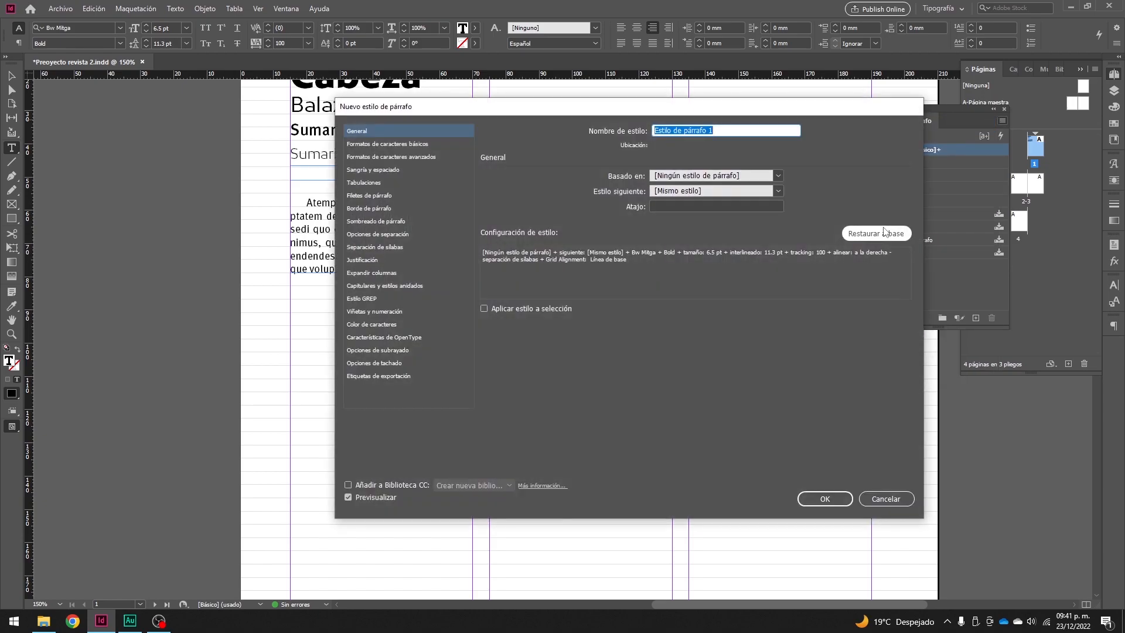
{"action": "type", "text": "Autor"}
{"action": "left_click", "coordinate": [829, 498]}
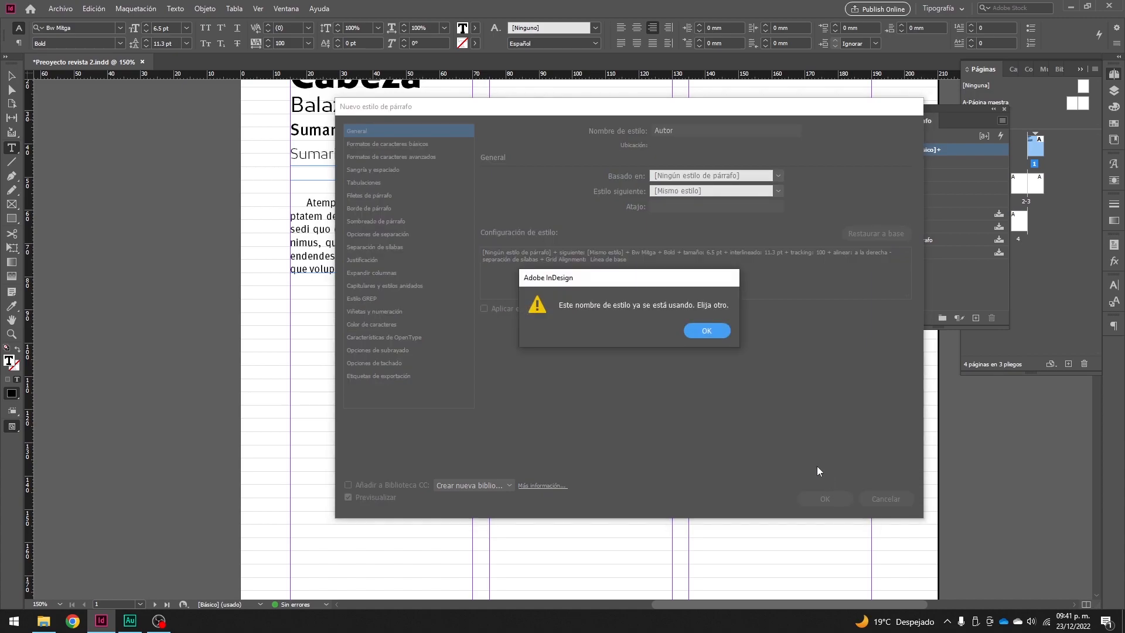
{"action": "left_click", "coordinate": [707, 331]}
{"action": "left_click", "coordinate": [886, 498]}
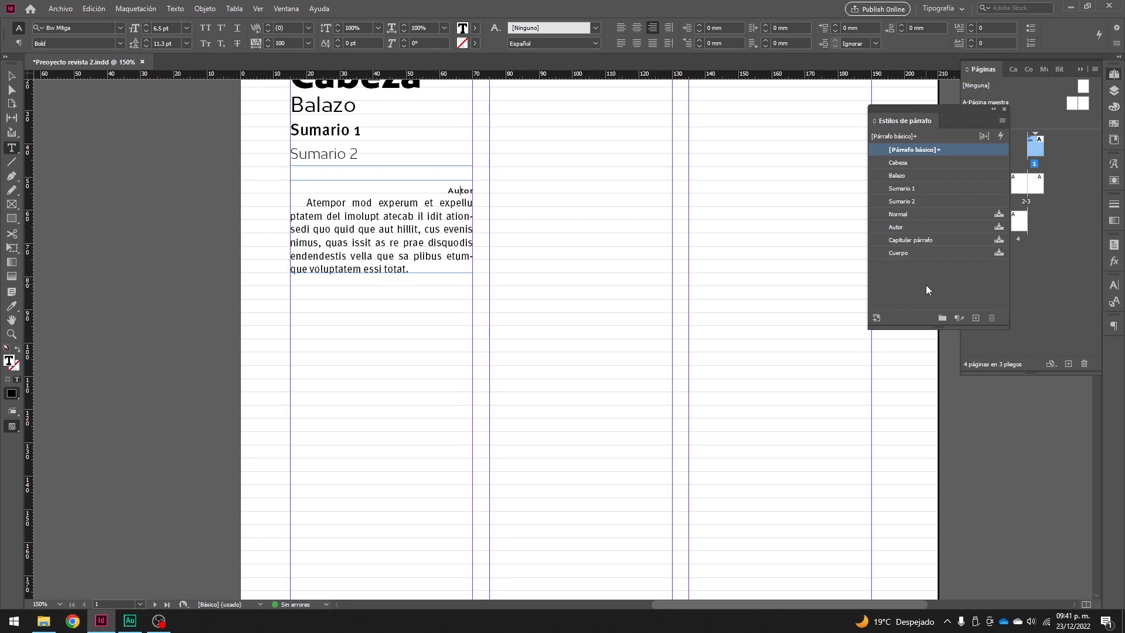
{"action": "left_click", "coordinate": [11, 76]}
{"action": "left_click", "coordinate": [556, 218]}
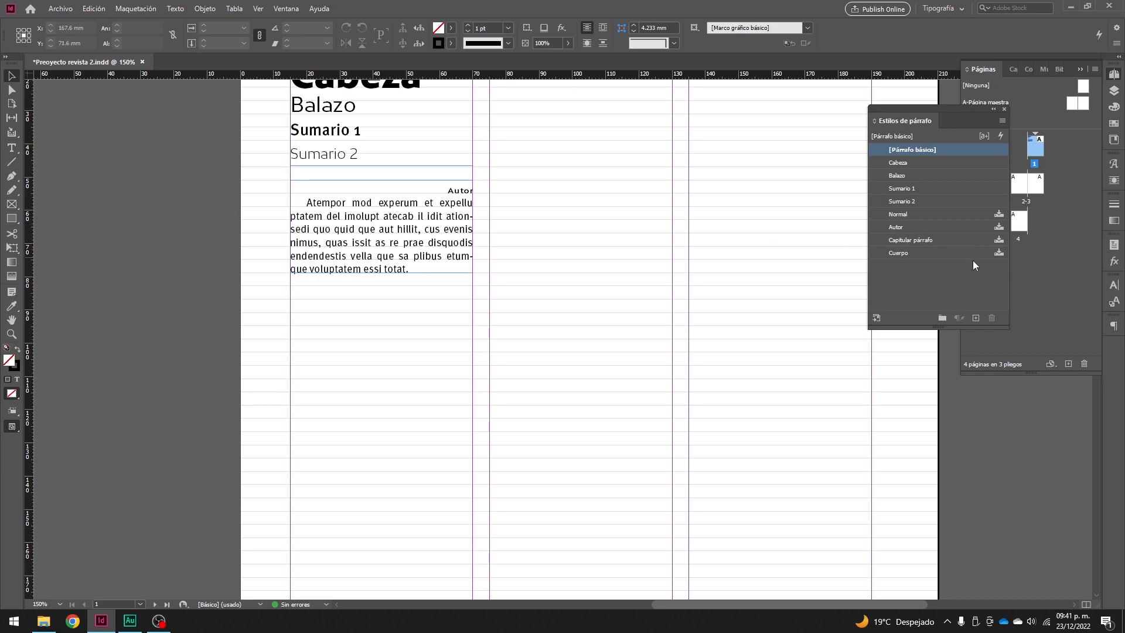
- Delete the Normal, Autor, Capitular párrafo and Cuerpo paragraph styles, replacing them with [Párrafo básico]
{"action": "left_click", "coordinate": [937, 214]}
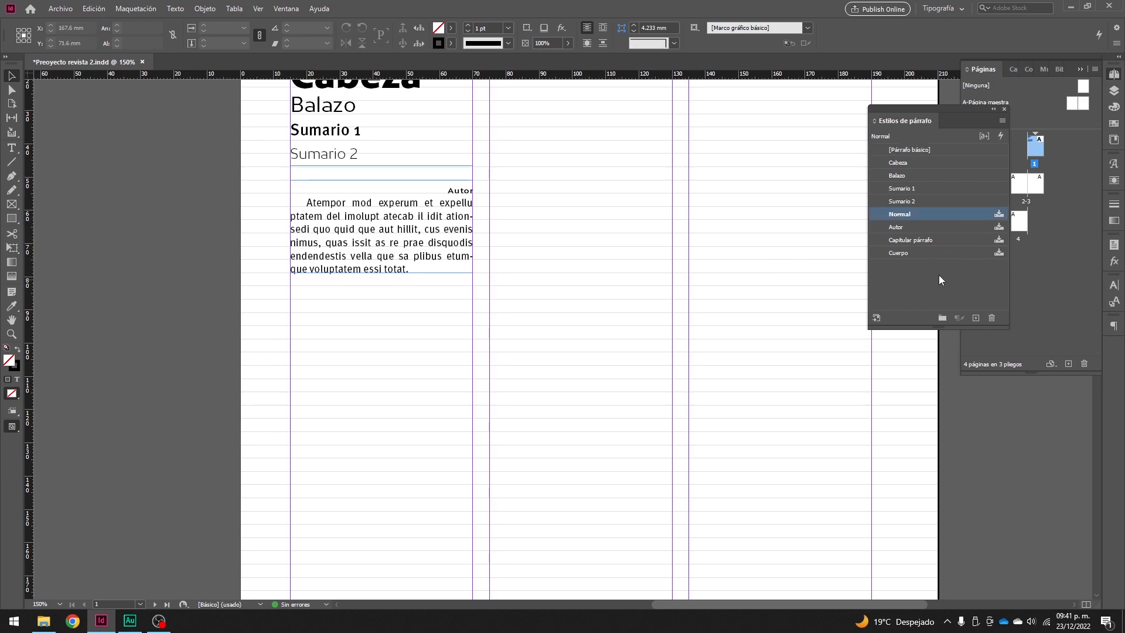
{"action": "left_click", "coordinate": [932, 253], "text": "shift"}
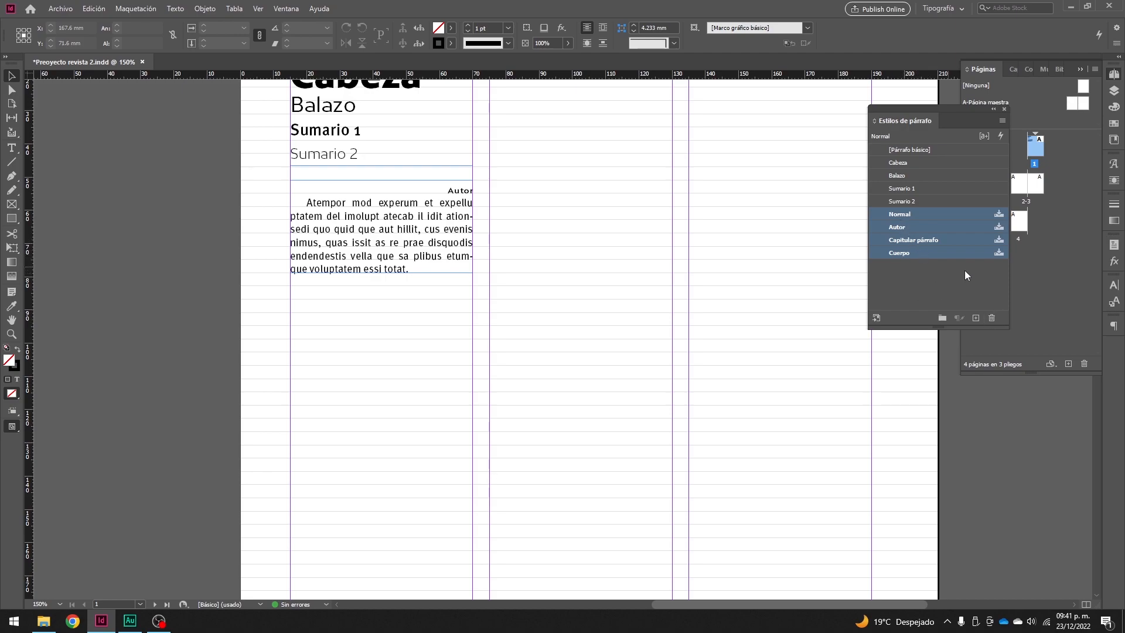
{"action": "left_click", "coordinate": [992, 319]}
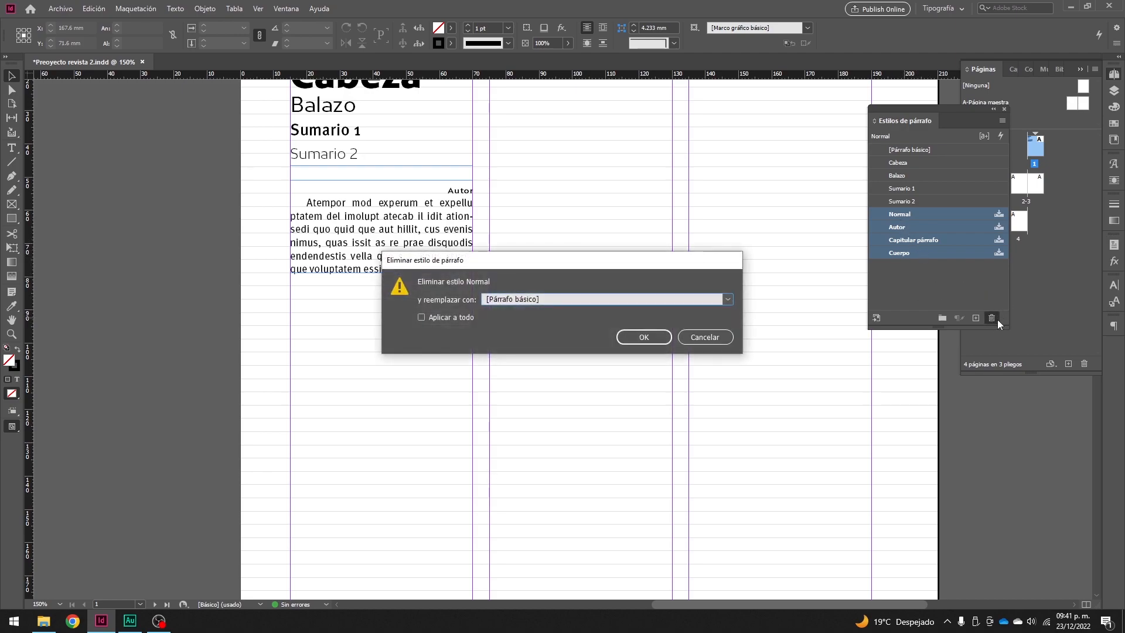
{"action": "left_click", "coordinate": [648, 333]}
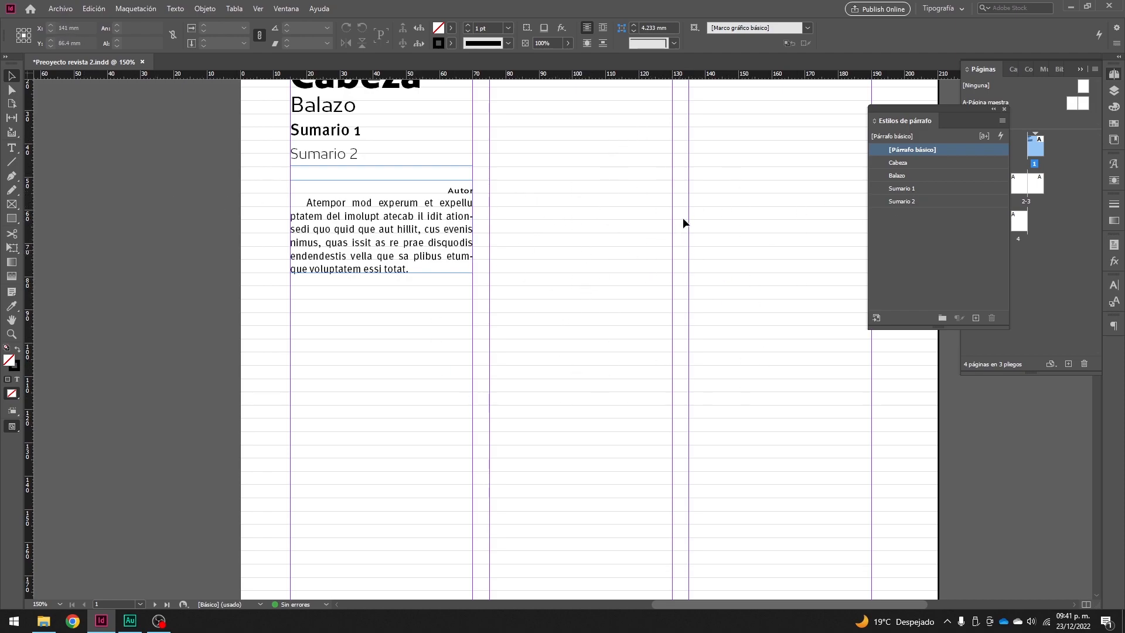
- Create a paragraph style named Autor from the formatting of the Autor line
{"action": "scroll", "coordinate": [698, 270], "scroll_direction": "up", "scroll_amount": 3}
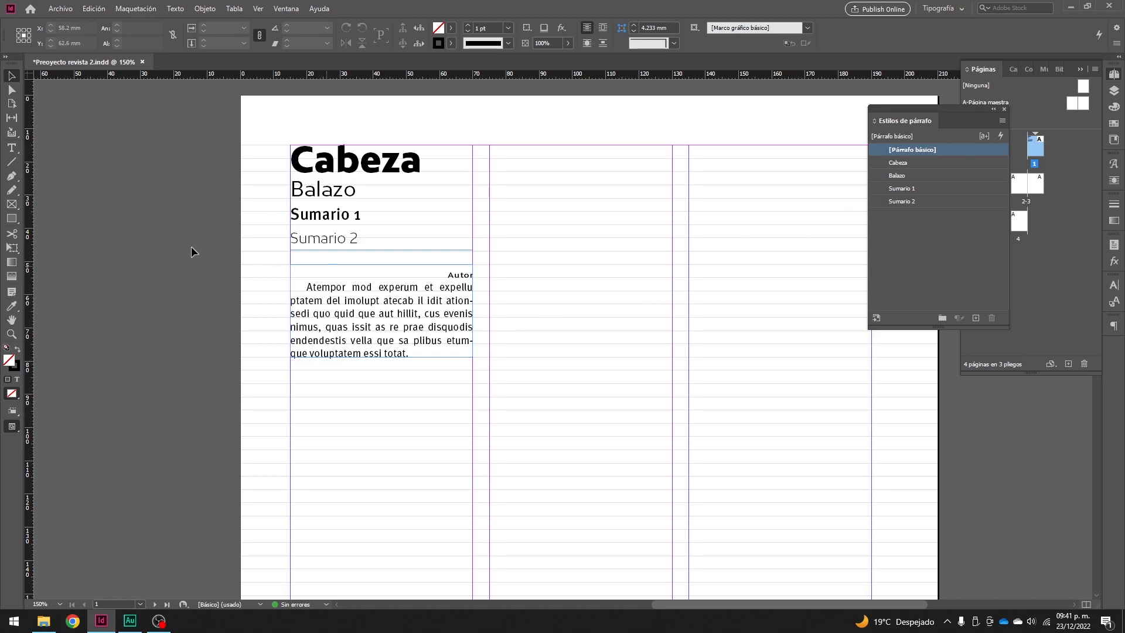
{"action": "left_click", "coordinate": [13, 151]}
{"action": "left_click", "coordinate": [448, 274]}
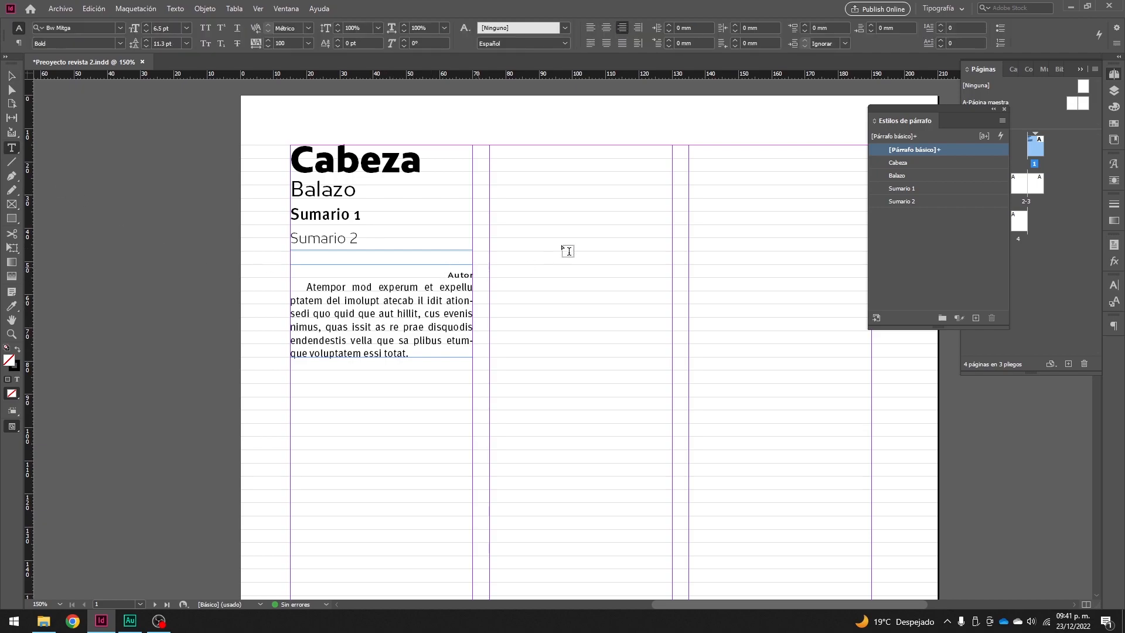
{"action": "double_click", "coordinate": [453, 274]}
{"action": "left_click", "coordinate": [464, 275]}
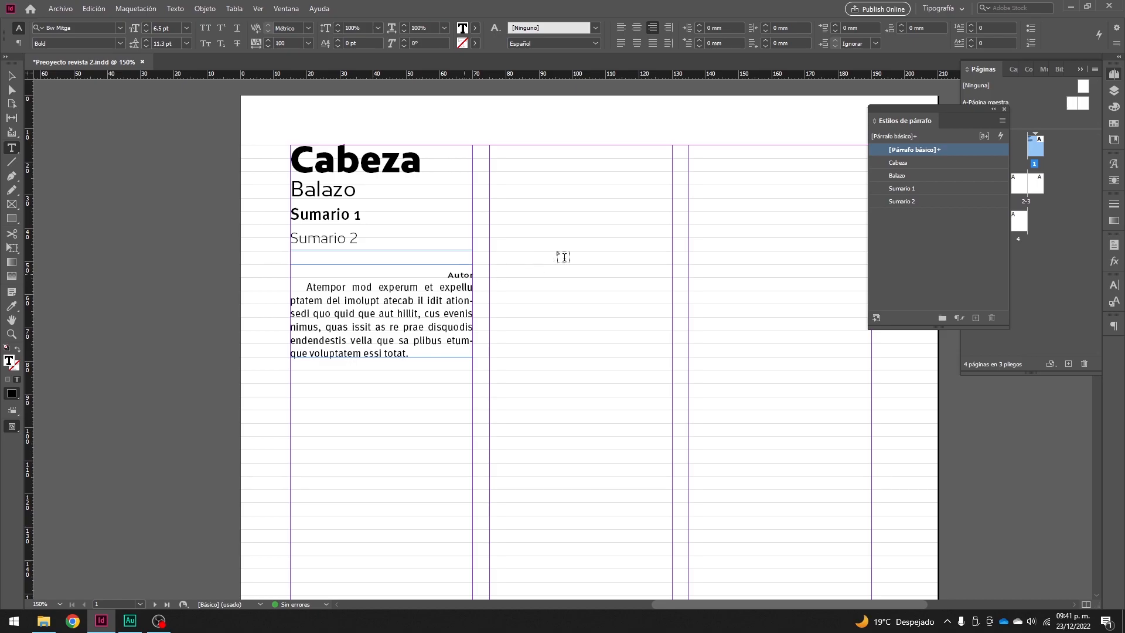
{"action": "left_click", "coordinate": [1002, 122]}
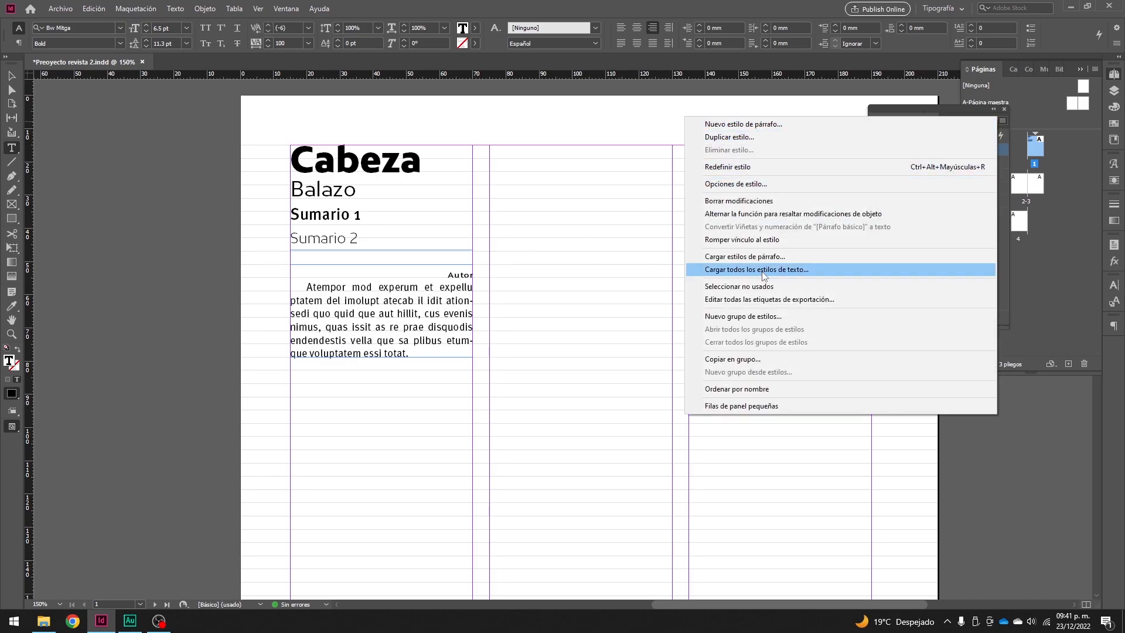
{"action": "left_click", "coordinate": [754, 126]}
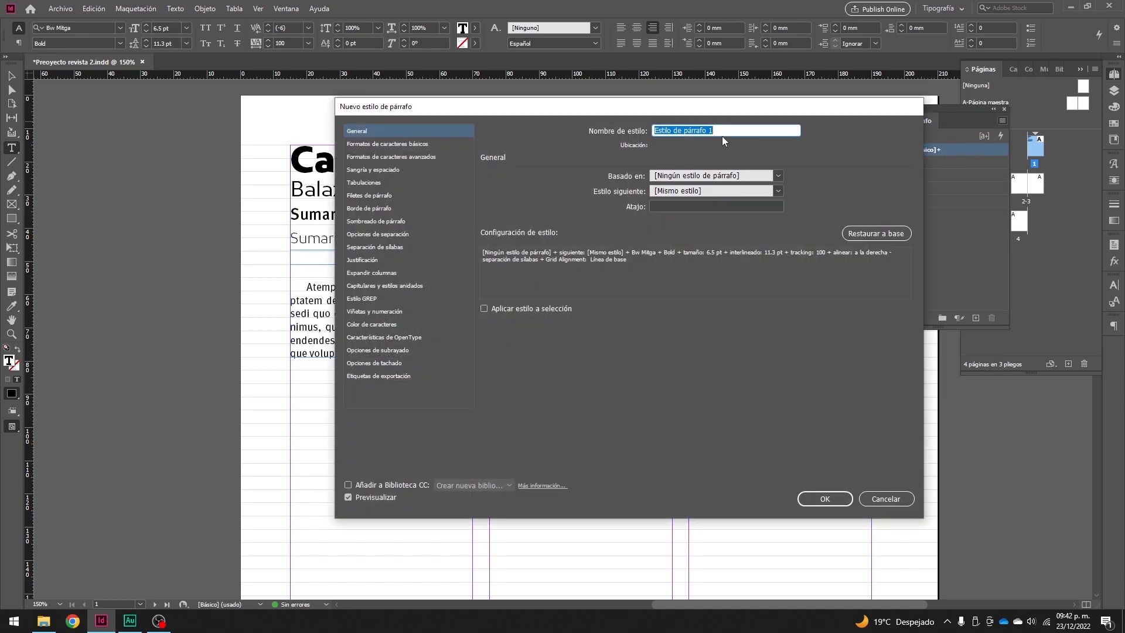
{"action": "type", "text": "a"}
{"action": "key", "text": "shift+Right"}
{"action": "type", "text": "A"}
{"action": "key", "text": "Return"}
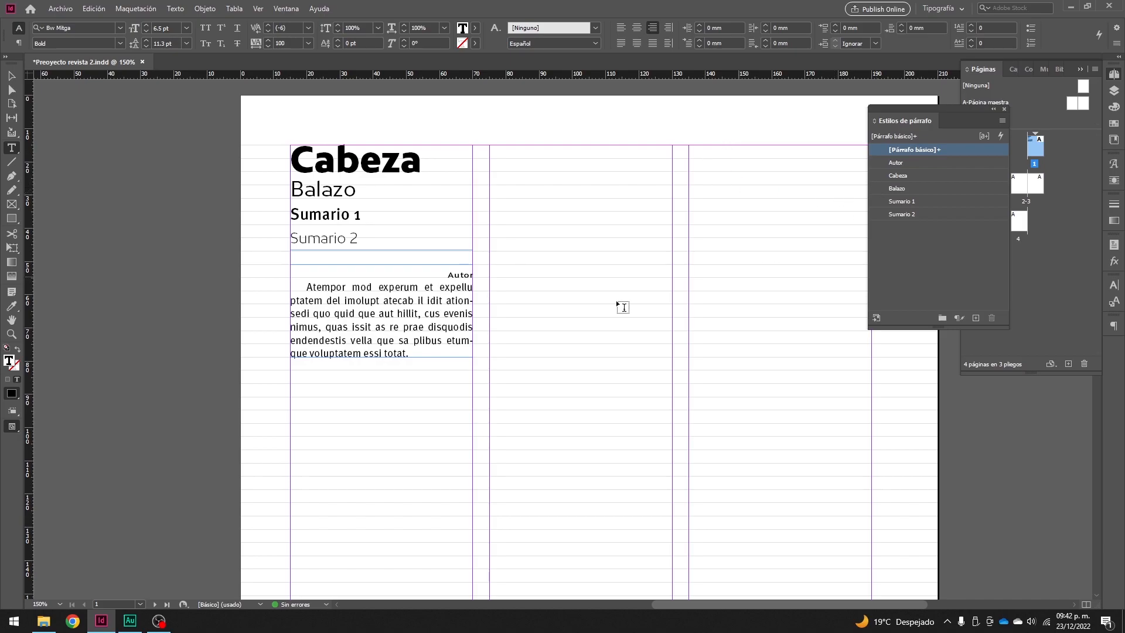
- Create a paragraph style named Cuerpo de texto from the formatting of the body paragraph beneath the Autor line
{"action": "triple_click", "coordinate": [387, 314]}
{"action": "left_click", "coordinate": [387, 315]}
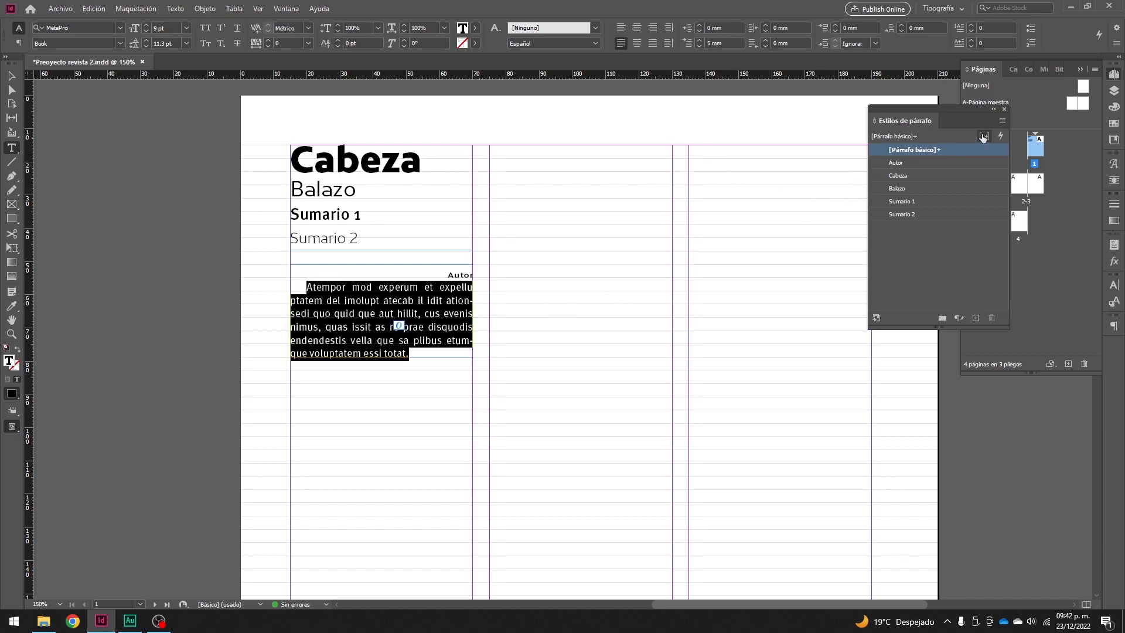
{"action": "left_click", "coordinate": [1002, 120]}
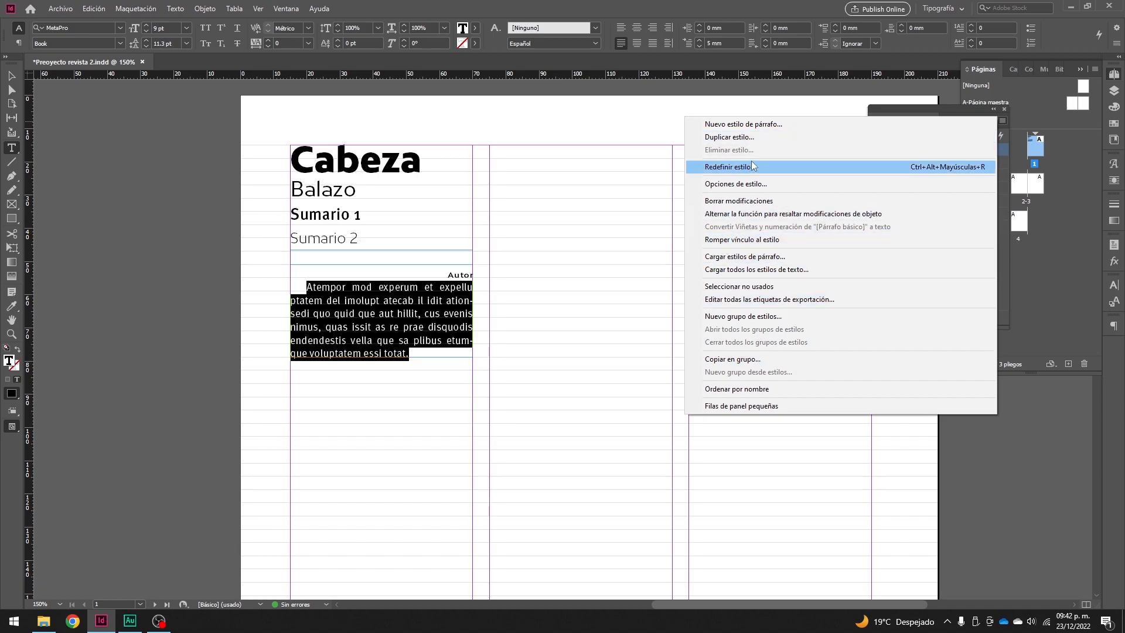
{"action": "left_click", "coordinate": [751, 126]}
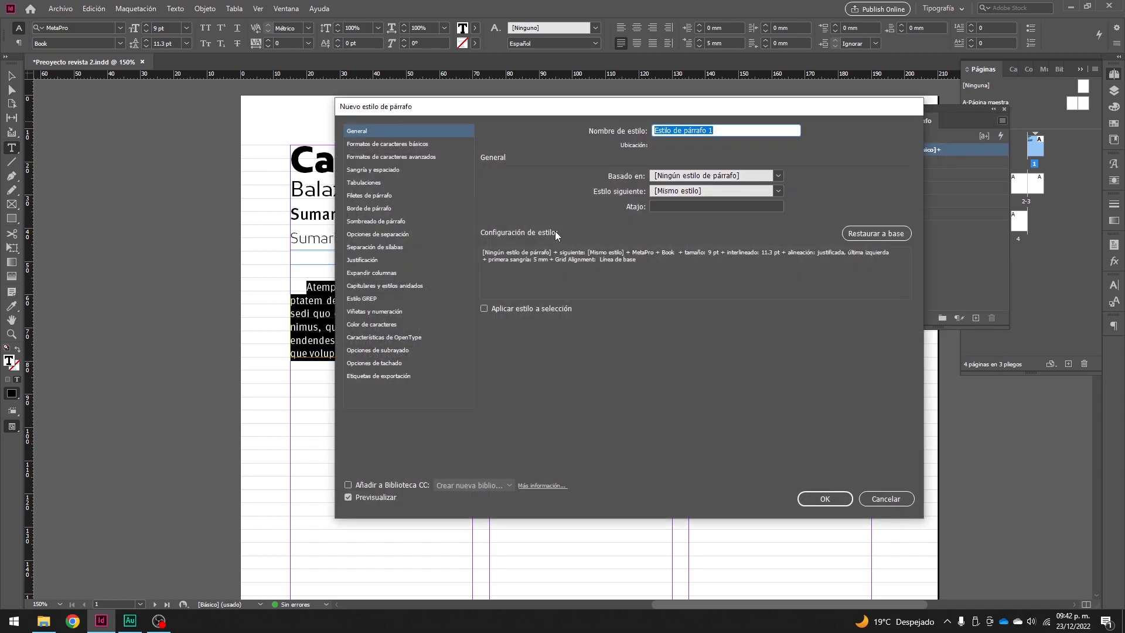
{"action": "type", "text": "Cuerpo de texto"}
{"action": "key", "text": "Return"}
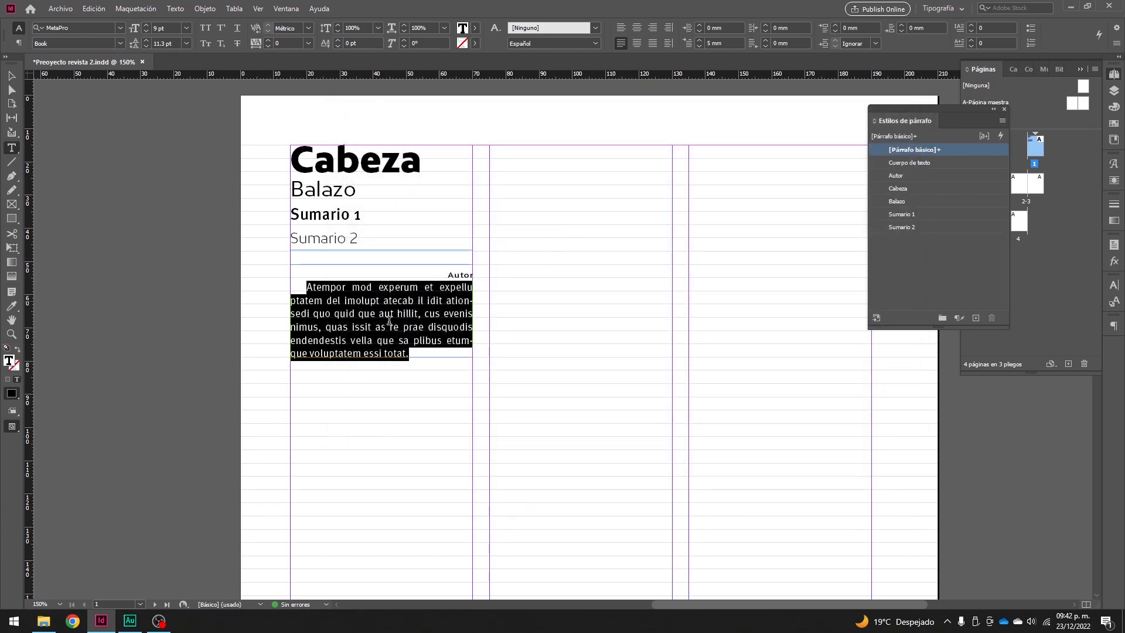
{"action": "left_click", "coordinate": [385, 306]}
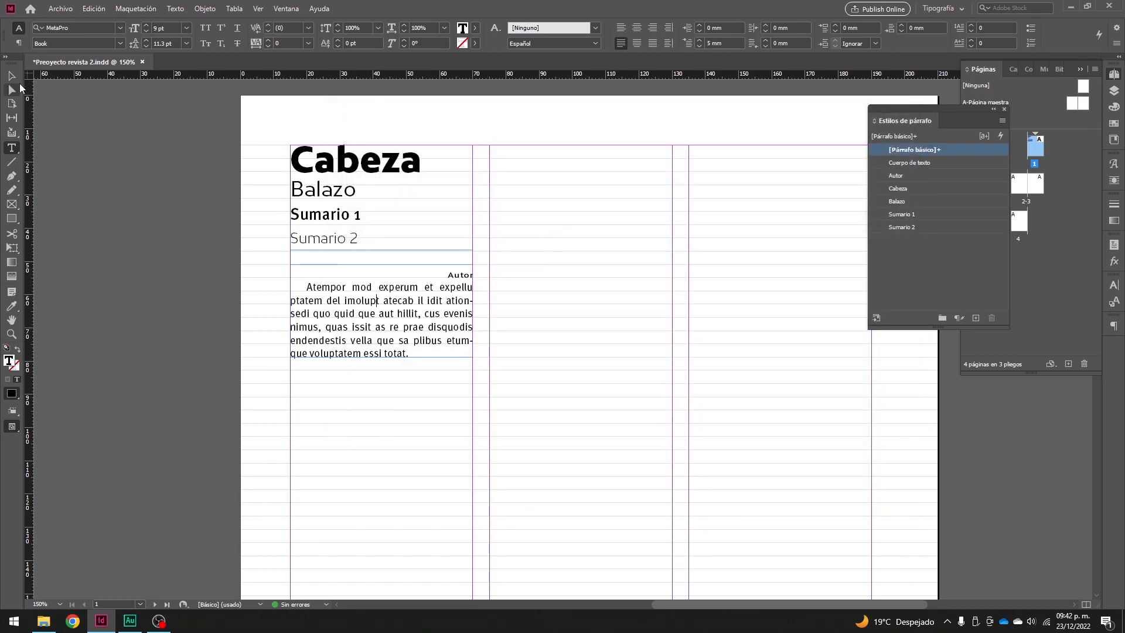
- Reorder the paragraph styles so that Autor and Cuerpo de texto follow Sumario 2
{"action": "left_click", "coordinate": [14, 77]}
{"action": "left_click_drag", "start_coordinate": [905, 176], "coordinate": [924, 232]}
{"action": "left_click_drag", "start_coordinate": [908, 164], "coordinate": [924, 233]}
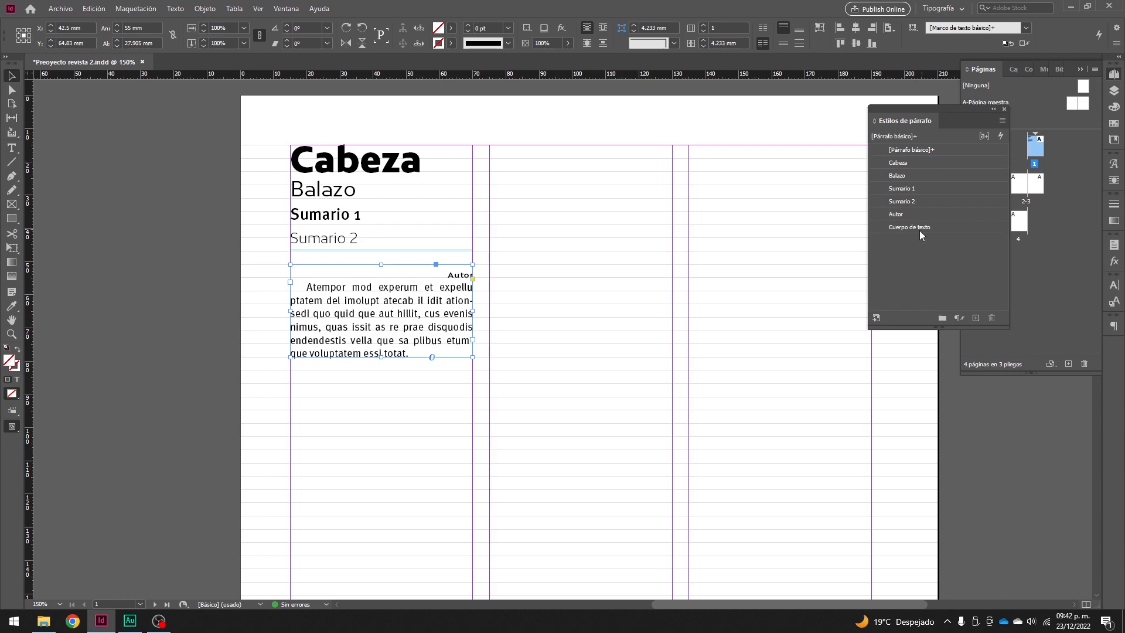
- Move the author and body text frame down one baseline grid line and extend its height to about 55.8 mm
{"action": "triple_click", "coordinate": [378, 301]}
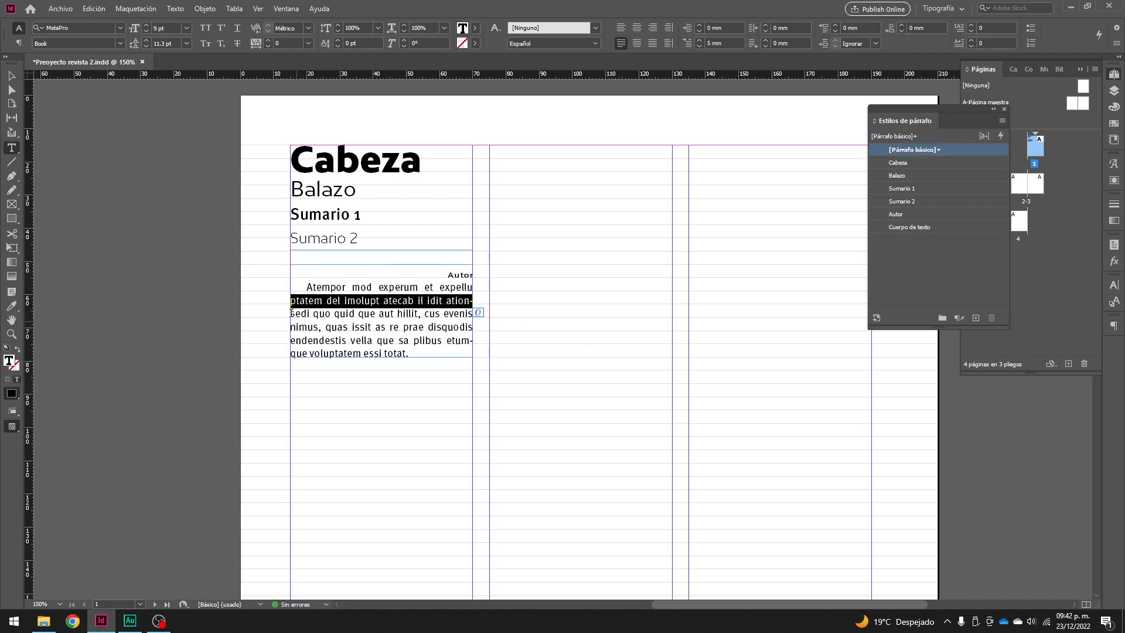
{"action": "left_click", "coordinate": [11, 76]}
{"action": "left_click_drag", "start_coordinate": [379, 357], "coordinate": [394, 450]}
{"action": "left_click_drag", "start_coordinate": [415, 413], "coordinate": [400, 326]}
{"action": "left_click_drag", "start_coordinate": [382, 371], "coordinate": [393, 463]}
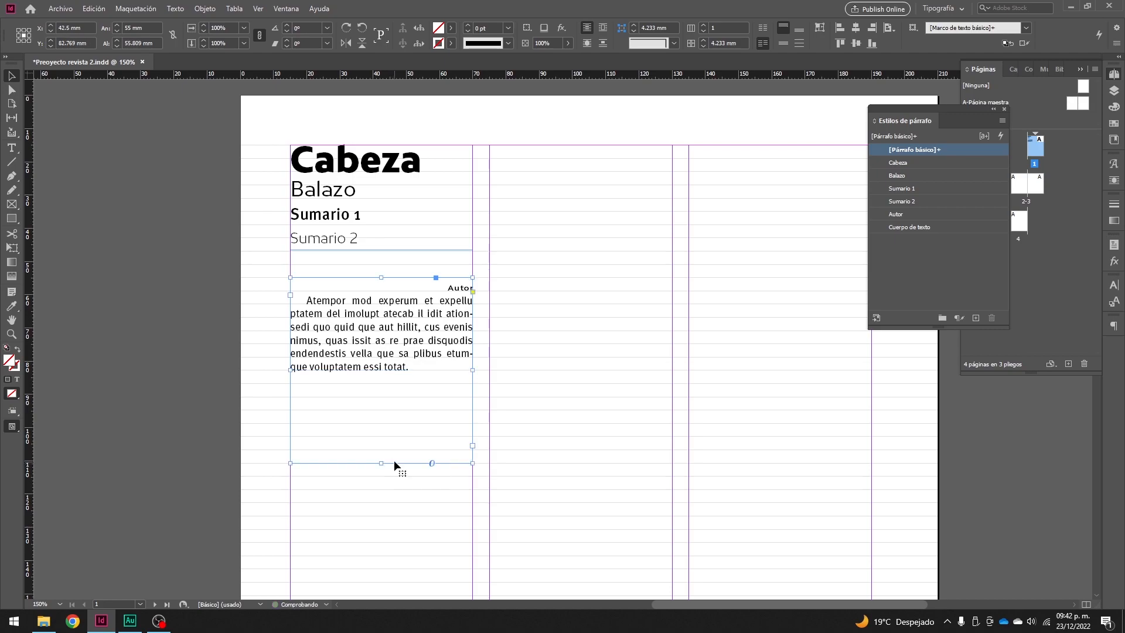
- Duplicate the body paragraph as a second paragraph directly below the first in the same frame
{"action": "double_click", "coordinate": [381, 350]}
{"action": "double_click", "coordinate": [381, 349]}
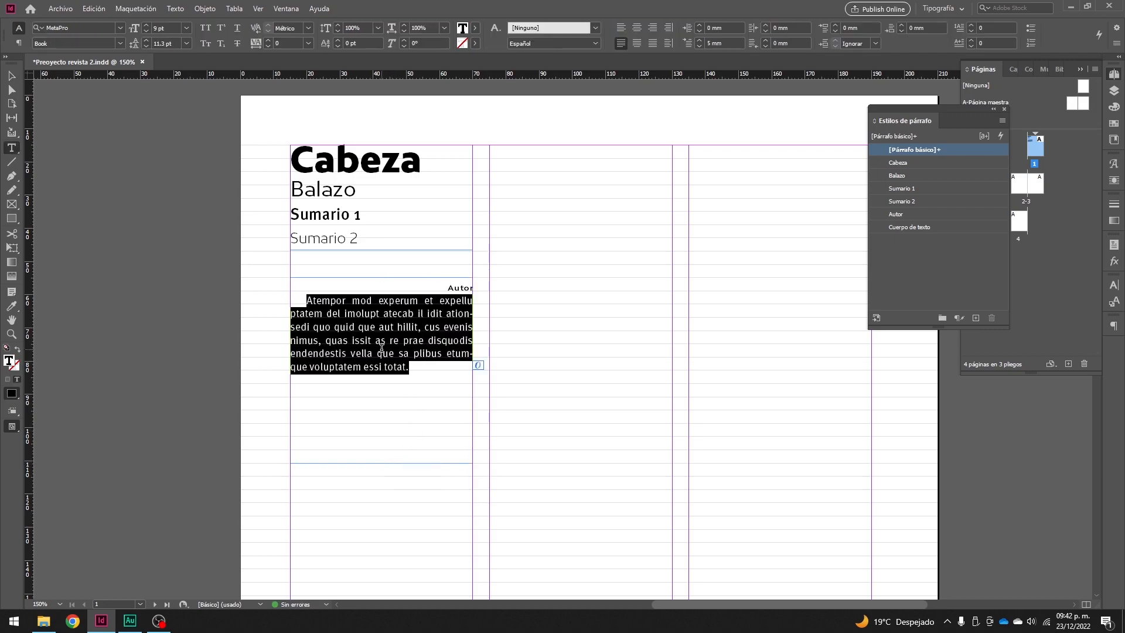
{"action": "left_click", "coordinate": [409, 360]}
{"action": "key", "text": "Return"}
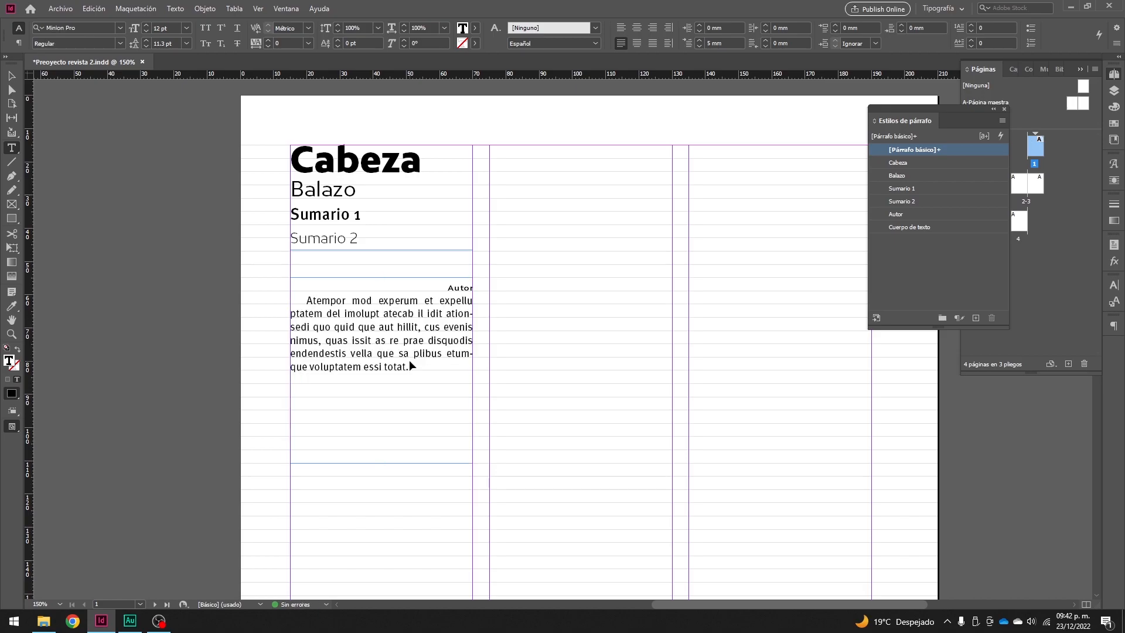
{"action": "type", "text": "Atempor mod experum et expelluptatem del imolupt atecab il idit ationsedi quo quid que aut hillit, cus evenisnimus, quas issit as re prae disquodis endendestis vella que sa plibus etumque voluptatem essi totat."}
{"action": "double_click", "coordinate": [361, 353]}
{"action": "double_click", "coordinate": [360, 352]}
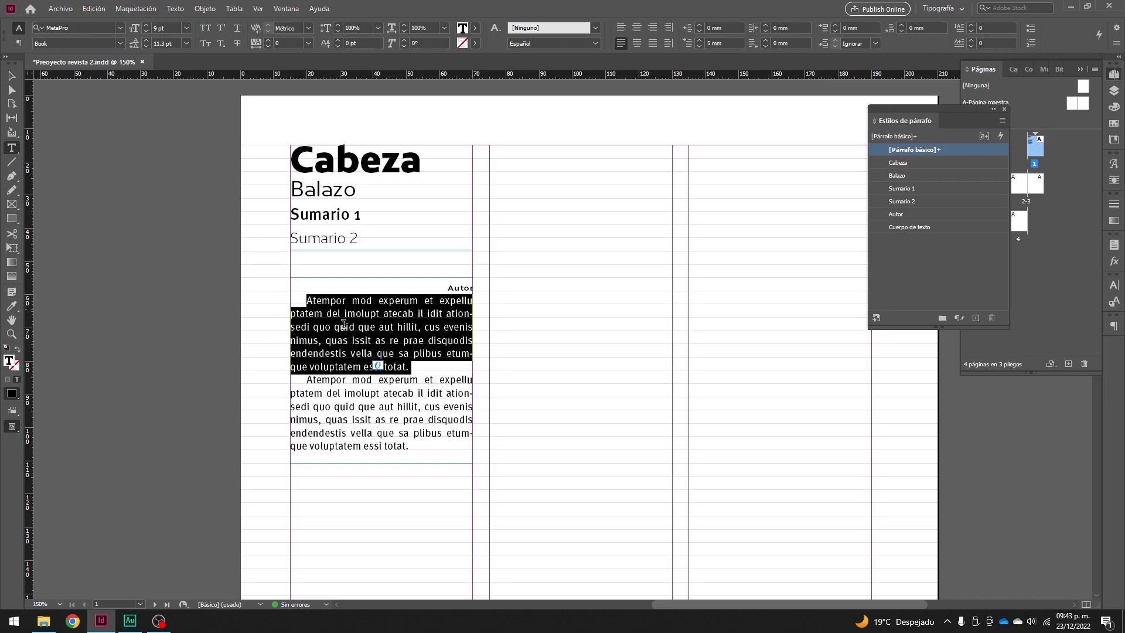
{"action": "double_click", "coordinate": [317, 329]}
{"action": "double_click", "coordinate": [317, 330]}
{"action": "left_click", "coordinate": [399, 340]}
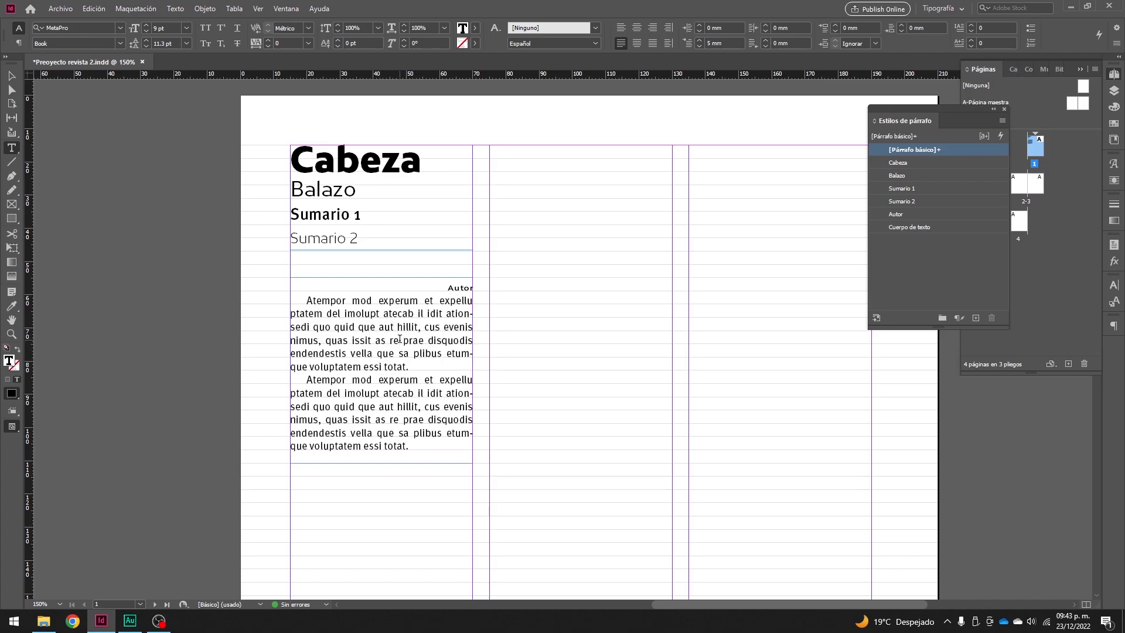
- Select the first body paragraph, put away the style and page lists, and place the Párrafo settings beside the first column
{"action": "triple_click", "coordinate": [364, 340]}
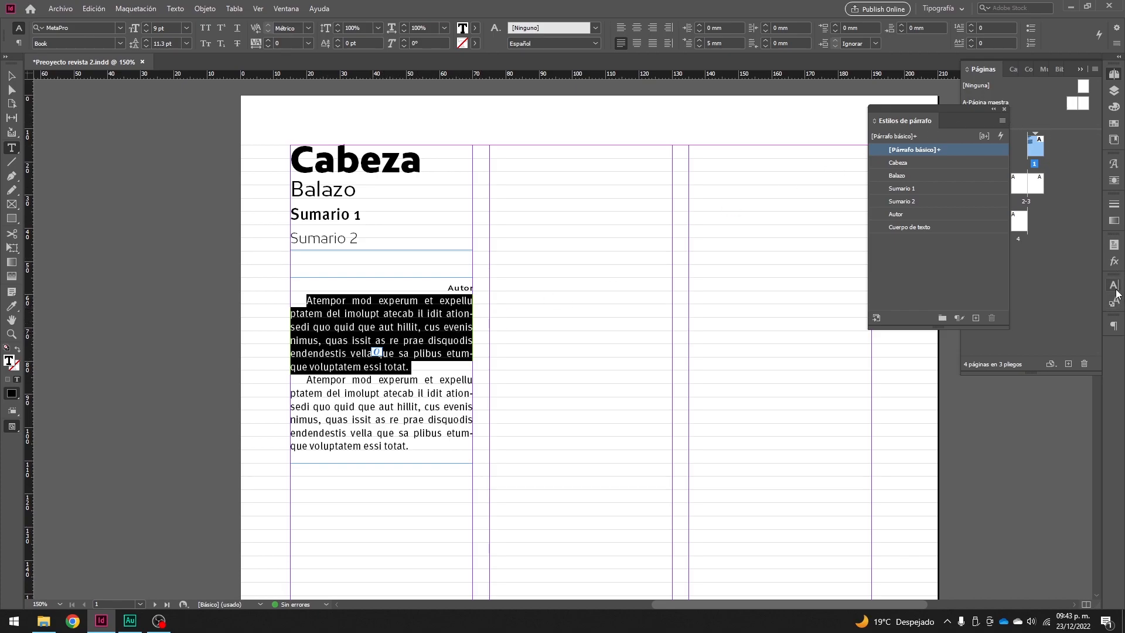
{"action": "left_click_drag", "start_coordinate": [958, 110], "coordinate": [1114, 355]}
{"action": "left_click", "coordinate": [1080, 69]}
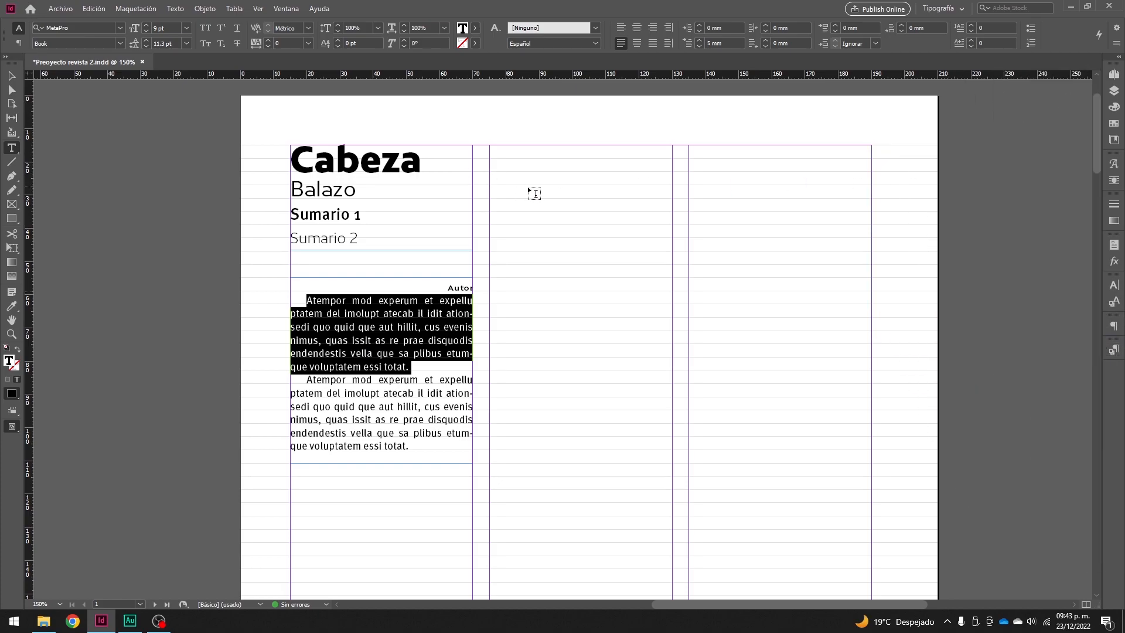
{"action": "left_click", "coordinate": [1116, 330]}
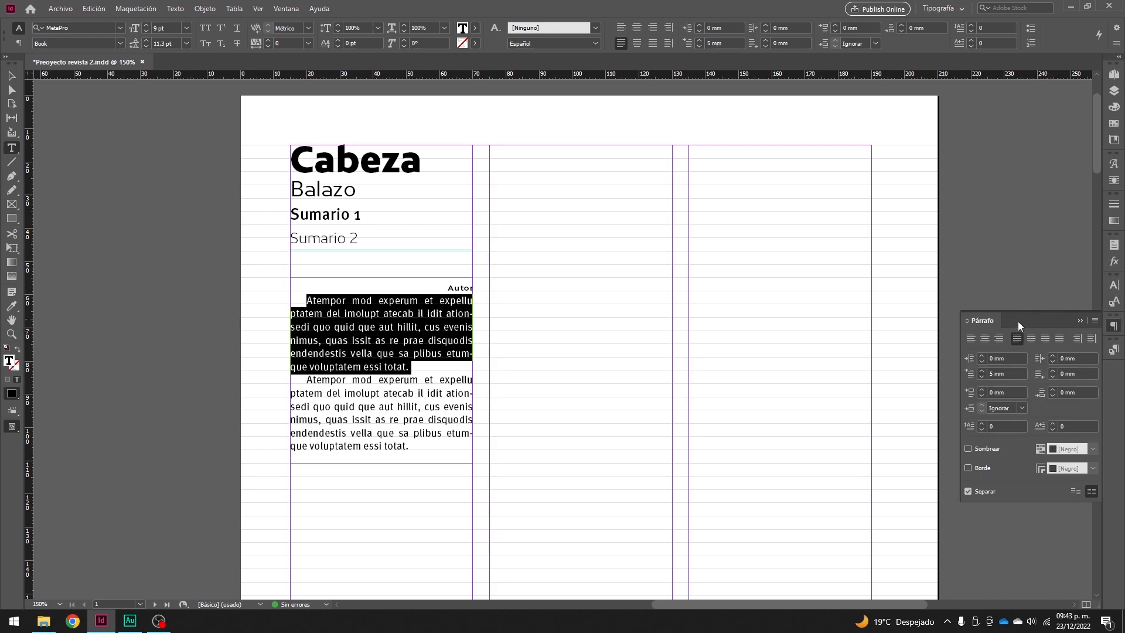
{"action": "left_click_drag", "start_coordinate": [990, 322], "coordinate": [600, 163]}
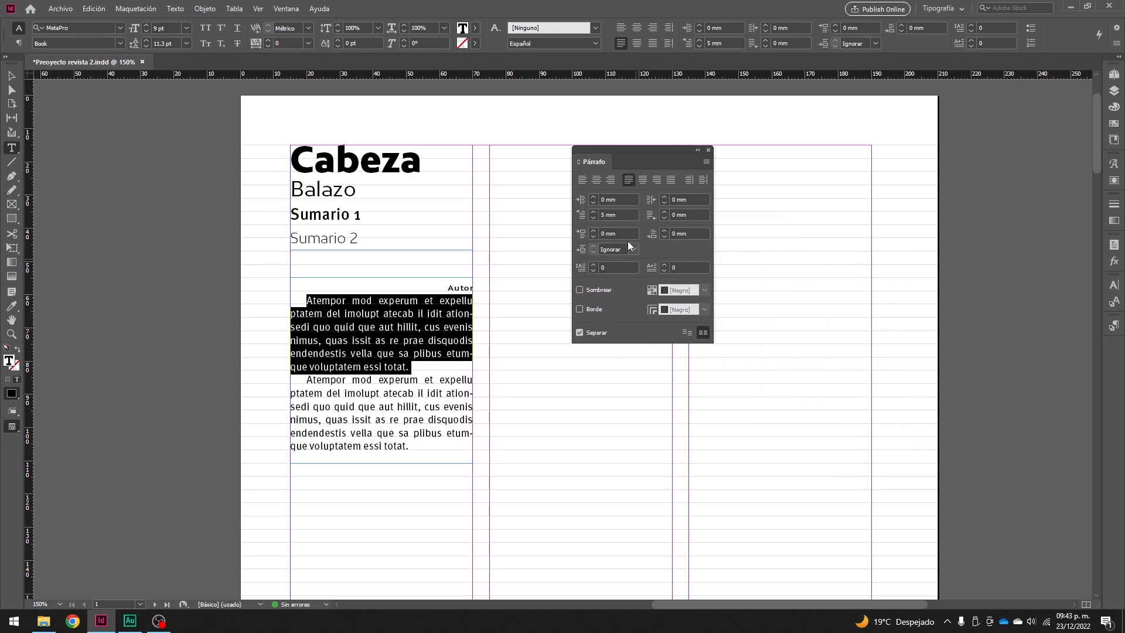
- Set the first body paragraph's first-line indent to 0 mm
{"action": "left_click", "coordinate": [618, 214]}
{"action": "type", "text": "0"}
{"action": "key", "text": "Return"}
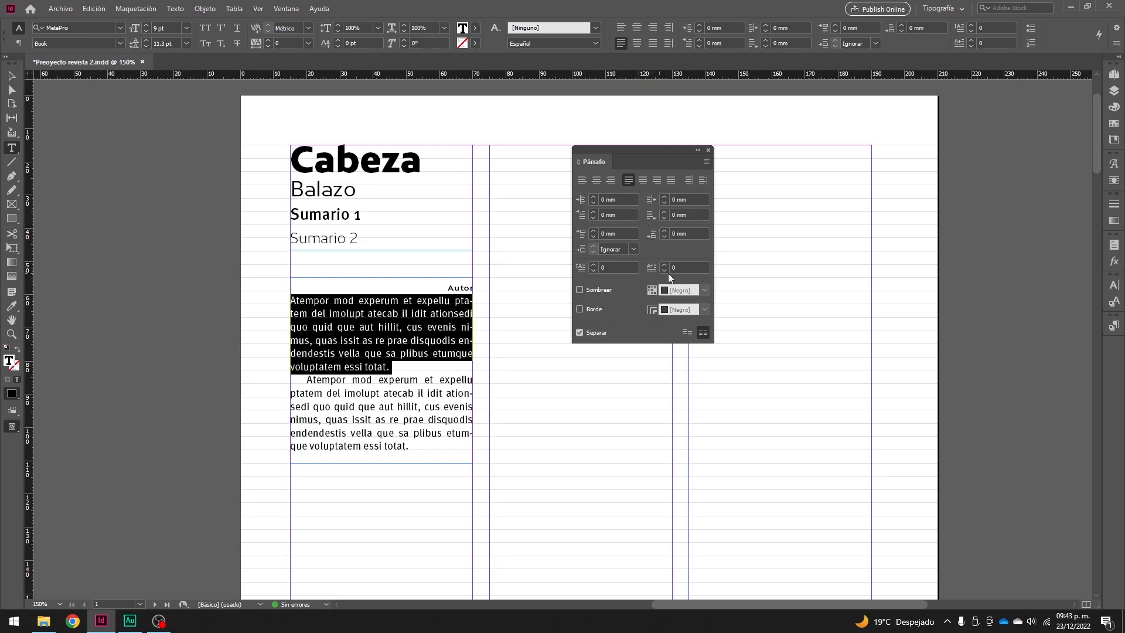
- Give the first body paragraph a drop cap four lines high
{"action": "left_click", "coordinate": [594, 265]}
{"action": "left_click", "coordinate": [594, 264]}
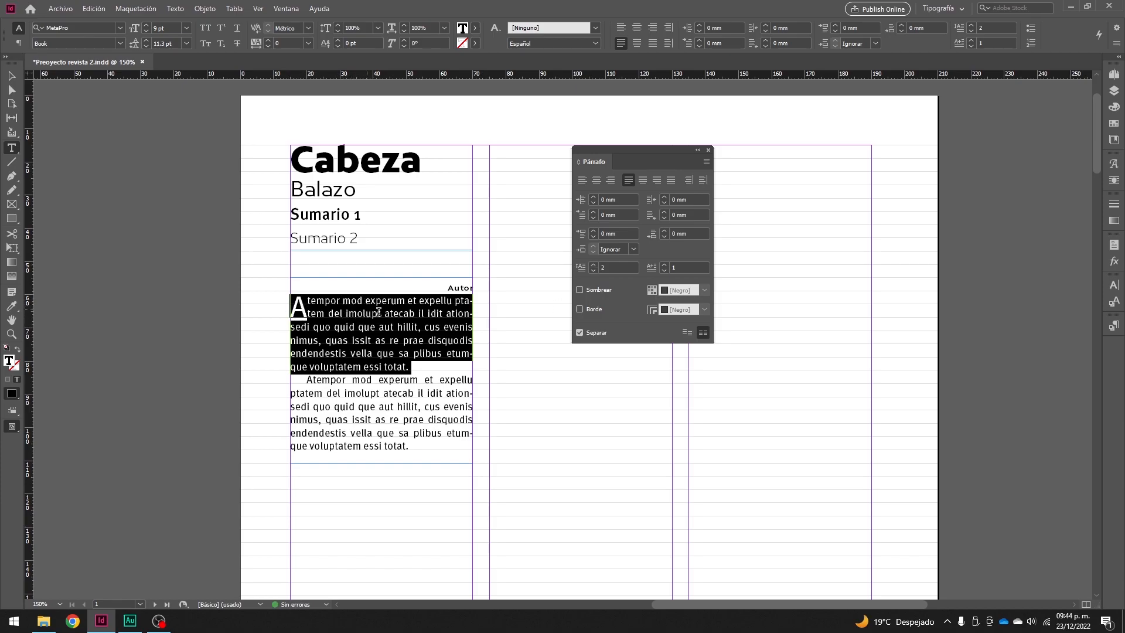
{"action": "left_click", "coordinate": [593, 264]}
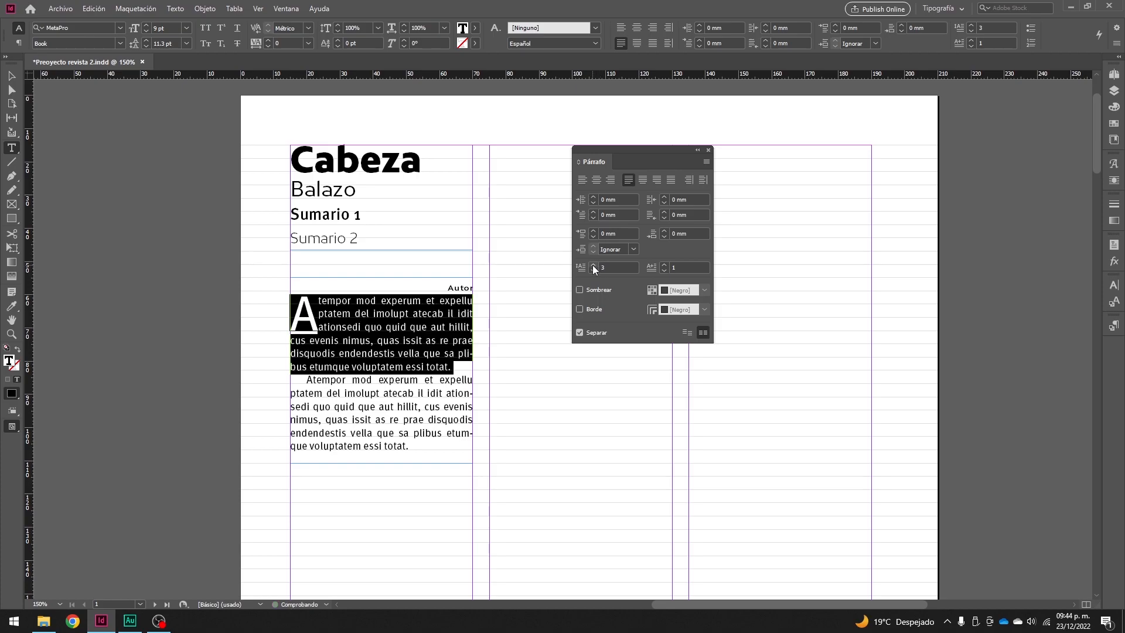
{"action": "left_click", "coordinate": [593, 264]}
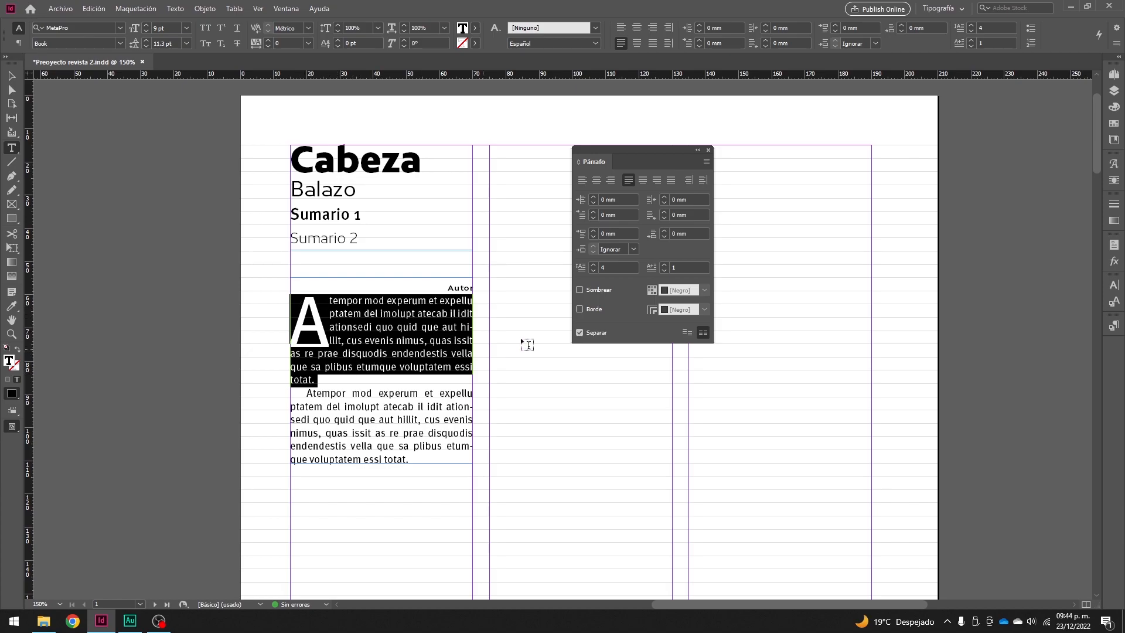
- Try the drop cap with three and two characters, and return it to one character
{"action": "left_click", "coordinate": [664, 265]}
{"action": "left_click", "coordinate": [665, 264]}
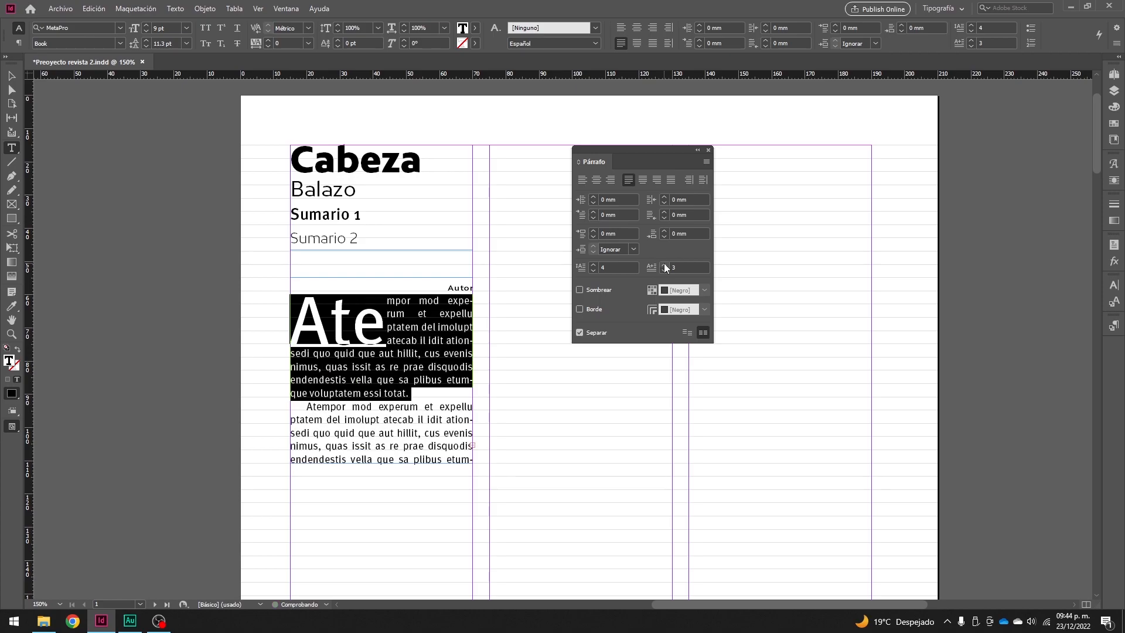
{"action": "left_click", "coordinate": [665, 270]}
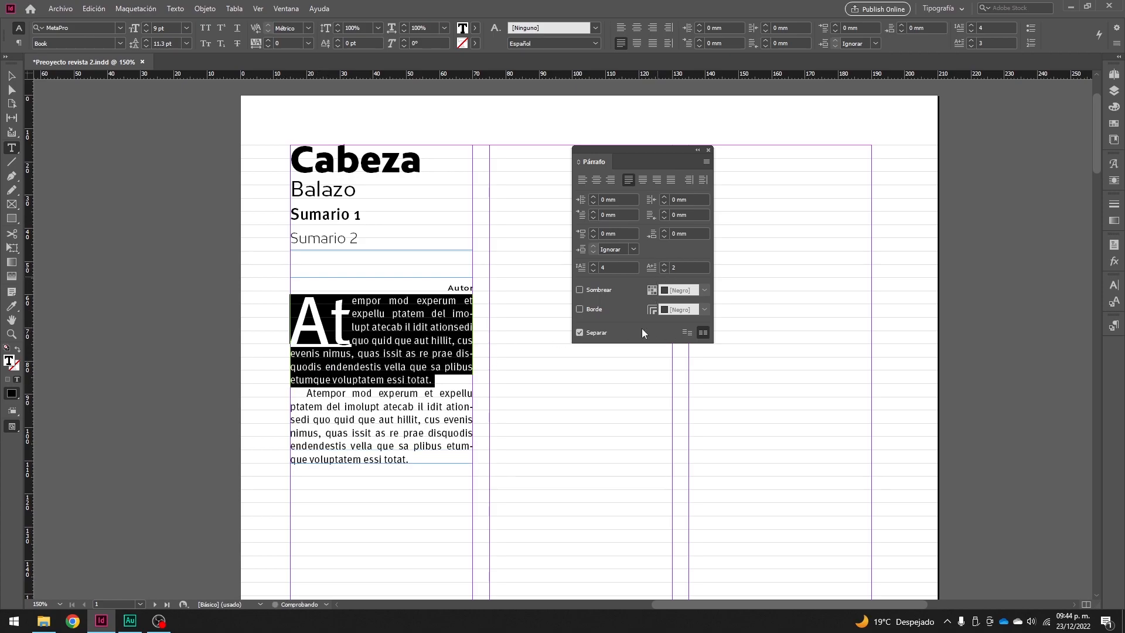
{"action": "left_click", "coordinate": [664, 270]}
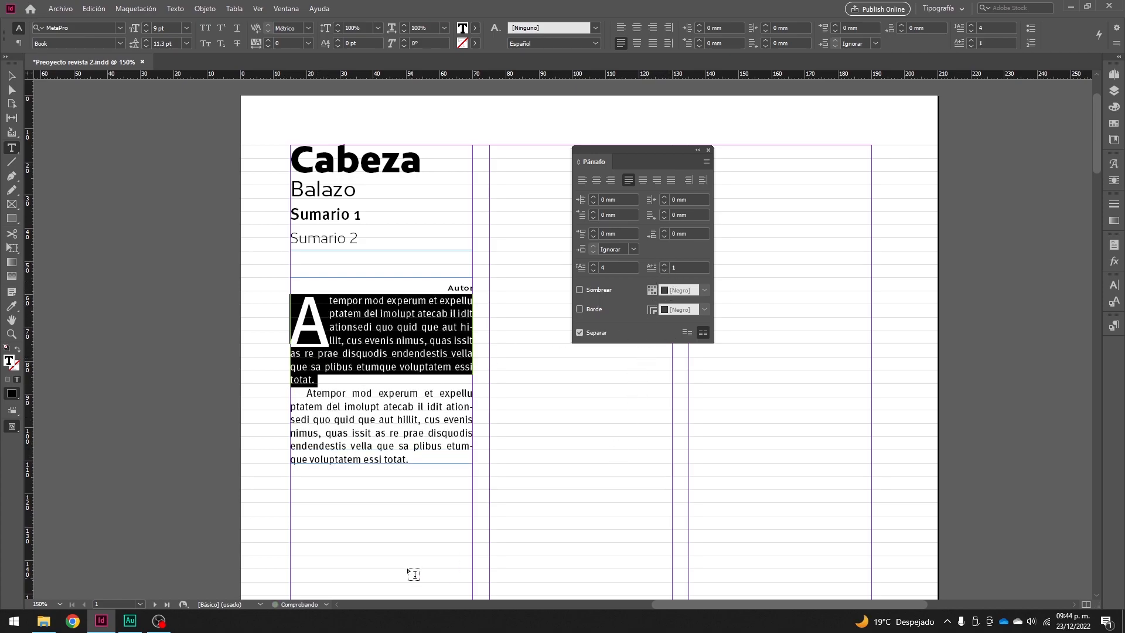
- Change the font of the first body paragraph's drop cap A to Bw Mitga Light
{"action": "left_click", "coordinate": [348, 353]}
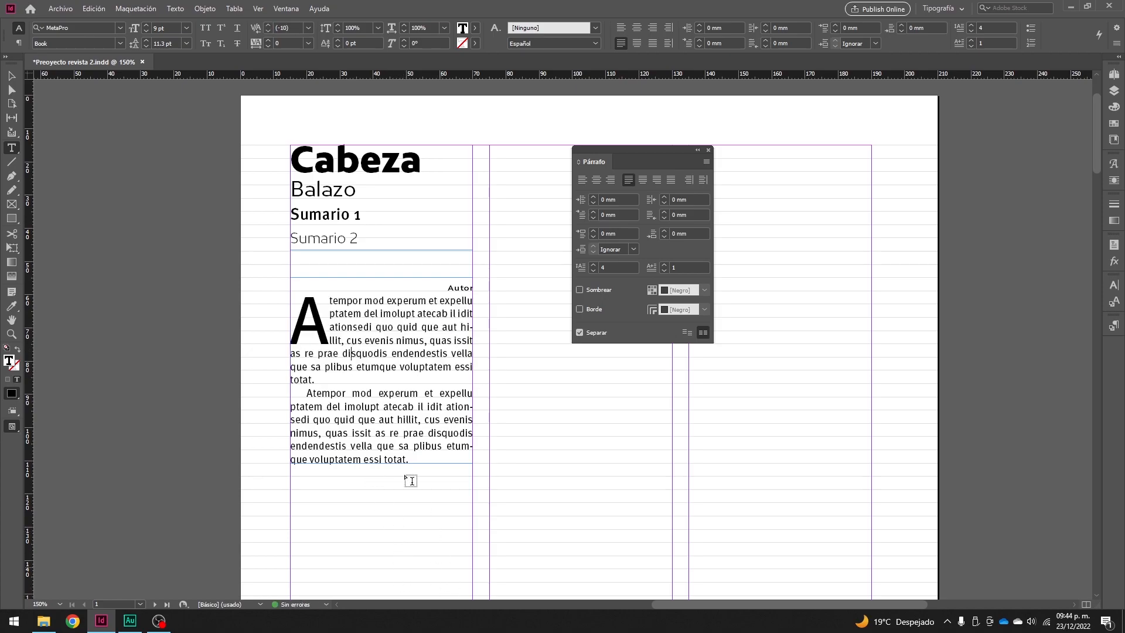
{"action": "left_click", "coordinate": [347, 342]}
{"action": "mouse_move", "coordinate": [297, 320]}
{"action": "left_mouse_down"}
{"action": "mouse_move", "coordinate": [321, 320]}
{"action": "mouse_move", "coordinate": [303, 316]}
{"action": "left_mouse_up"}
{"action": "left_click", "coordinate": [321, 319]}
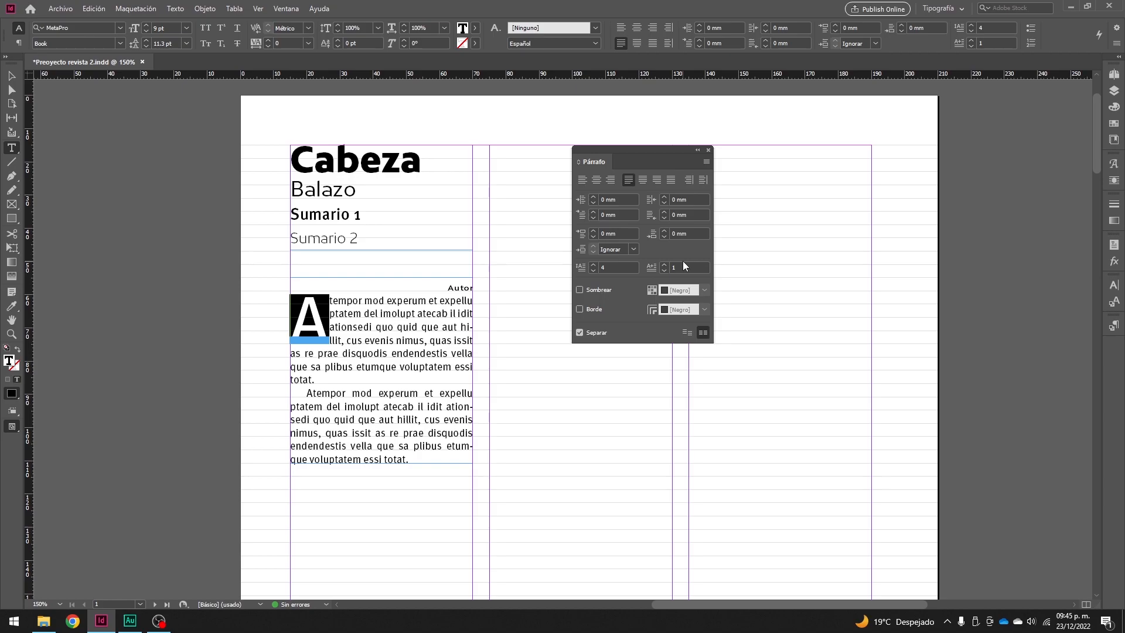
{"action": "key", "text": "ctrl+t"}
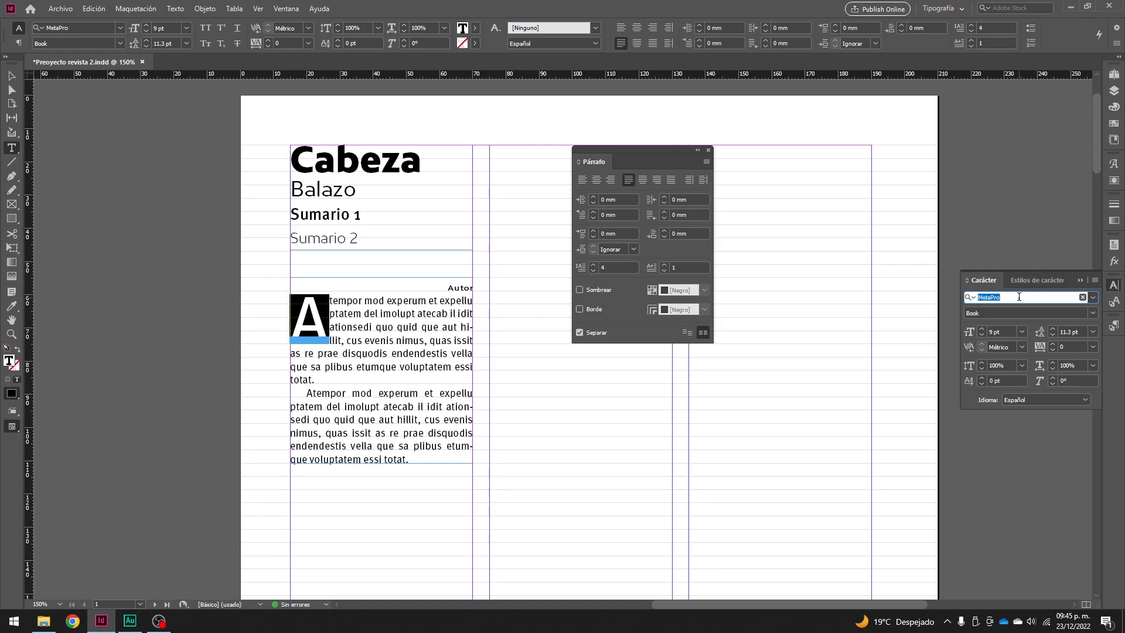
{"action": "type", "text": "Bw"}
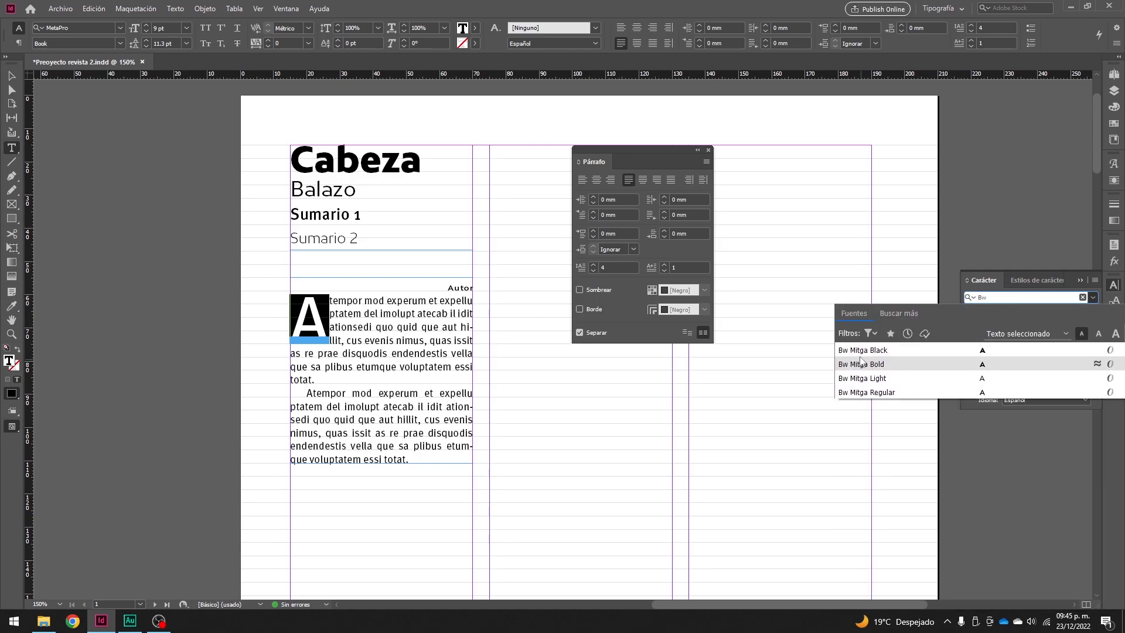
{"action": "left_click", "coordinate": [885, 379]}
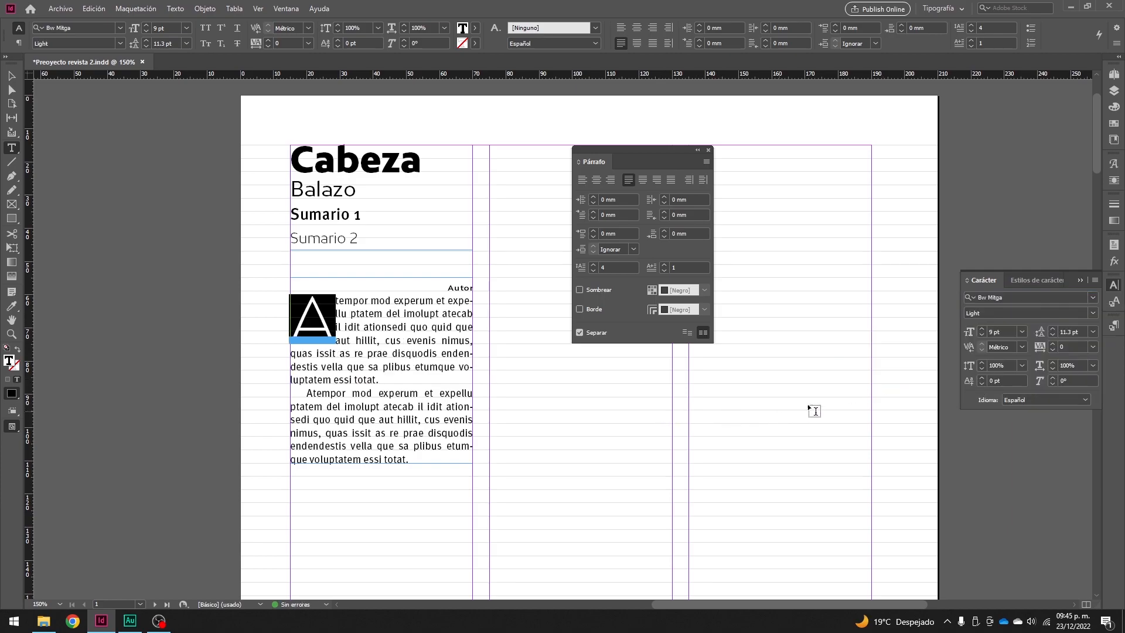
{"action": "left_click", "coordinate": [326, 353]}
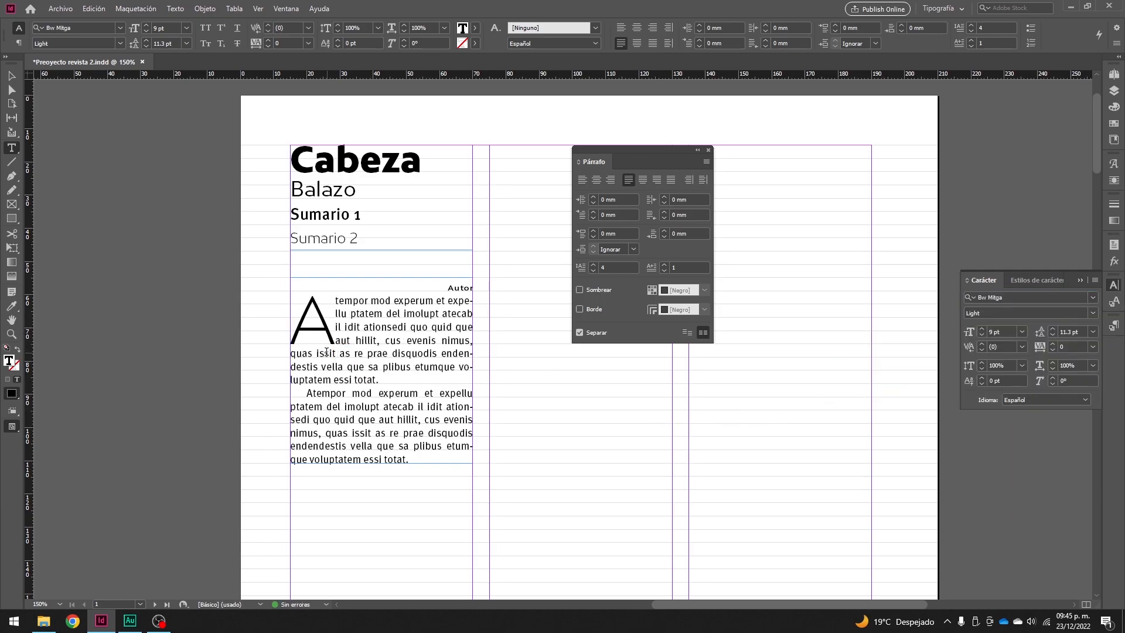
- Set the drop cap A's tracking to 50
{"action": "left_click_drag", "start_coordinate": [300, 322], "coordinate": [324, 322]}
{"action": "left_click", "coordinate": [324, 322]}
{"action": "left_click_drag", "start_coordinate": [304, 316], "coordinate": [318, 323]}
{"action": "left_click", "coordinate": [318, 311]}
{"action": "key", "text": "shift+Left"}
{"action": "key", "text": "Left"}
{"action": "key", "text": "shift+Right"}
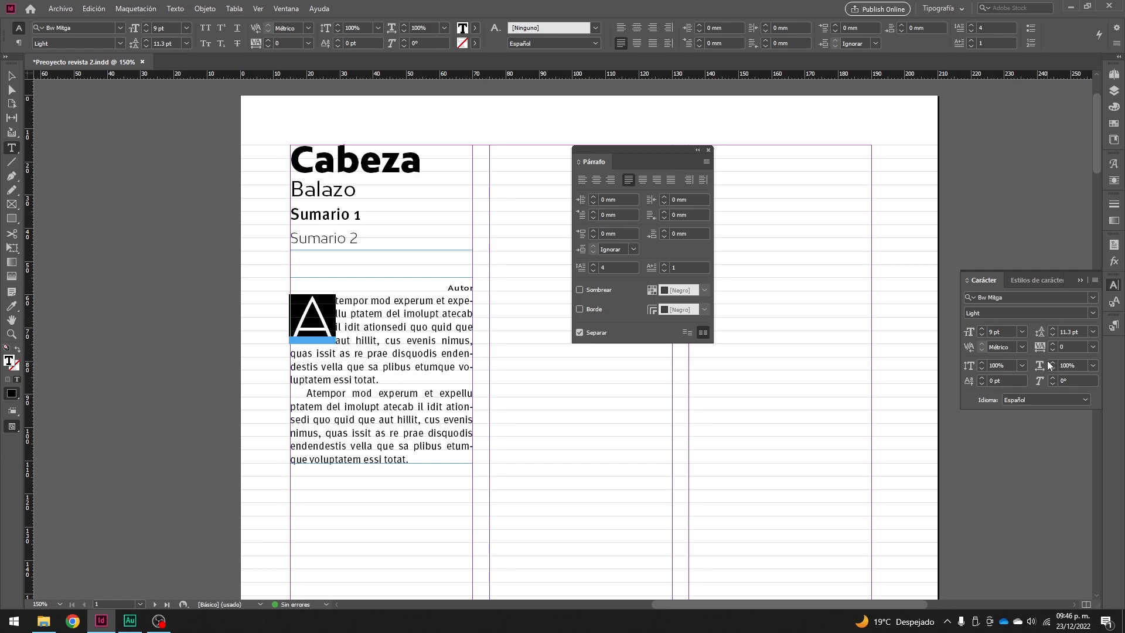
{"action": "left_click", "coordinate": [1070, 347]}
{"action": "type", "text": "50"}
{"action": "key", "text": "Return"}
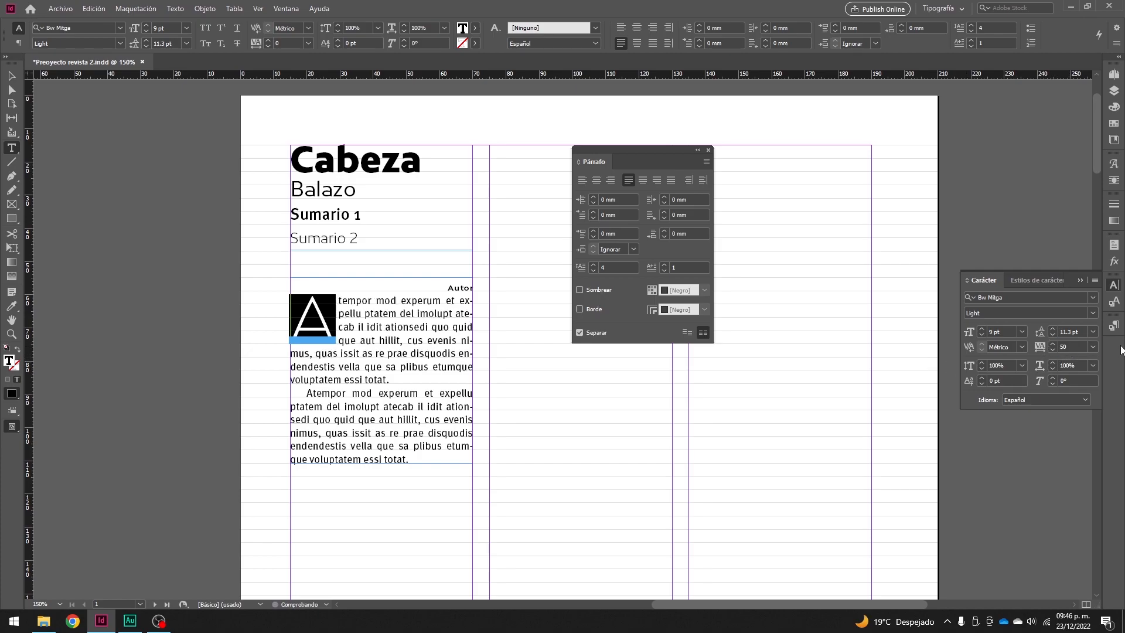
{"action": "left_click", "coordinate": [343, 313]}
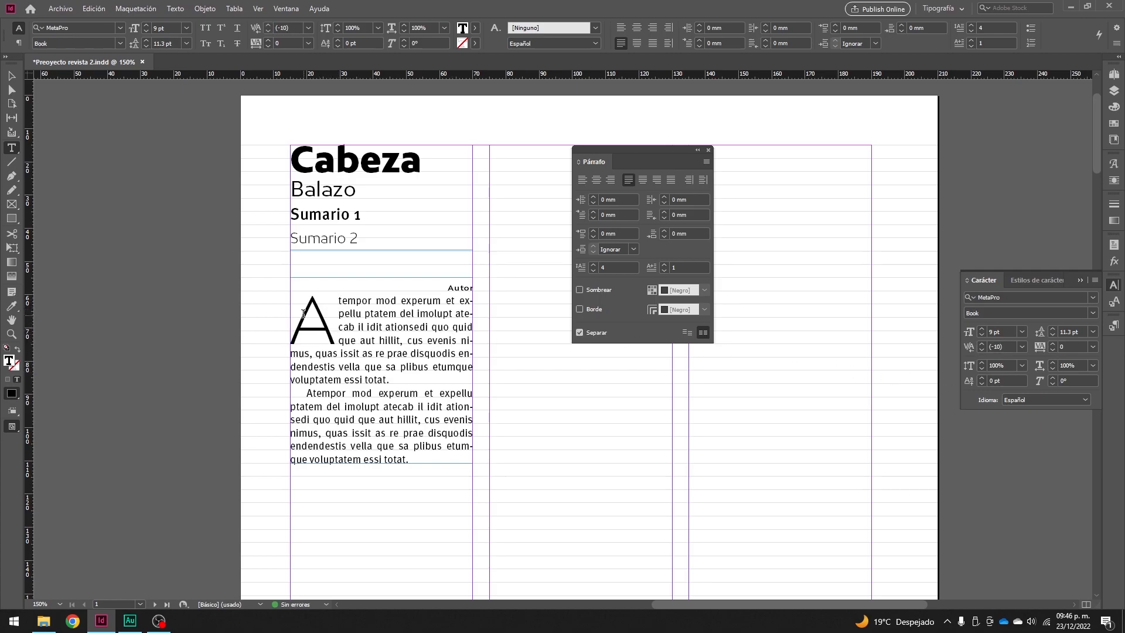
- Compare the formatting of the drop cap A with that of the first and second body paragraphs
{"action": "left_click_drag", "start_coordinate": [304, 311], "coordinate": [317, 313]}
{"action": "left_click", "coordinate": [340, 306]}
{"action": "left_click", "coordinate": [388, 336]}
{"action": "left_click_drag", "start_coordinate": [297, 318], "coordinate": [320, 317]}
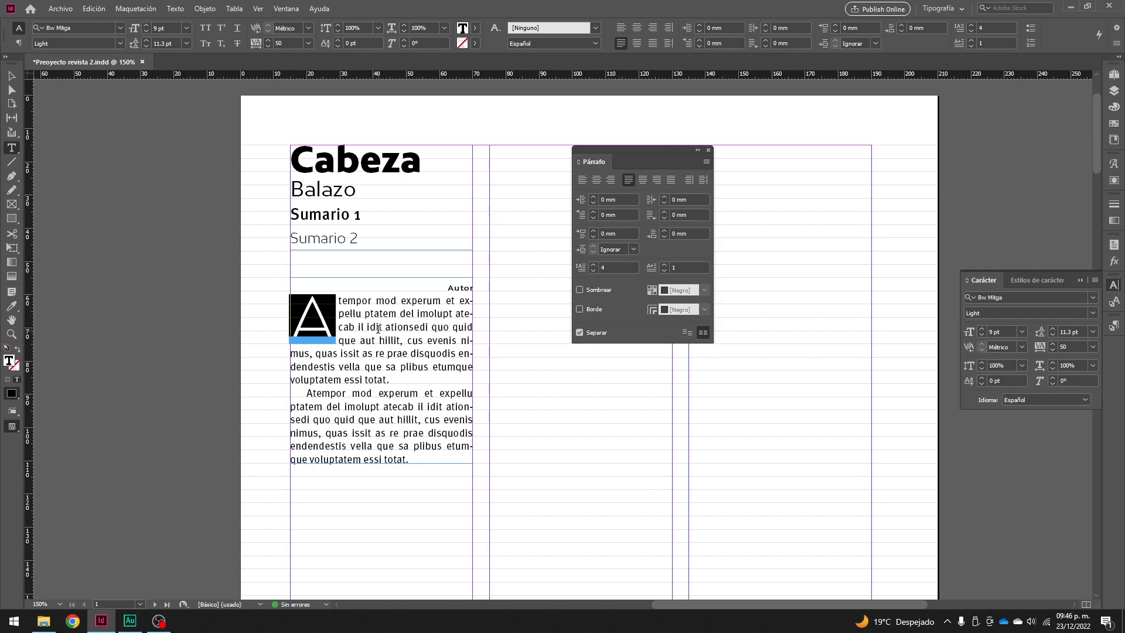
{"action": "left_click", "coordinate": [391, 341]}
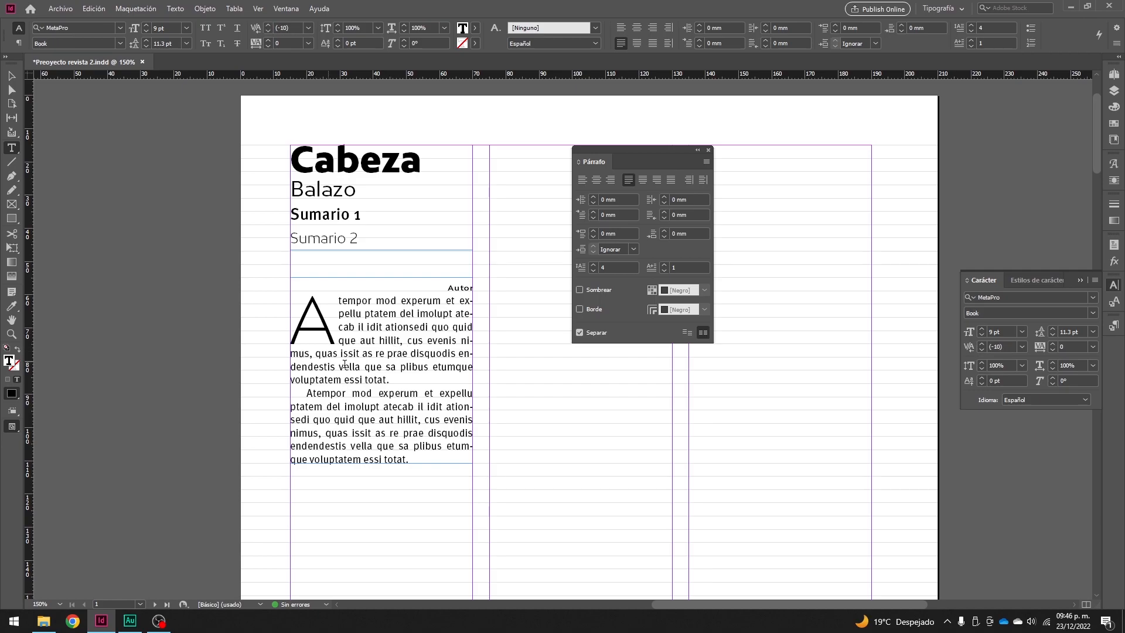
{"action": "left_click", "coordinate": [305, 315]}
{"action": "left_click_drag", "start_coordinate": [304, 314], "coordinate": [321, 320]}
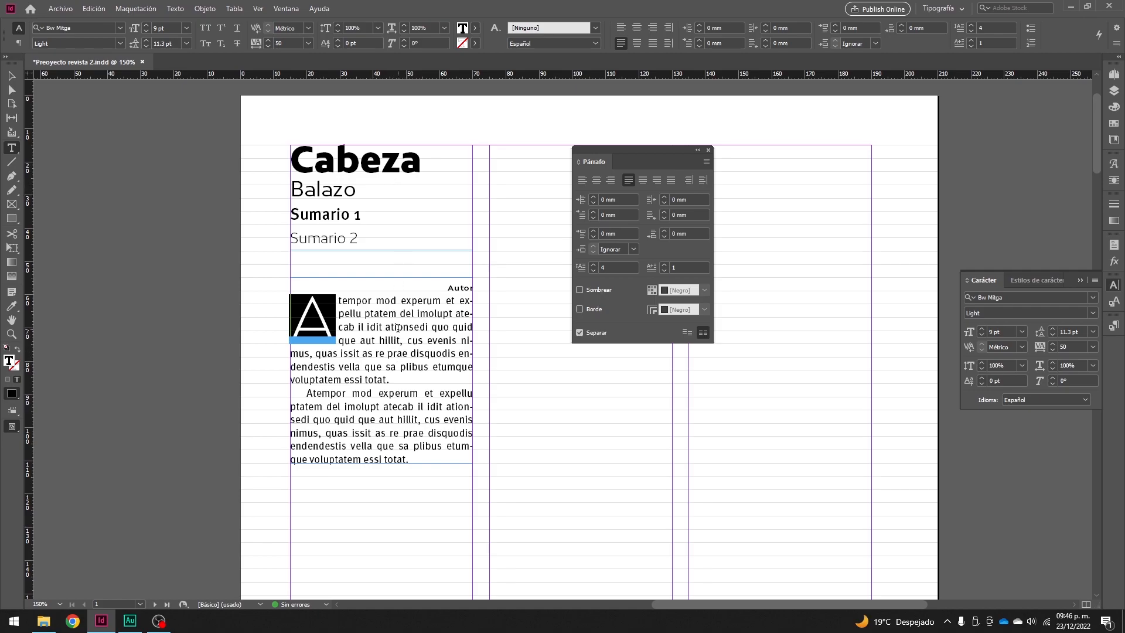
{"action": "triple_click", "coordinate": [380, 433]}
{"action": "left_click", "coordinate": [390, 448]}
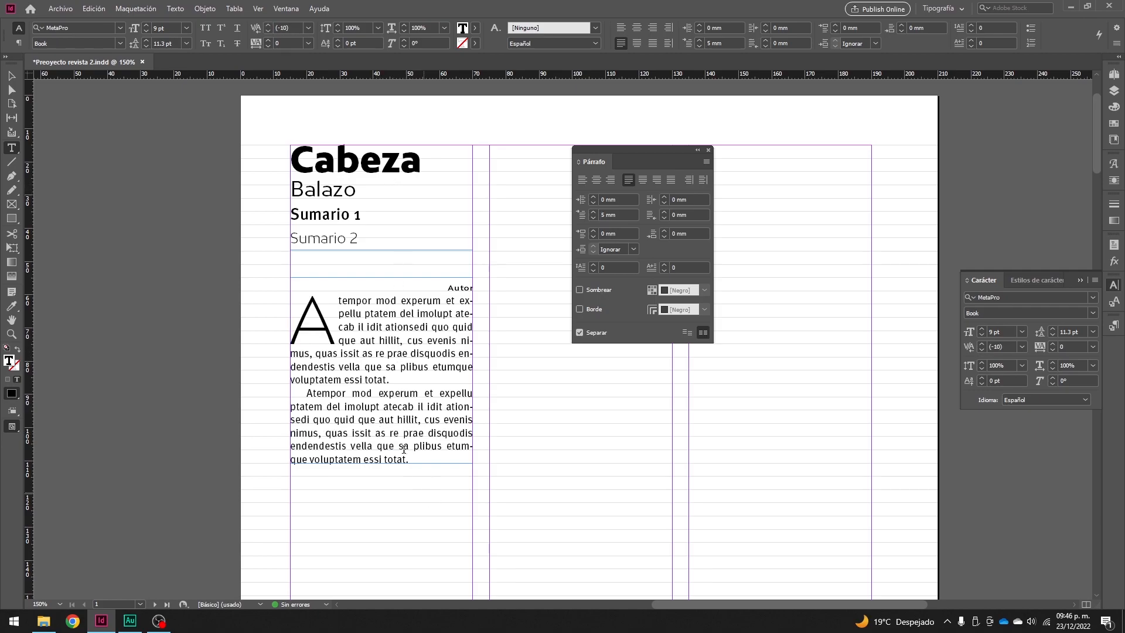
{"action": "triple_click", "coordinate": [404, 416]}
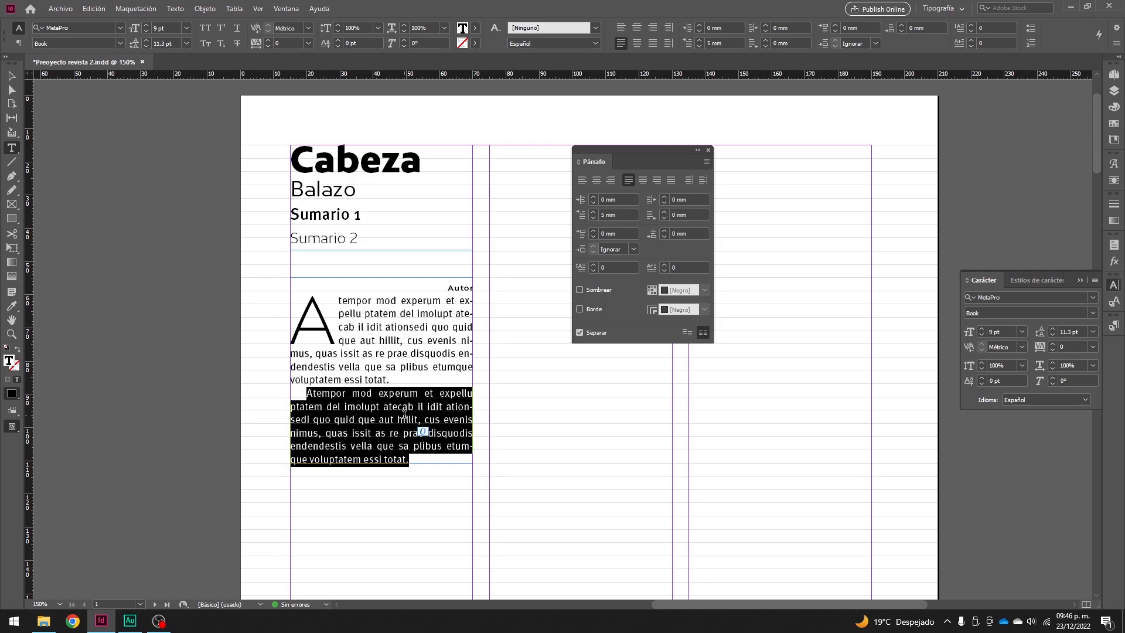
{"action": "left_click", "coordinate": [303, 393]}
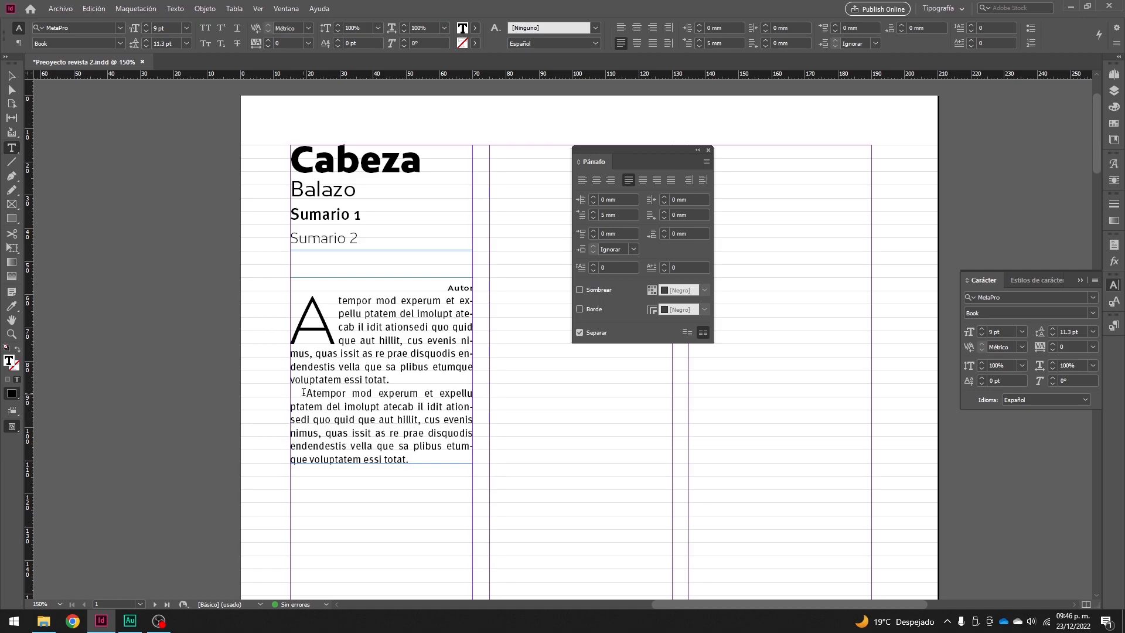
{"action": "left_click", "coordinate": [412, 458], "text": "shift"}
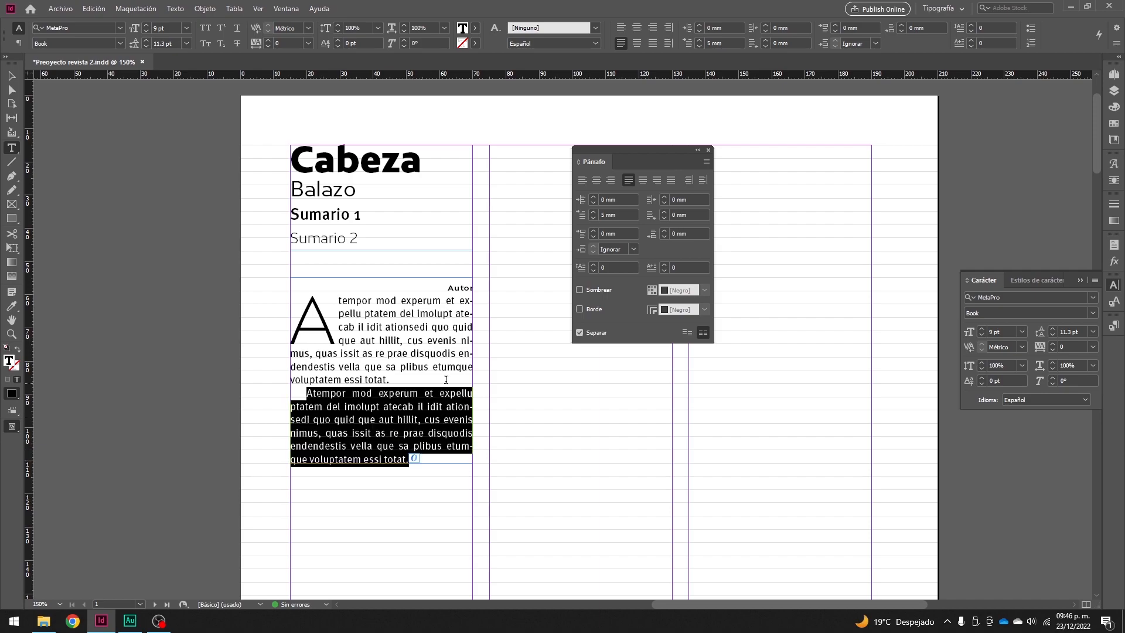
- Examine the formatting of the Autor, Sumario 2, Sumario 1, Balazo and Cabeza lines one by one
{"action": "double_click", "coordinate": [464, 287]}
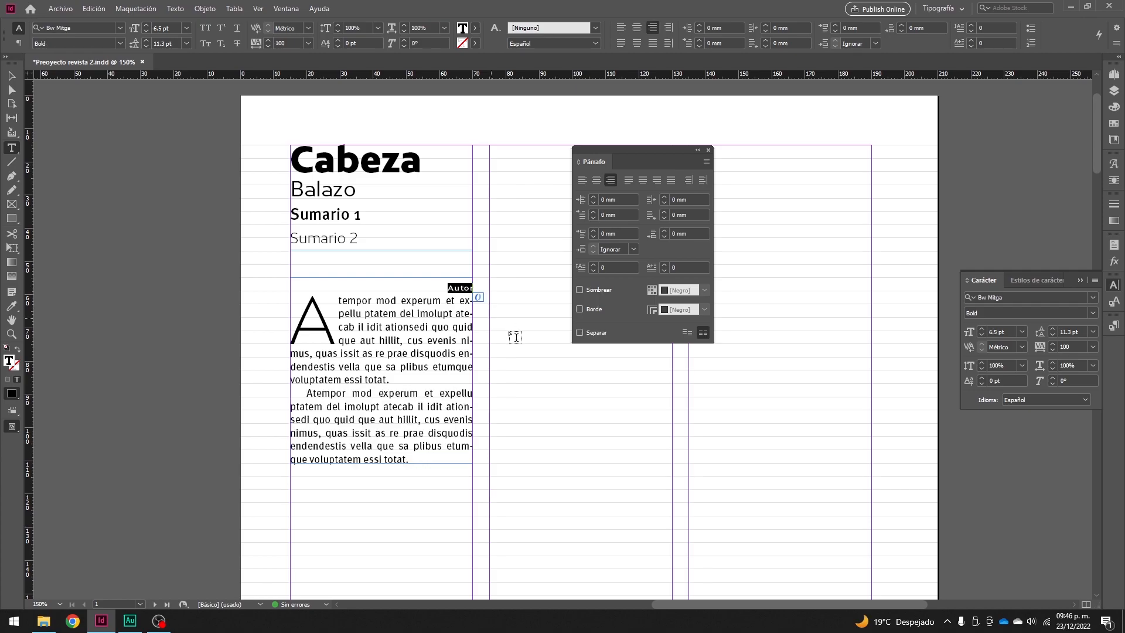
{"action": "double_click", "coordinate": [466, 288]}
{"action": "triple_click", "coordinate": [345, 238]}
{"action": "triple_click", "coordinate": [333, 213]}
{"action": "left_click", "coordinate": [320, 187]}
{"action": "triple_click", "coordinate": [320, 188]}
{"action": "triple_click", "coordinate": [432, 176]}
{"action": "left_click", "coordinate": [403, 167]}
{"action": "triple_click", "coordinate": [403, 166]}
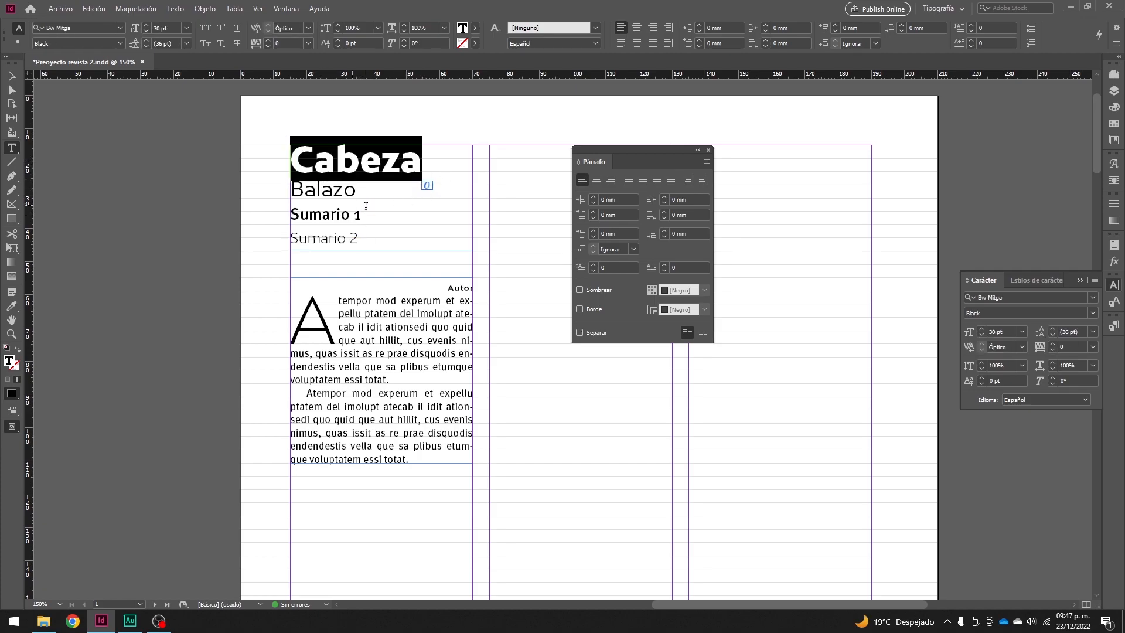
{"action": "left_click", "coordinate": [407, 168]}
{"action": "triple_click", "coordinate": [407, 168]}
{"action": "left_click", "coordinate": [387, 165]}
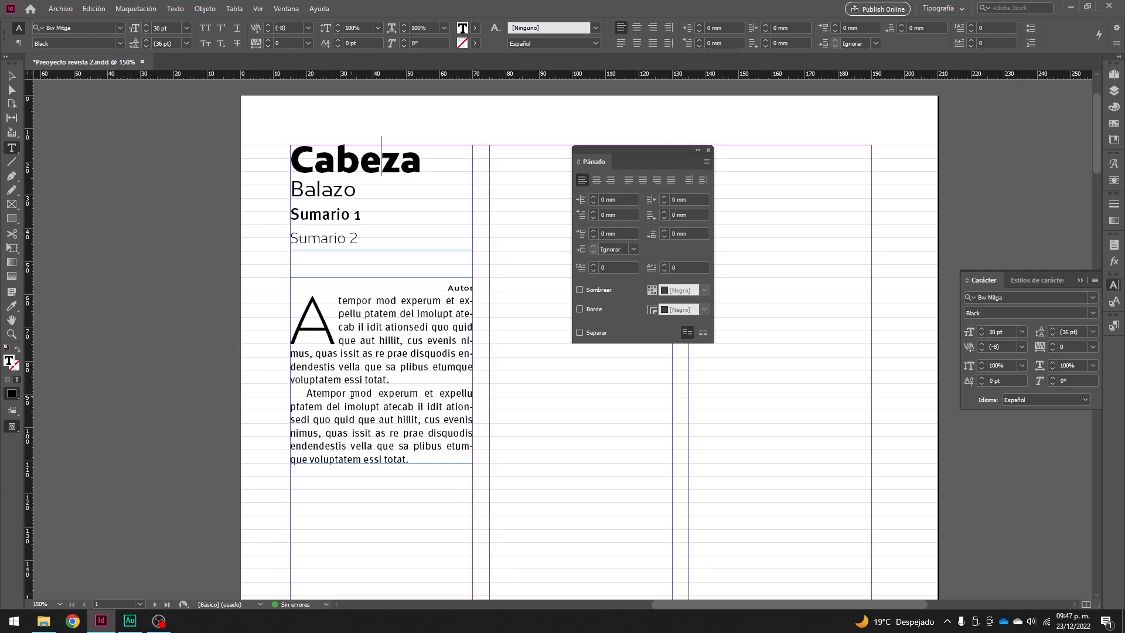
- Try the Autor paragraph style with only the word "mod" selected in the second body paragraph, and undo it
{"action": "left_click_drag", "start_coordinate": [352, 395], "coordinate": [437, 463]}
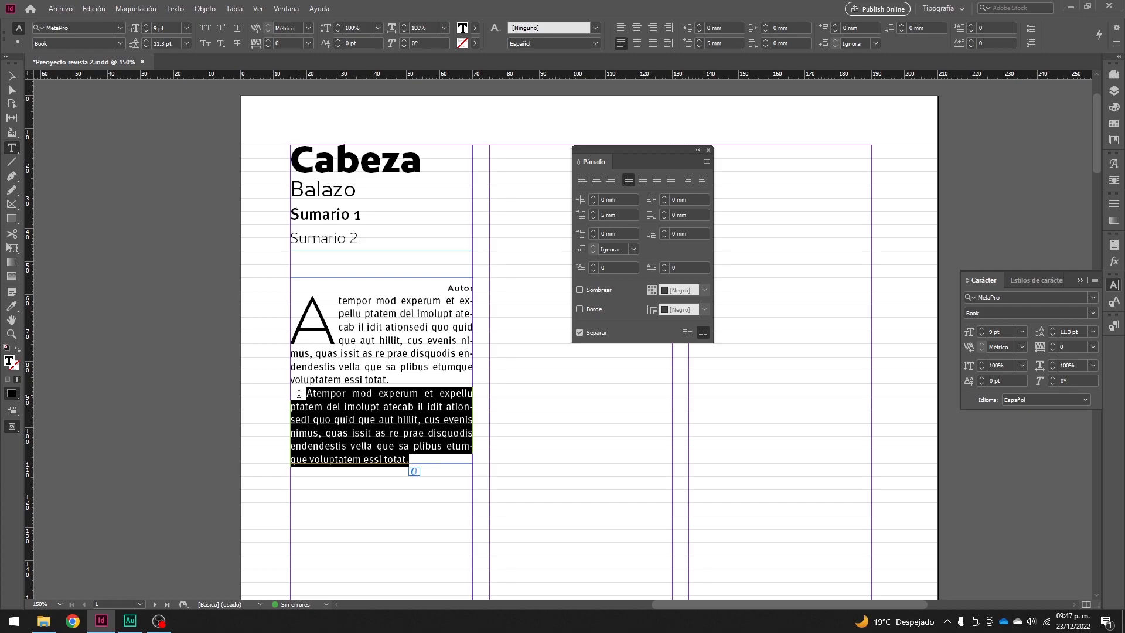
{"action": "left_click", "coordinate": [350, 394]}
{"action": "left_click_drag", "start_coordinate": [352, 394], "coordinate": [373, 394]}
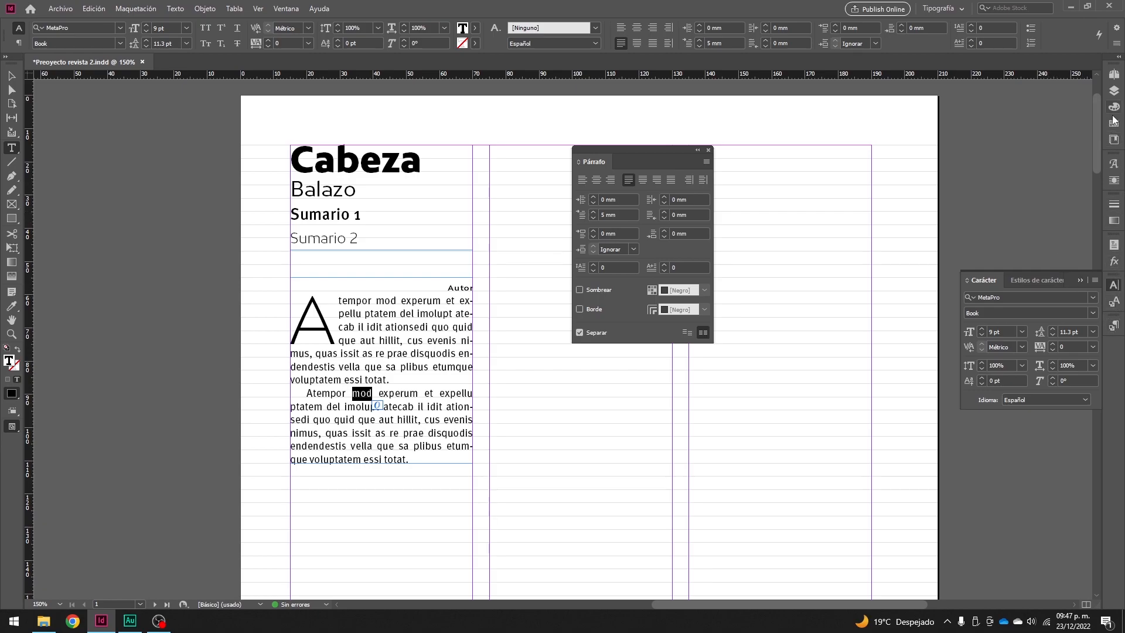
{"action": "left_click", "coordinate": [1115, 325]}
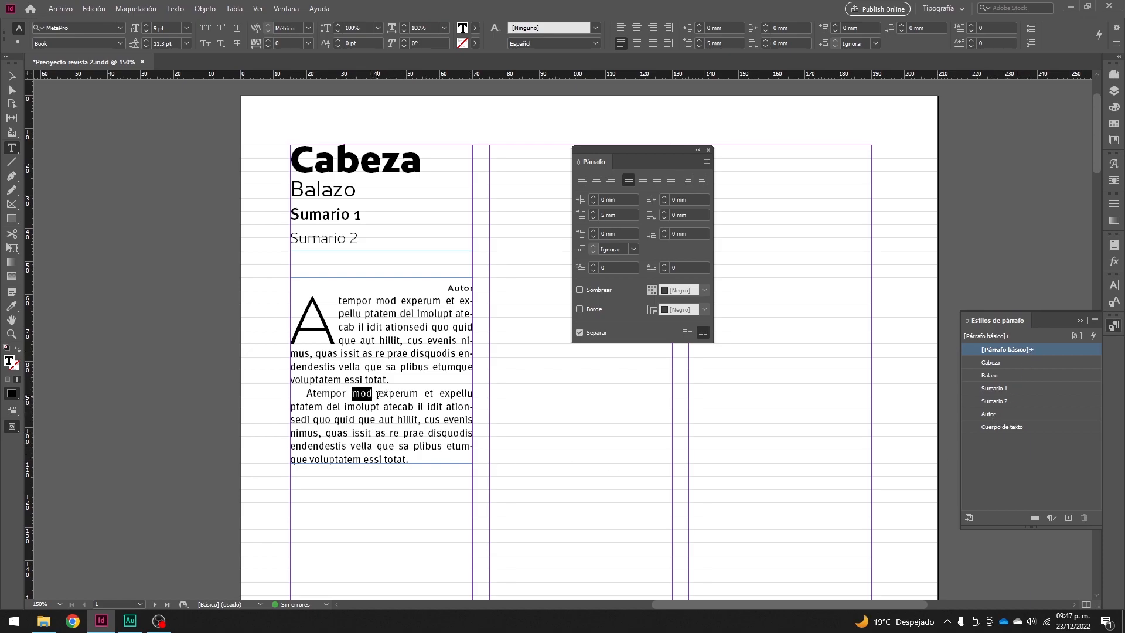
{"action": "left_click", "coordinate": [989, 413]}
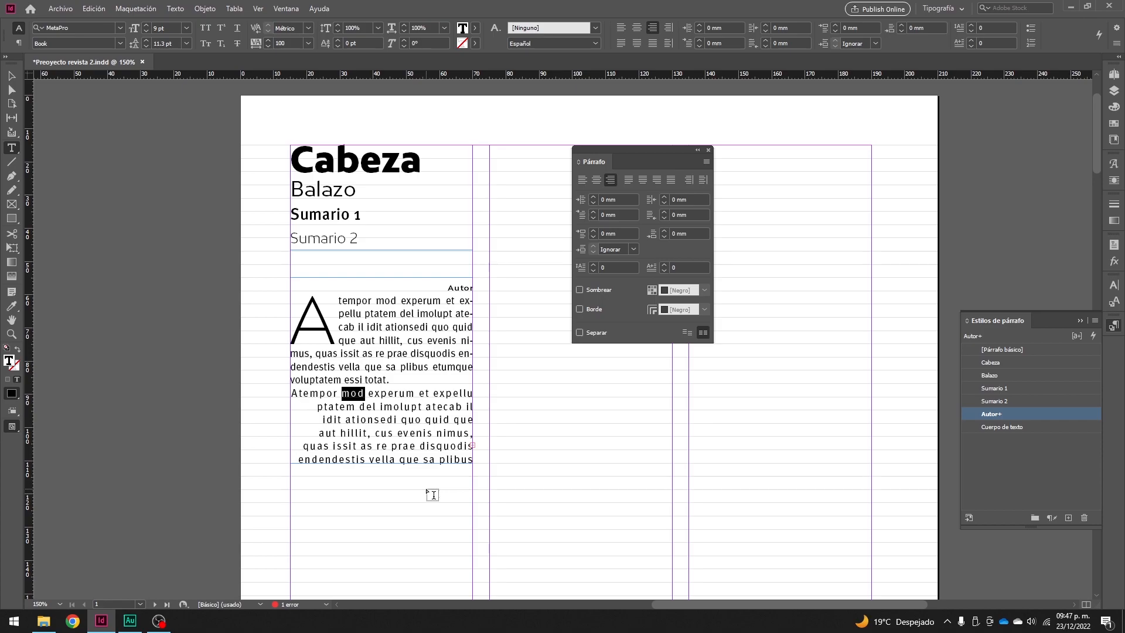
{"action": "key", "text": "ctrl+z"}
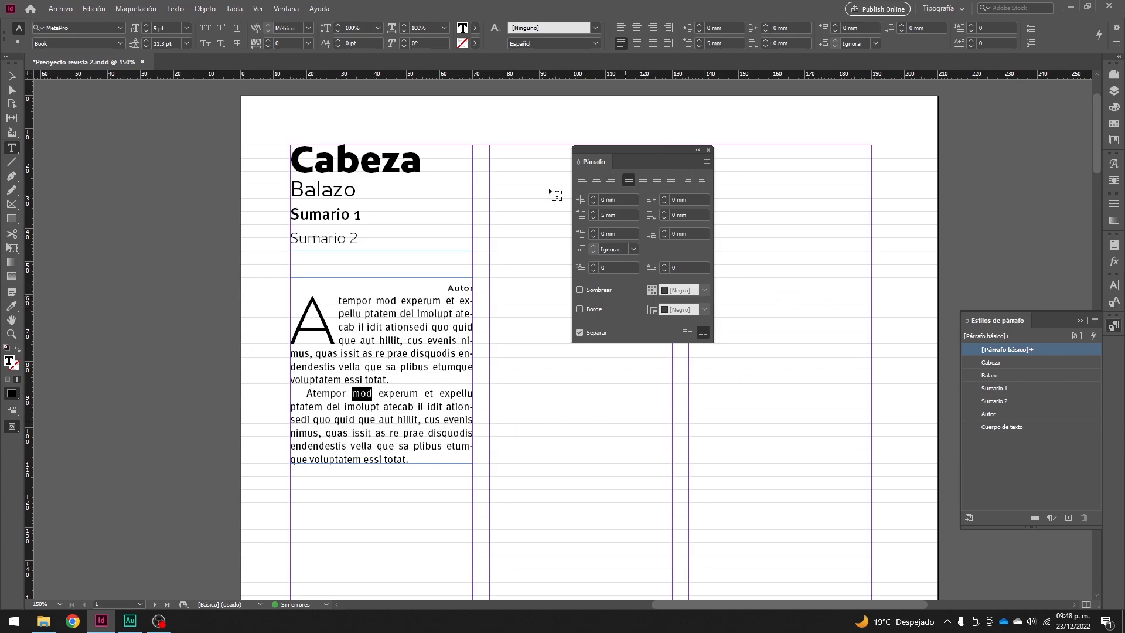
- Show the character styles list and select the drop cap A of the first body paragraph
{"action": "left_click", "coordinate": [286, 9]}
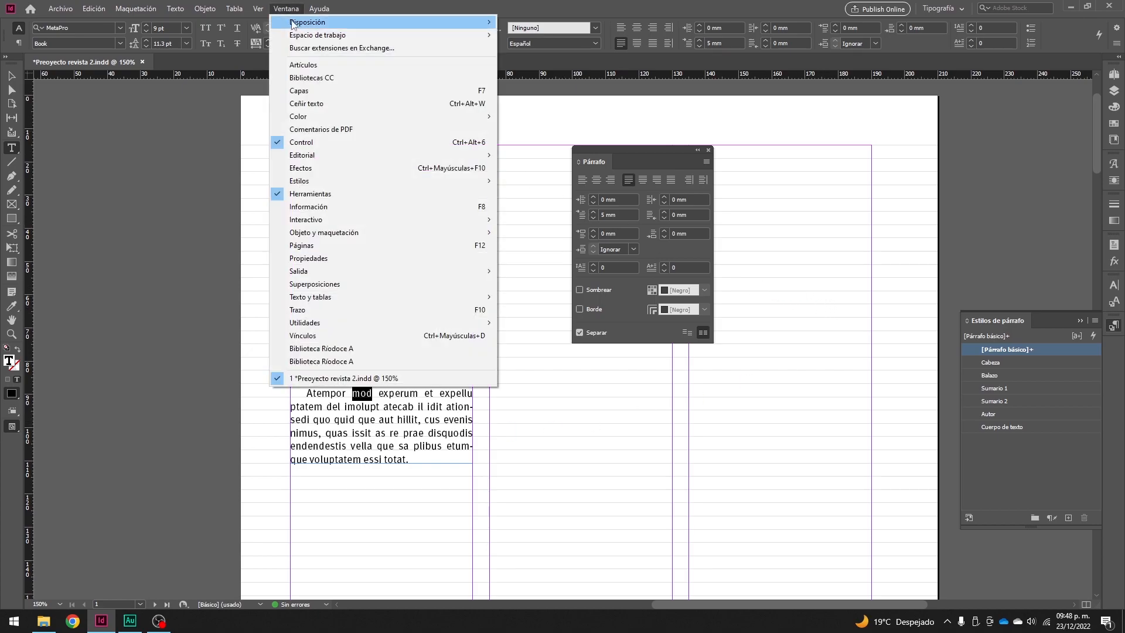
{"action": "mouse_move", "coordinate": [315, 179]}
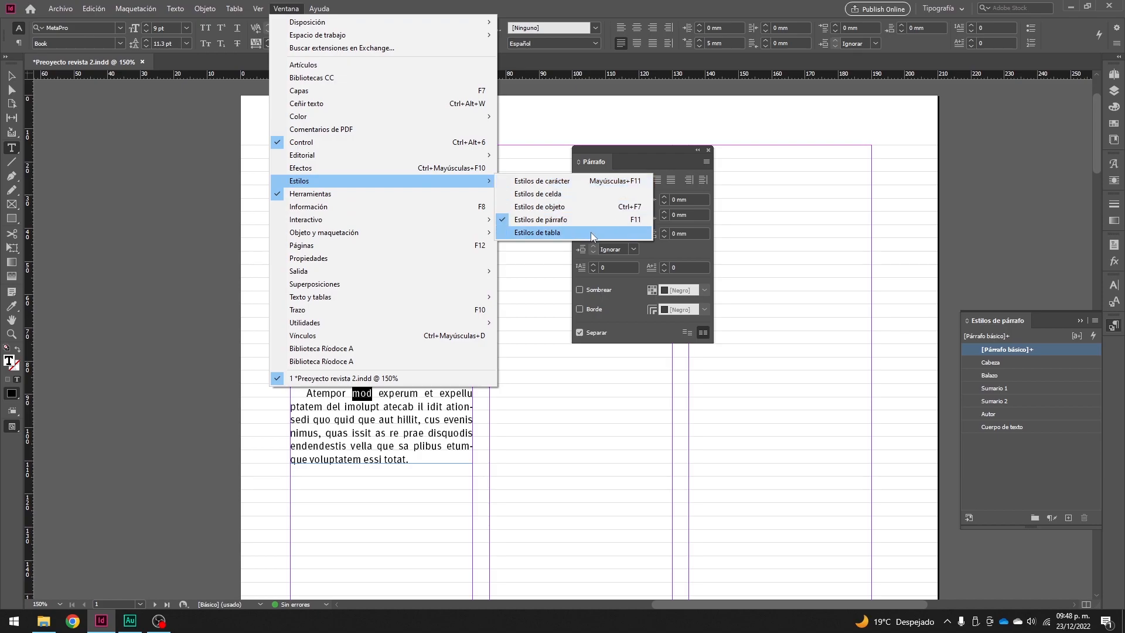
{"action": "left_click", "coordinate": [598, 186]}
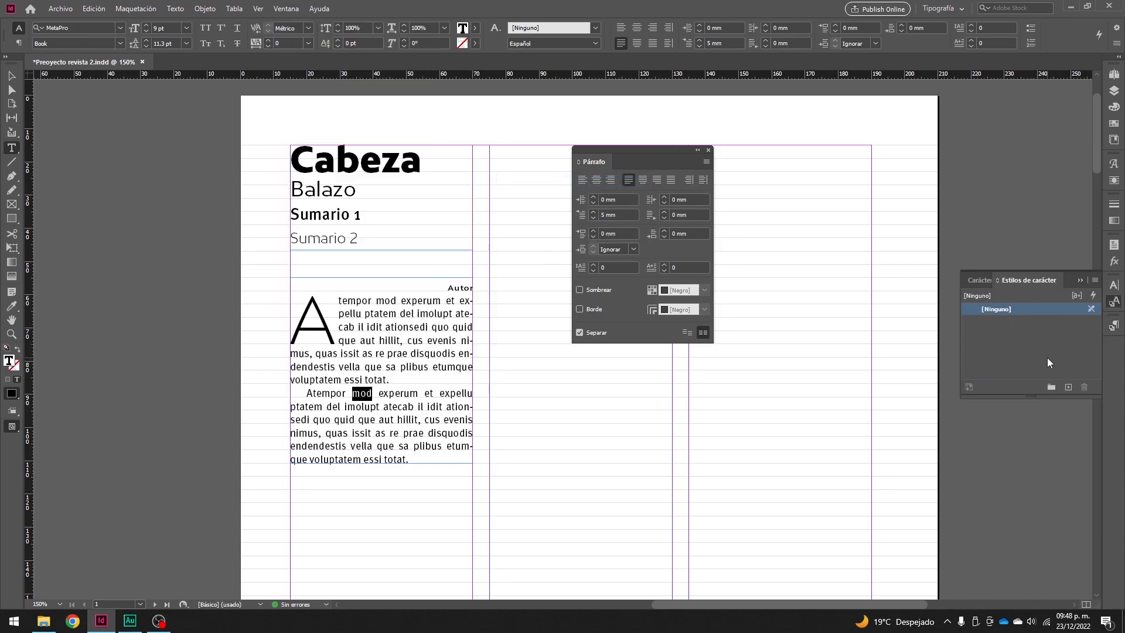
{"action": "left_click", "coordinate": [305, 324]}
{"action": "left_click", "coordinate": [322, 338]}
{"action": "mouse_move", "coordinate": [305, 325]}
{"action": "left_mouse_down"}
{"action": "mouse_move", "coordinate": [323, 336]}
{"action": "mouse_move", "coordinate": [317, 325]}
{"action": "left_mouse_up"}
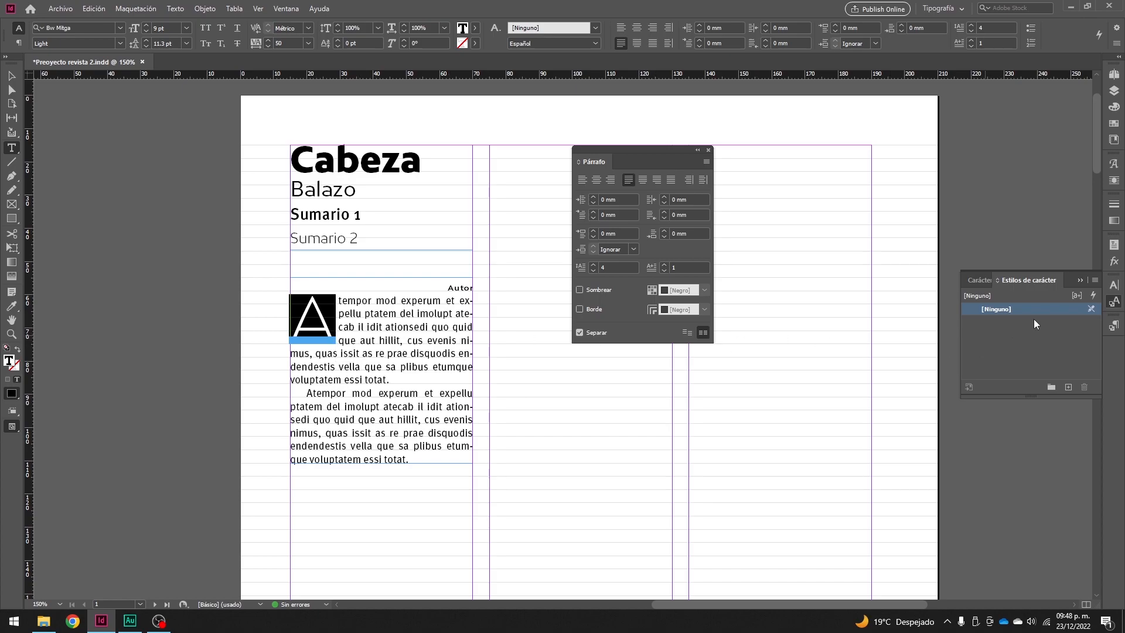
- Create a character style named Capitular from the drop cap's formatting, reviewing its basic and advanced character formats
{"action": "left_click", "coordinate": [1095, 281]}
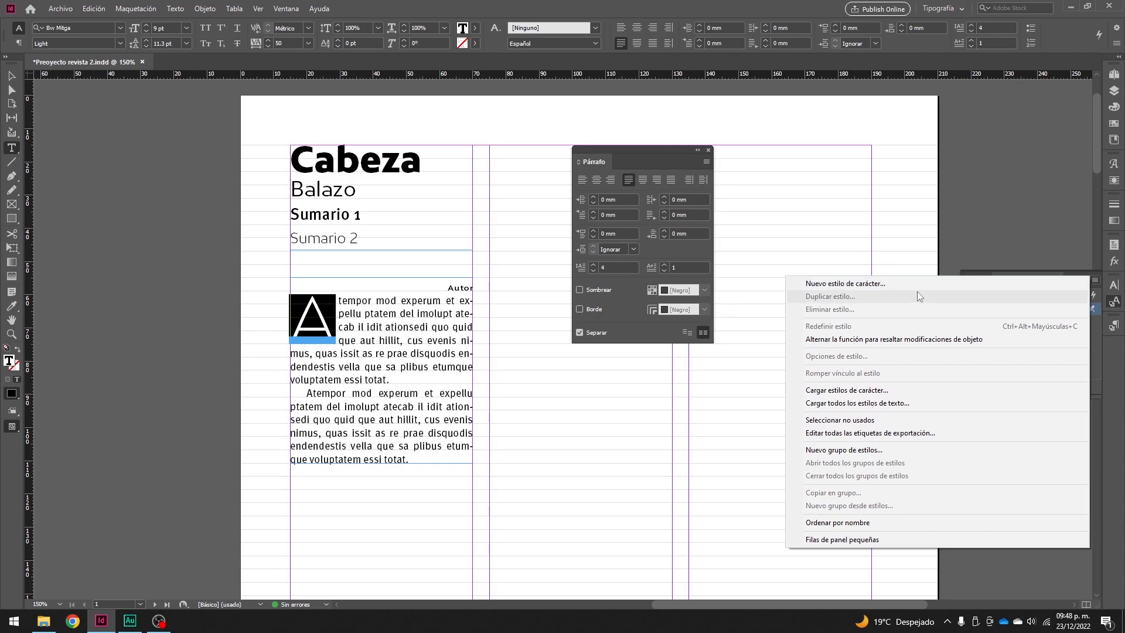
{"action": "left_click", "coordinate": [858, 287]}
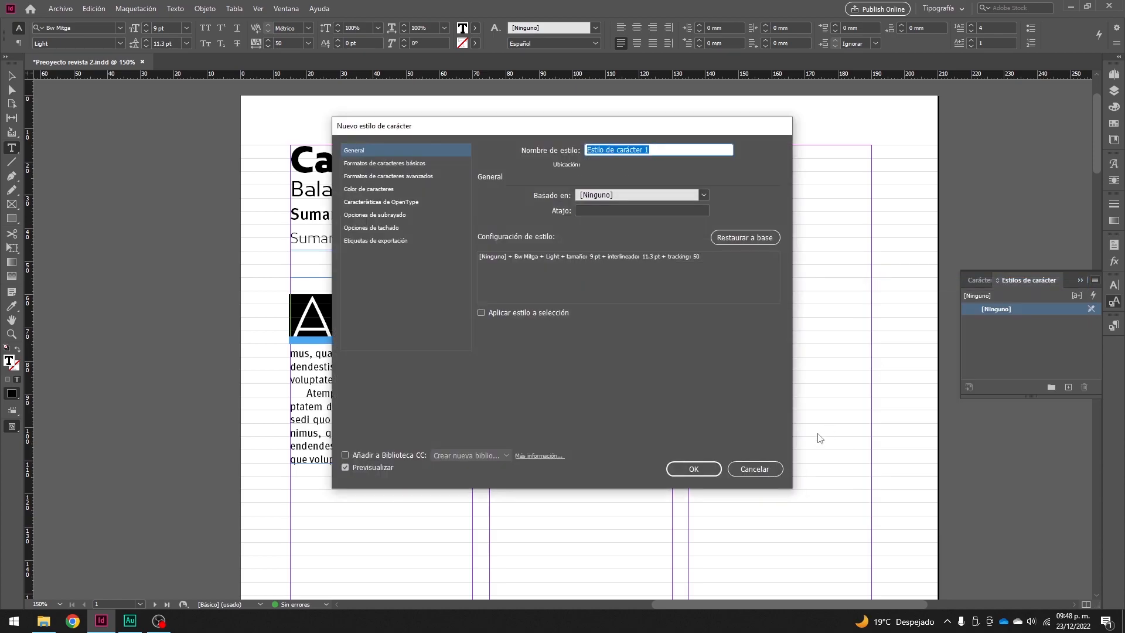
{"action": "type", "text": "Capitulkar"}
{"action": "left_click", "coordinate": [400, 164]}
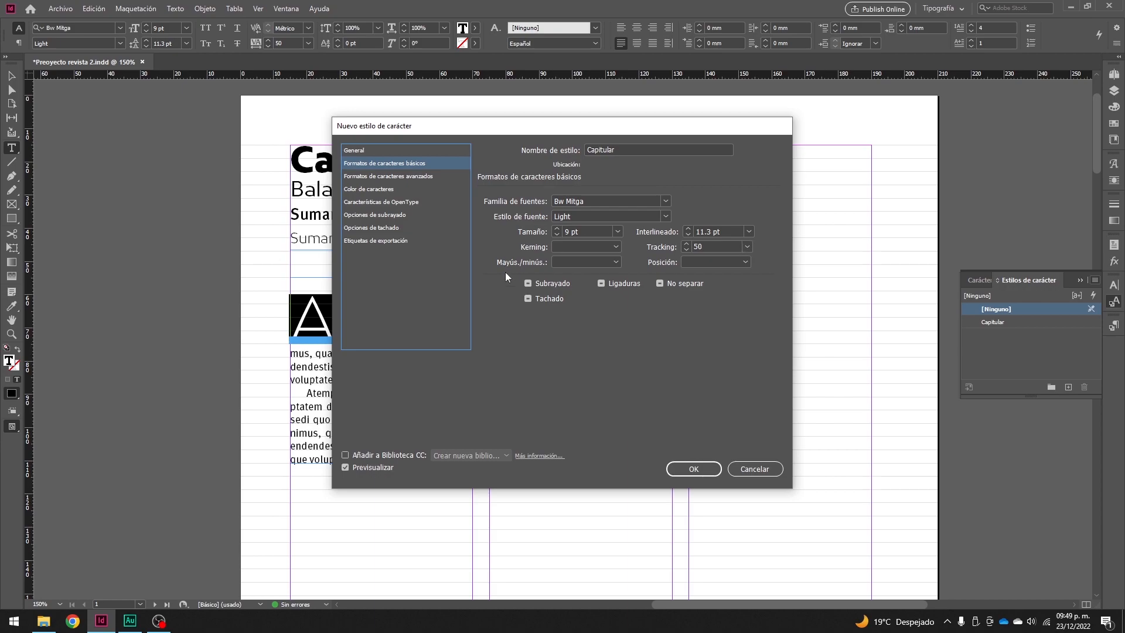
{"action": "left_click", "coordinate": [430, 177]}
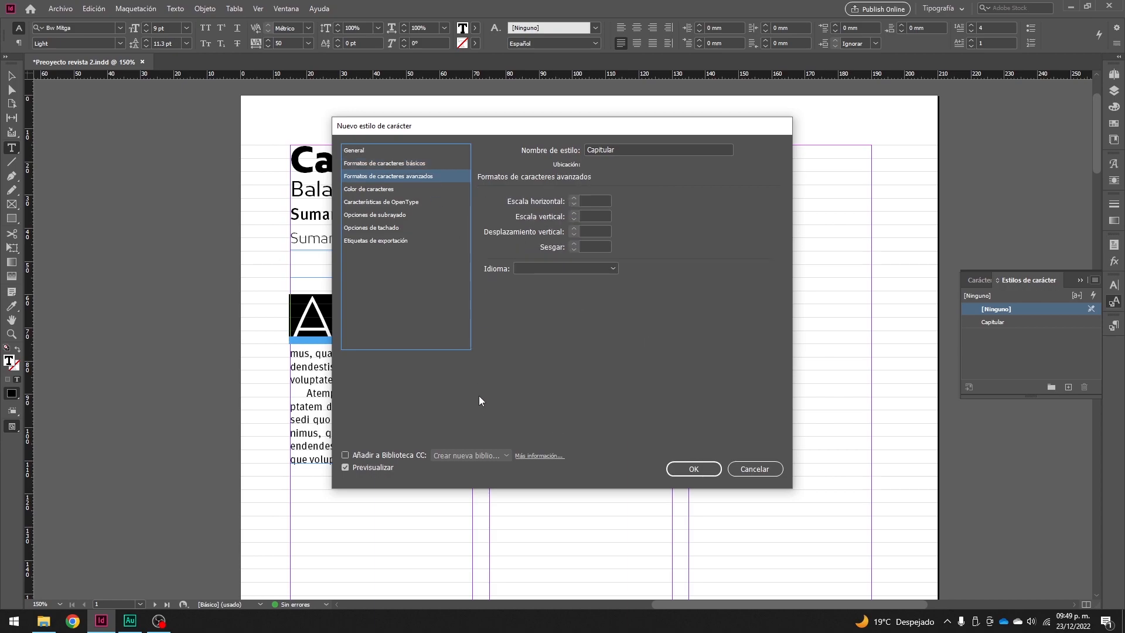
{"action": "left_click", "coordinate": [386, 151]}
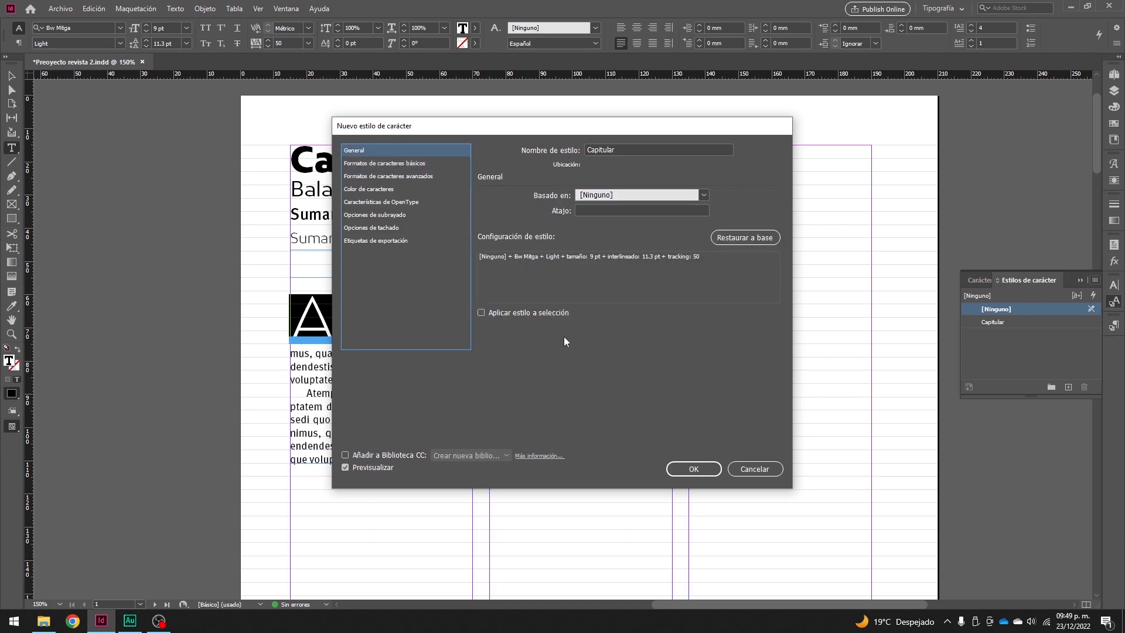
{"action": "left_click", "coordinate": [696, 468]}
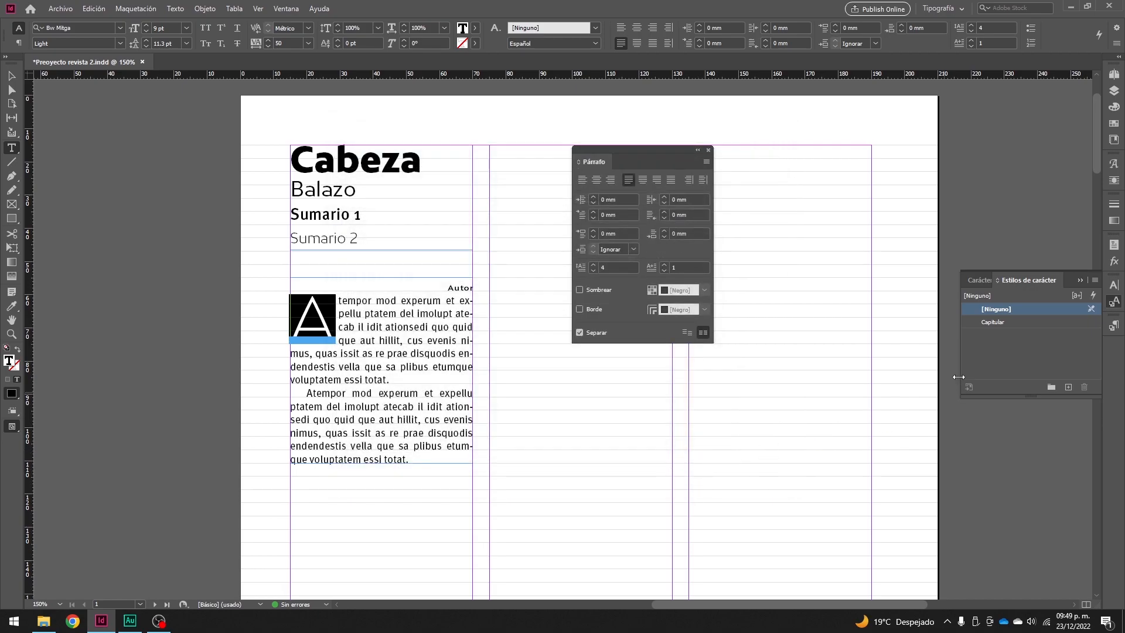
{"action": "left_click", "coordinate": [430, 460]}
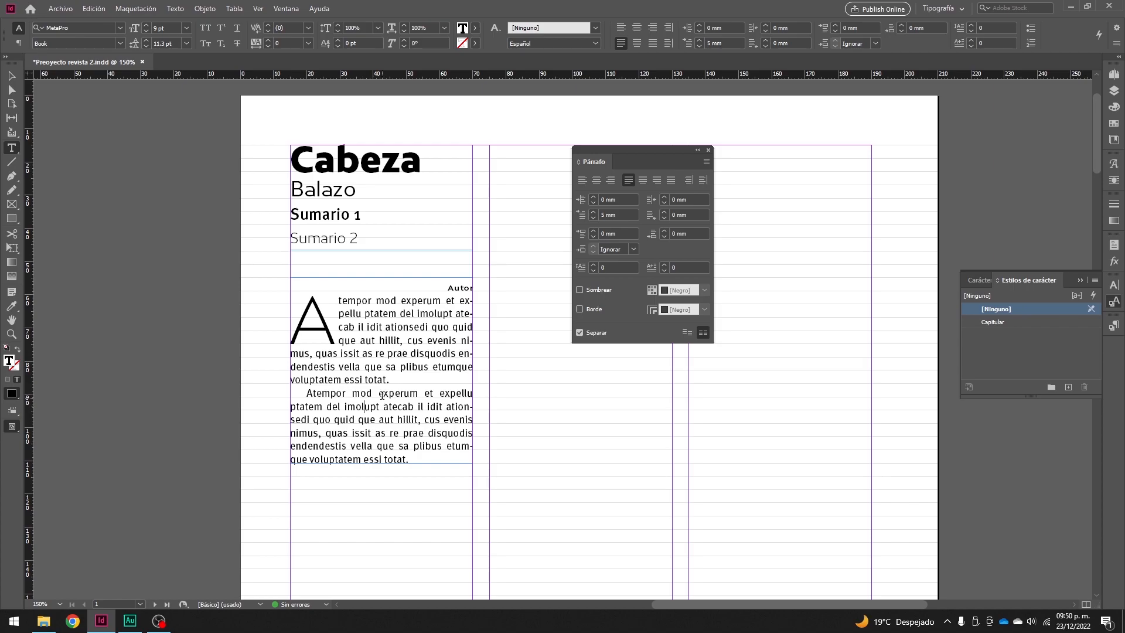
- Set the word "experum" in the second body paragraph to the MetaPro BookItalic font style
{"action": "left_click_drag", "start_coordinate": [380, 392], "coordinate": [419, 394]}
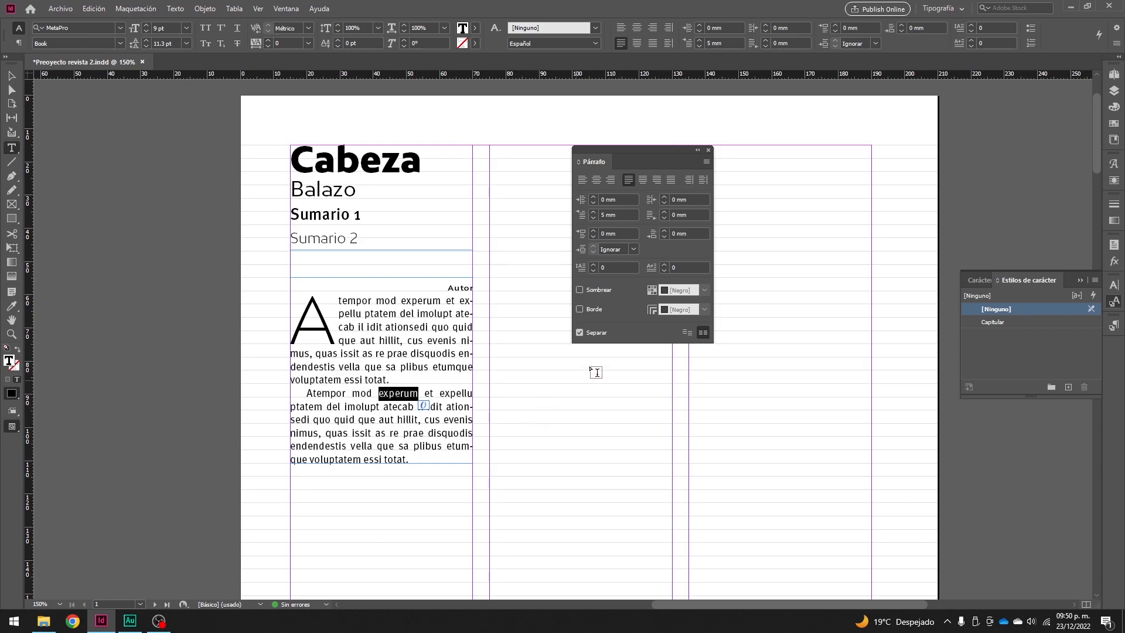
{"action": "left_click", "coordinate": [377, 393]}
{"action": "left_click_drag", "start_coordinate": [377, 393], "coordinate": [410, 398]}
{"action": "key", "text": "ctrl+t"}
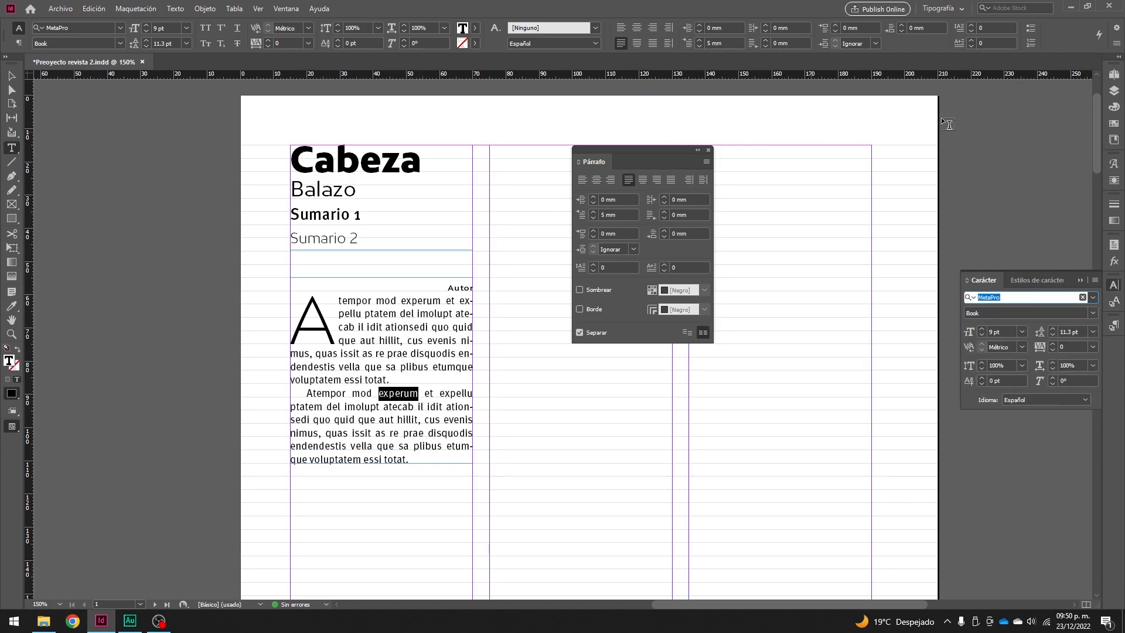
{"action": "left_click", "coordinate": [1086, 313]}
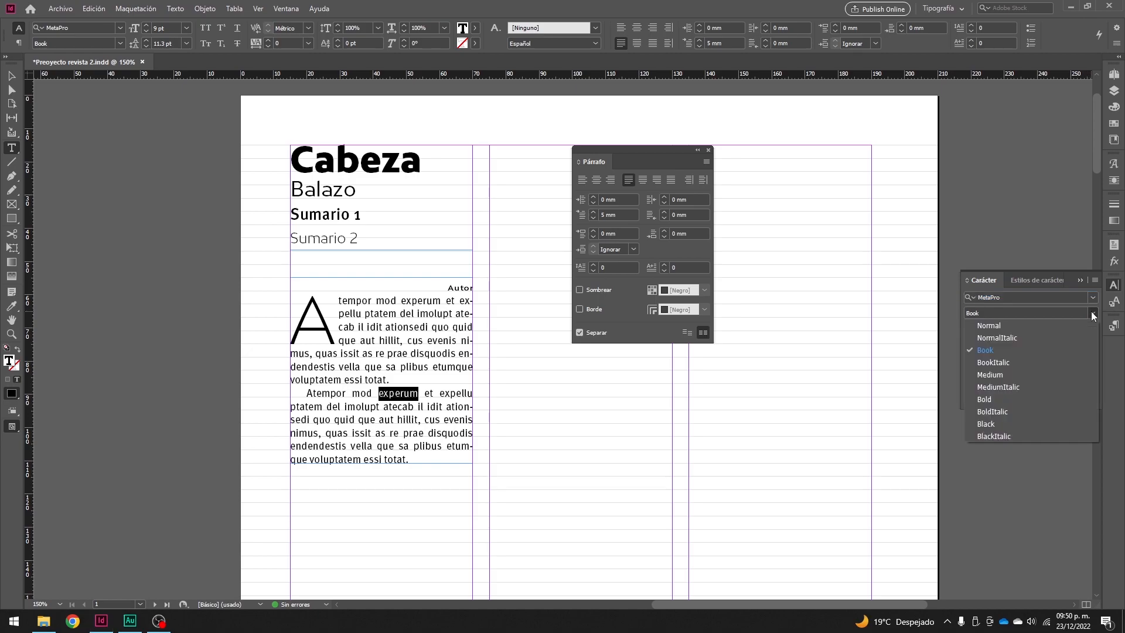
{"action": "left_click", "coordinate": [1001, 364]}
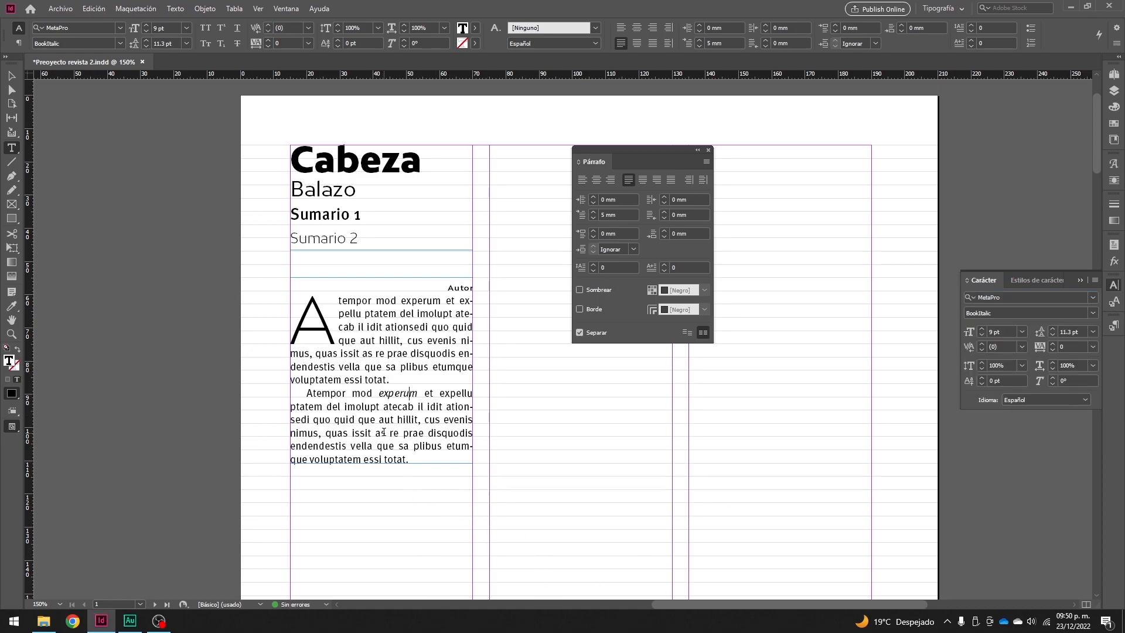
- Create a character style named Itálica from the formatting of the italic word "experum"
{"action": "left_click_drag", "start_coordinate": [418, 390], "coordinate": [378, 391]}
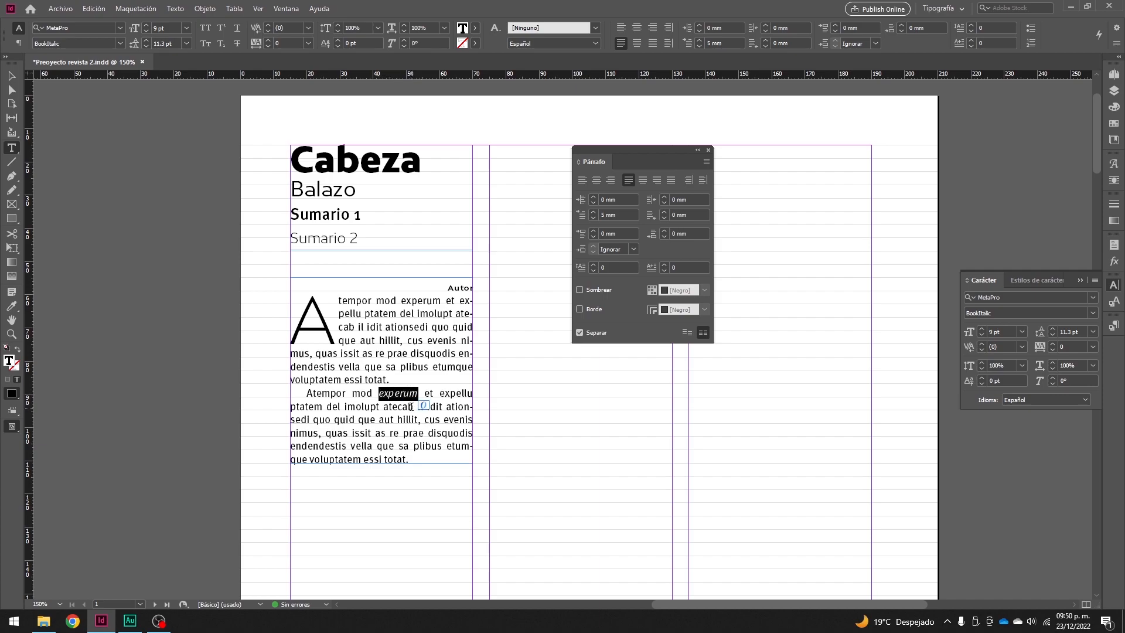
{"action": "left_click", "coordinate": [1114, 302]}
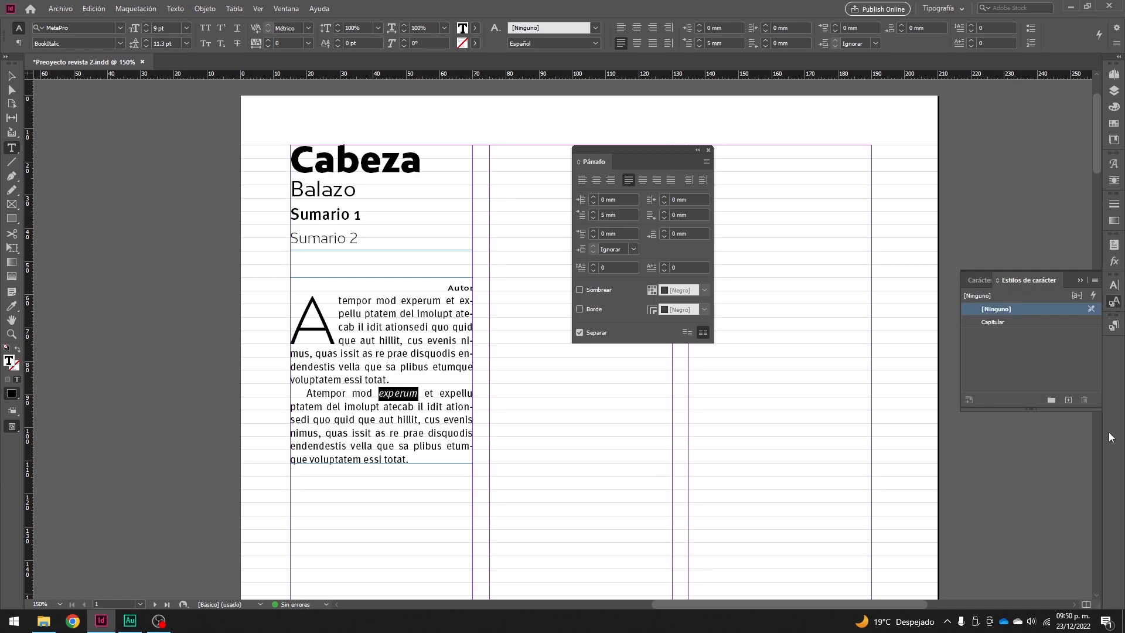
{"action": "left_click", "coordinate": [1095, 281]}
{"action": "left_click", "coordinate": [879, 284]}
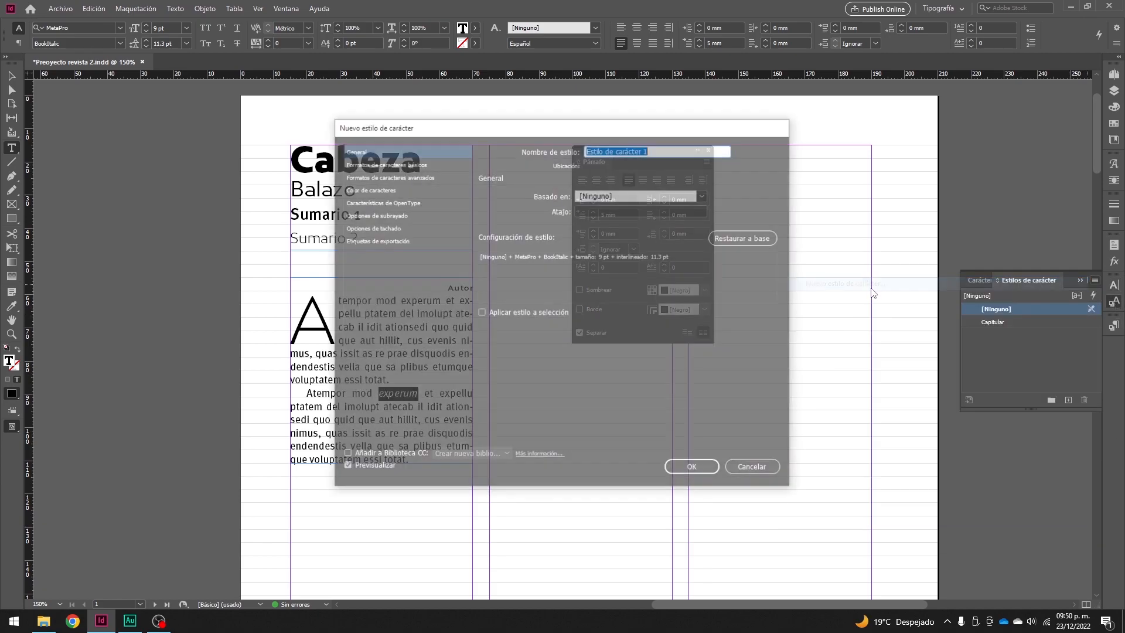
{"action": "type", "text": "It"}
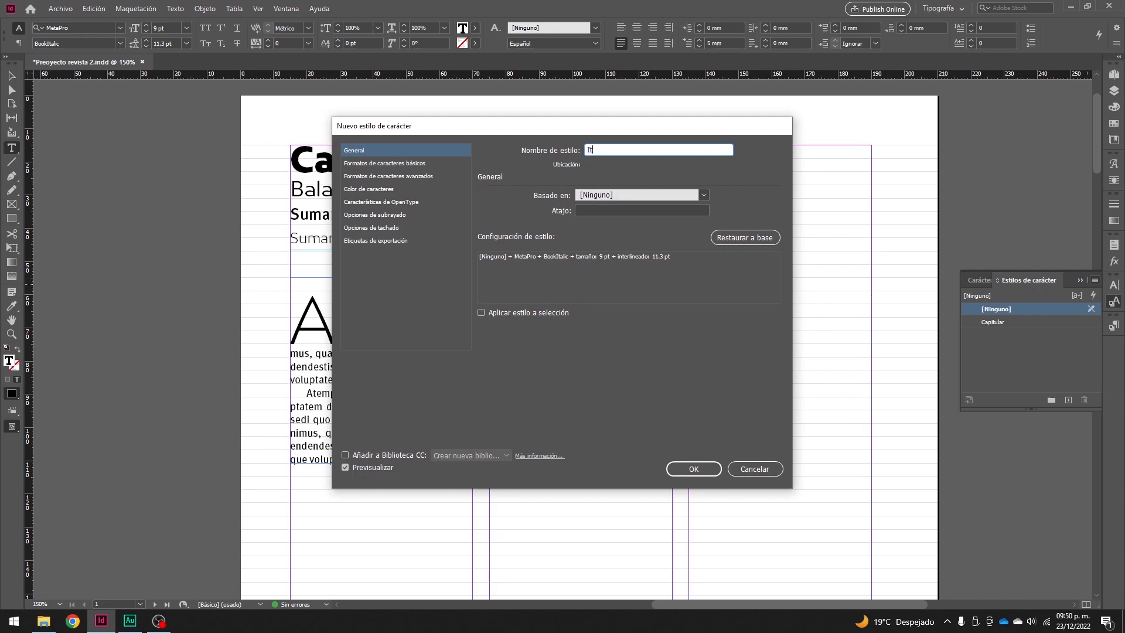
{"action": "type", "text": "alicxa"}
{"action": "key", "text": "BackSpace"}
{"action": "key", "text": "Return"}
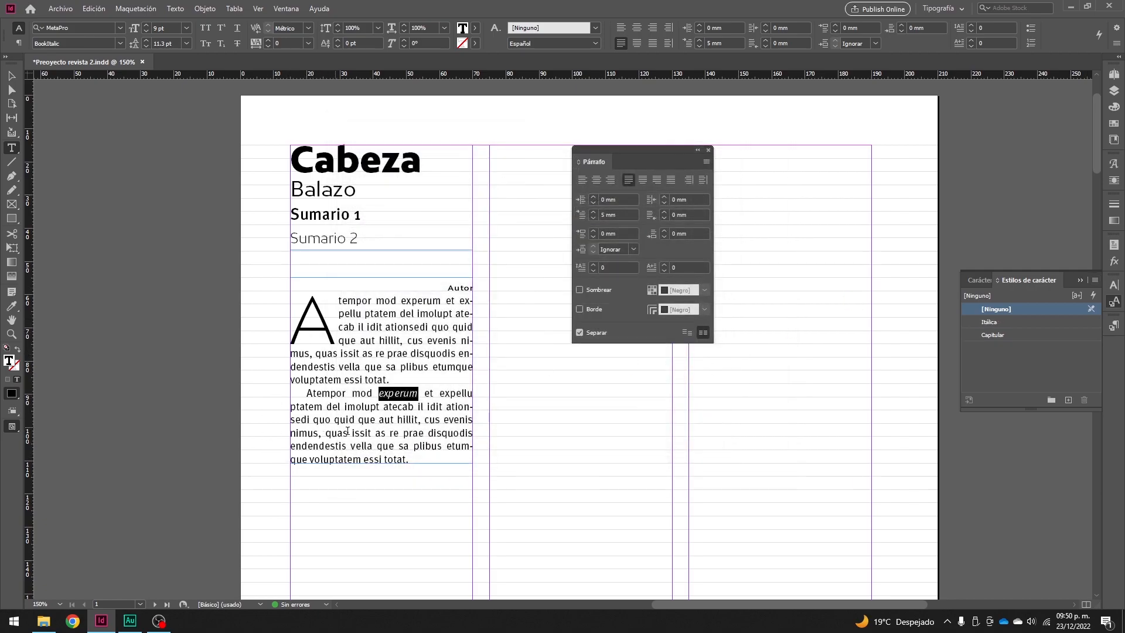
- Apply the Itálica character style to the words "plibus etumque" at the end of the second body paragraph
{"action": "left_click_drag", "start_coordinate": [414, 447], "coordinate": [307, 459]}
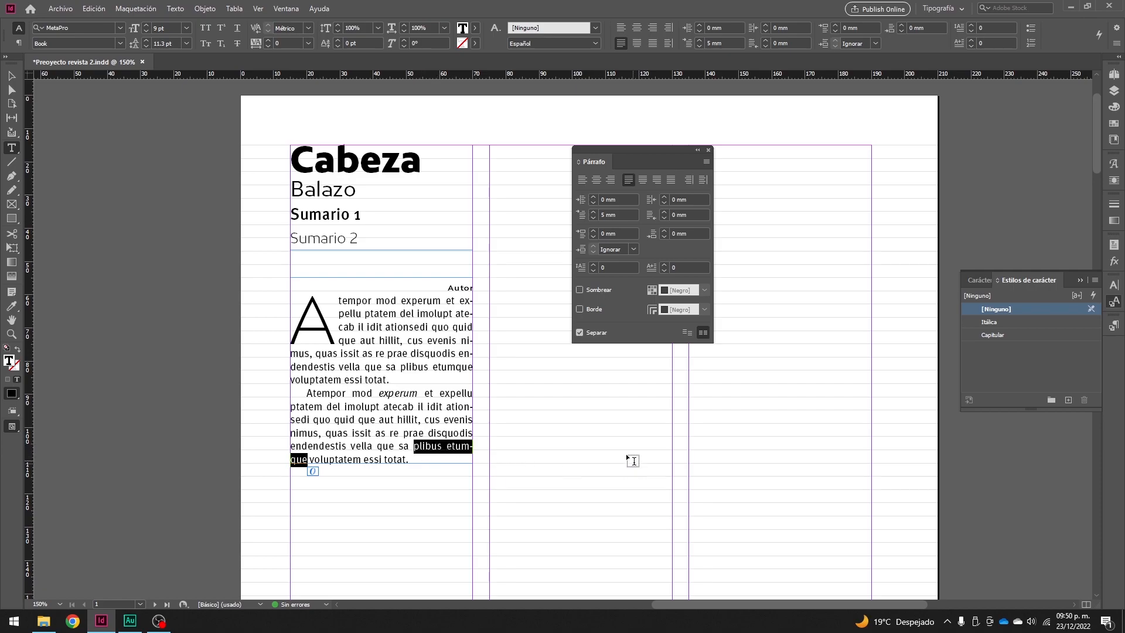
{"action": "left_click", "coordinate": [991, 322]}
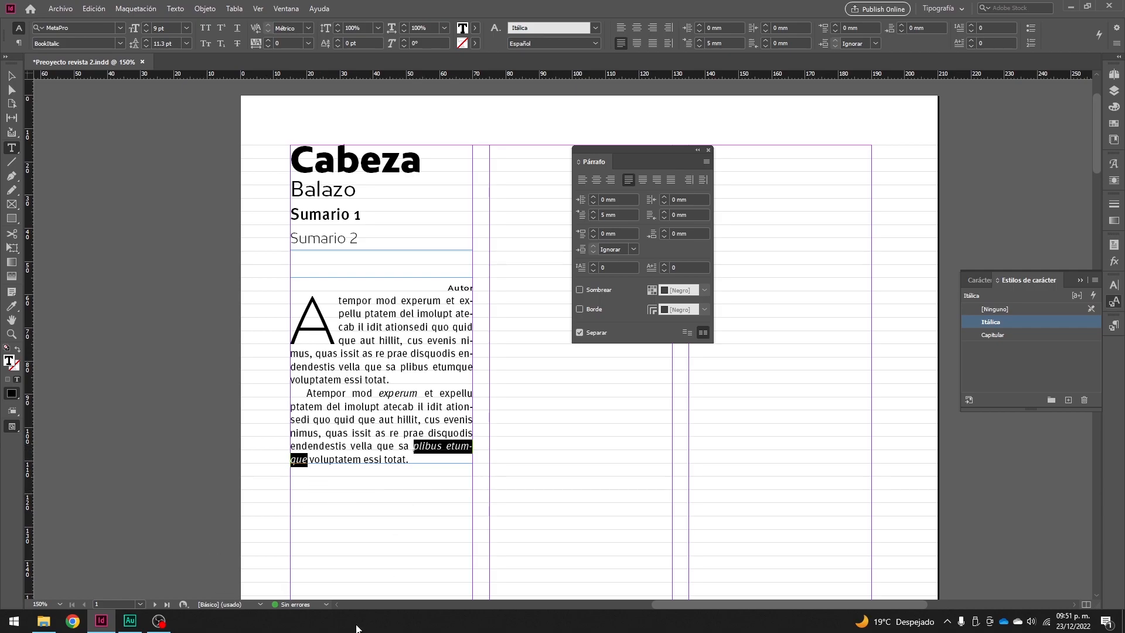
{"action": "left_click", "coordinate": [557, 428]}
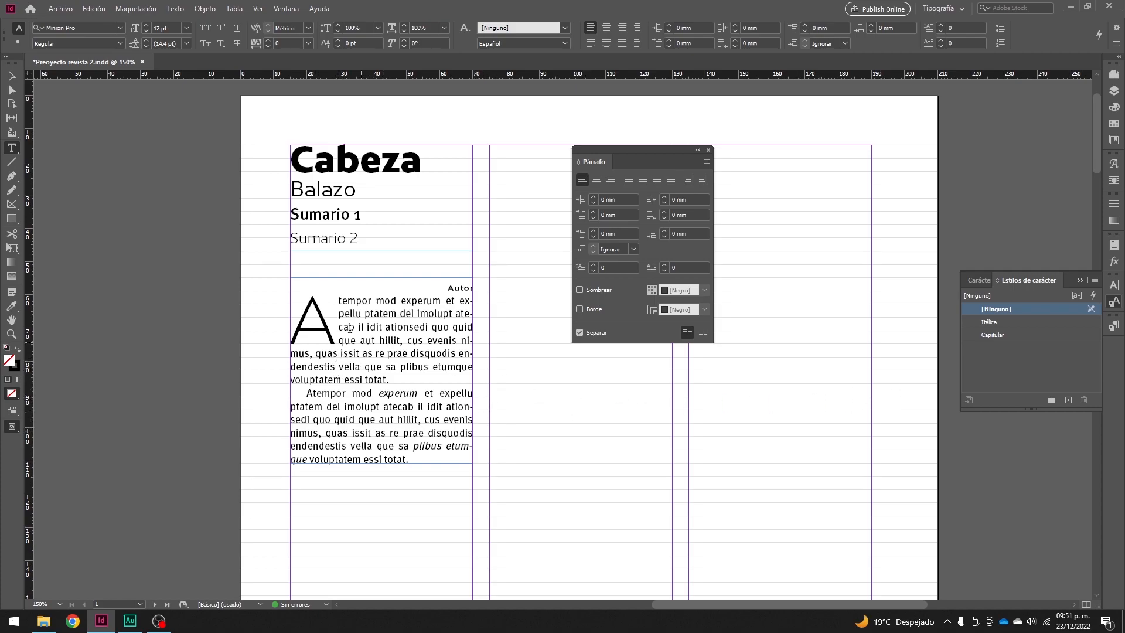
- Start a new paragraph style from the drop-cap opening paragraph's formatting and name it Párrafo capitular
{"action": "left_click_drag", "start_coordinate": [304, 311], "coordinate": [323, 313]}
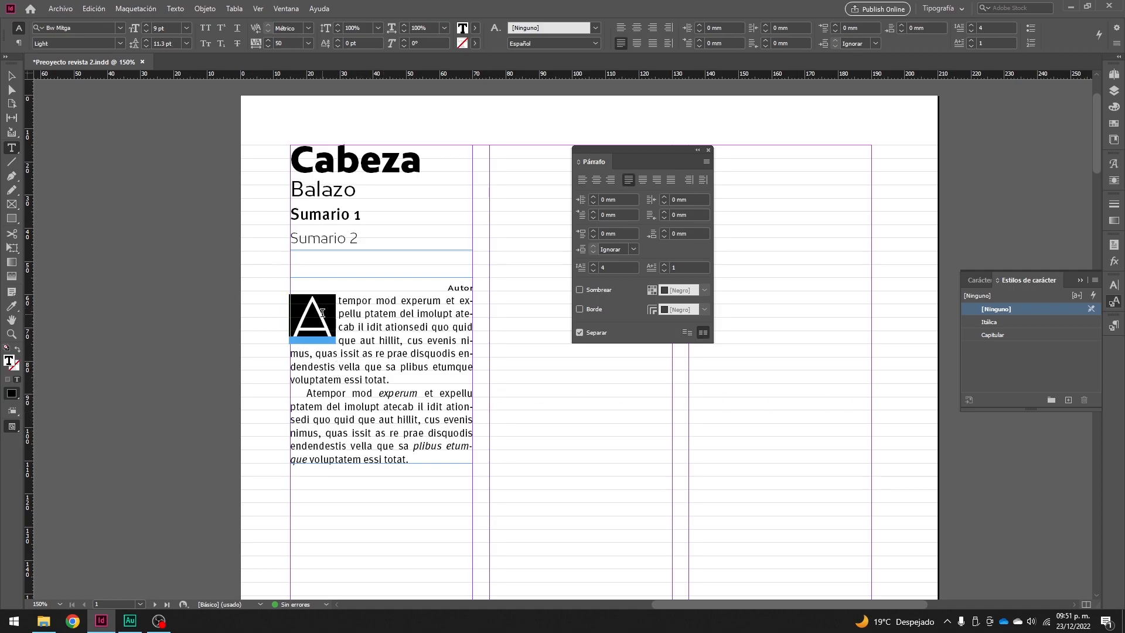
{"action": "left_click", "coordinate": [404, 327]}
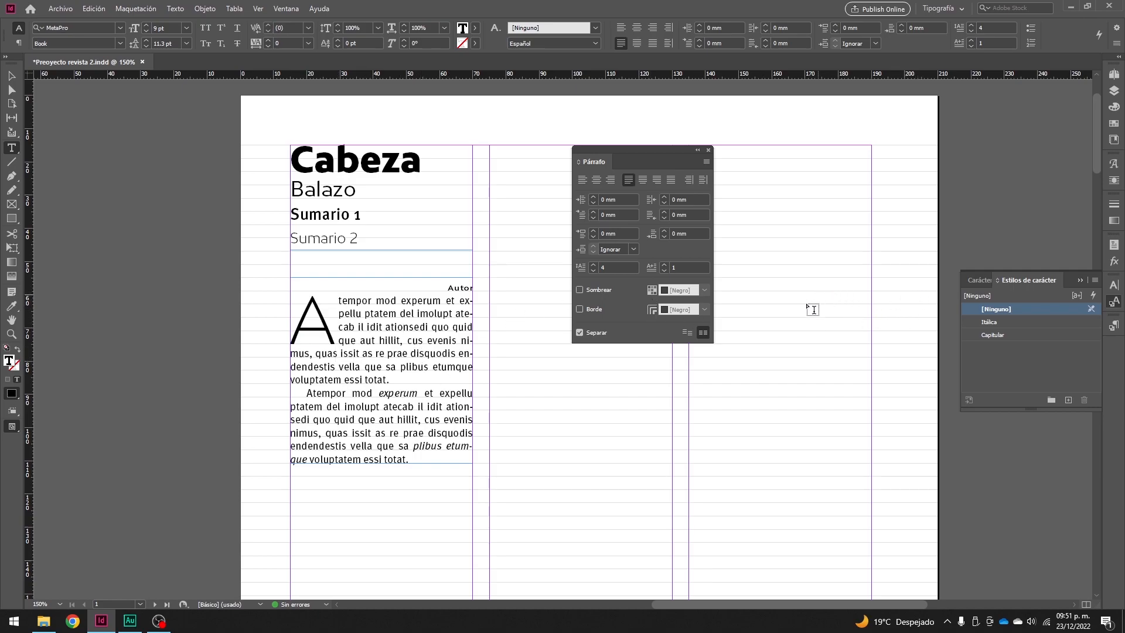
{"action": "left_click", "coordinate": [1114, 326]}
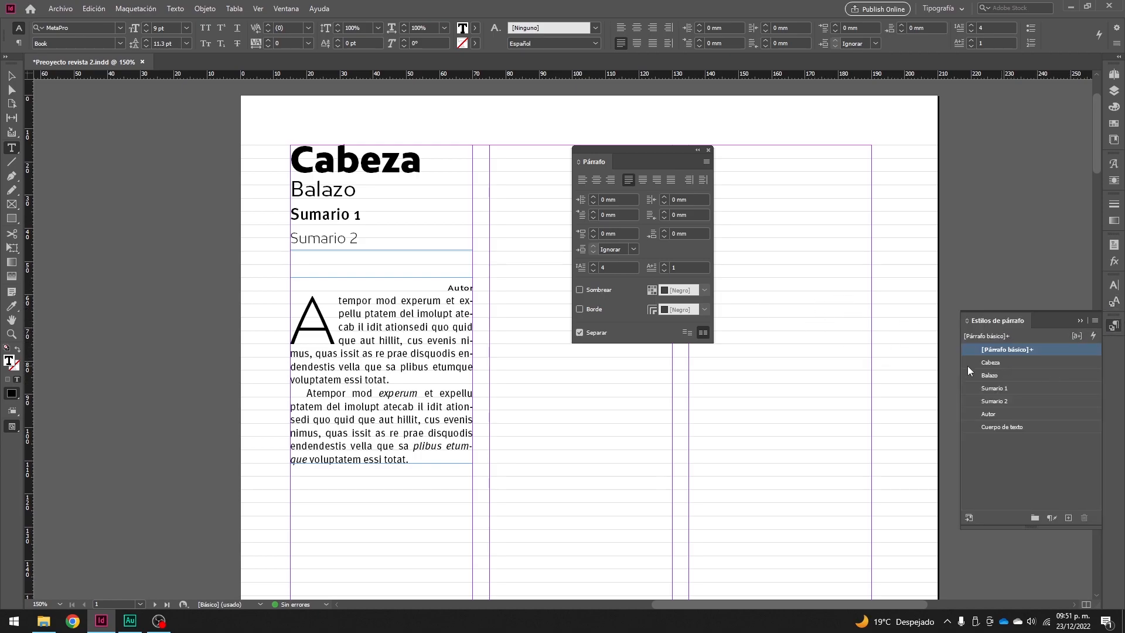
{"action": "left_click", "coordinate": [379, 353]}
{"action": "left_click", "coordinate": [1096, 321]}
{"action": "left_click", "coordinate": [870, 26]}
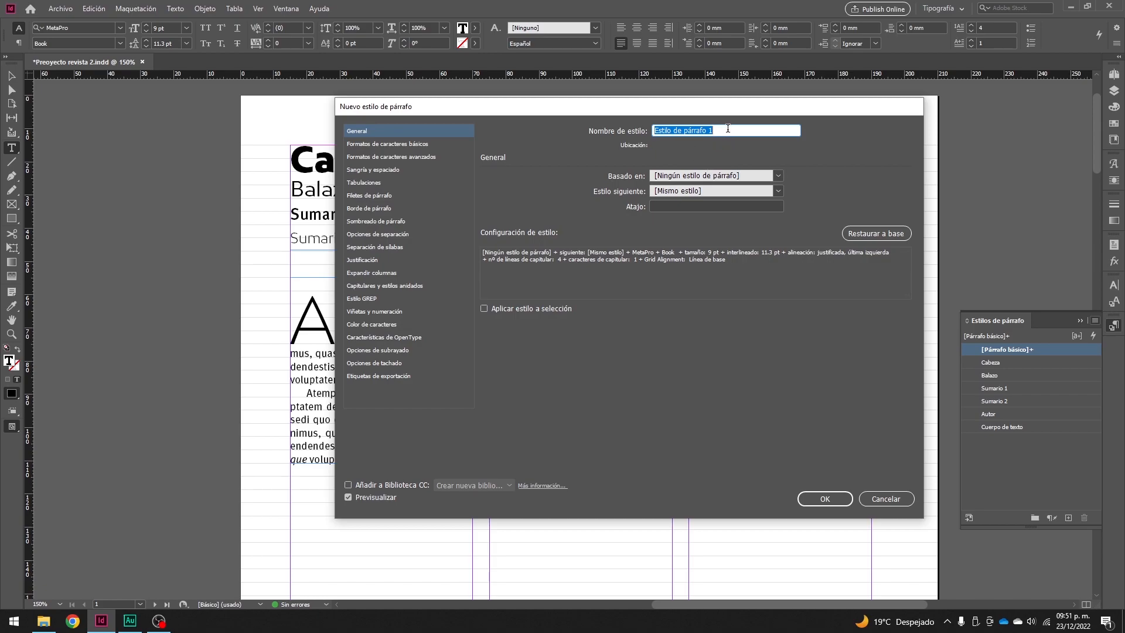
{"action": "type", "text": "Párrafo capitular"}
- Assign the Capitular character style to the drop cap of the Párrafo capitular style and create the style
{"action": "left_click", "coordinate": [368, 286]}
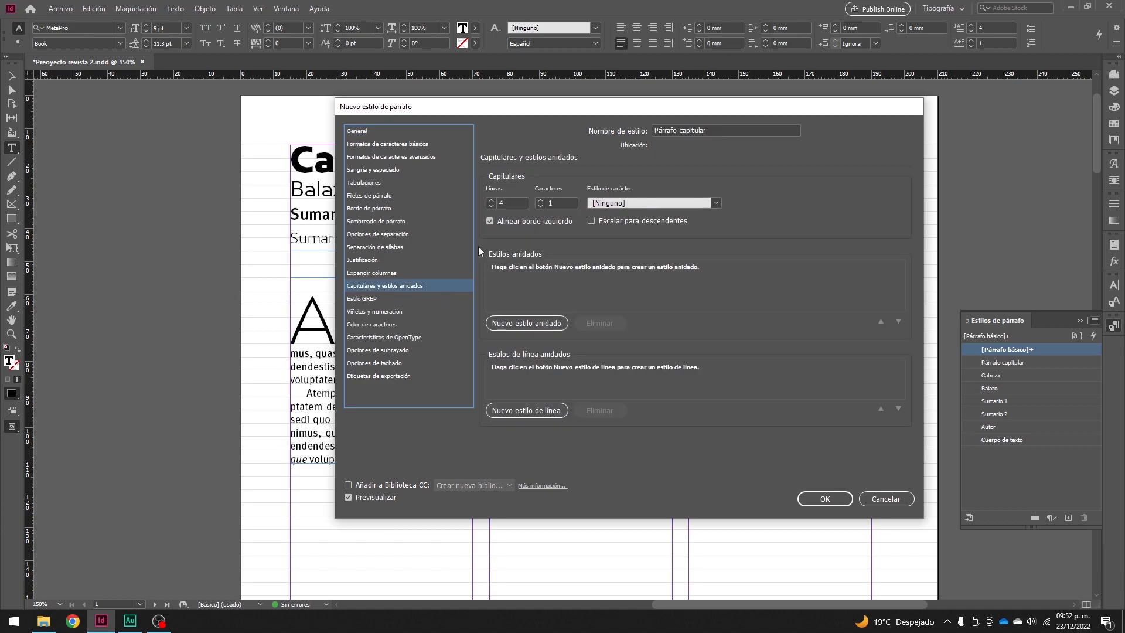
{"action": "left_click_drag", "start_coordinate": [504, 106], "coordinate": [648, 106]}
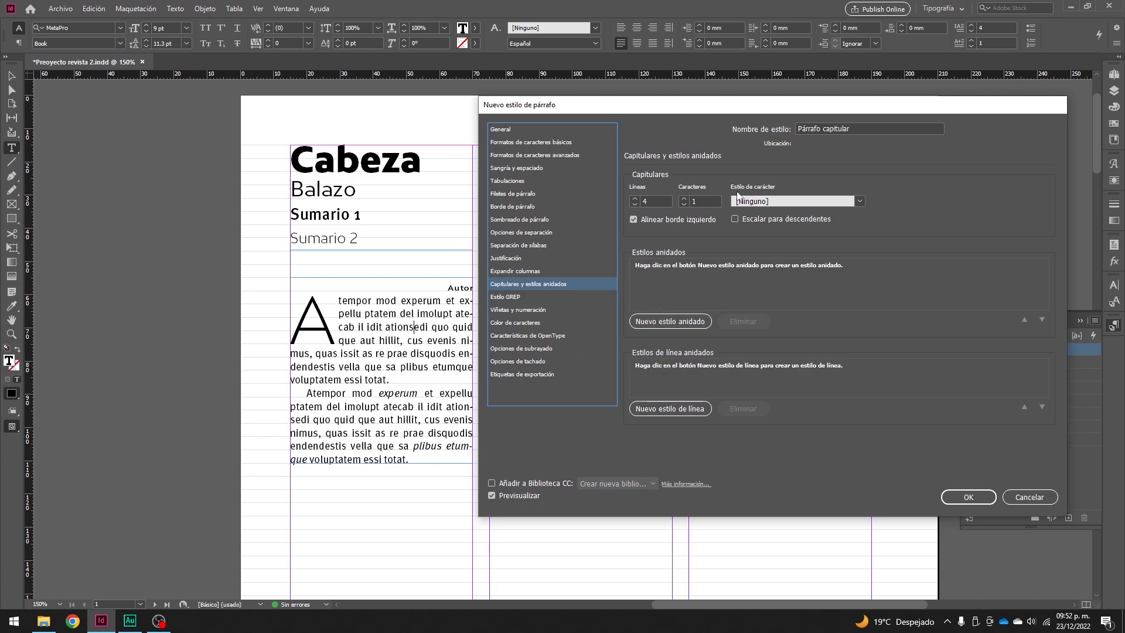
{"action": "left_click", "coordinate": [859, 201]}
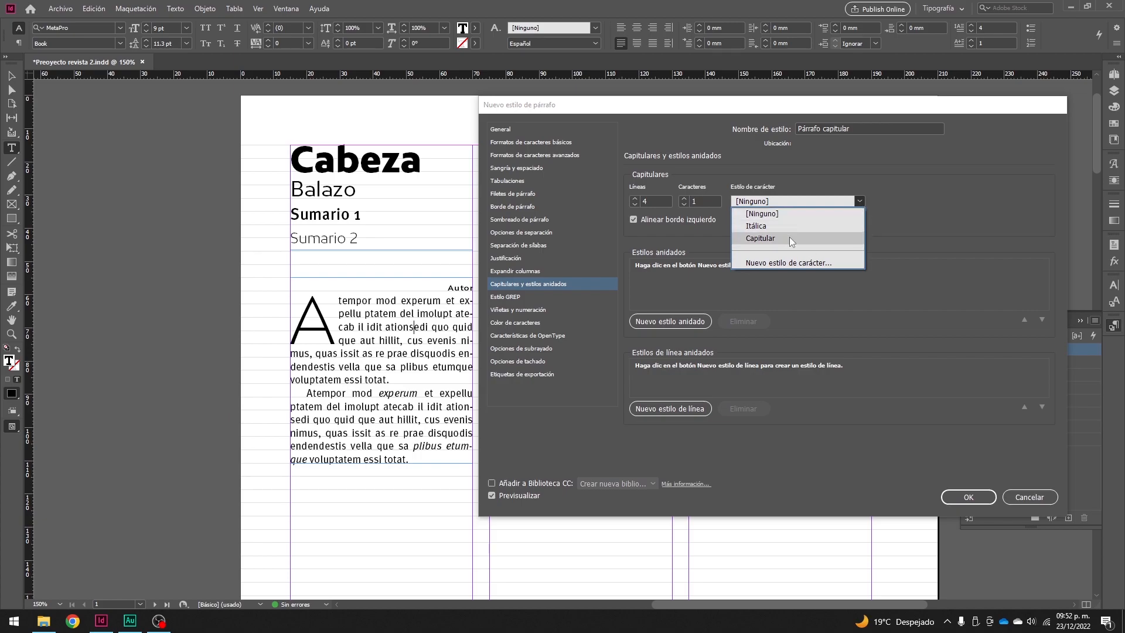
{"action": "left_click", "coordinate": [758, 240]}
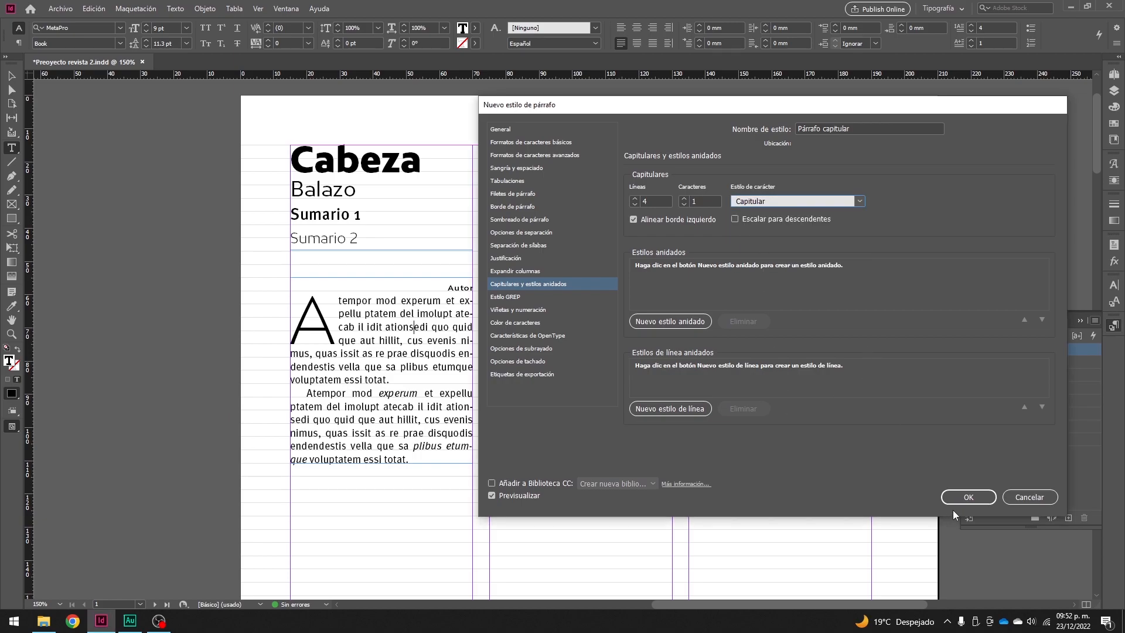
{"action": "left_click", "coordinate": [969, 498]}
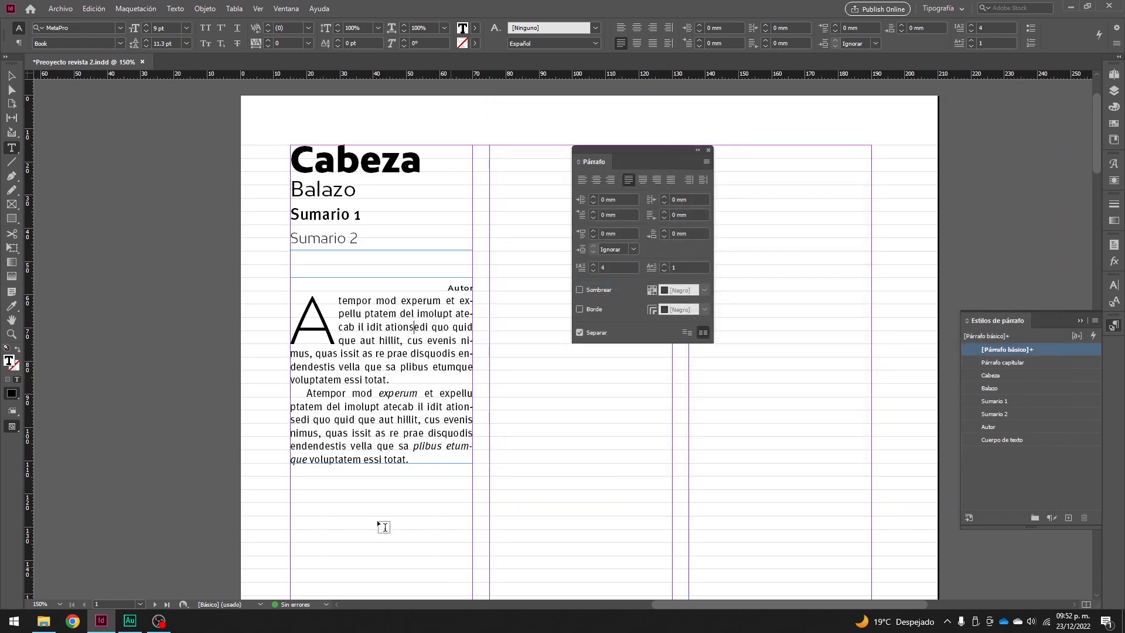
- Draw a text frame about 55 by 127 mm in the second column and fill it with placeholder text
{"action": "left_click_drag", "start_coordinate": [674, 148], "coordinate": [980, 108]}
{"action": "left_click", "coordinate": [230, 151]}
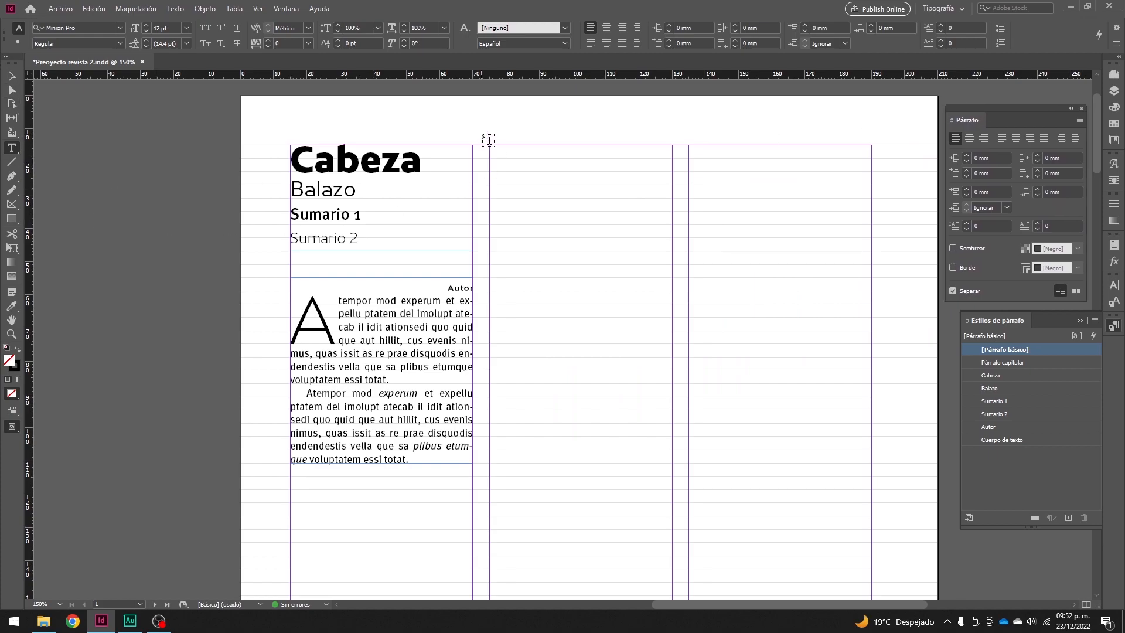
{"action": "mouse_move", "coordinate": [492, 148]}
{"action": "left_mouse_down"}
{"action": "mouse_move", "coordinate": [698, 502]}
{"action": "mouse_move", "coordinate": [698, 573]}
{"action": "mouse_move", "coordinate": [674, 567]}
{"action": "left_mouse_up"}
{"action": "left_click", "coordinate": [177, 9]}
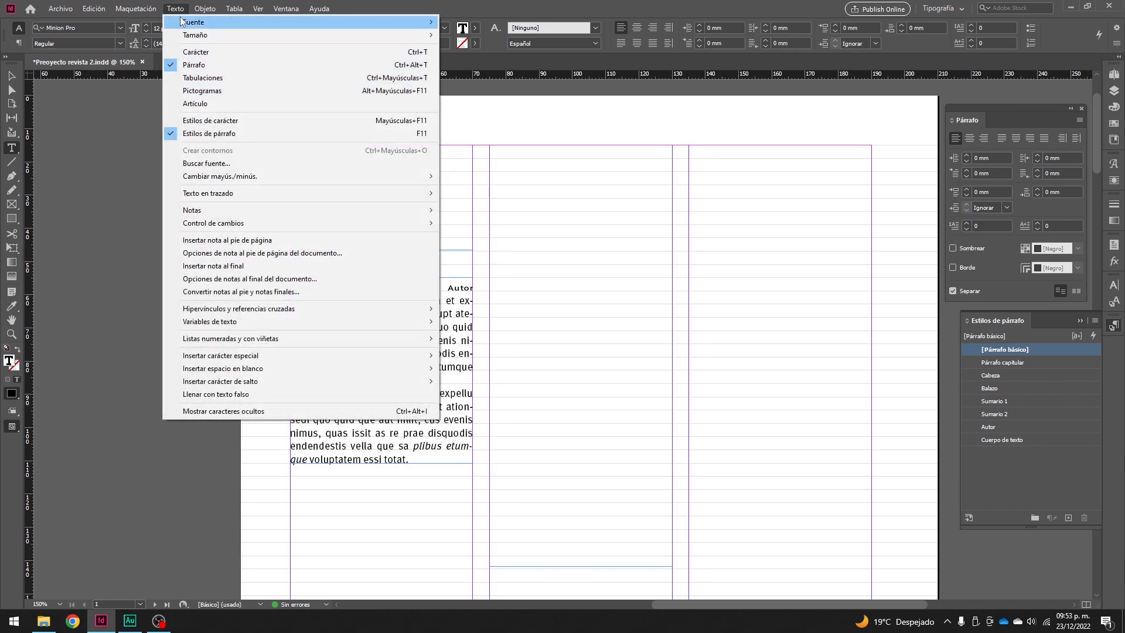
{"action": "left_click", "coordinate": [223, 395]}
- Apply the Cuerpo de texto paragraph style to all three placeholder paragraphs in the second column
{"action": "triple_click", "coordinate": [549, 220]}
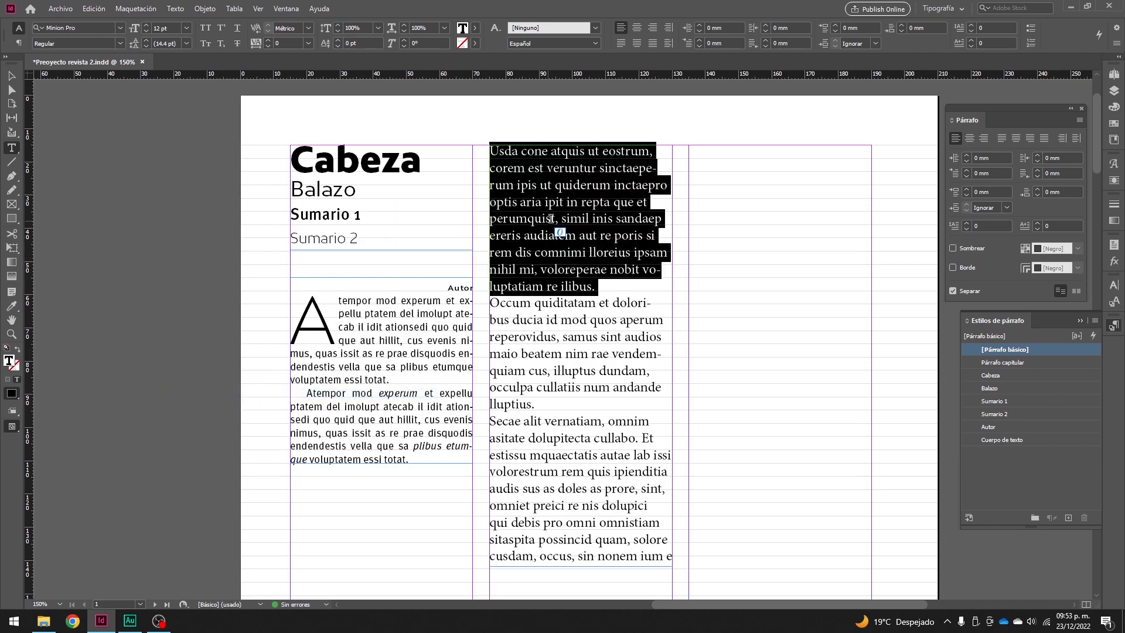
{"action": "left_click", "coordinate": [1006, 440]}
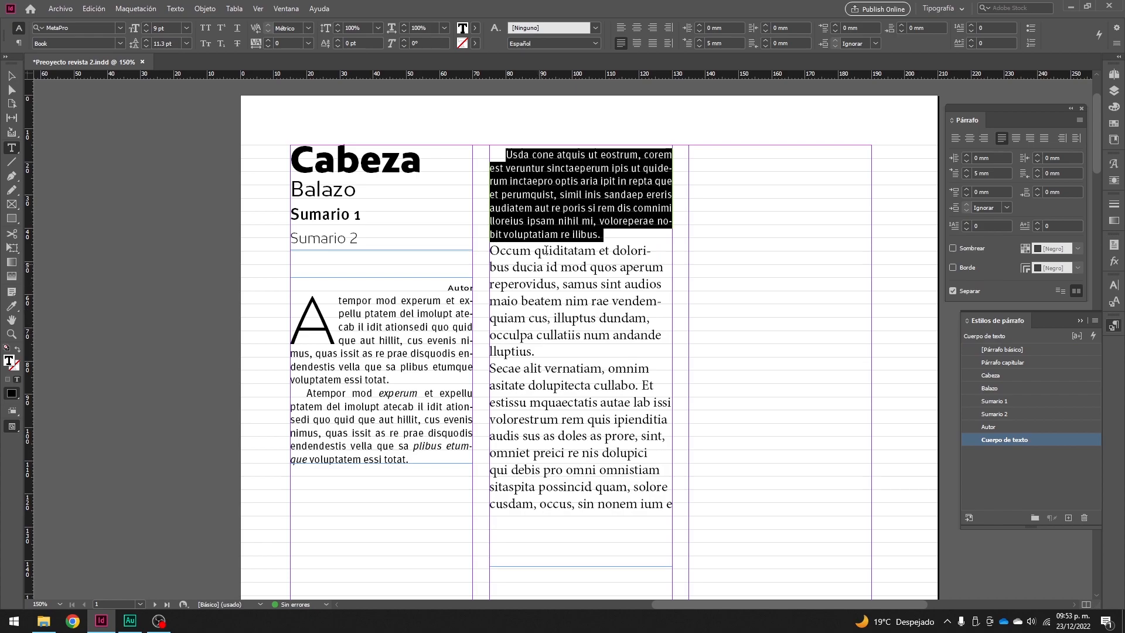
{"action": "left_click", "coordinate": [546, 203]}
{"action": "left_click", "coordinate": [573, 299]}
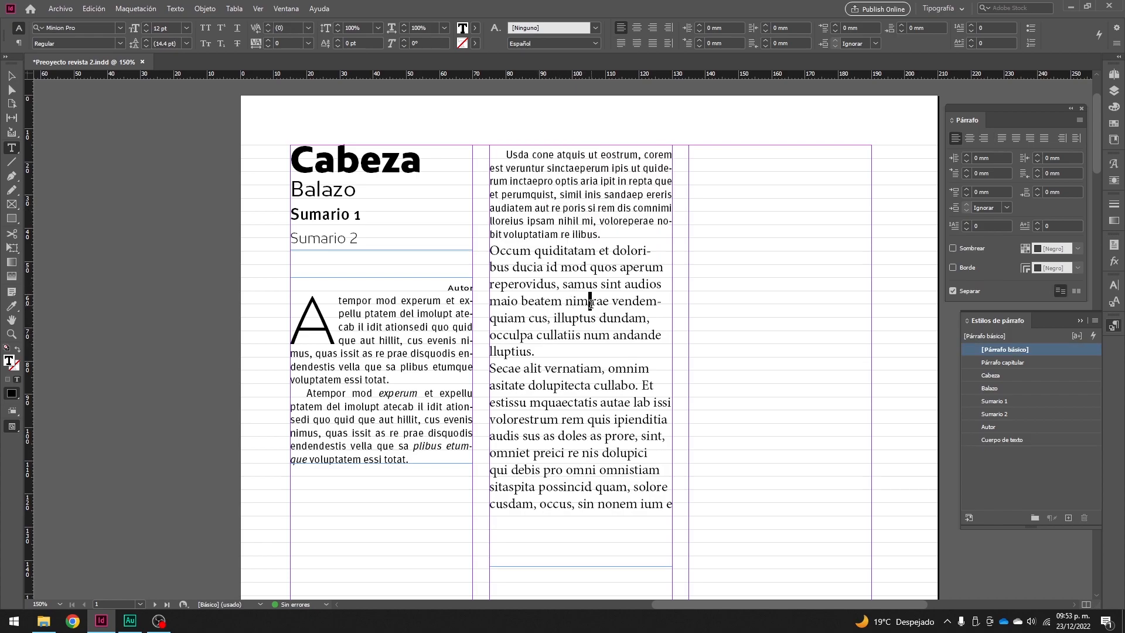
{"action": "triple_click", "coordinate": [589, 301]}
{"action": "left_click", "coordinate": [1006, 439]}
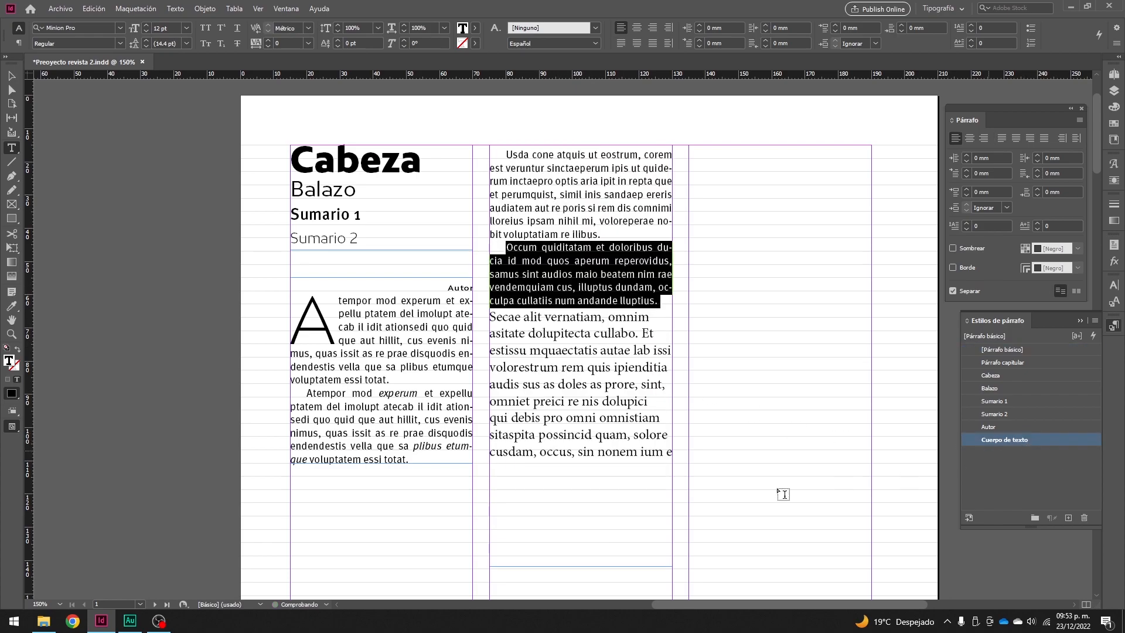
{"action": "left_click", "coordinate": [554, 418]}
{"action": "triple_click", "coordinate": [554, 418]}
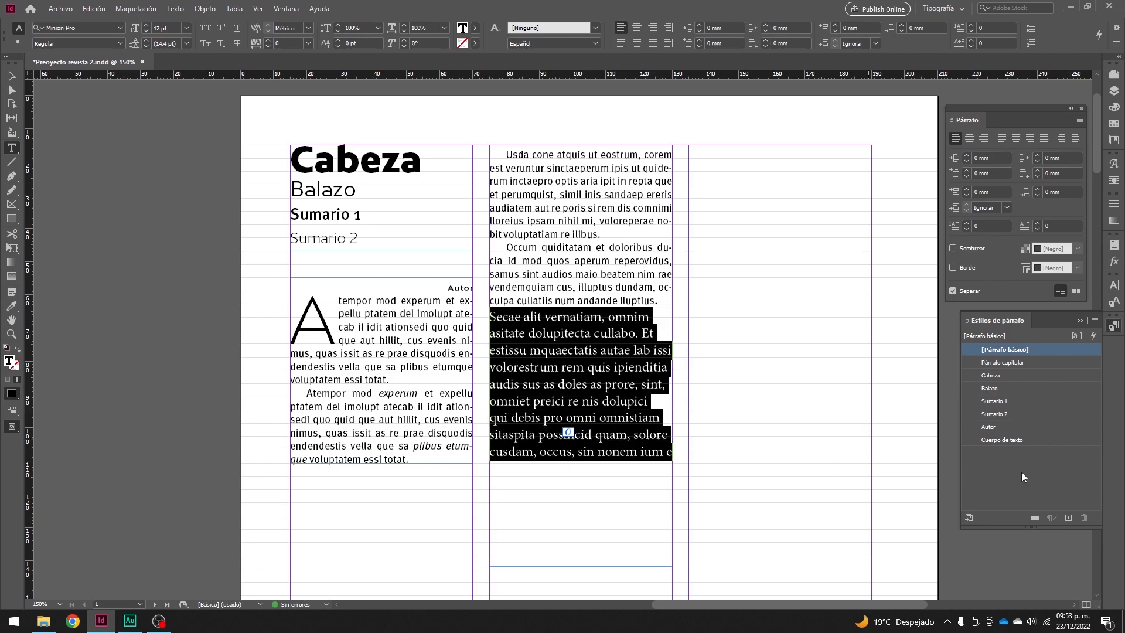
{"action": "left_click", "coordinate": [1022, 442]}
- Apply the Párrafo capitular style to the first and third placeholder paragraphs in the second column
{"action": "left_click", "coordinate": [557, 175]}
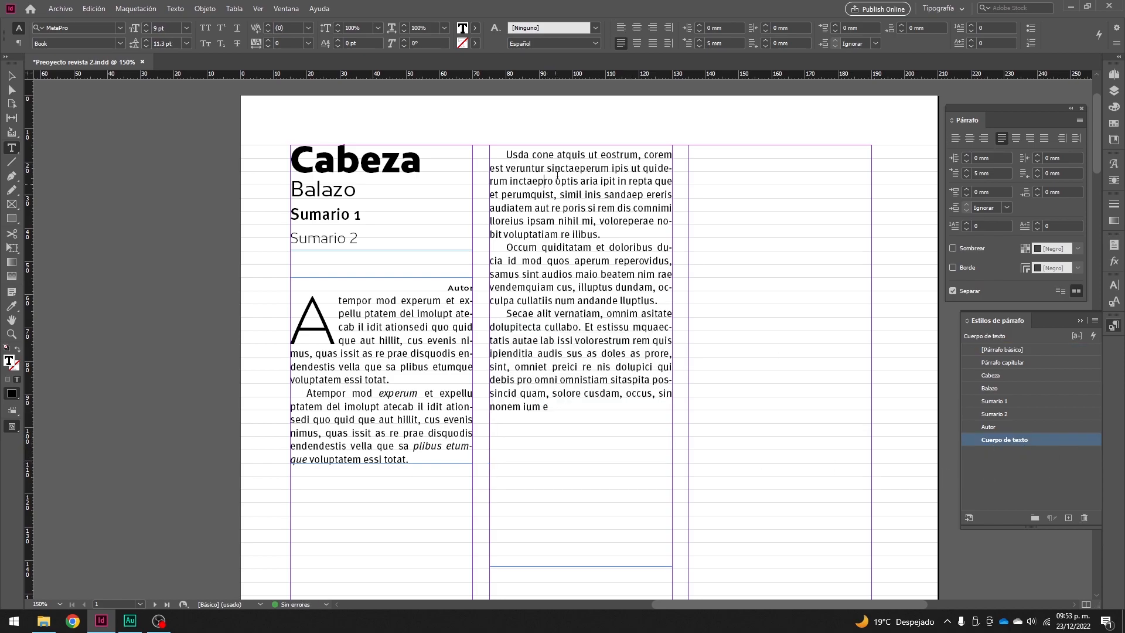
{"action": "triple_click", "coordinate": [558, 176]}
{"action": "left_click", "coordinate": [558, 175]}
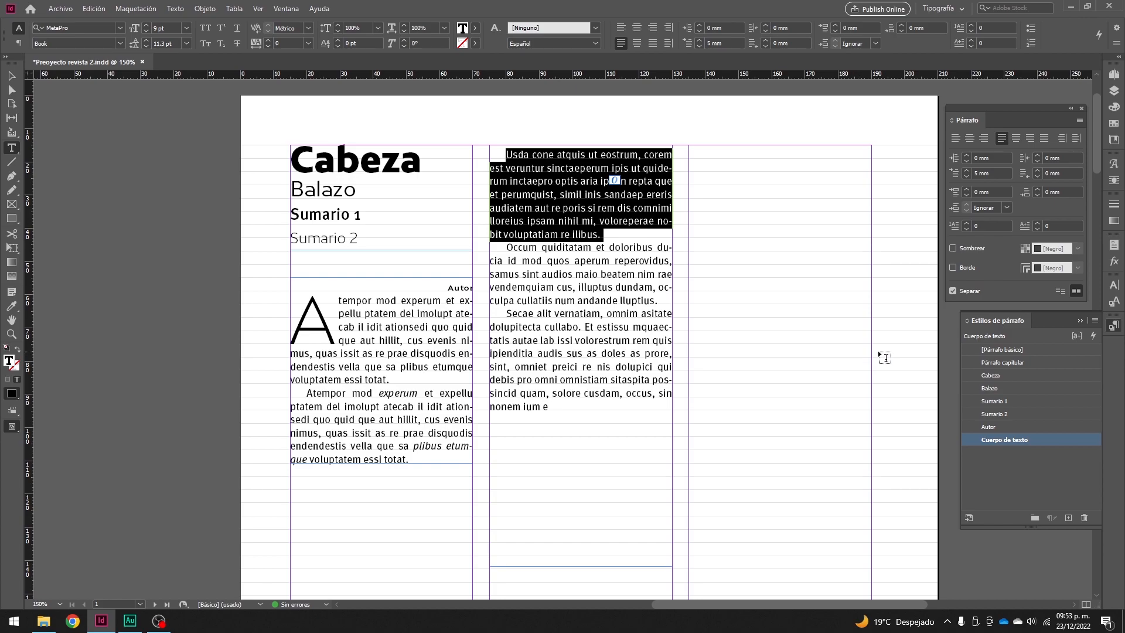
{"action": "left_click", "coordinate": [999, 363]}
{"action": "left_click", "coordinate": [596, 234]}
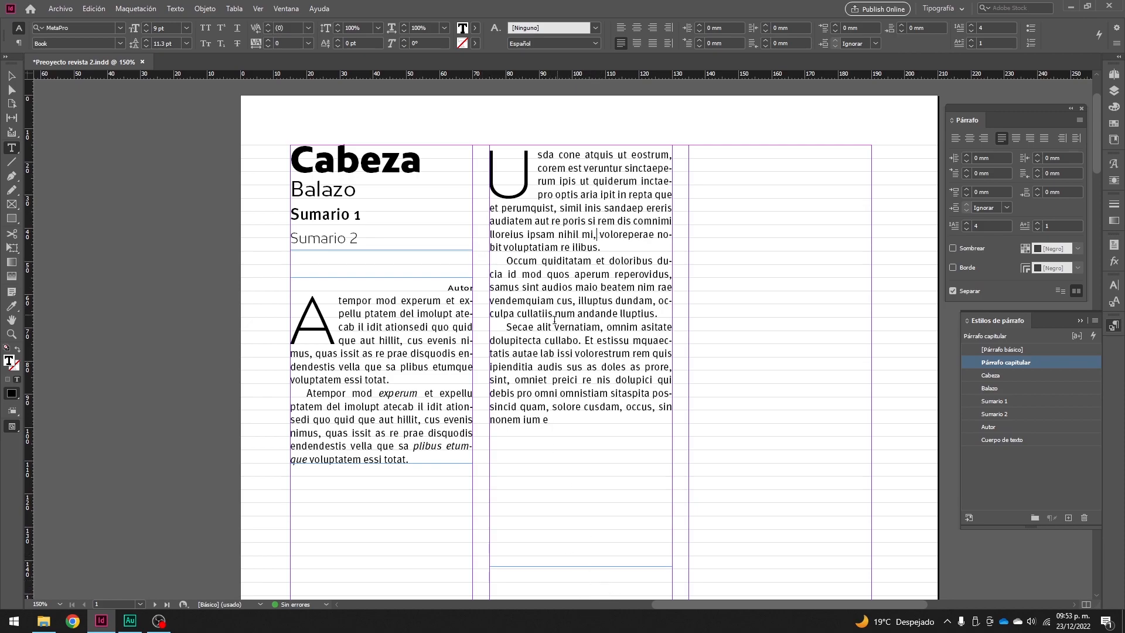
{"action": "left_click", "coordinate": [542, 366]}
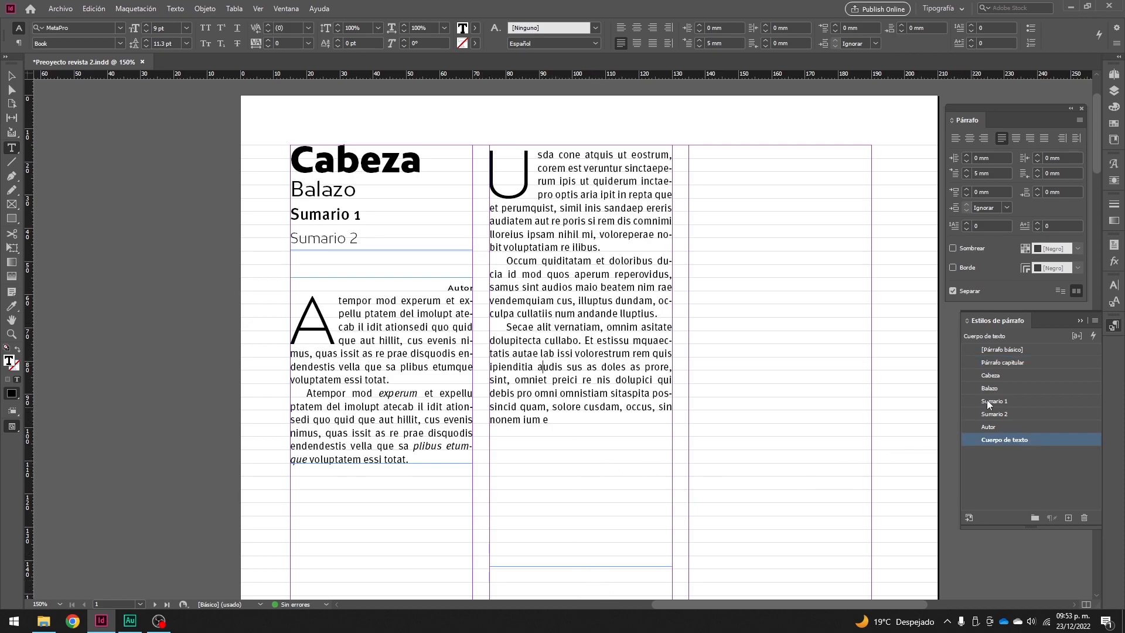
{"action": "left_click", "coordinate": [999, 361]}
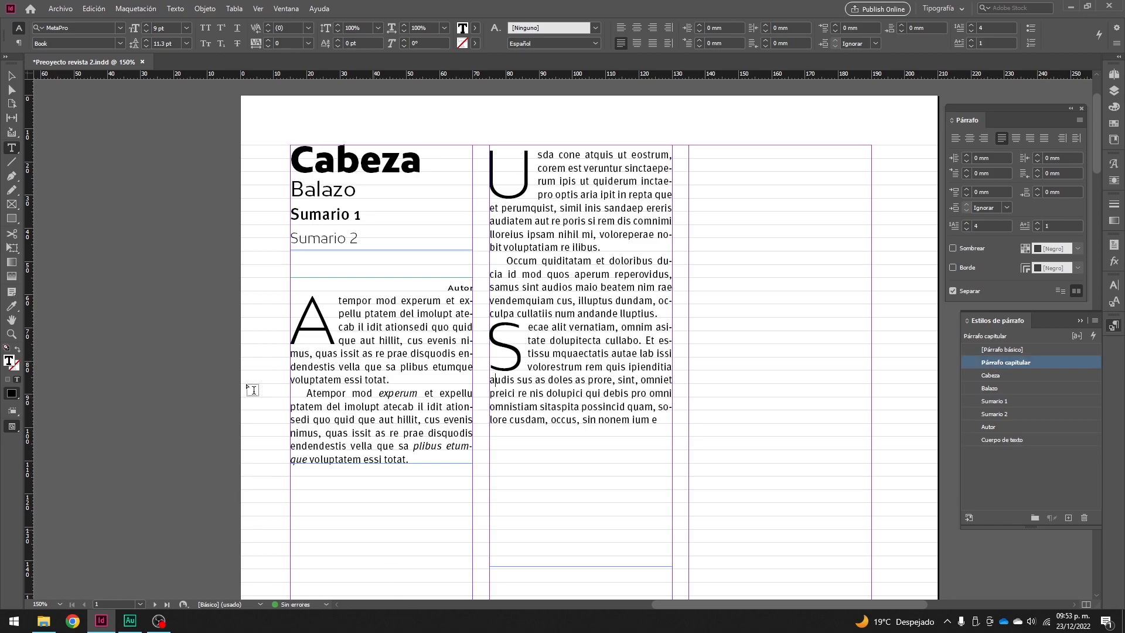
- Move the Párrafo capitular style below Cuerpo de texto in the paragraph styles list and delete the second column's text frame
{"action": "left_click", "coordinate": [10, 77]}
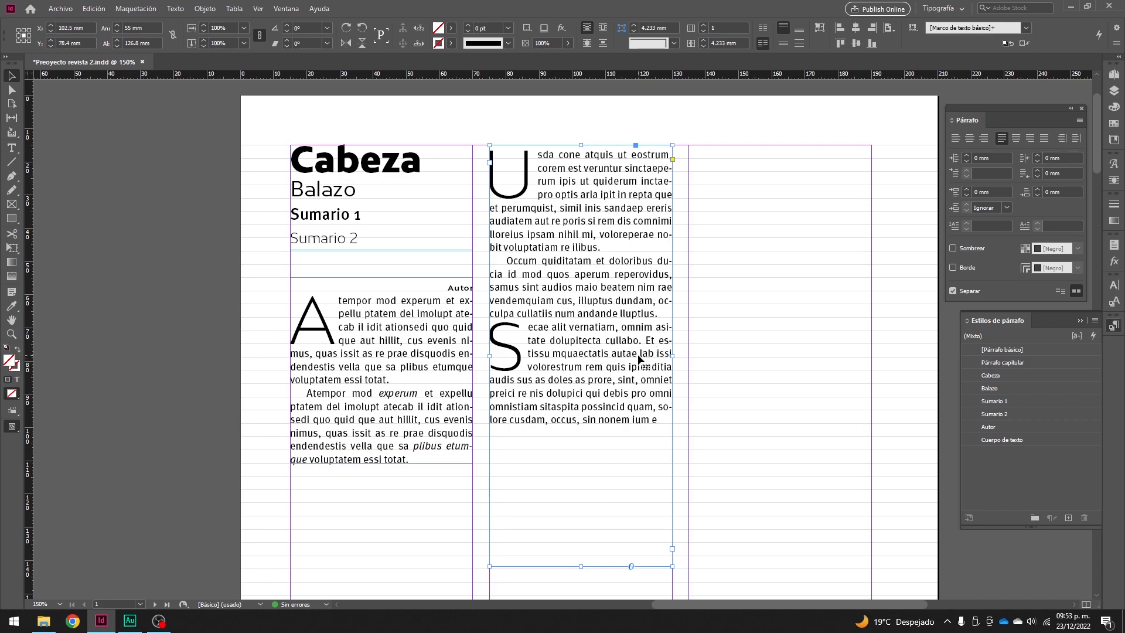
{"action": "left_click", "coordinate": [1019, 363]}
{"action": "left_click_drag", "start_coordinate": [1019, 363], "coordinate": [1030, 452]}
{"action": "key", "text": "Delete"}
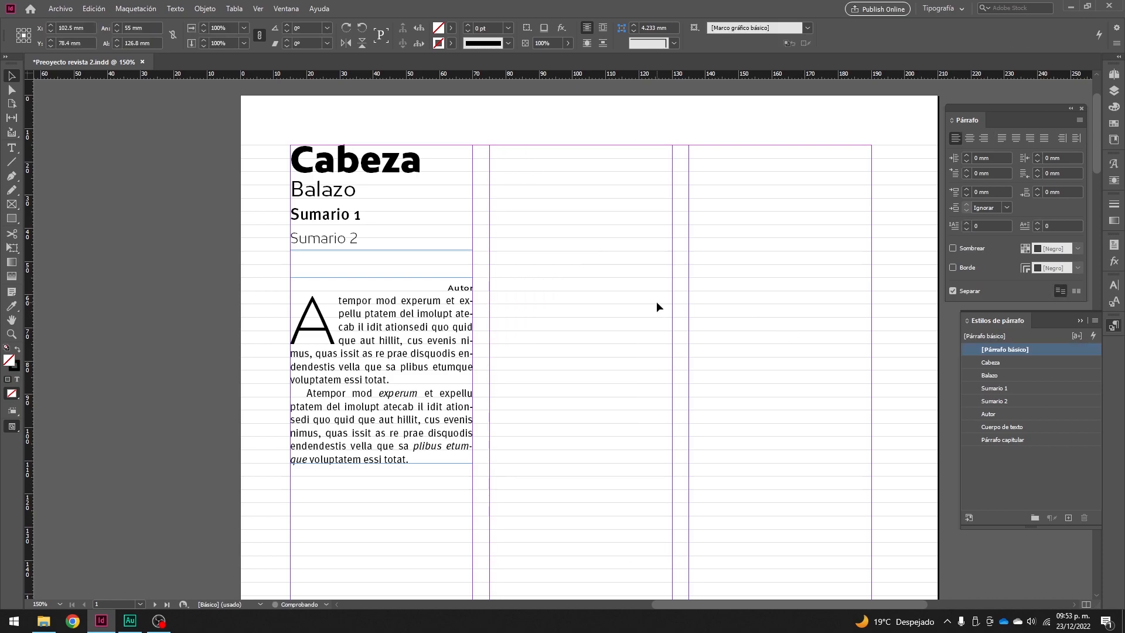
- Show the page at 100% zoom and save the document
{"action": "key", "text": "ctrl+1"}
{"action": "left_click_drag", "start_coordinate": [574, 318], "coordinate": [427, 339]}
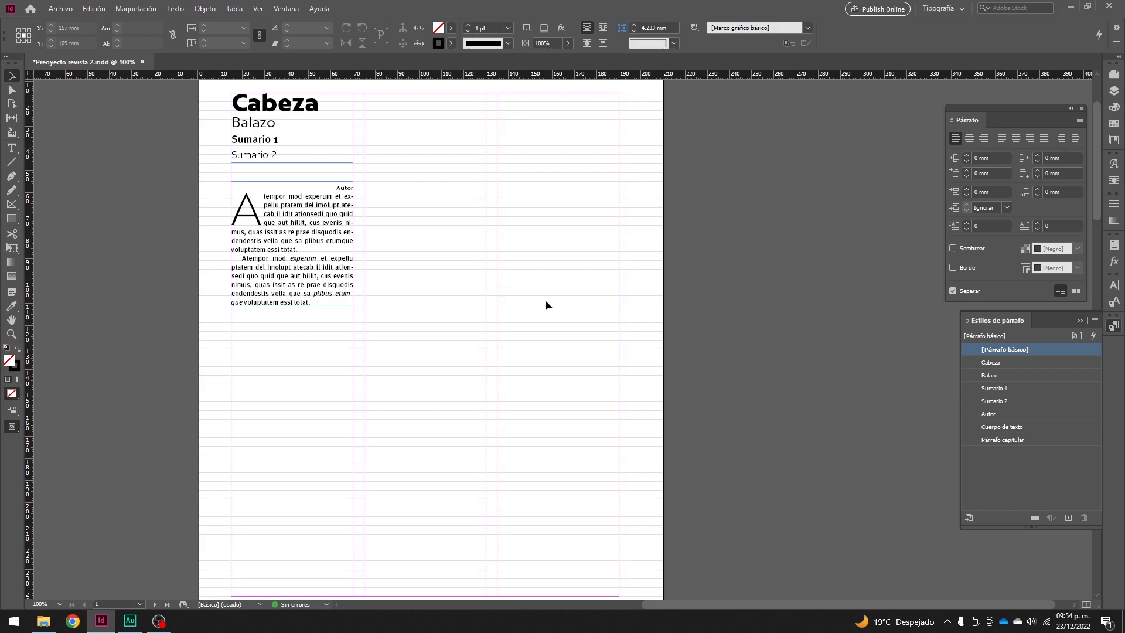
{"action": "key", "text": "space"}
{"action": "left_click_drag", "start_coordinate": [425, 284], "coordinate": [443, 328]}
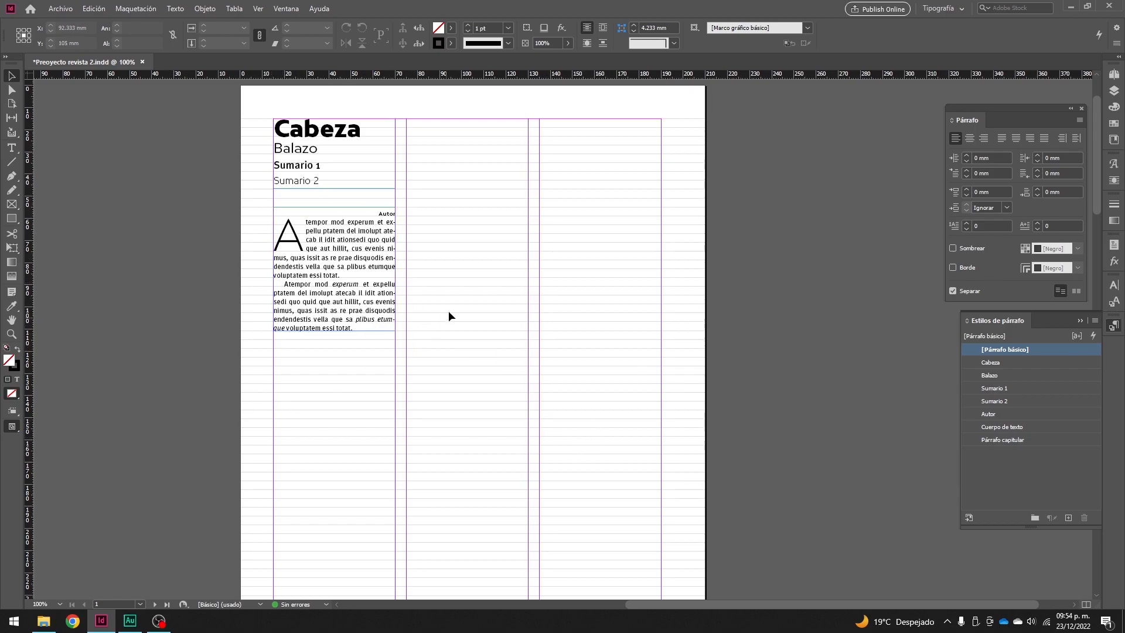
{"action": "left_click", "coordinate": [69, 10]}
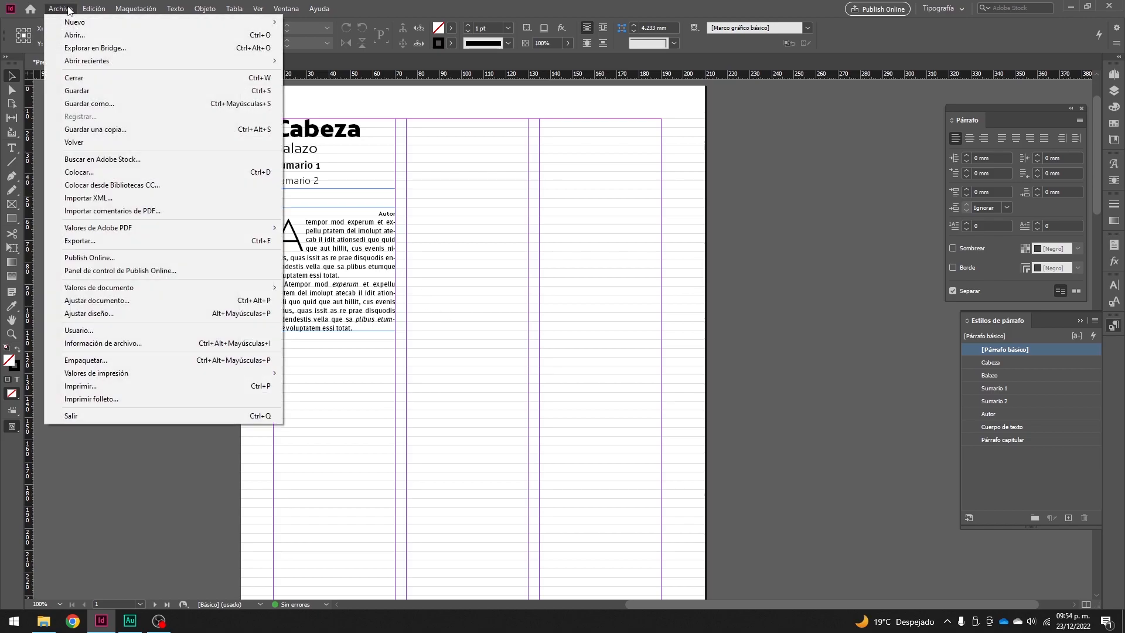
{"action": "left_click", "coordinate": [79, 92]}
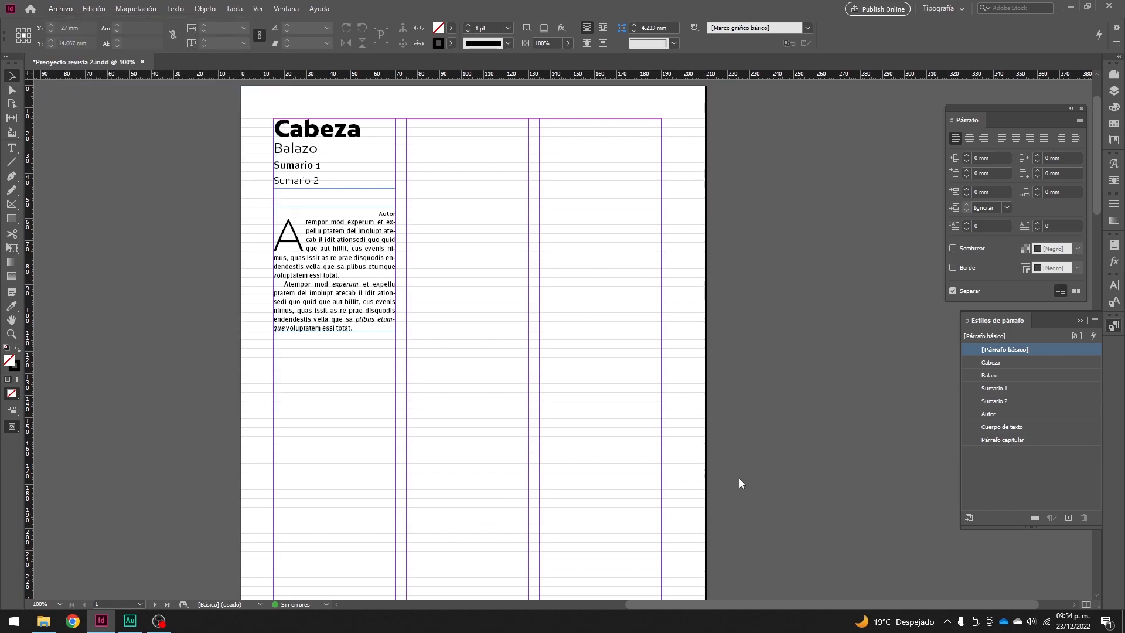